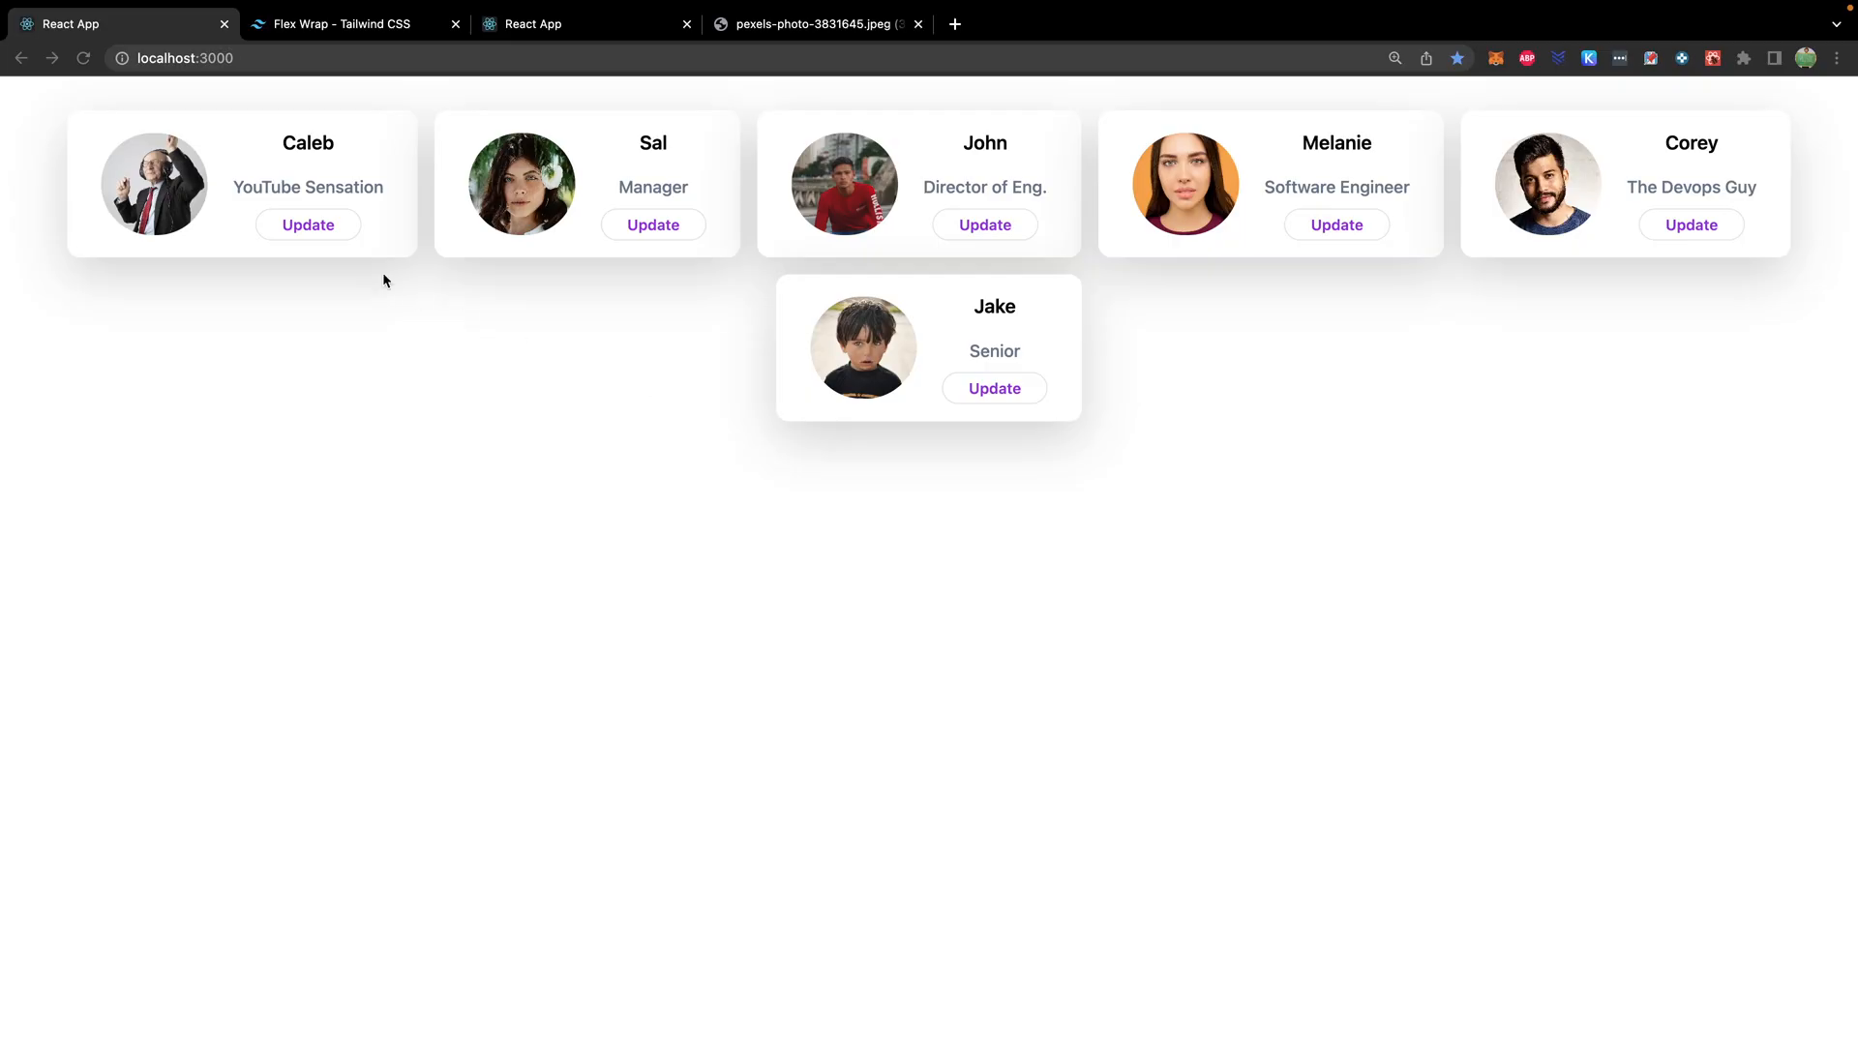
- Try Caleb's Update button to show the static modal in the React App preview
click(313, 226)
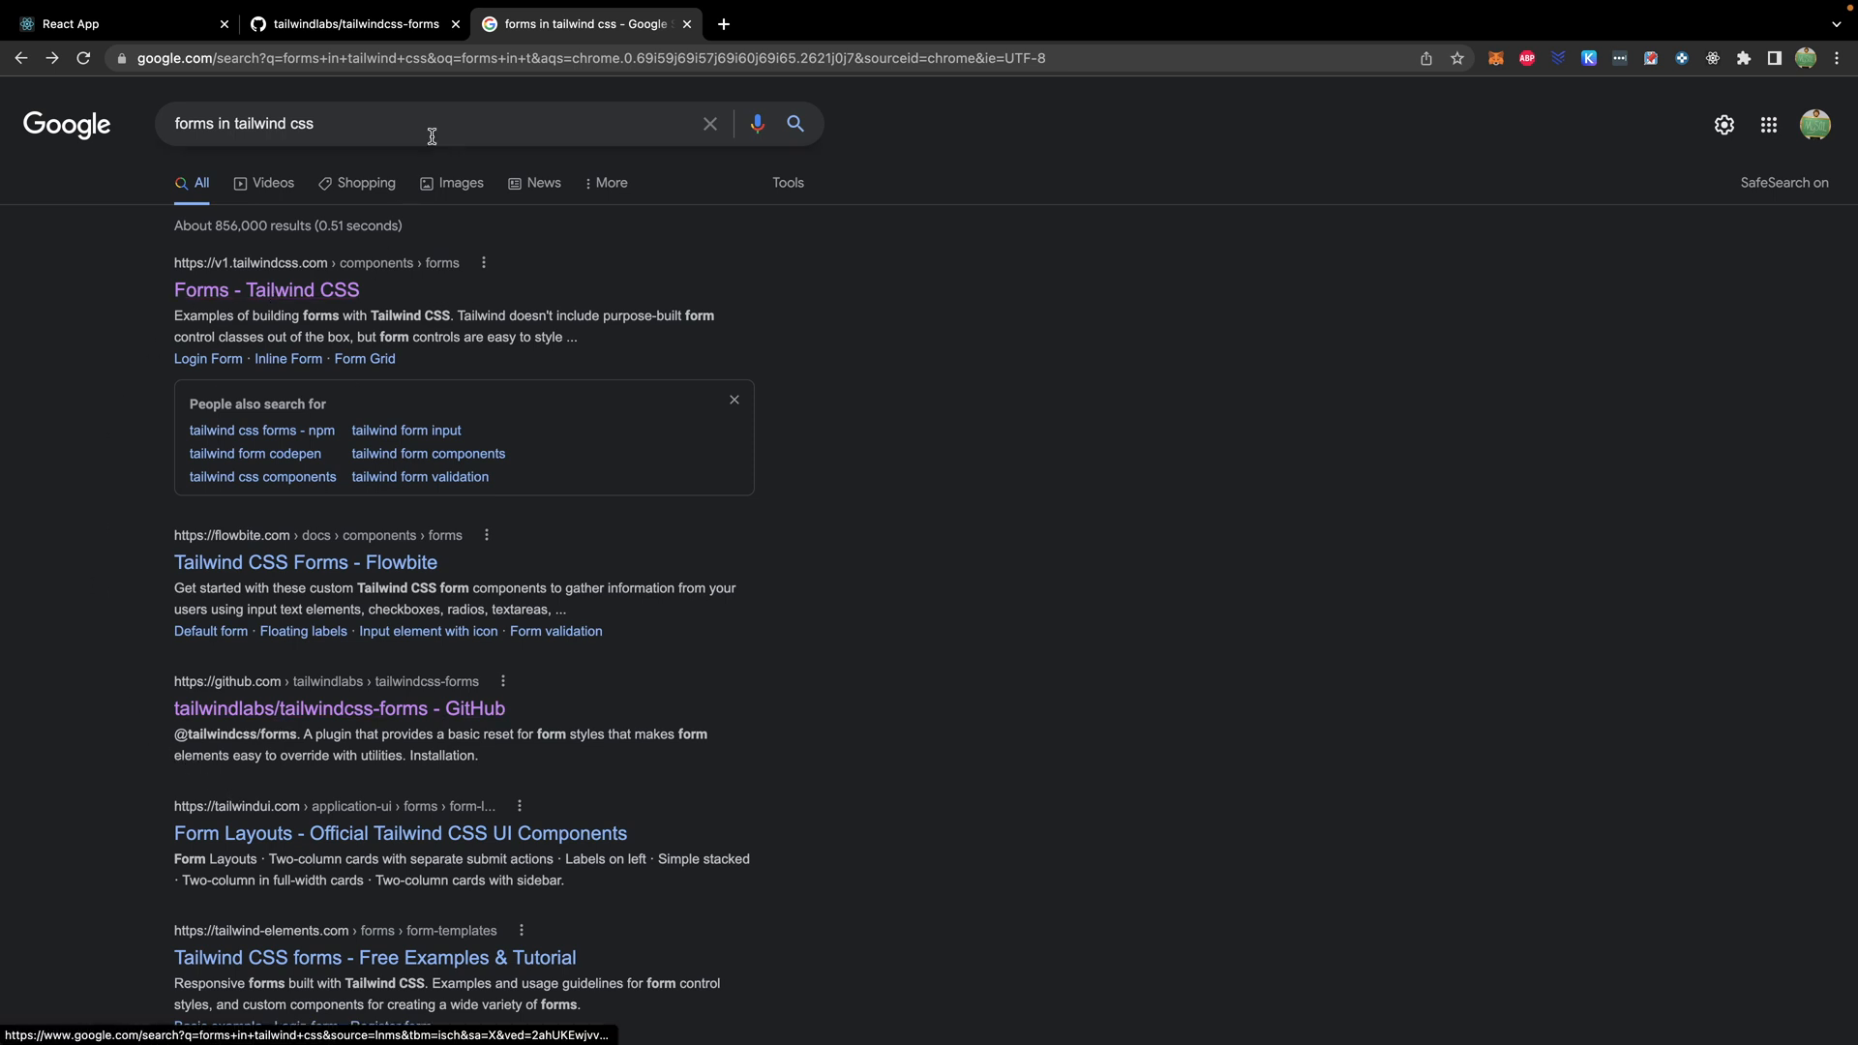
- View the Tailwind CSS Forms docs result and the tailwindcss-forms GitHub README, ending on the docs page
click(285, 296)
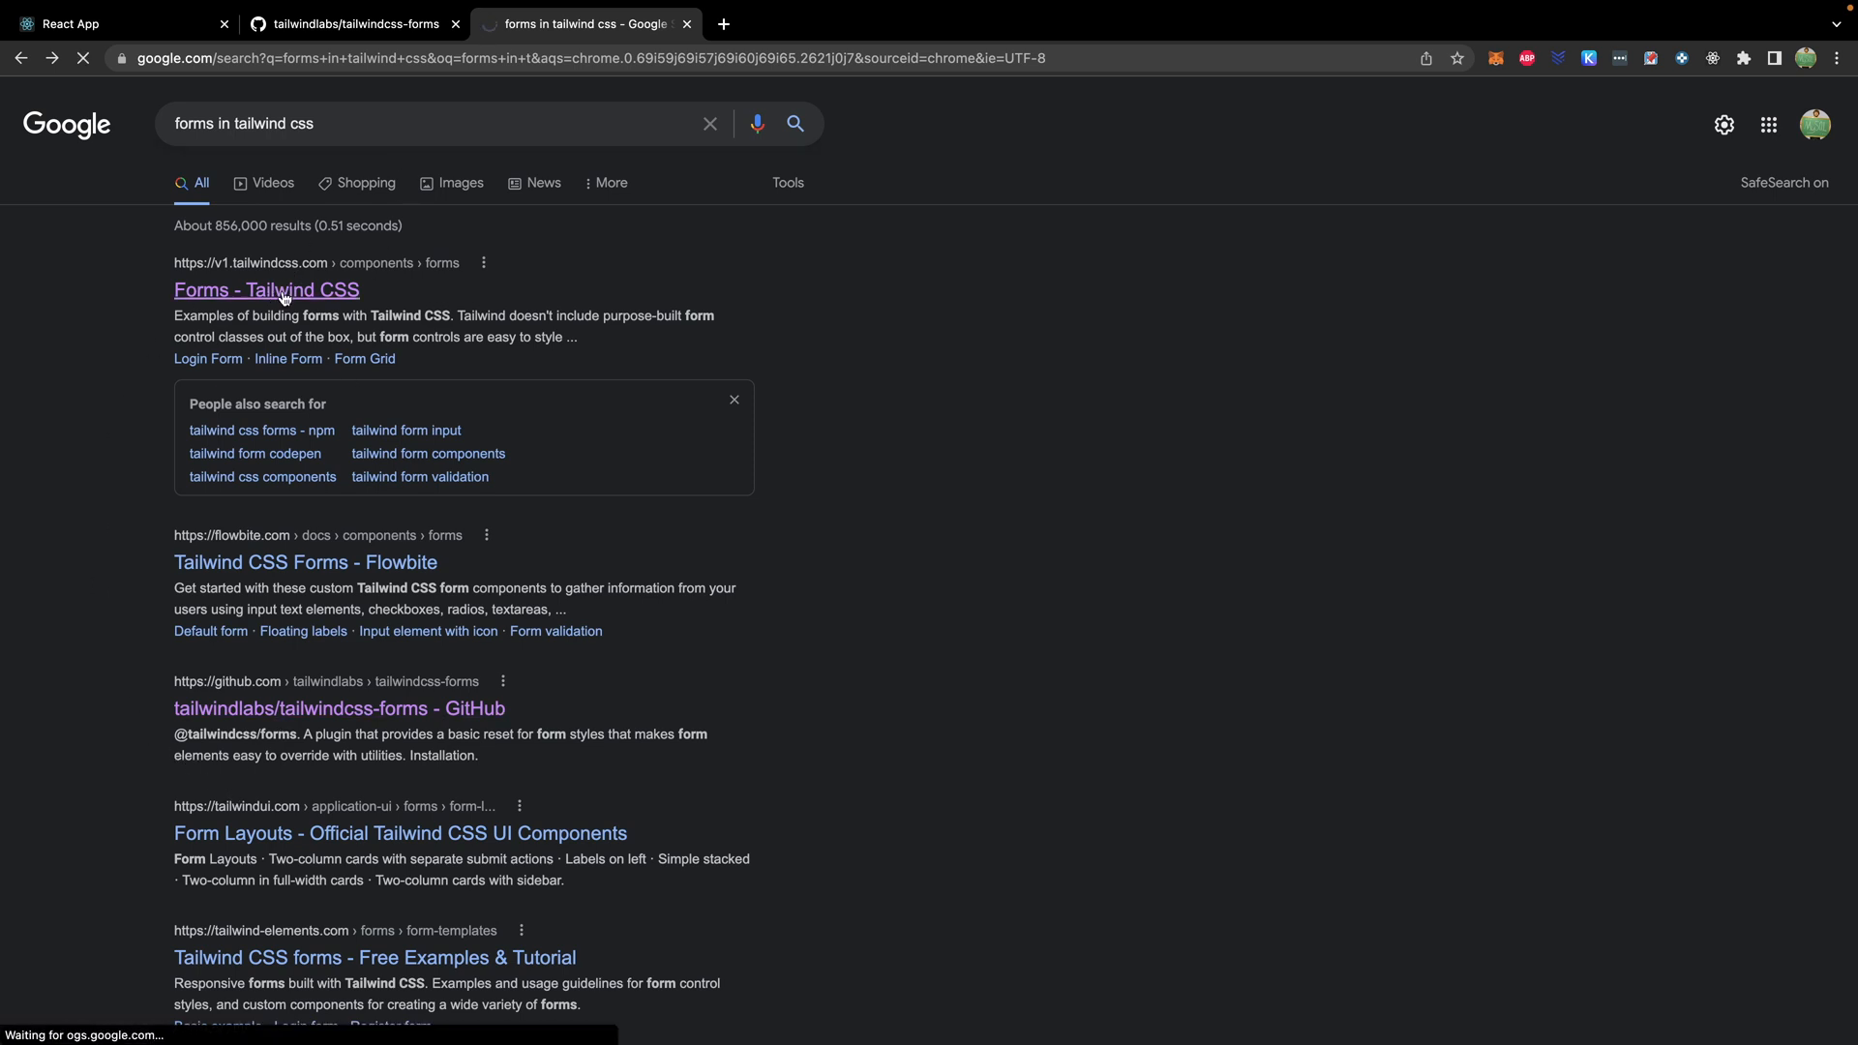
scroll(853, 479, down, 2)
scroll(855, 479, down, 2)
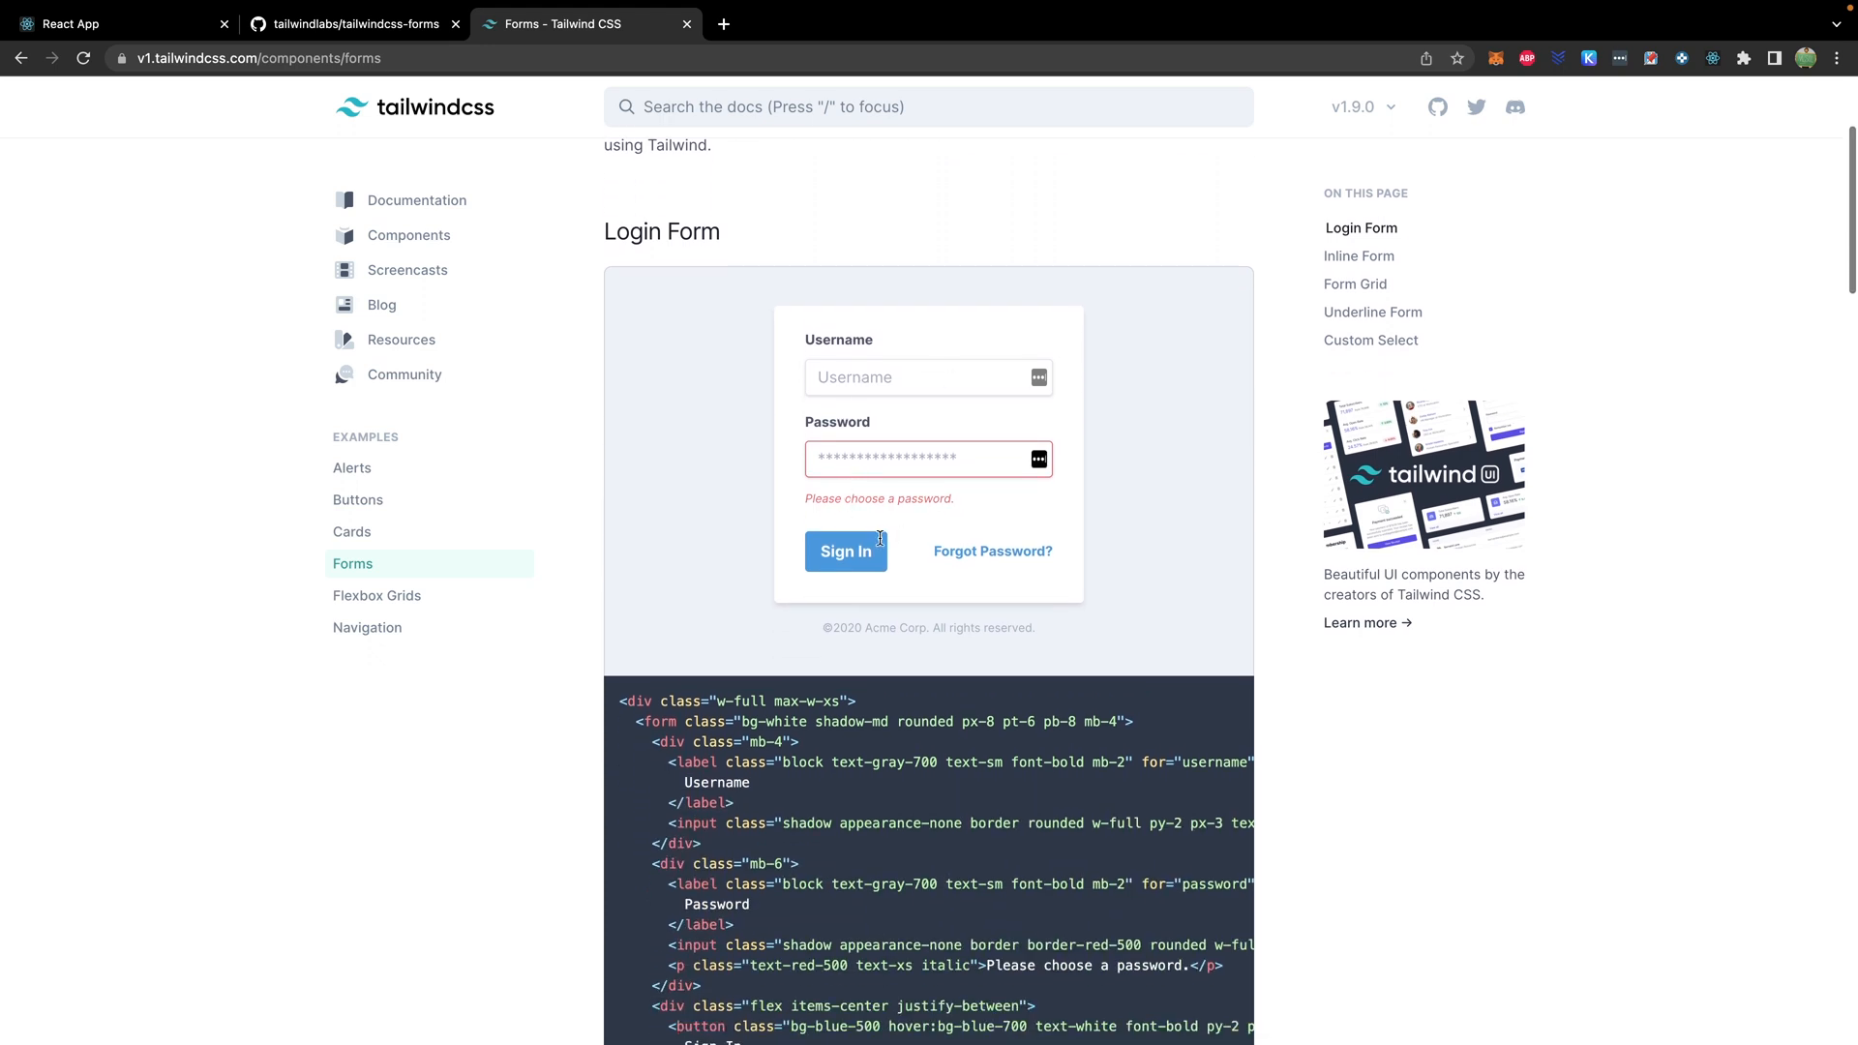
scroll(879, 540, down, 4)
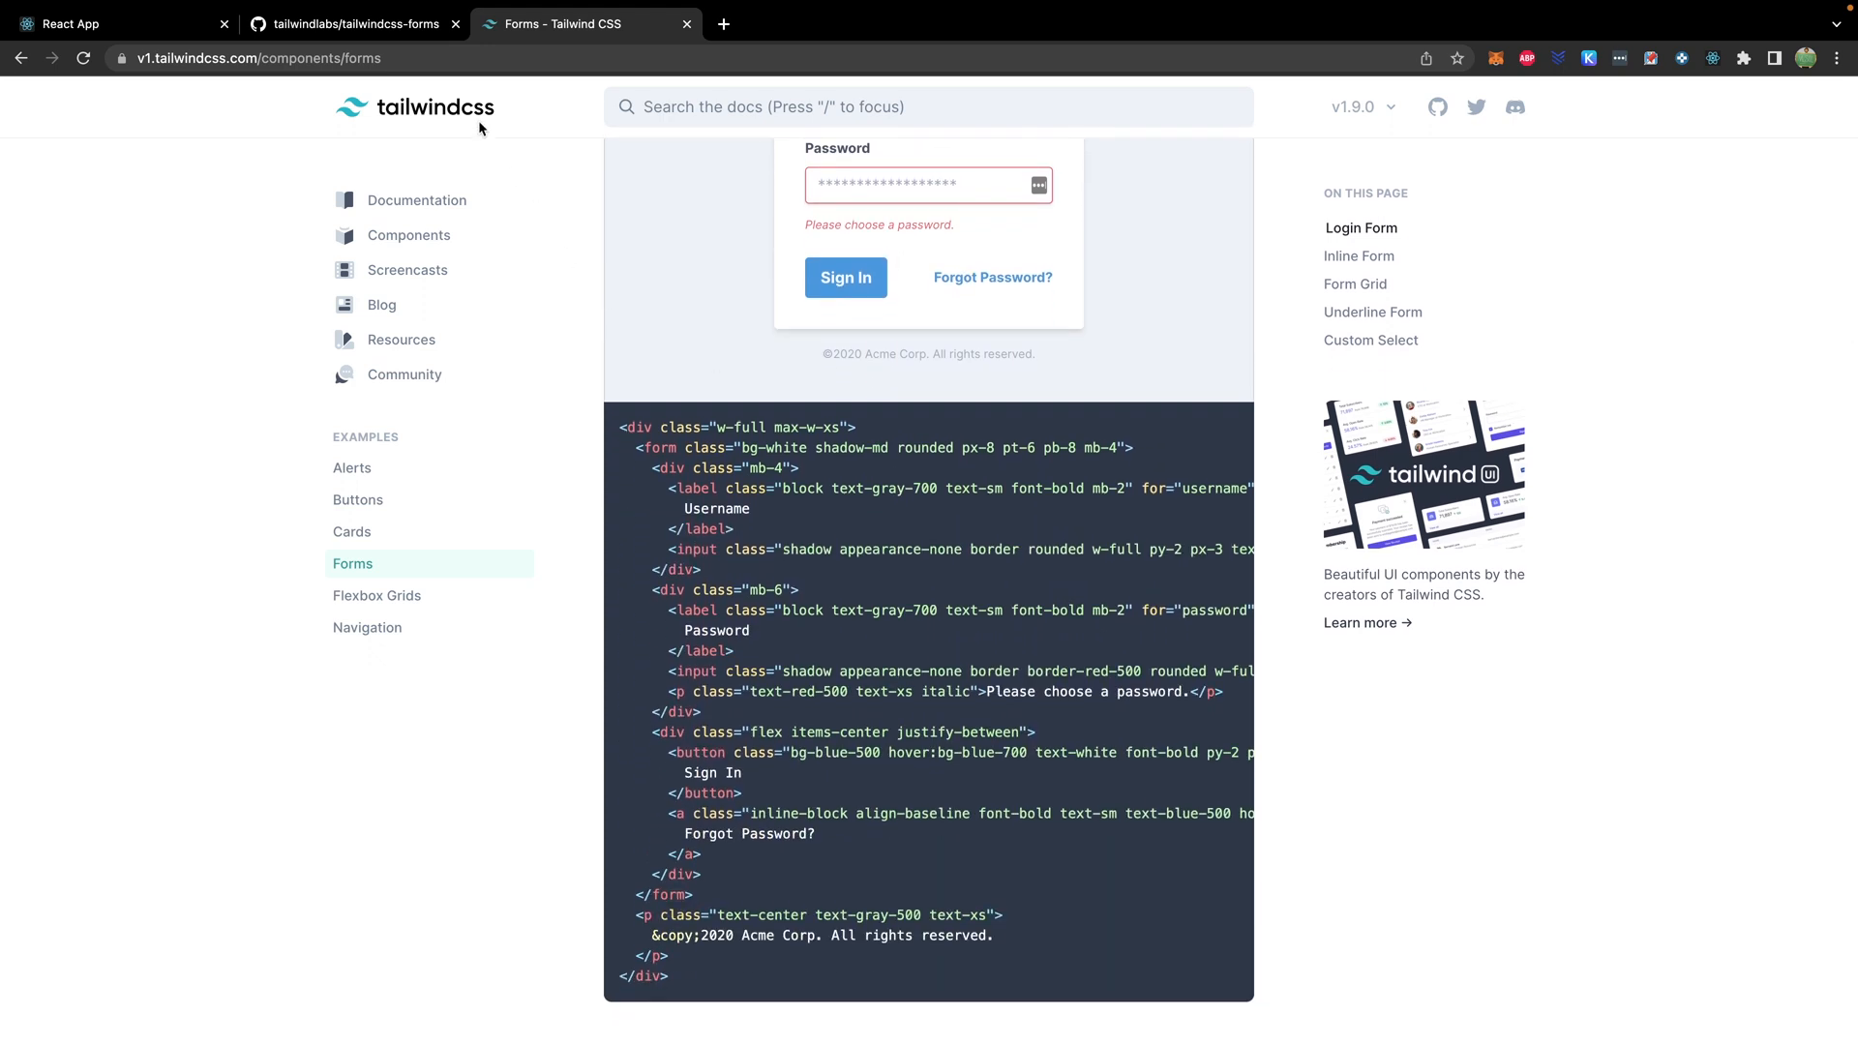
click(393, 32)
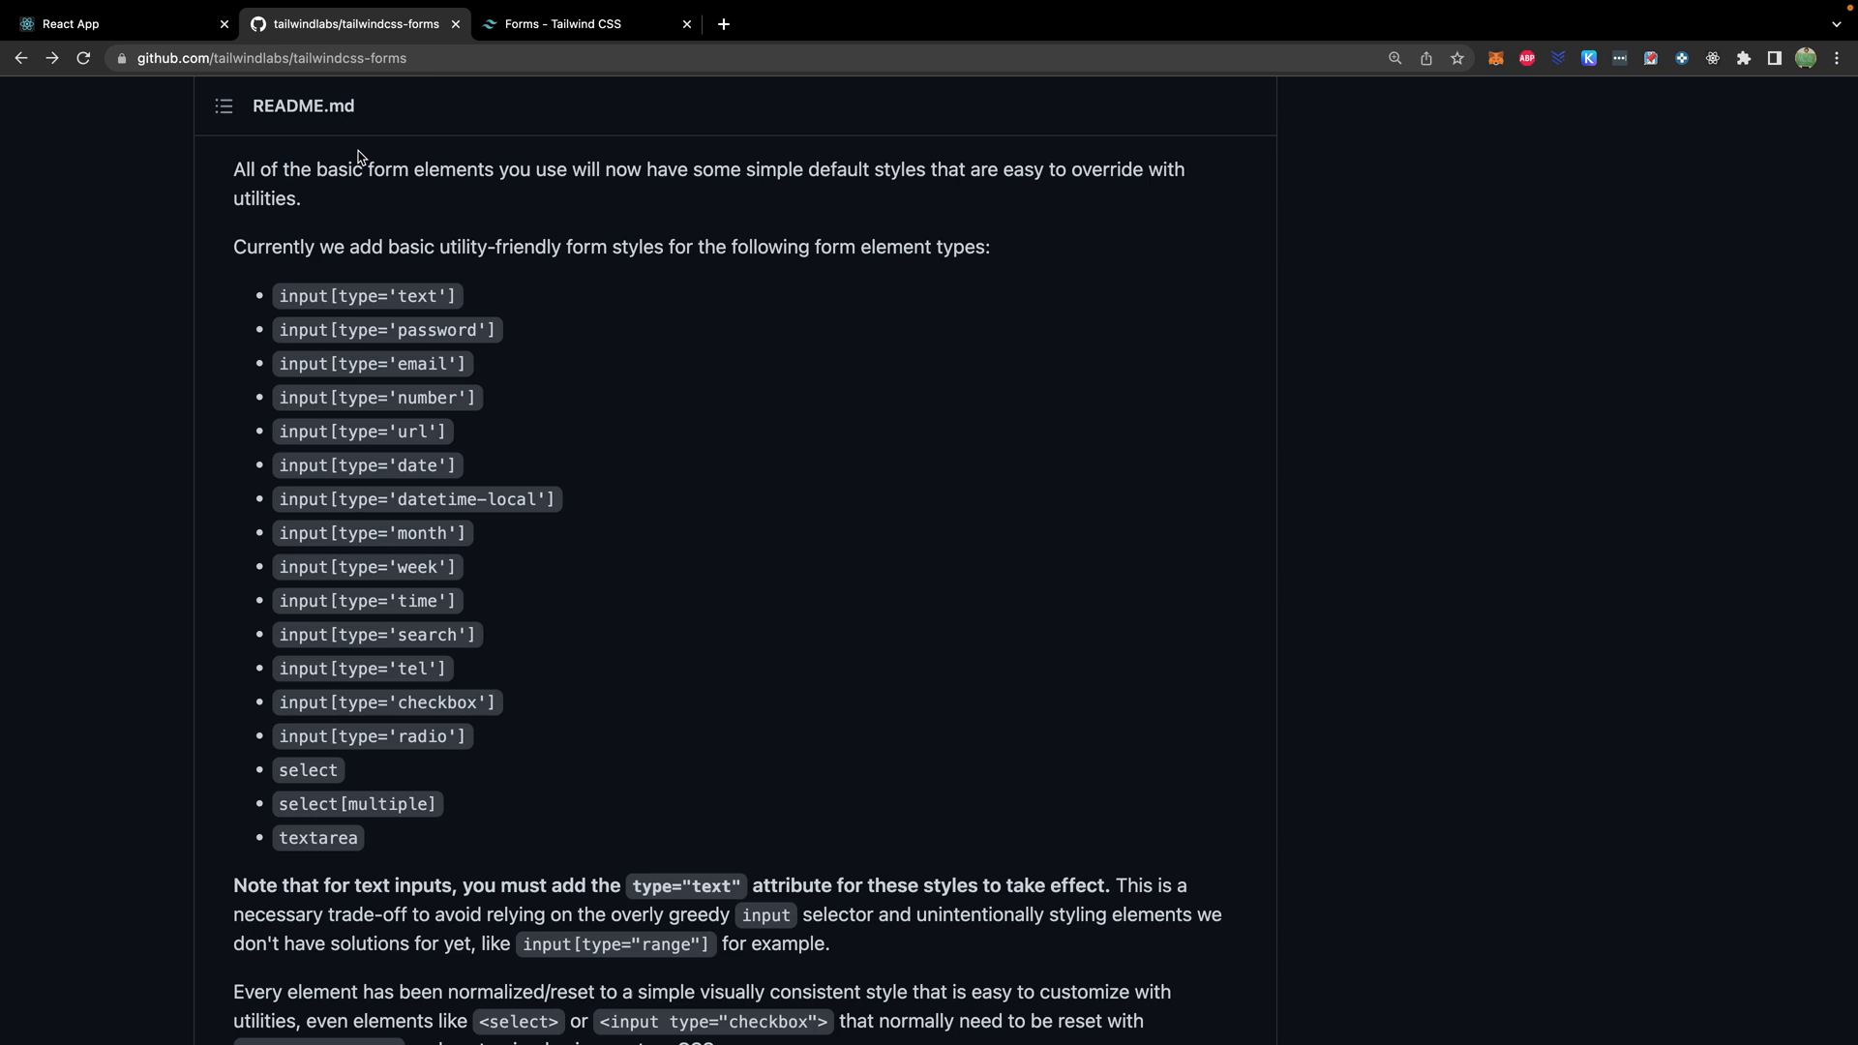
scroll(310, 186, up, 2)
scroll(312, 196, up, 3)
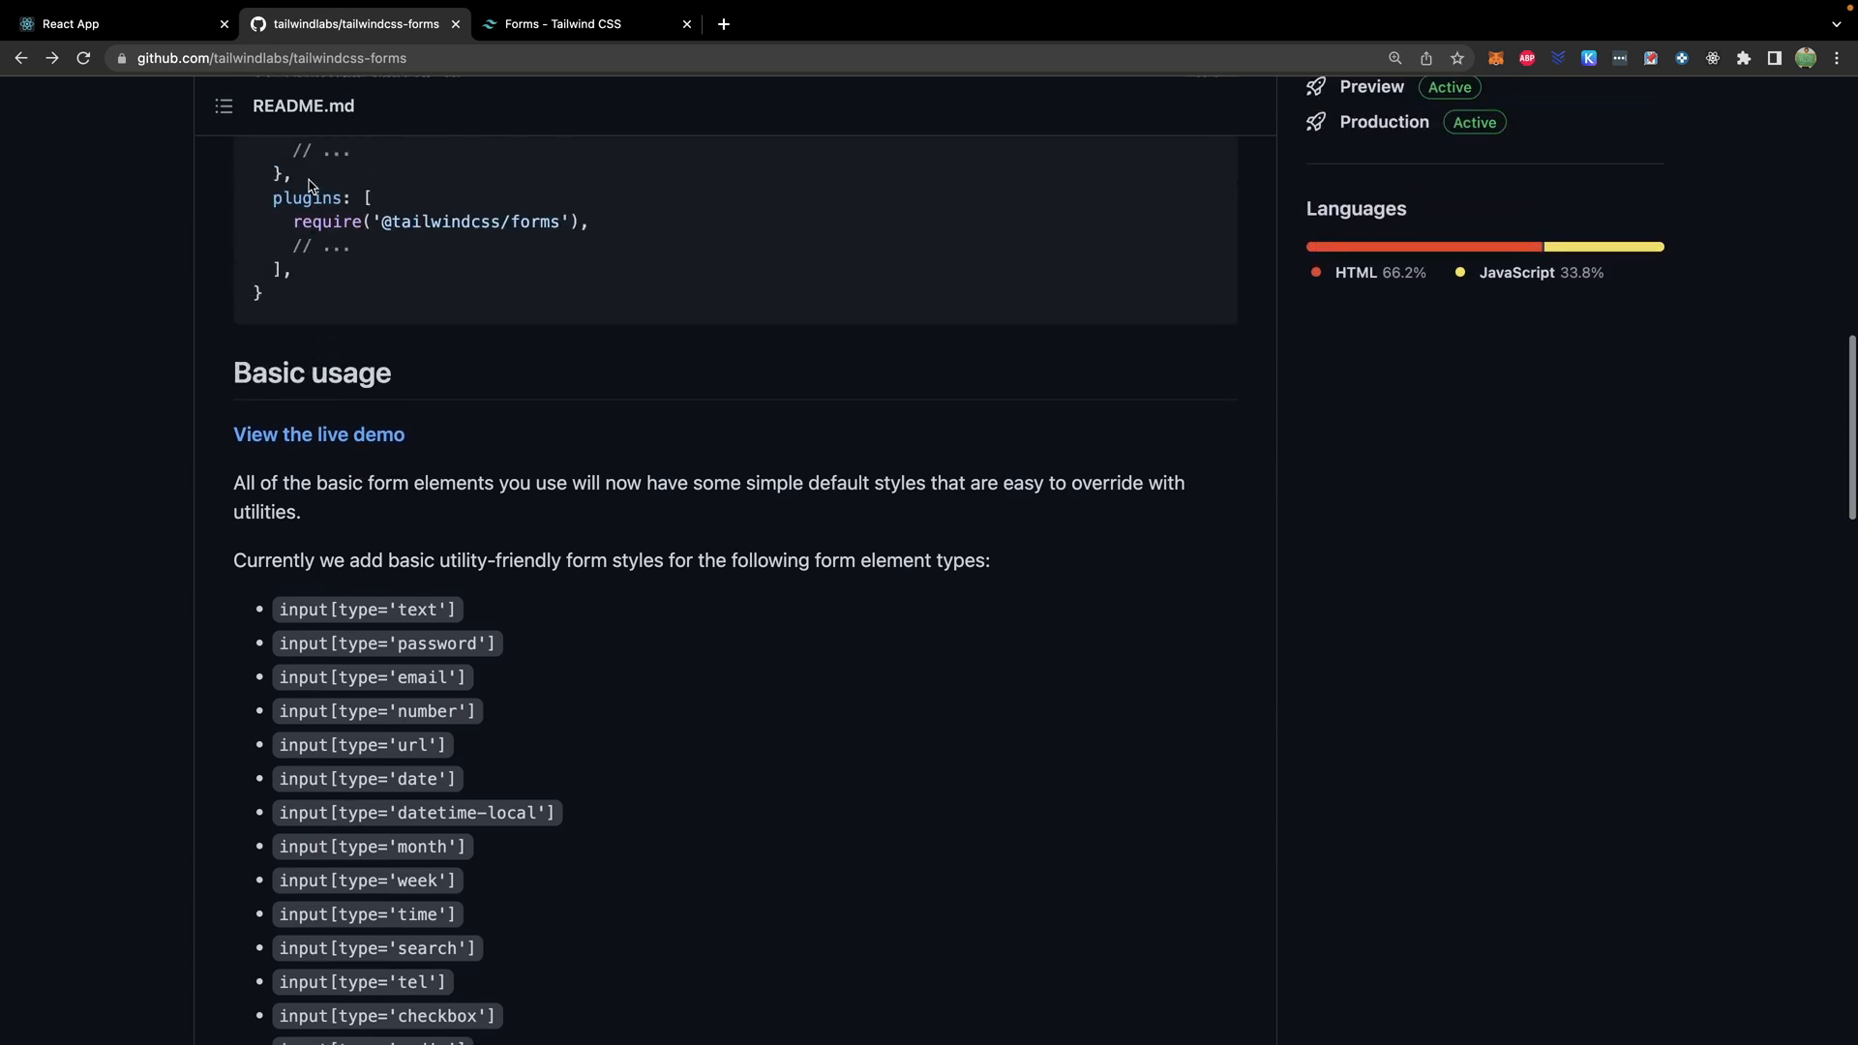
scroll(320, 233, up, 2)
scroll(322, 243, up, 4)
scroll(326, 247, up, 1)
scroll(348, 312, up, 2)
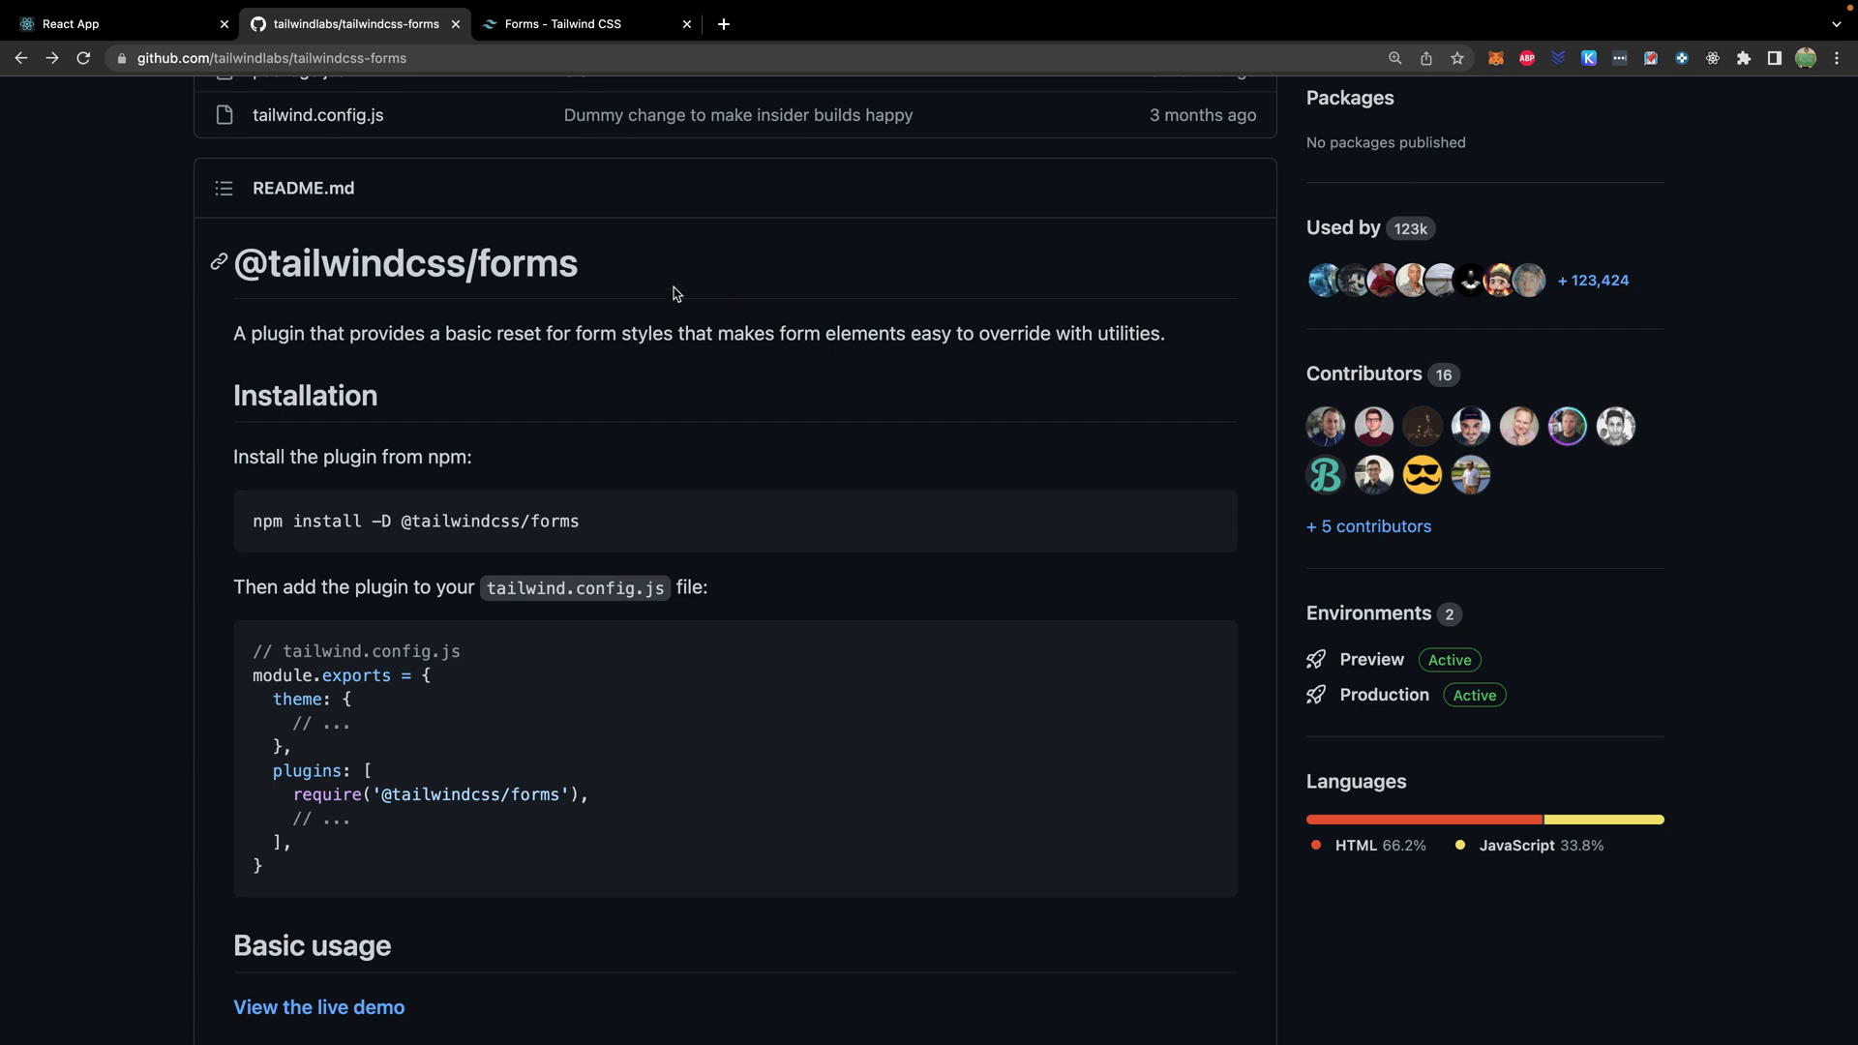
click(573, 27)
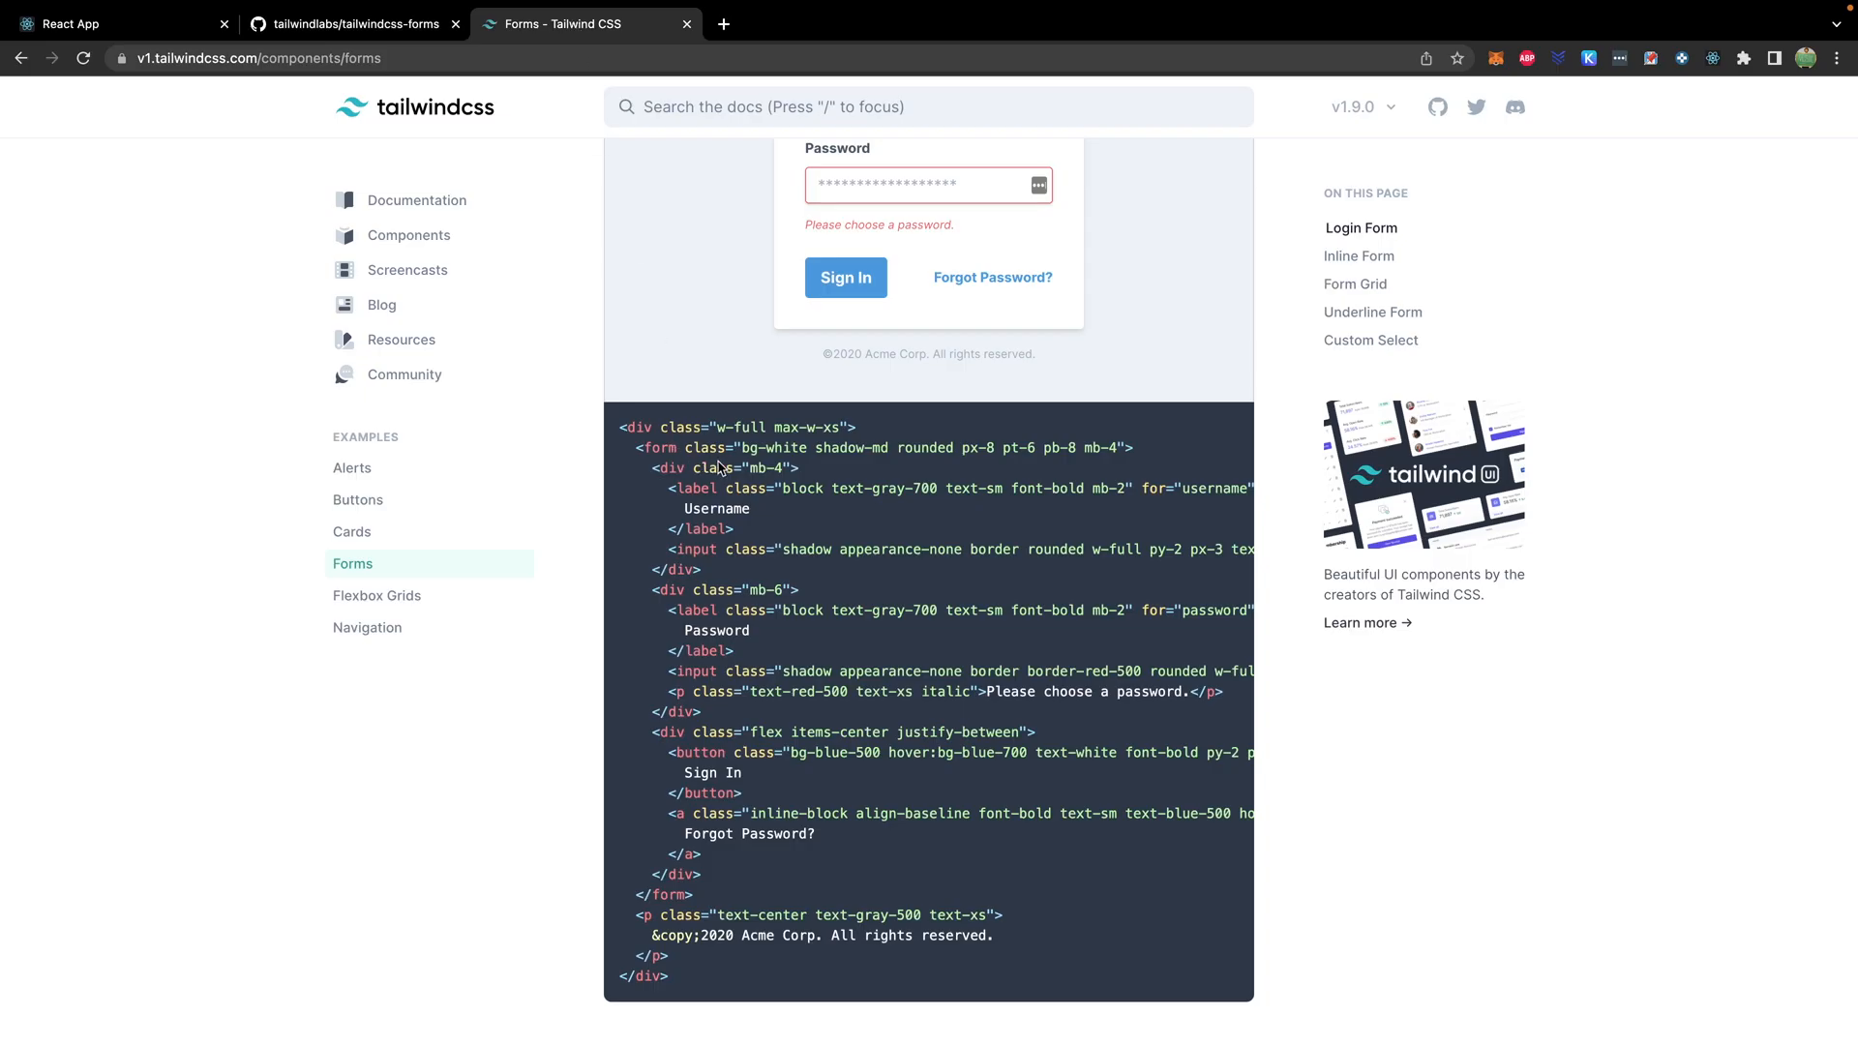
scroll(718, 466, up, 1)
scroll(718, 494, down, 2)
scroll(721, 552, down, 4)
scroll(726, 574, down, 1)
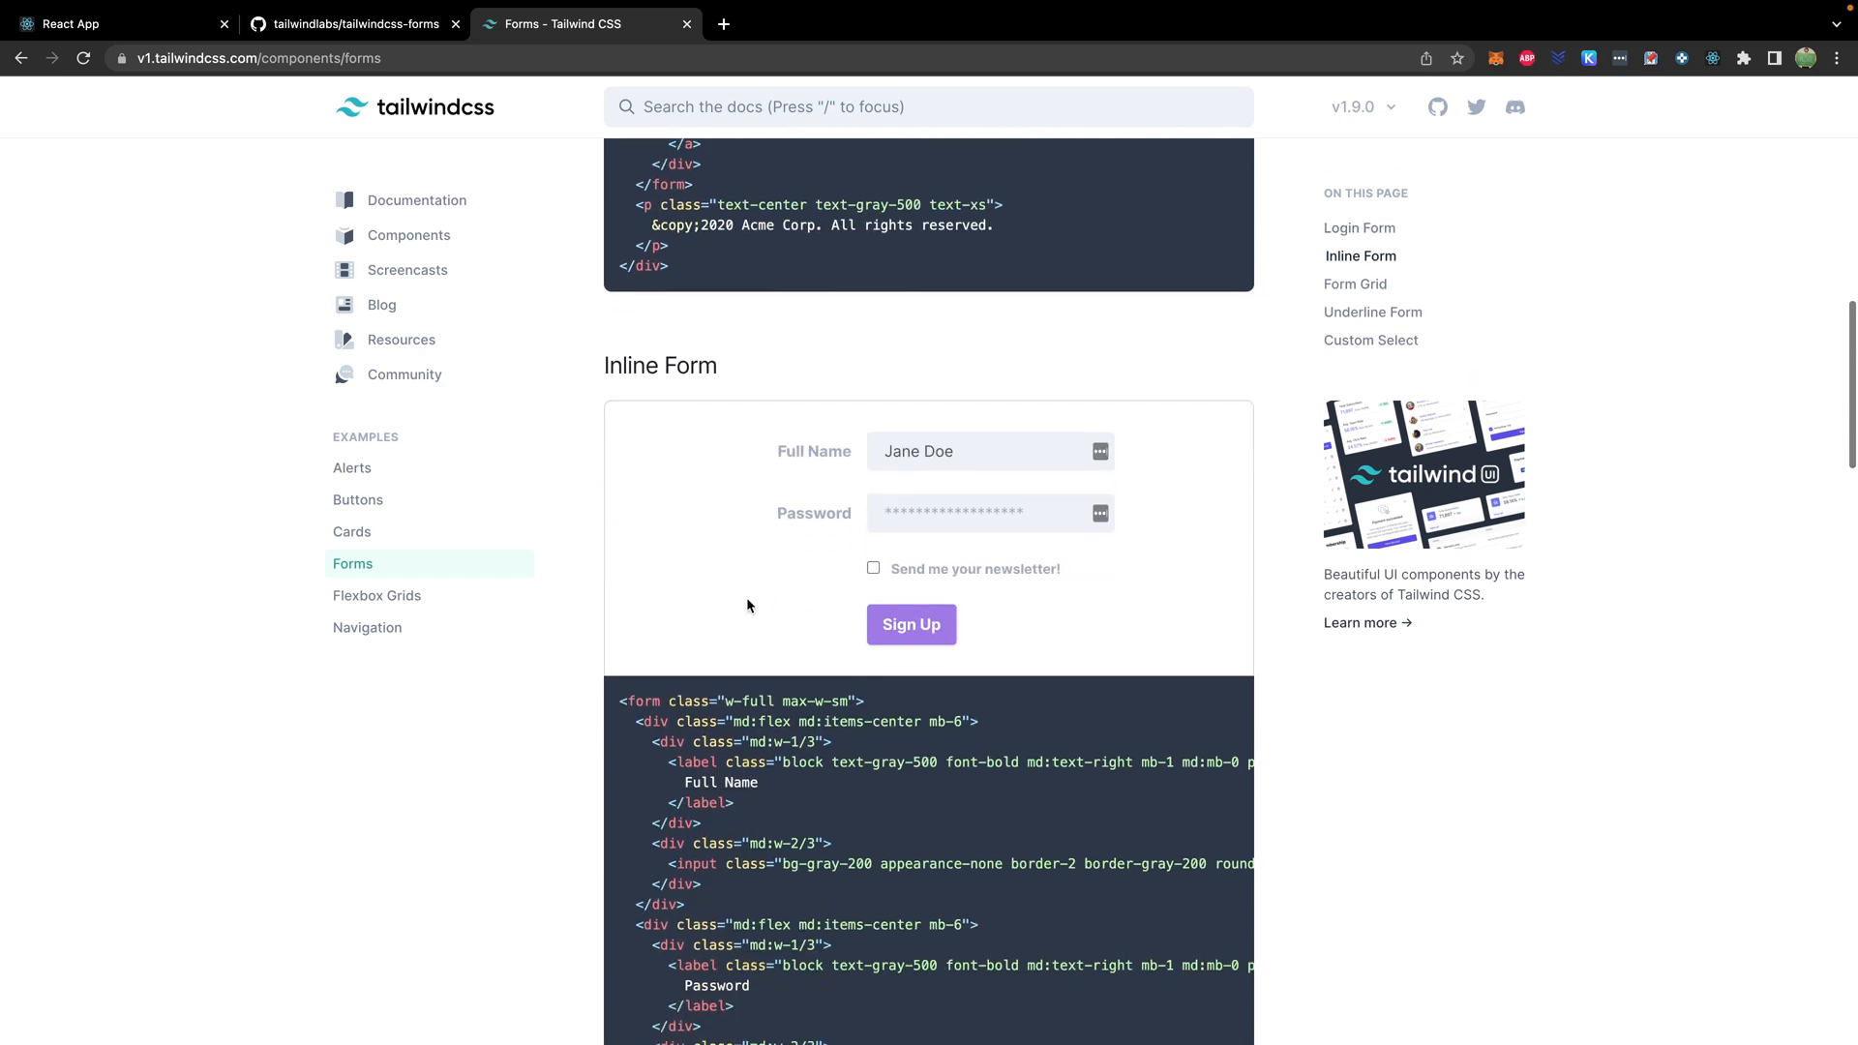
scroll(1003, 634, down, 2)
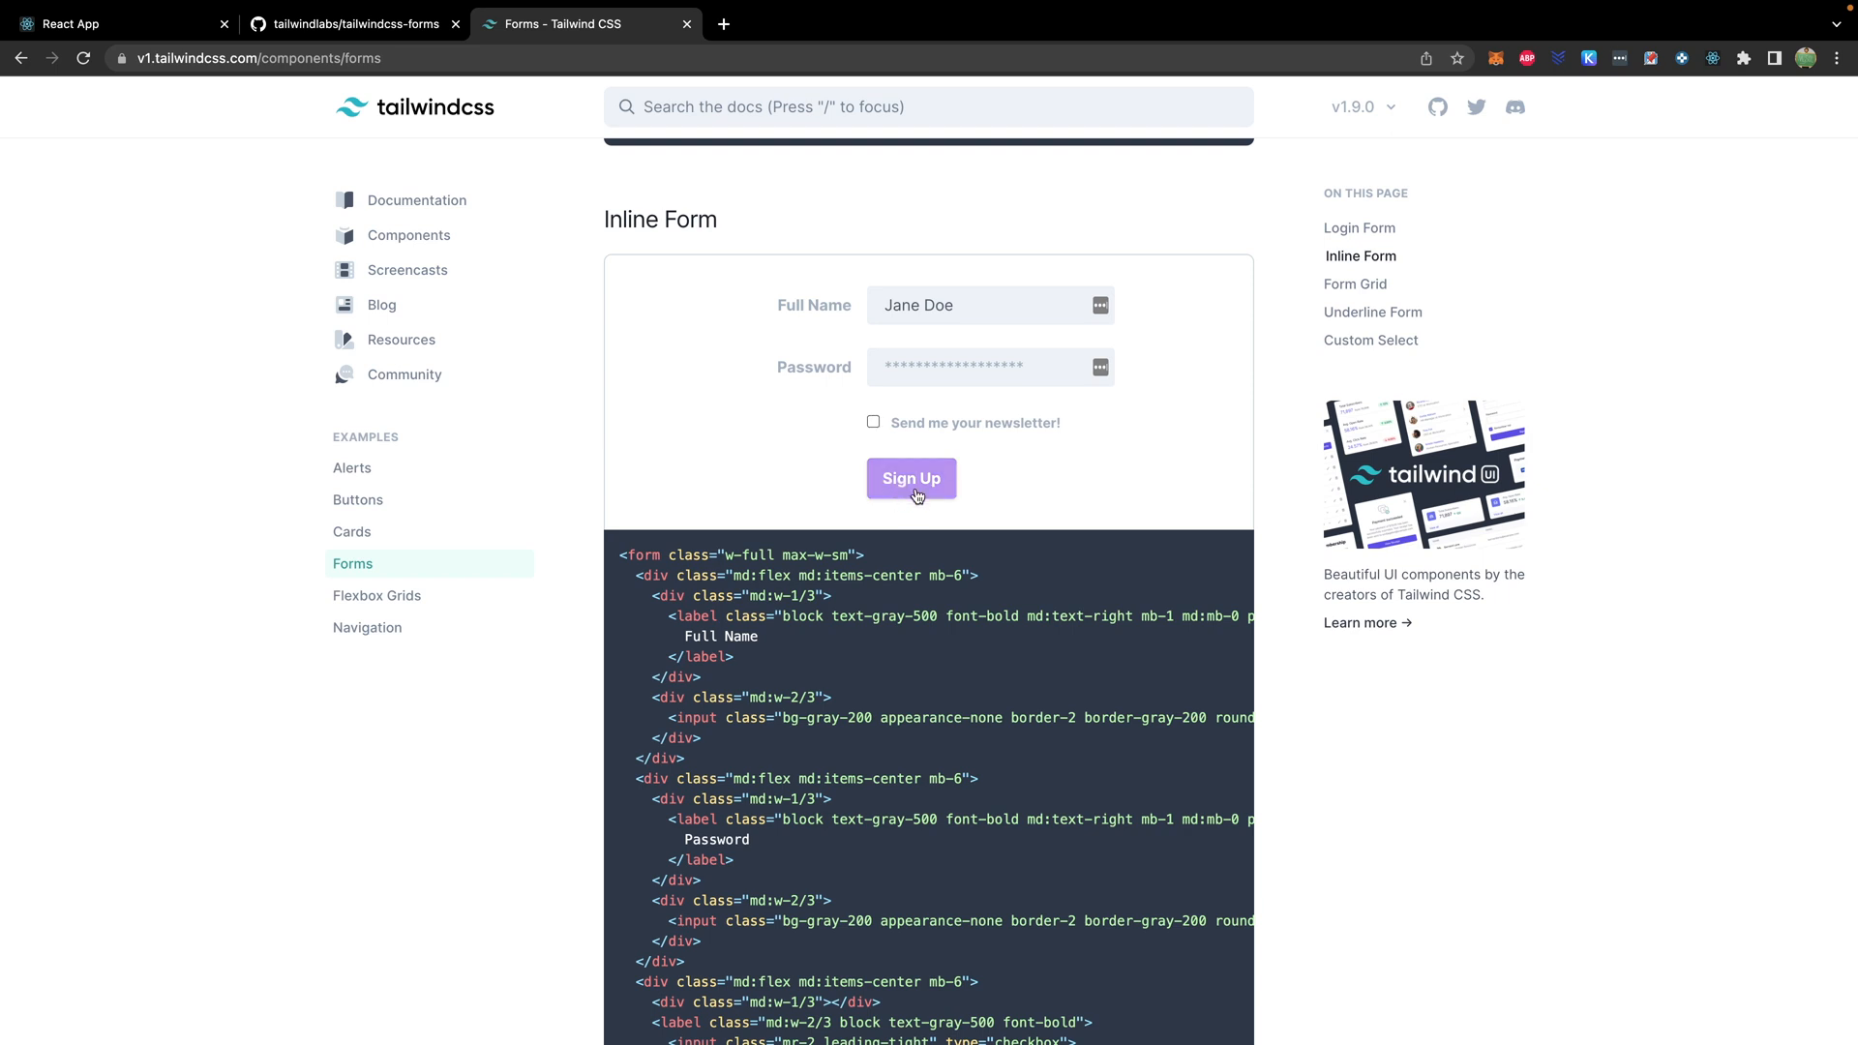
- Try the Inline Form's Full Name field, then select its form tag through the Full Name markup for copying
drag(973, 304, 861, 307)
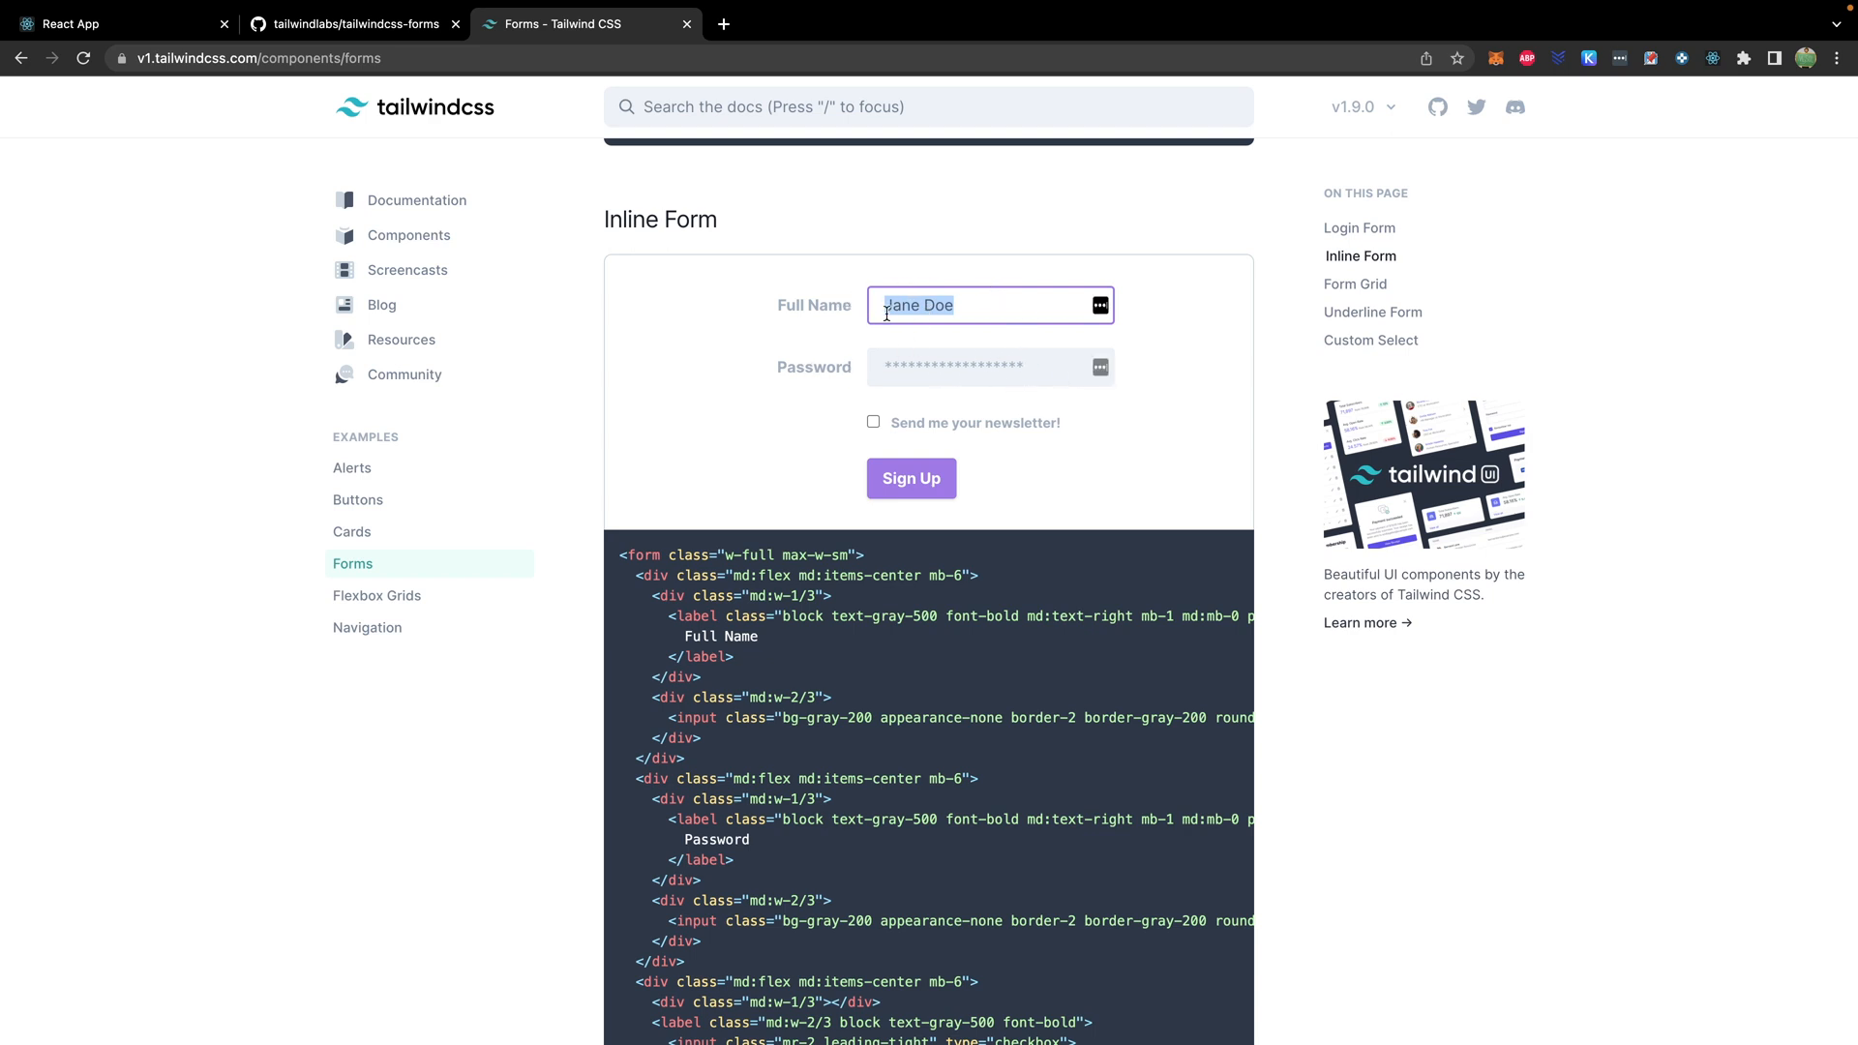
scroll(692, 641, down, 1)
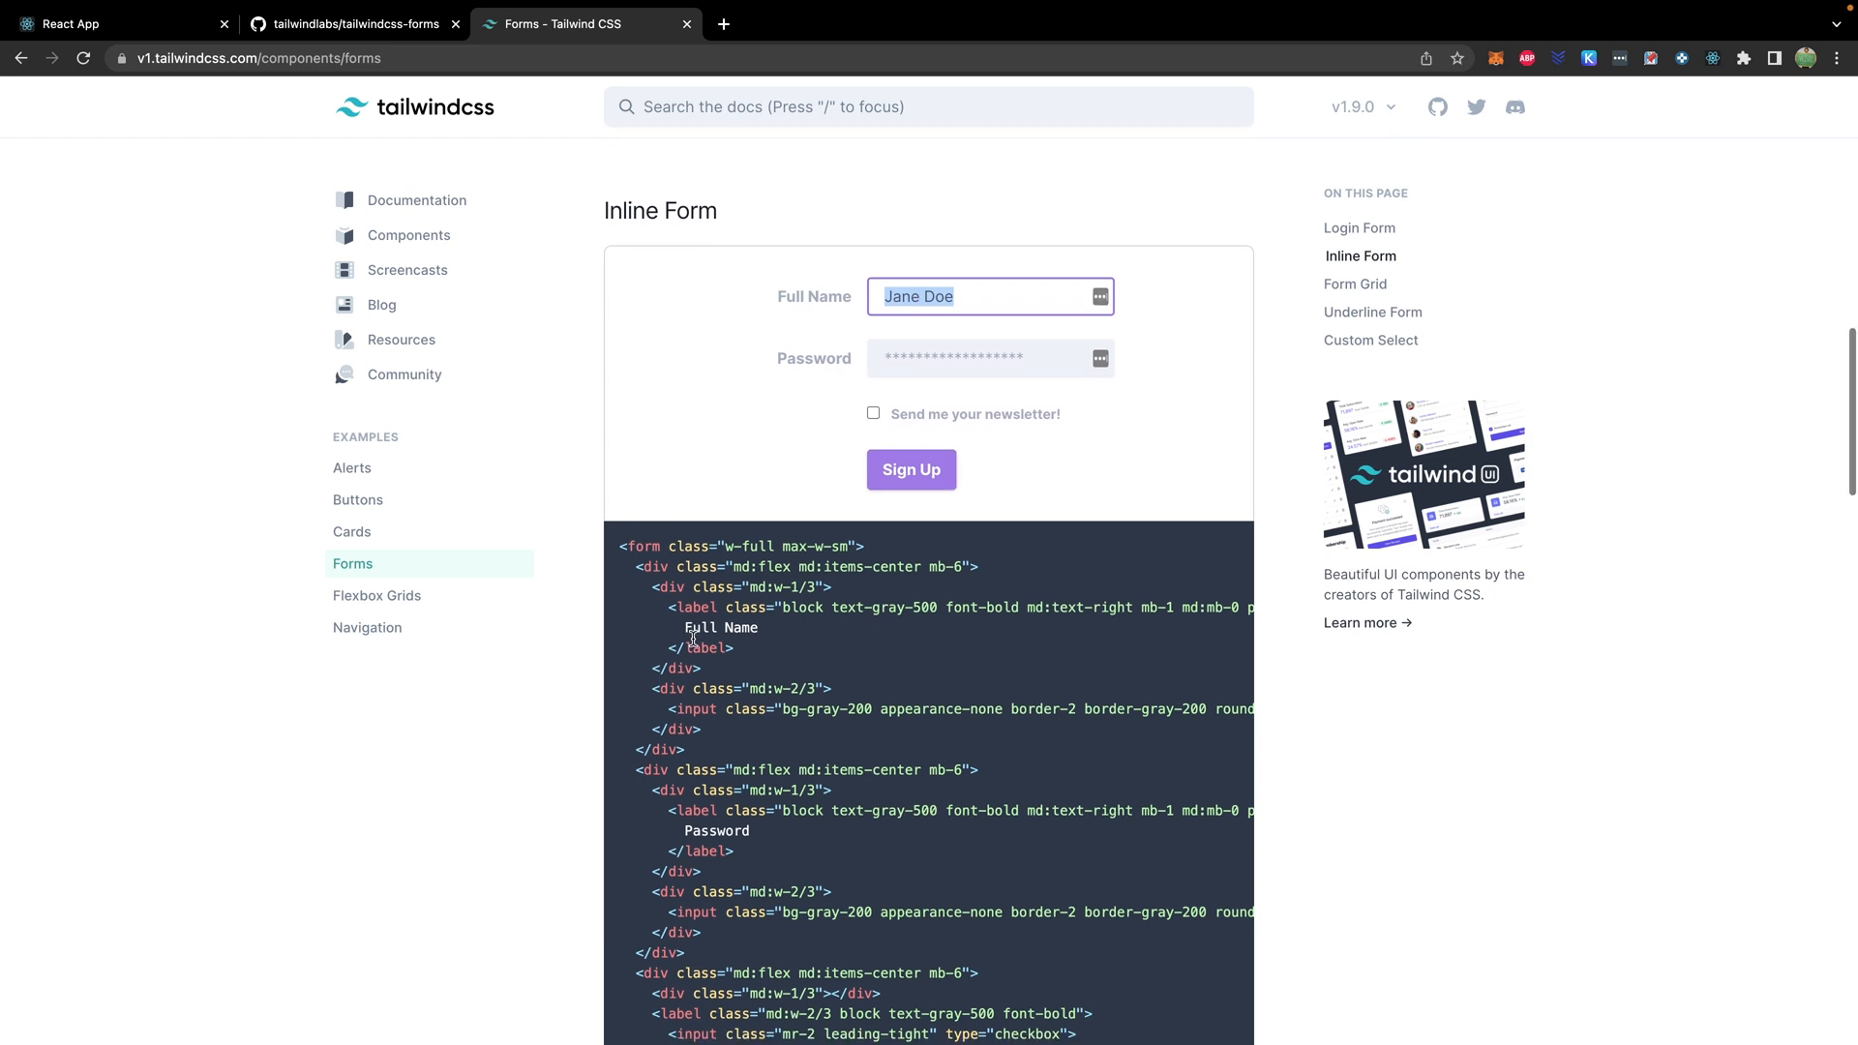
scroll(692, 639, down, 1)
scroll(692, 640, down, 1)
scroll(692, 638, down, 1)
scroll(693, 641, down, 3)
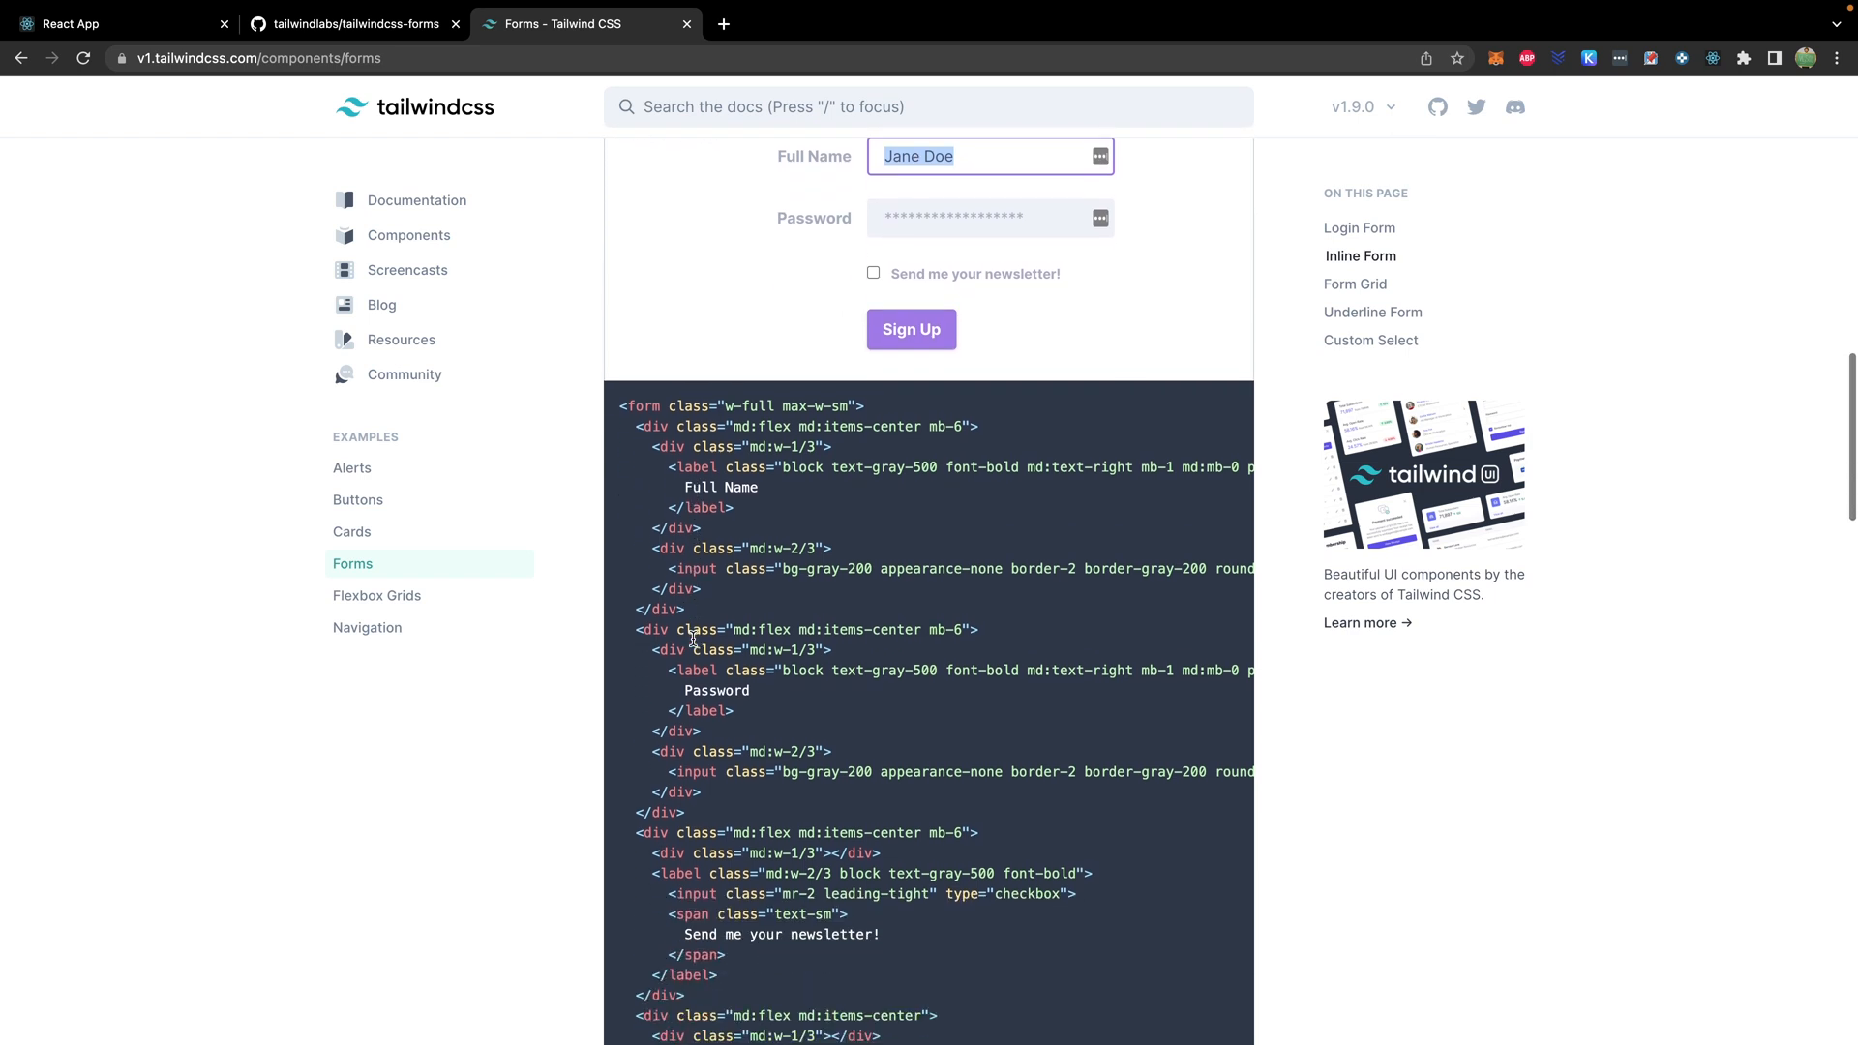
scroll(692, 641, down, 3)
triple_click(666, 338)
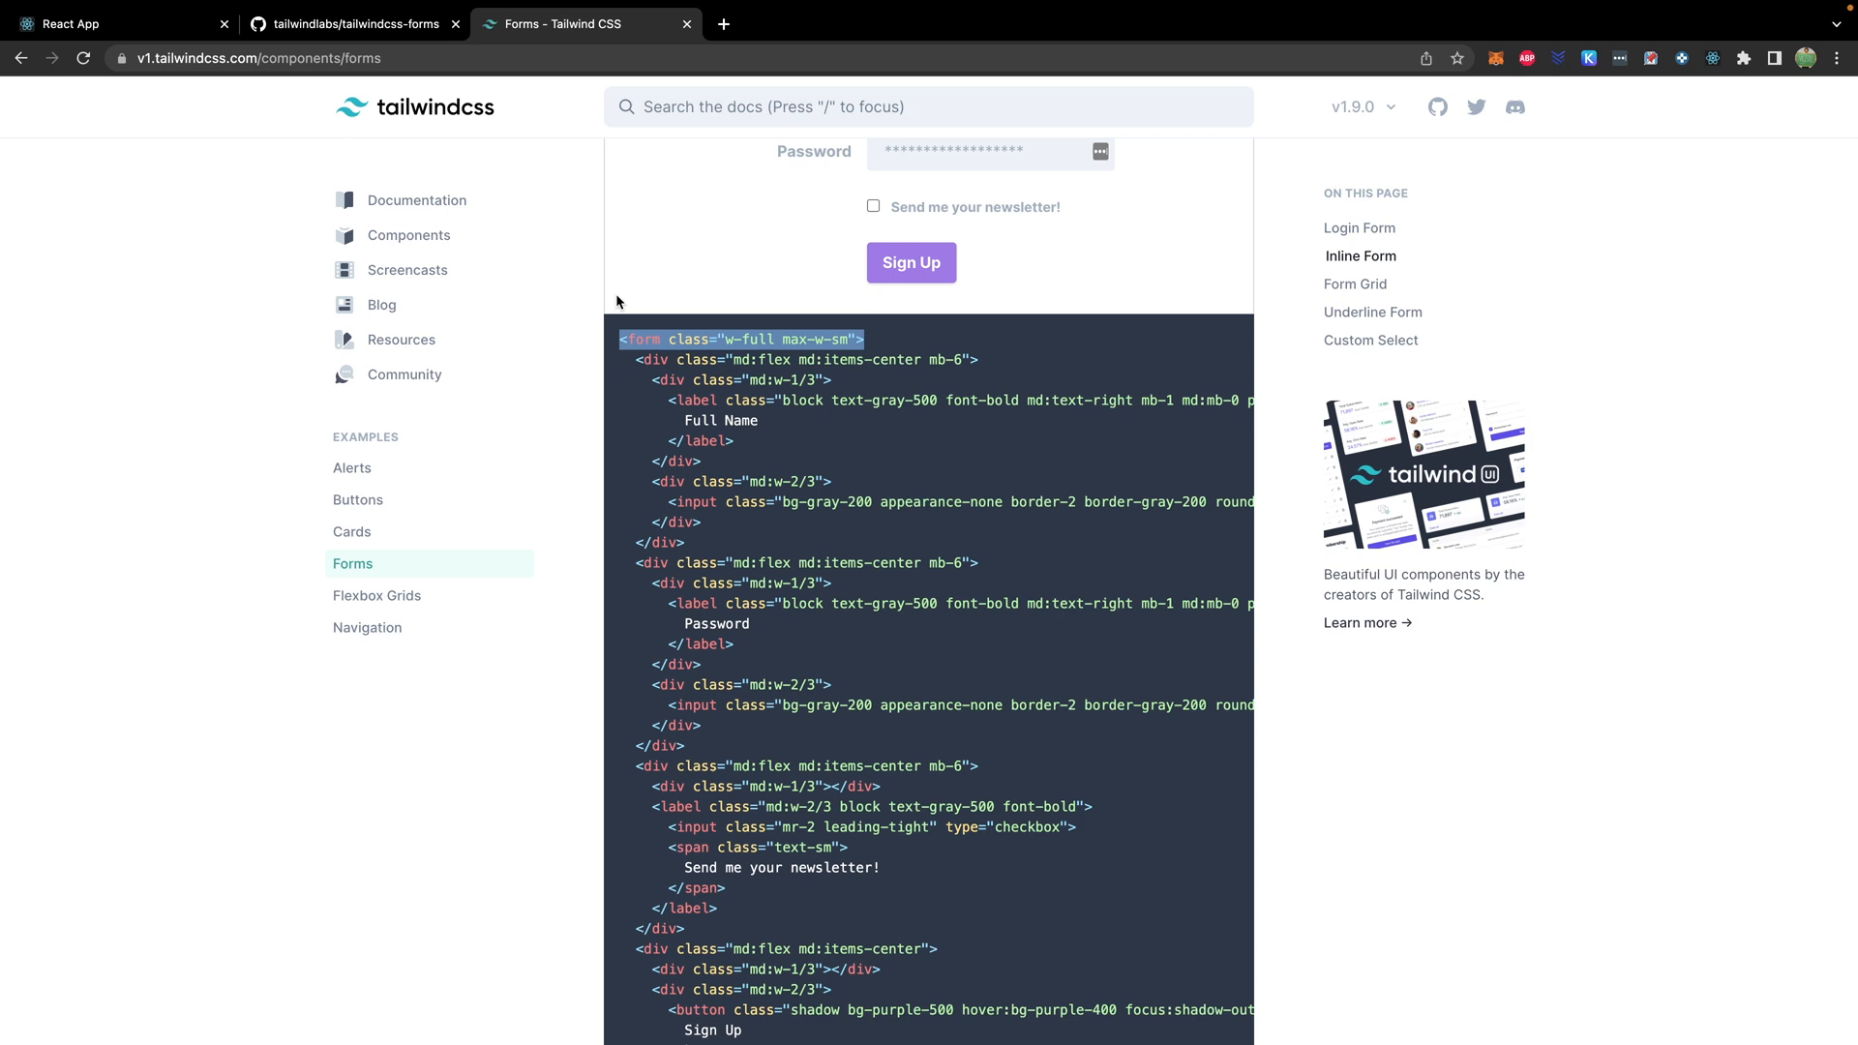
click(617, 294)
mouse_move(619, 339)
mouse_down()
mouse_move(759, 421)
mouse_move(734, 550)
mouse_up()
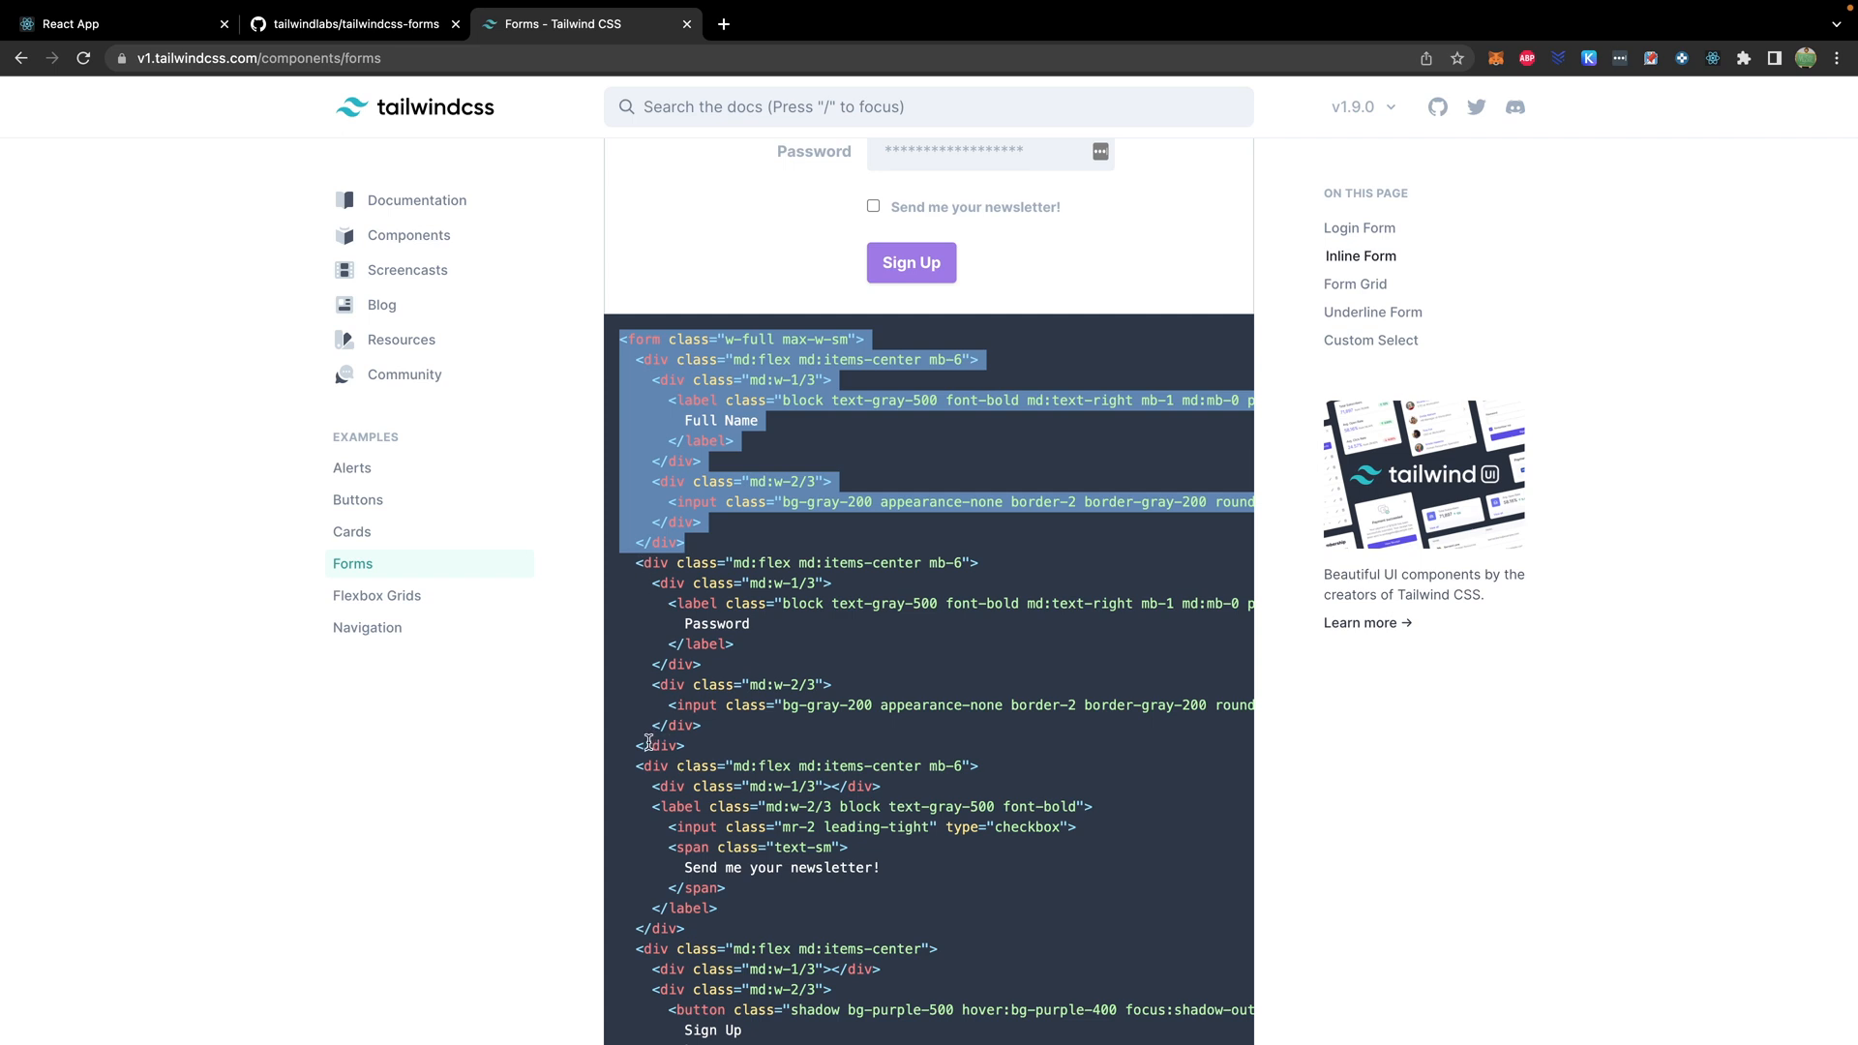
scroll(648, 742, down, 1)
scroll(648, 741, down, 1)
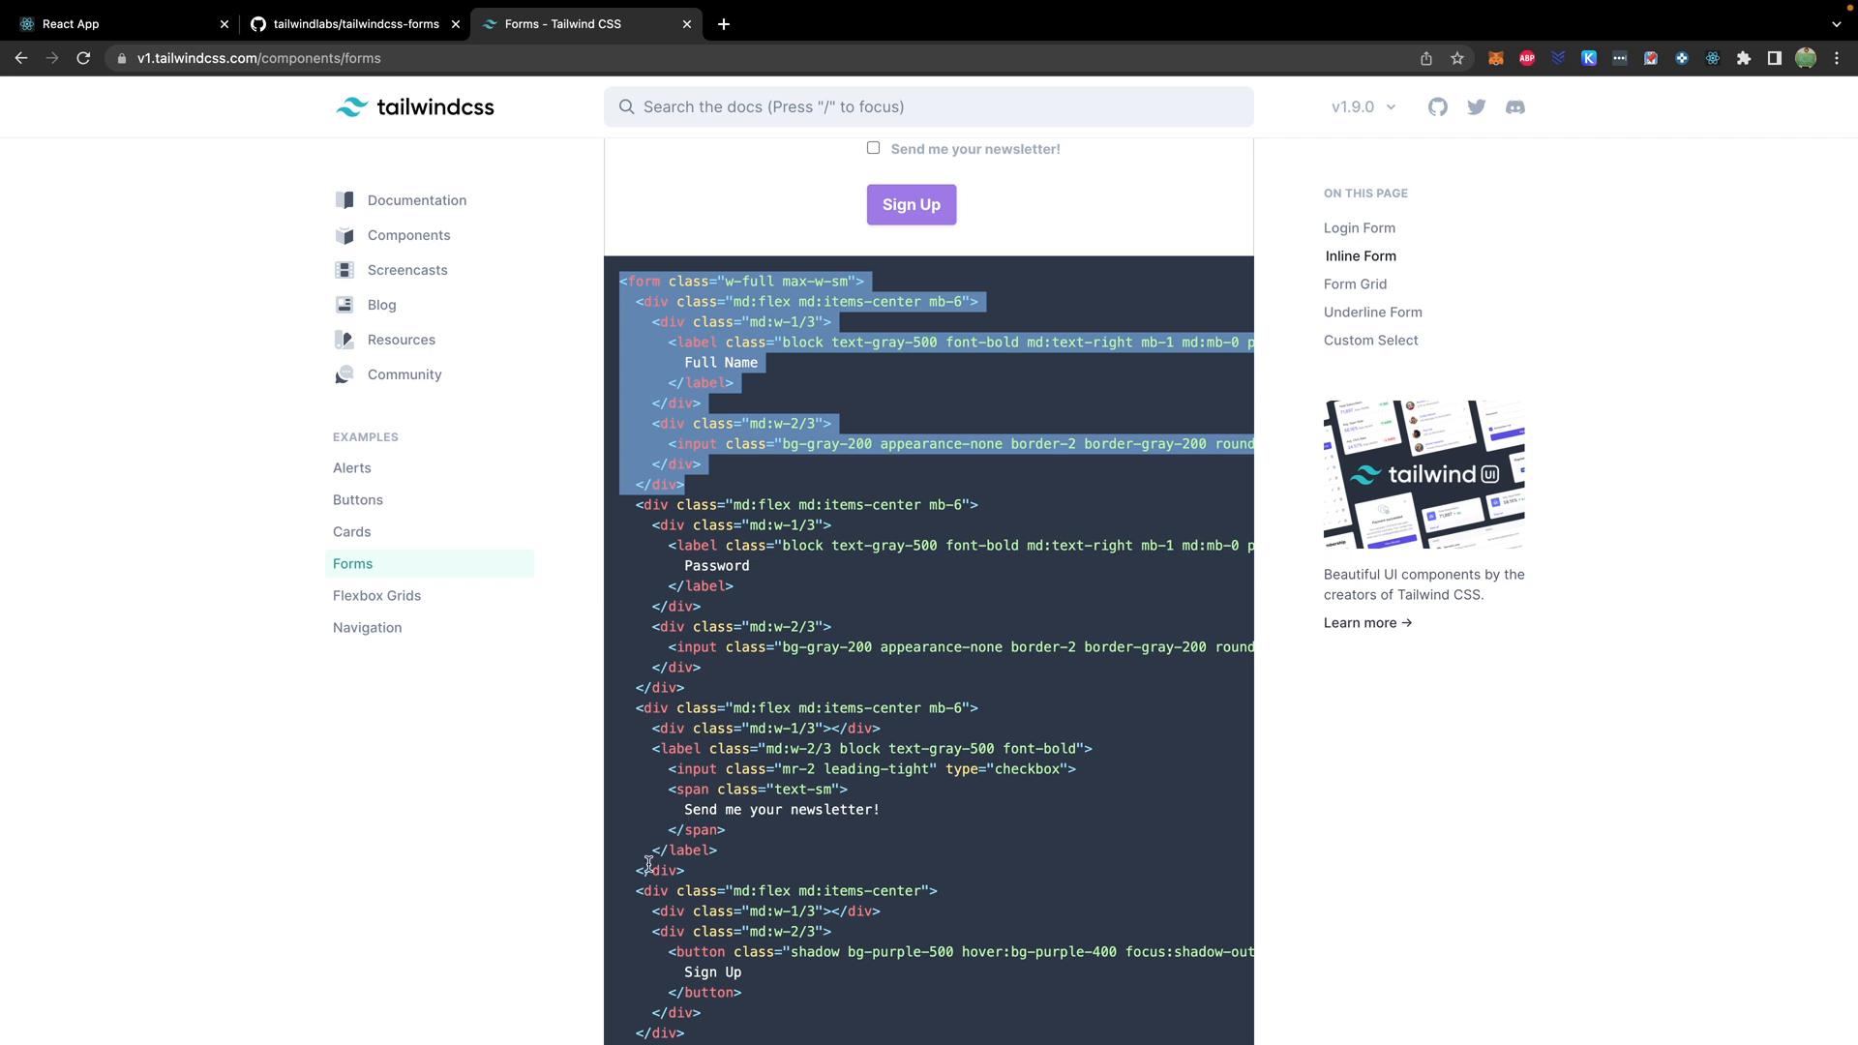
scroll(649, 865, down, 1)
scroll(647, 865, down, 1)
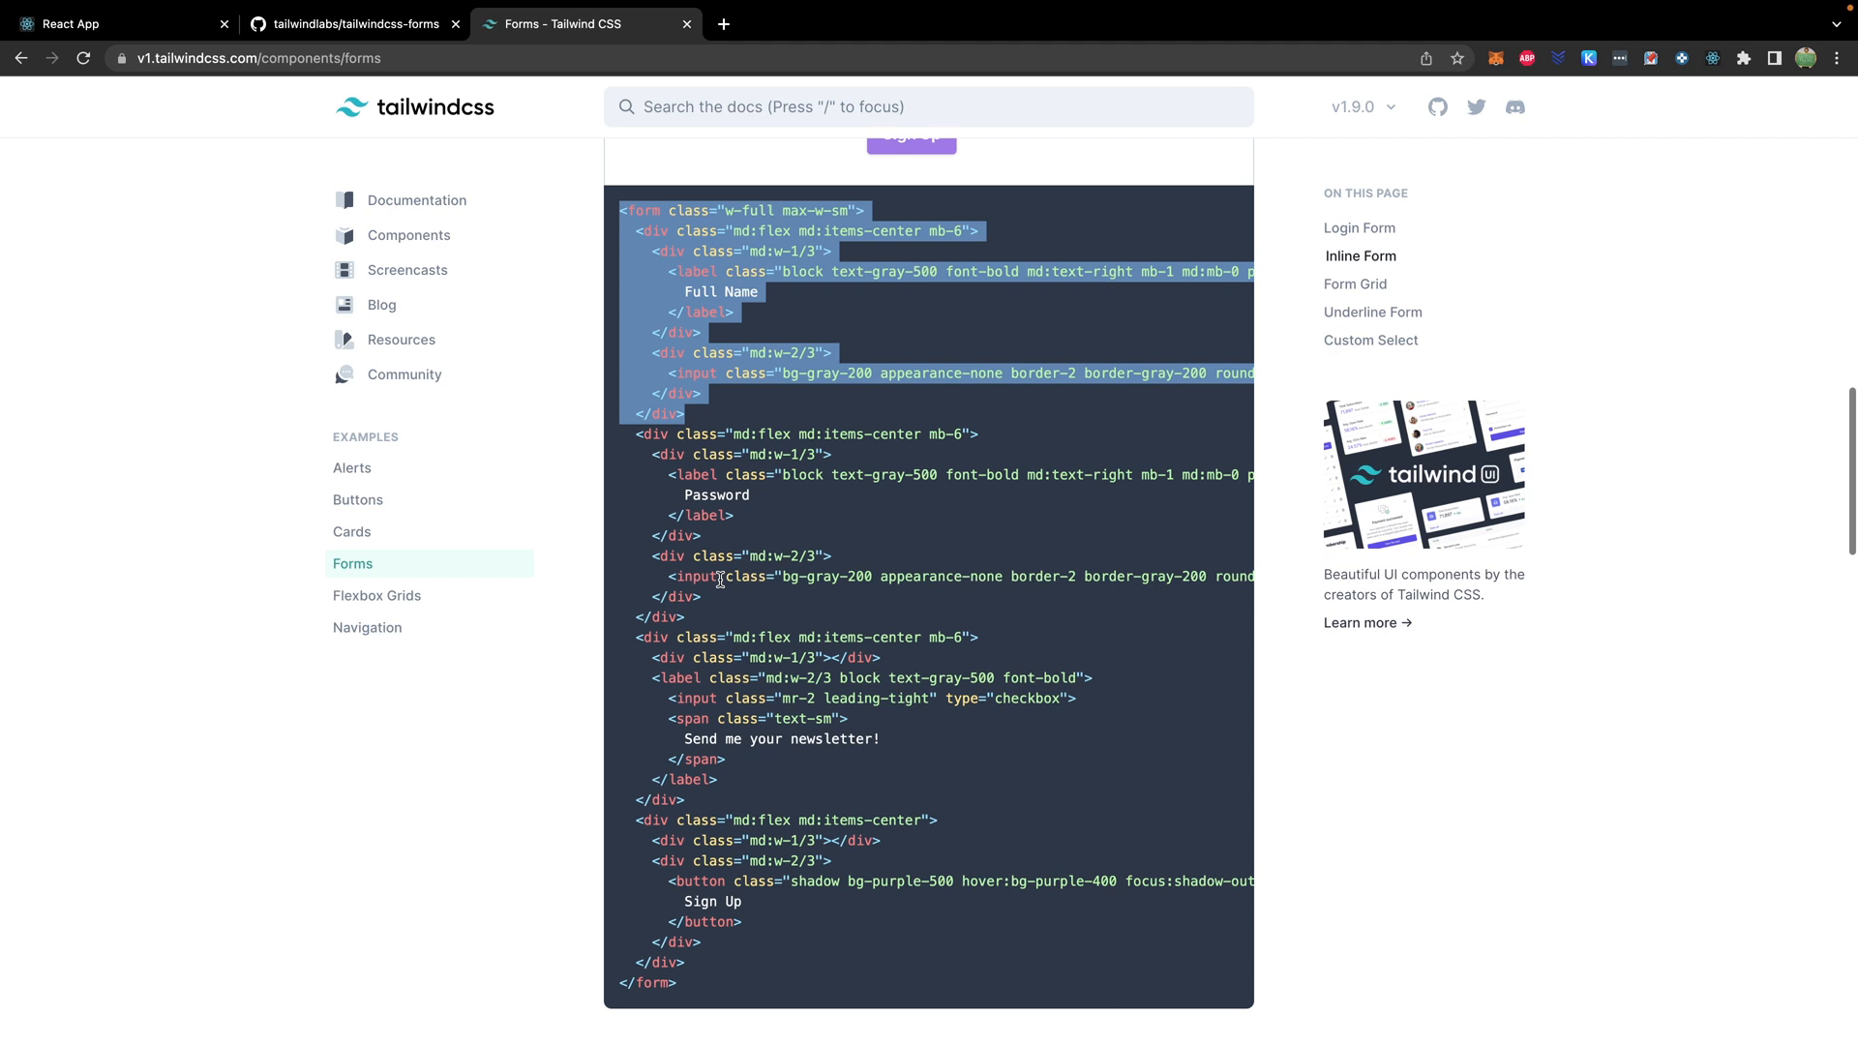
scroll(744, 377, up, 1)
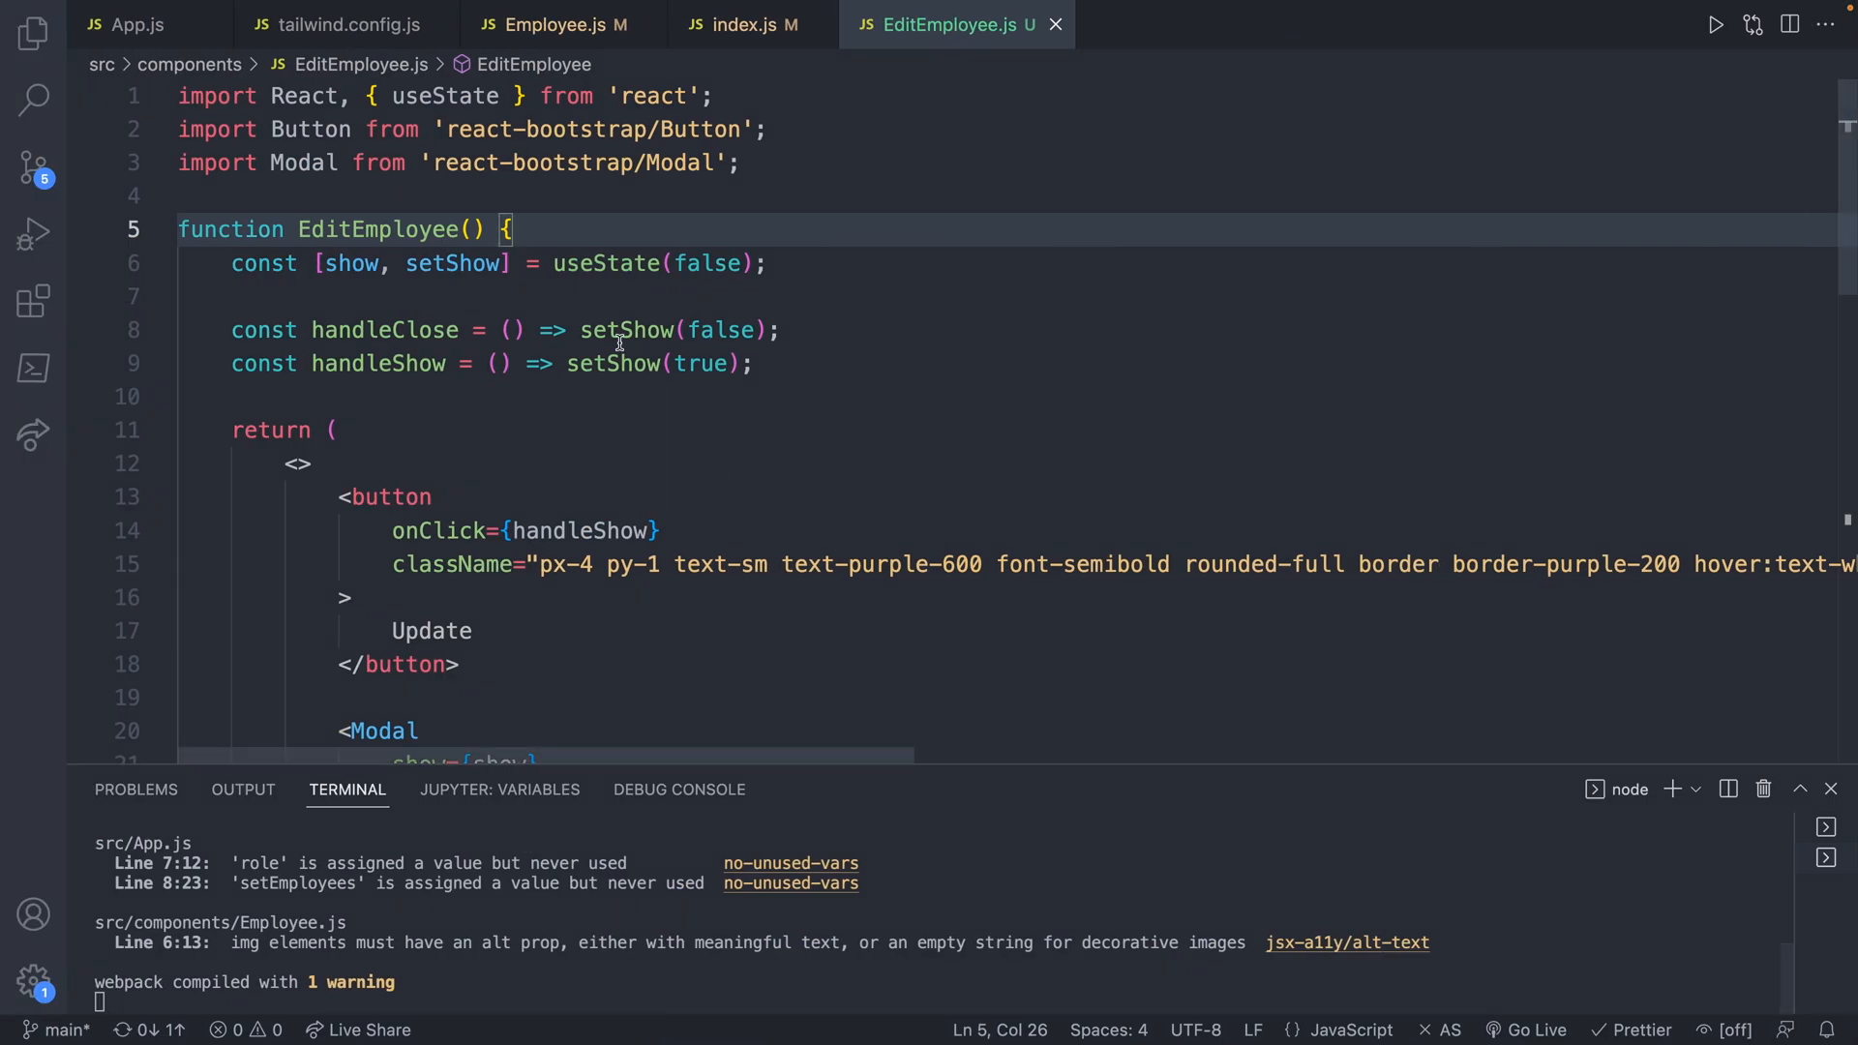
scroll(643, 413, down, 2)
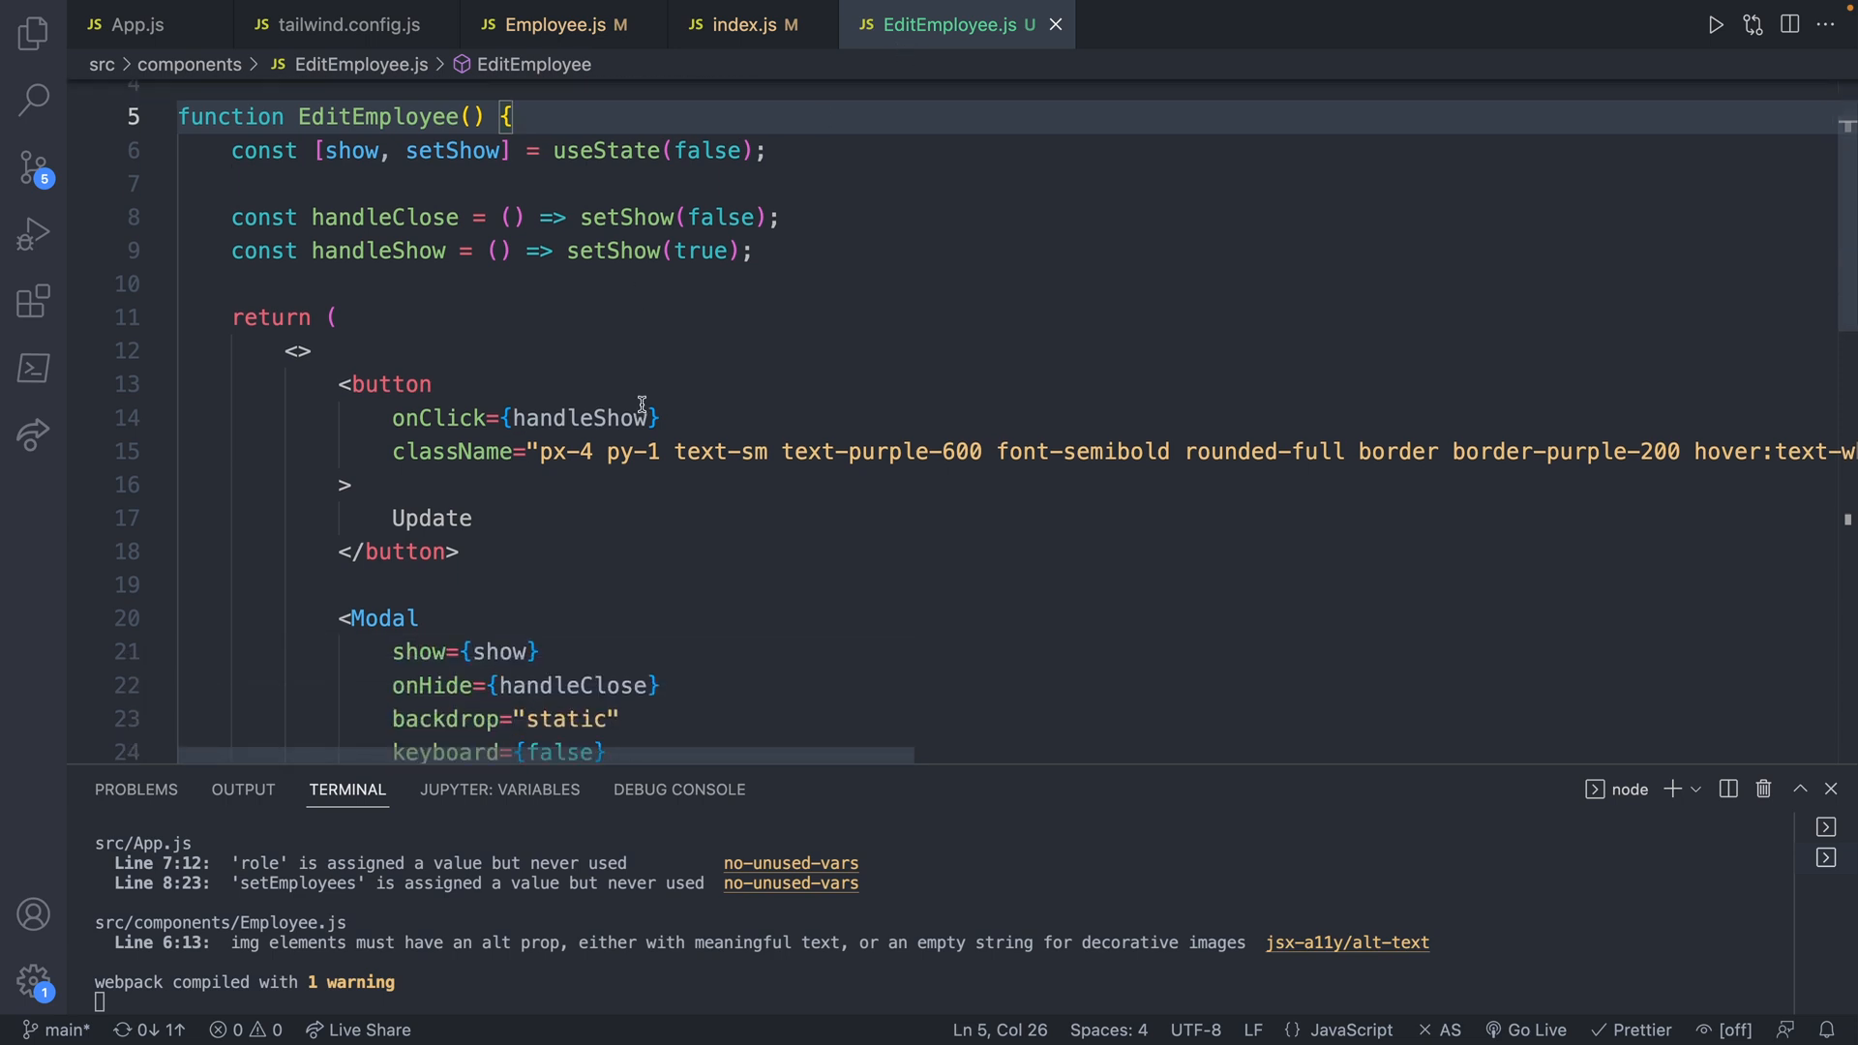
scroll(640, 405, down, 3)
scroll(640, 405, down, 1)
scroll(639, 404, down, 2)
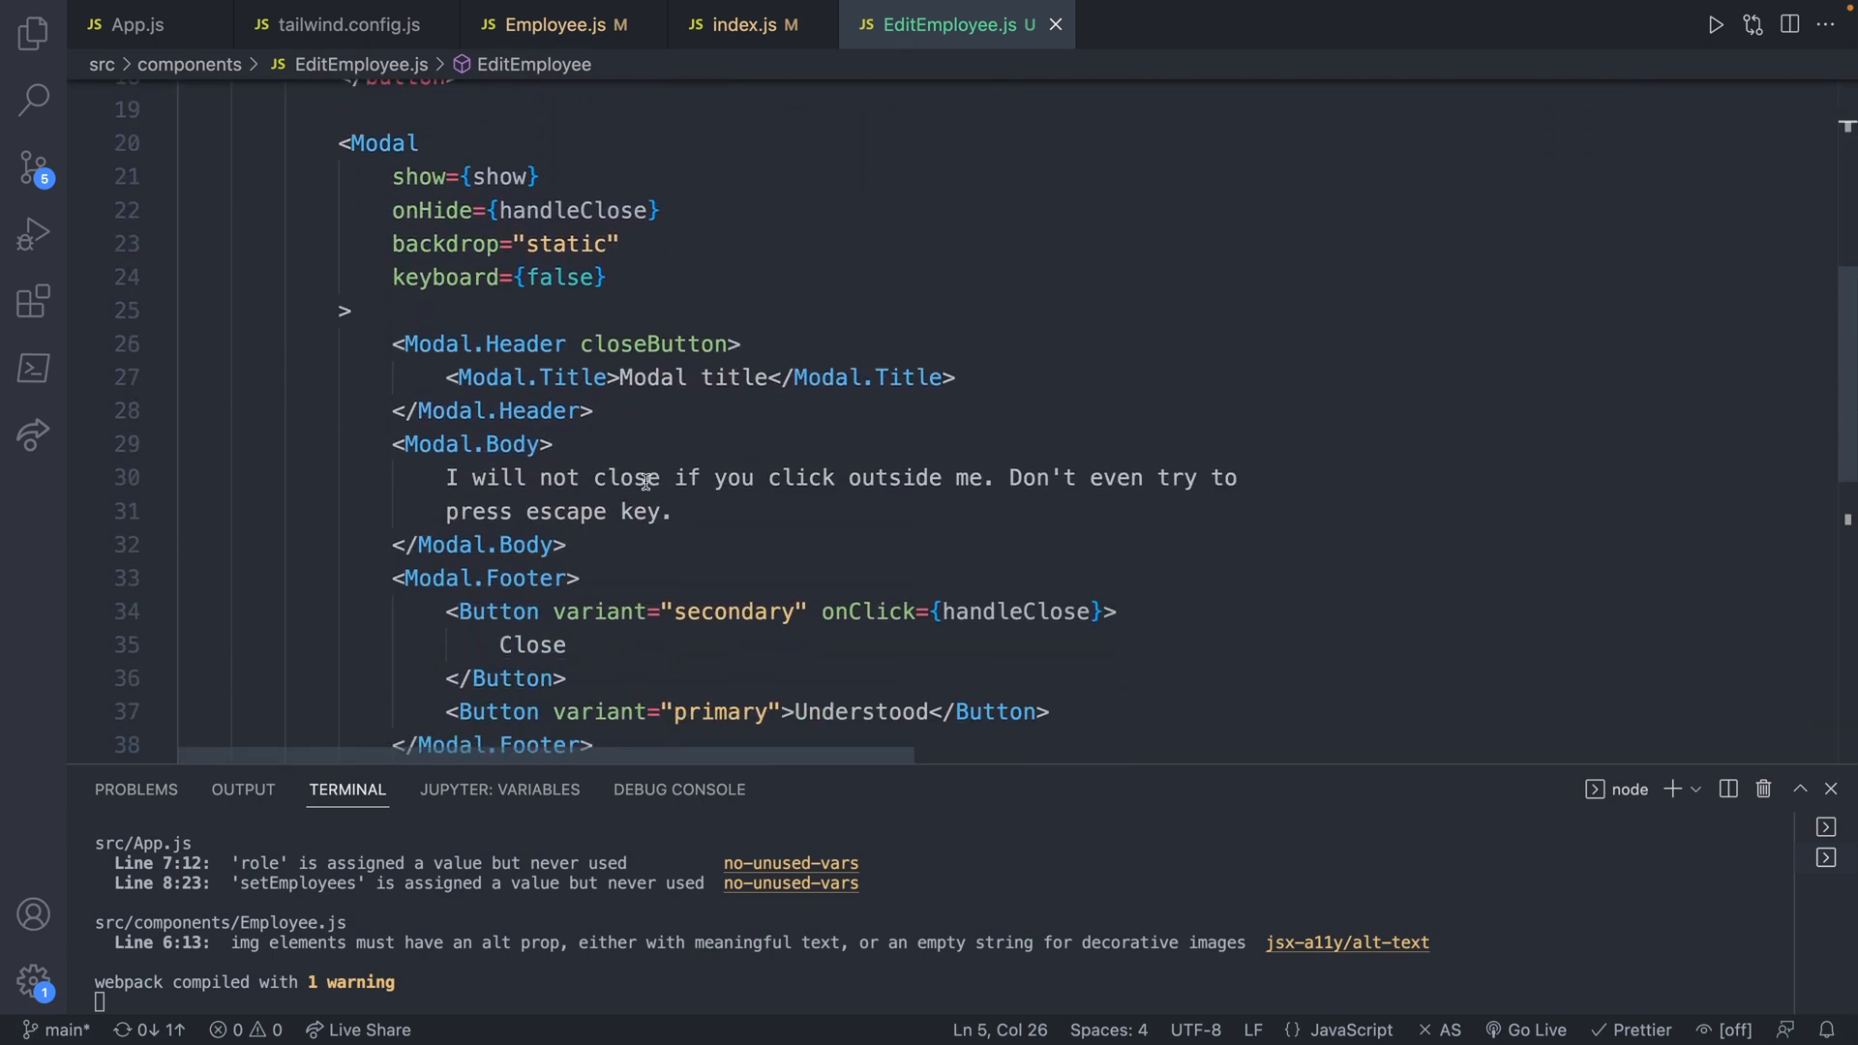
- Clear the modal's placeholder body text and placeholder title in EditEmployee.js
click(665, 511)
mouse_move(665, 511)
mouse_down()
mouse_move(642, 446)
mouse_move(684, 510)
mouse_move(693, 448)
mouse_up()
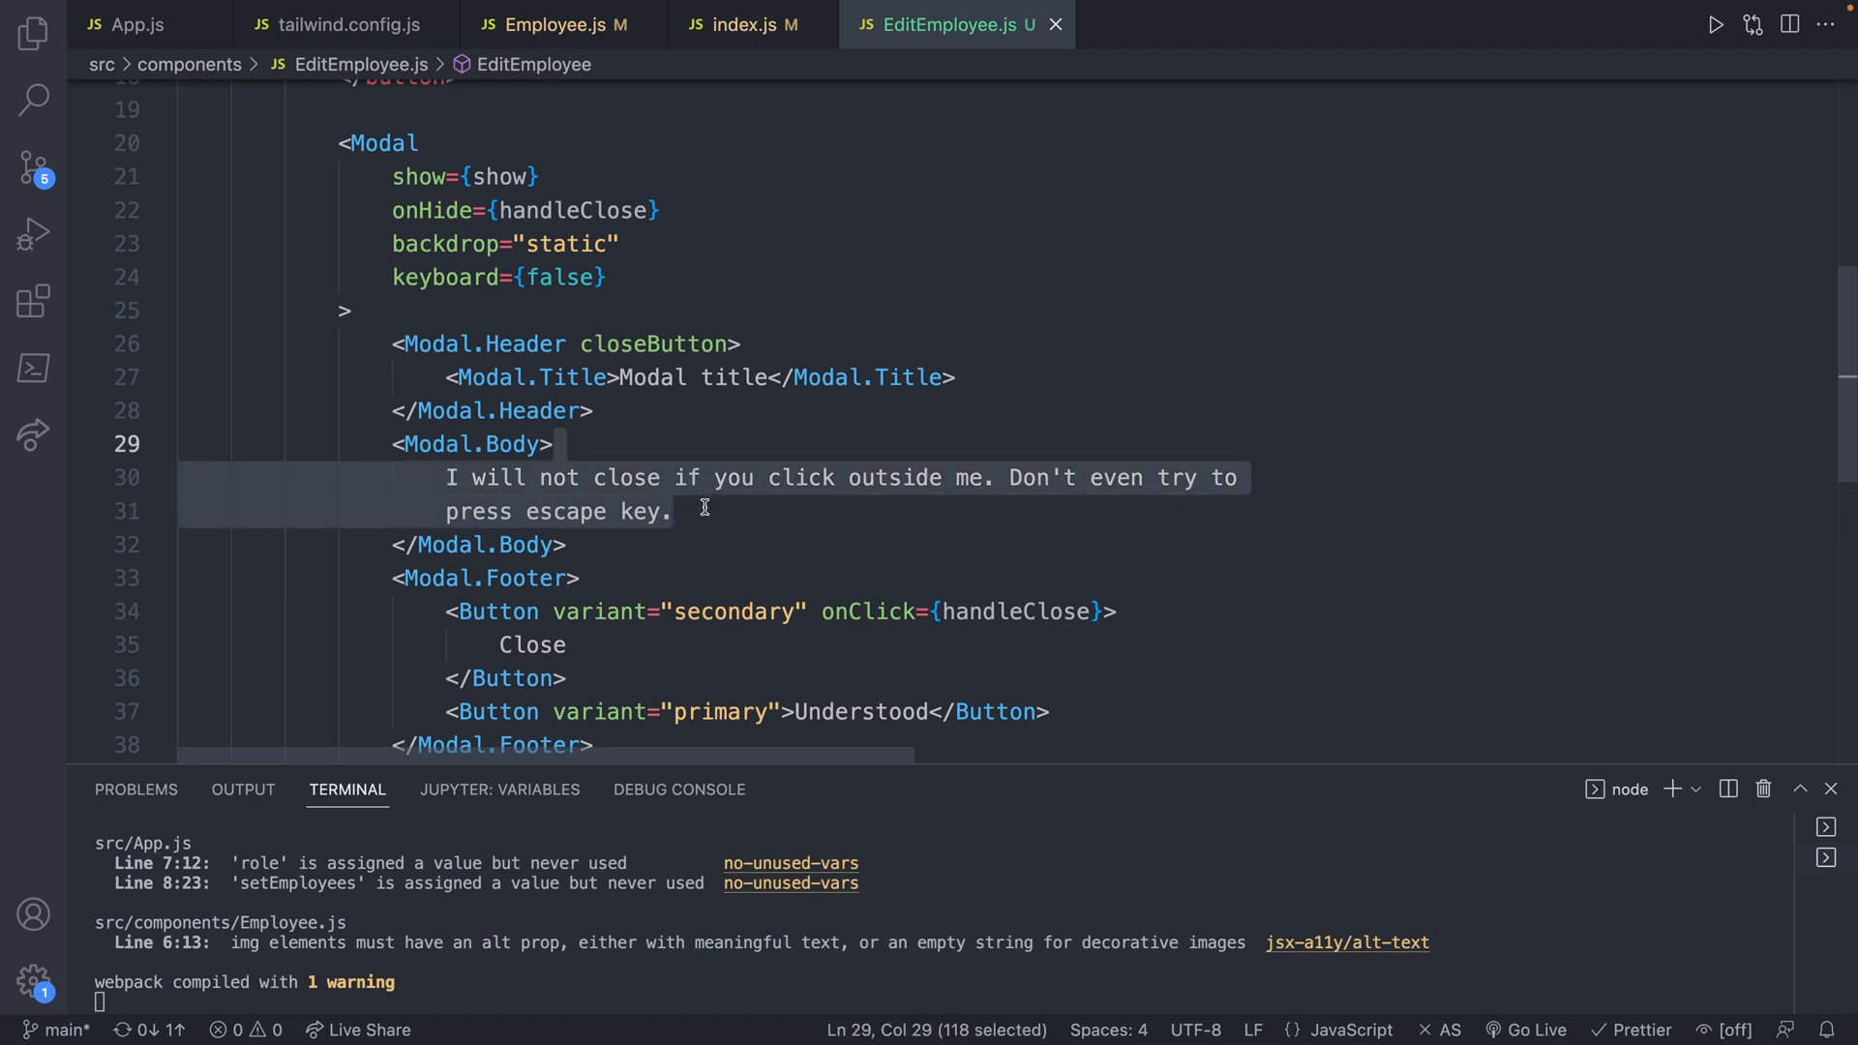
key(BackSpace)
drag(773, 378, 626, 366)
key(BackSpace)
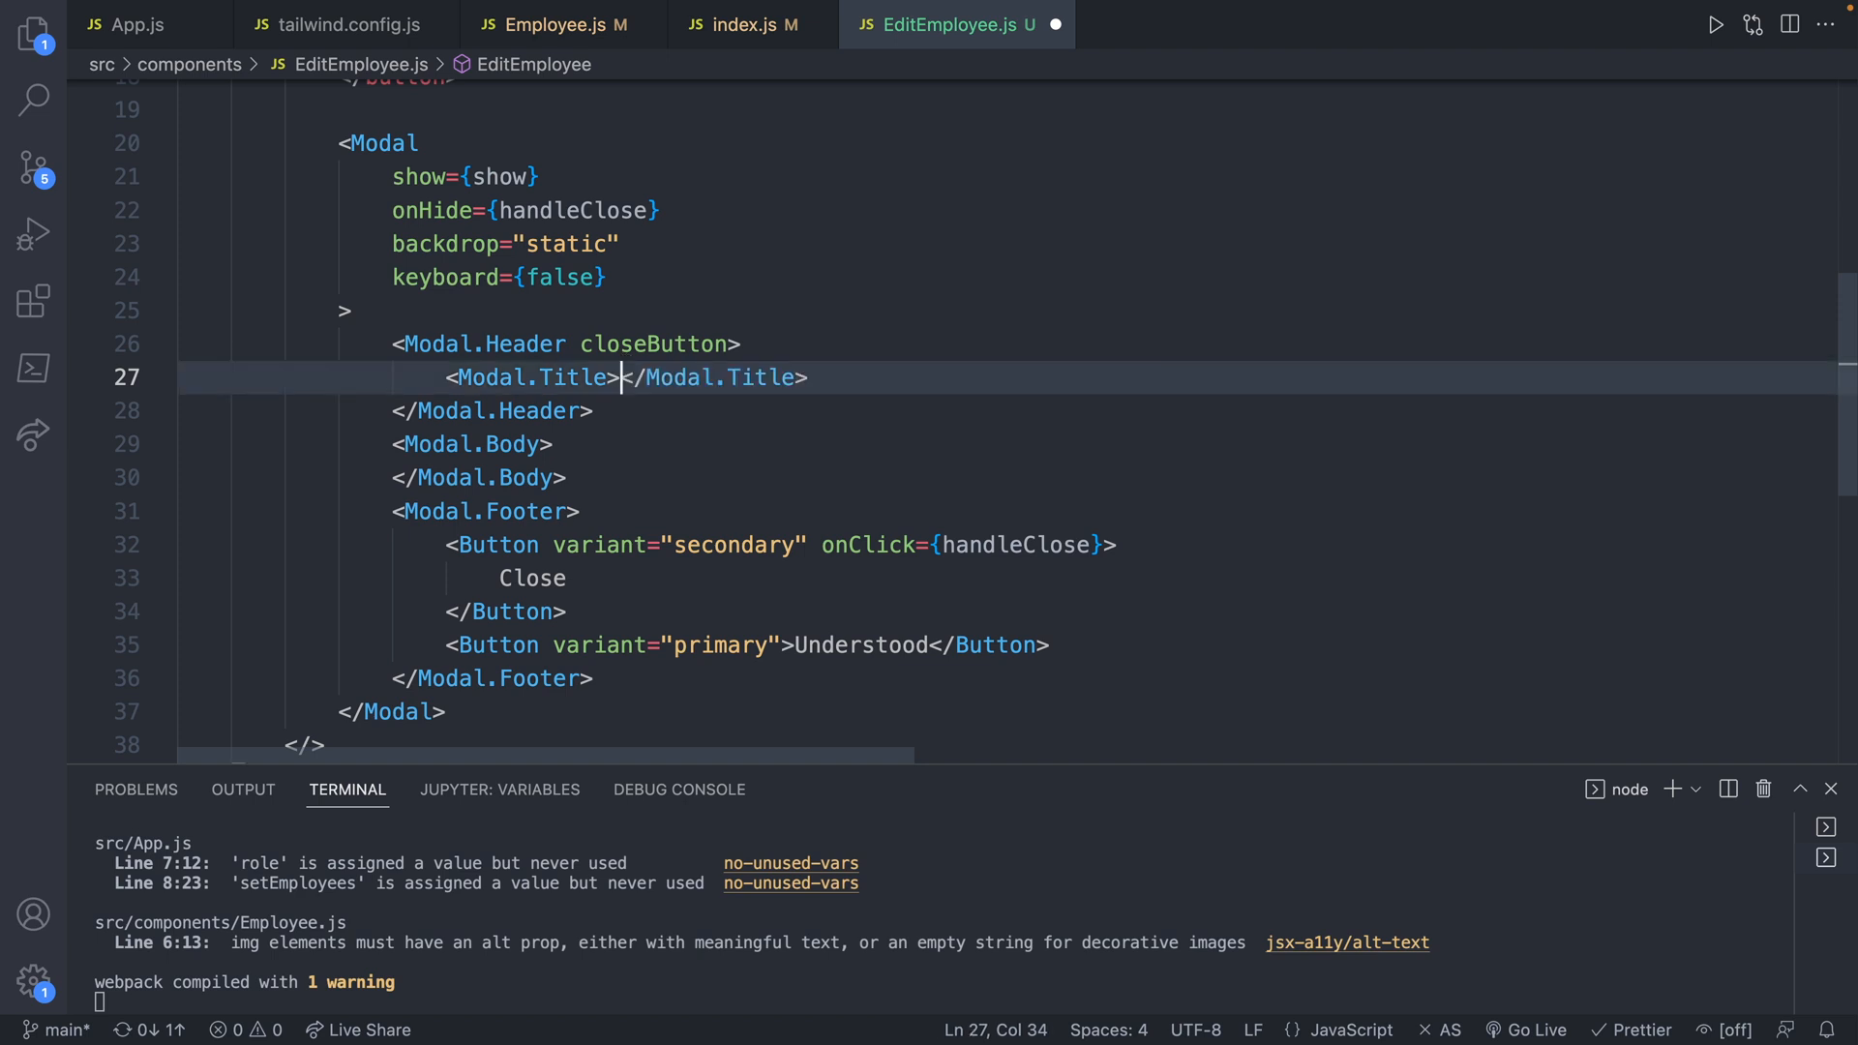
text(Update E)
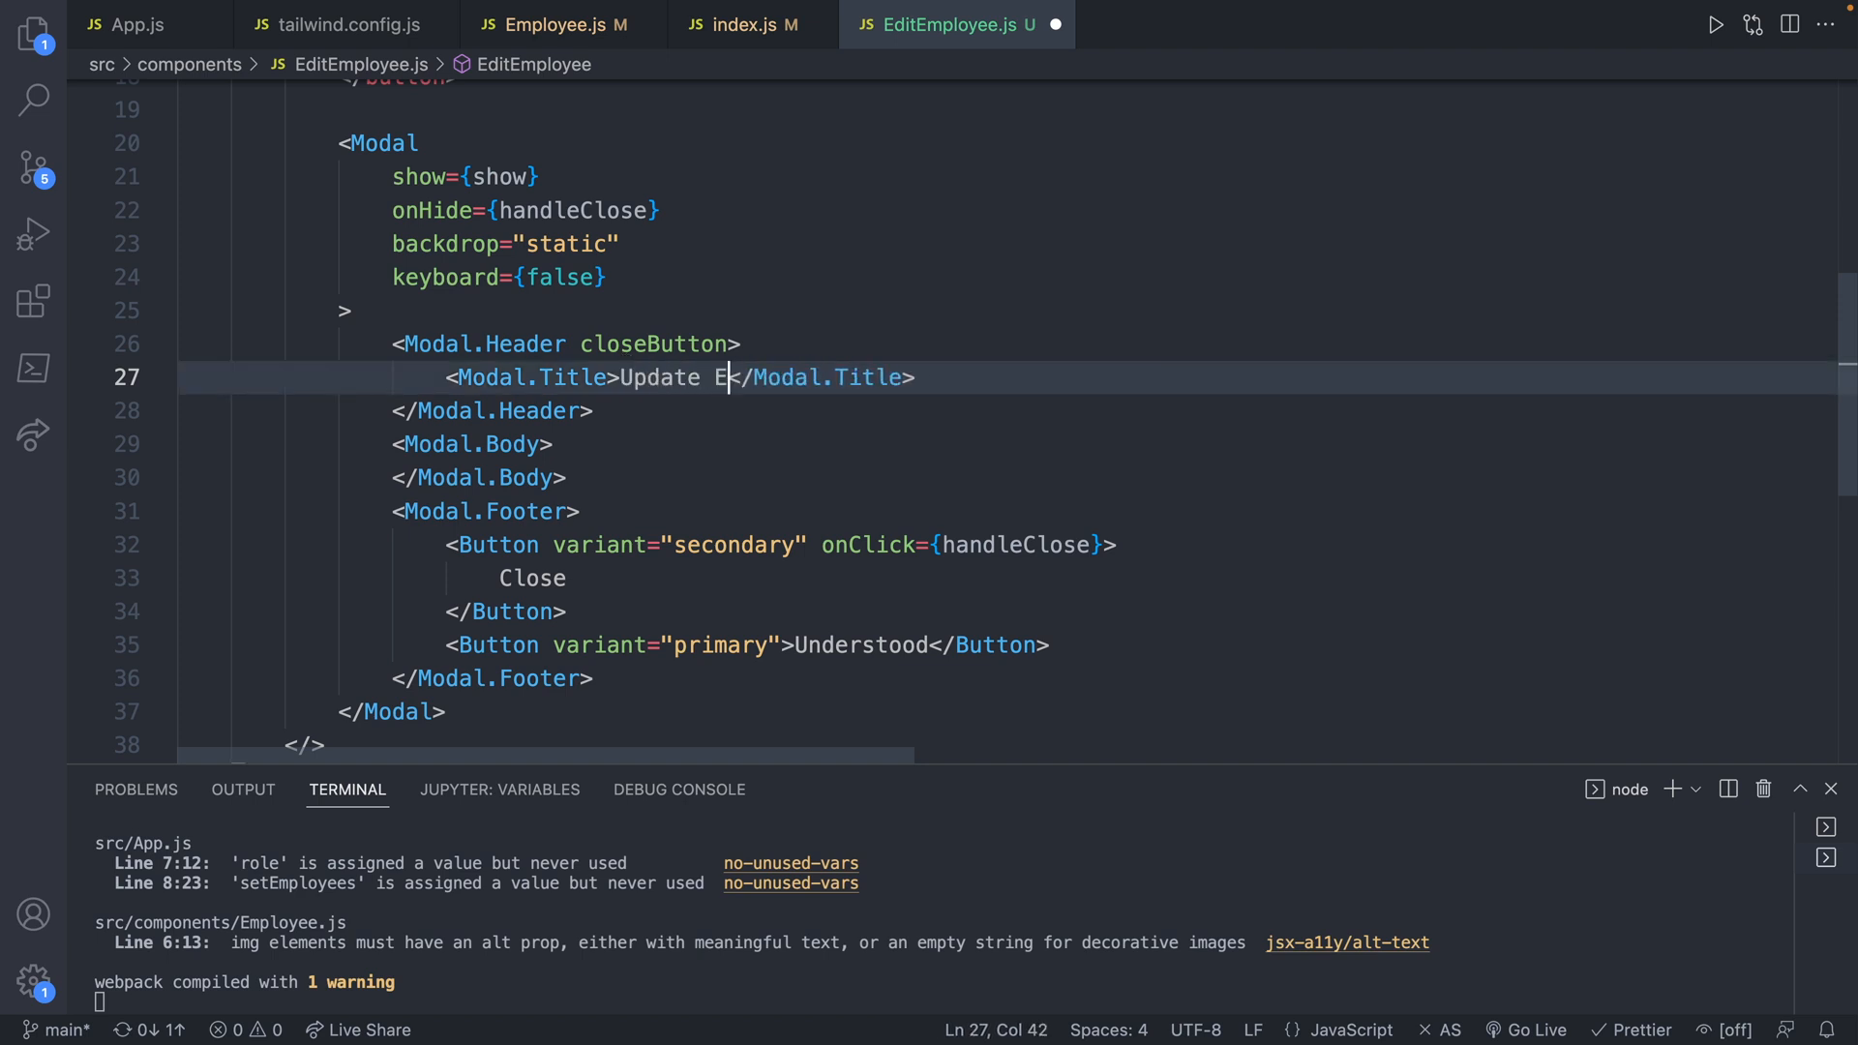
text(mployee)
- Replace the 'Understood' button label with 'Update' and save the file
drag(936, 645, 797, 645)
key(BackSpace)
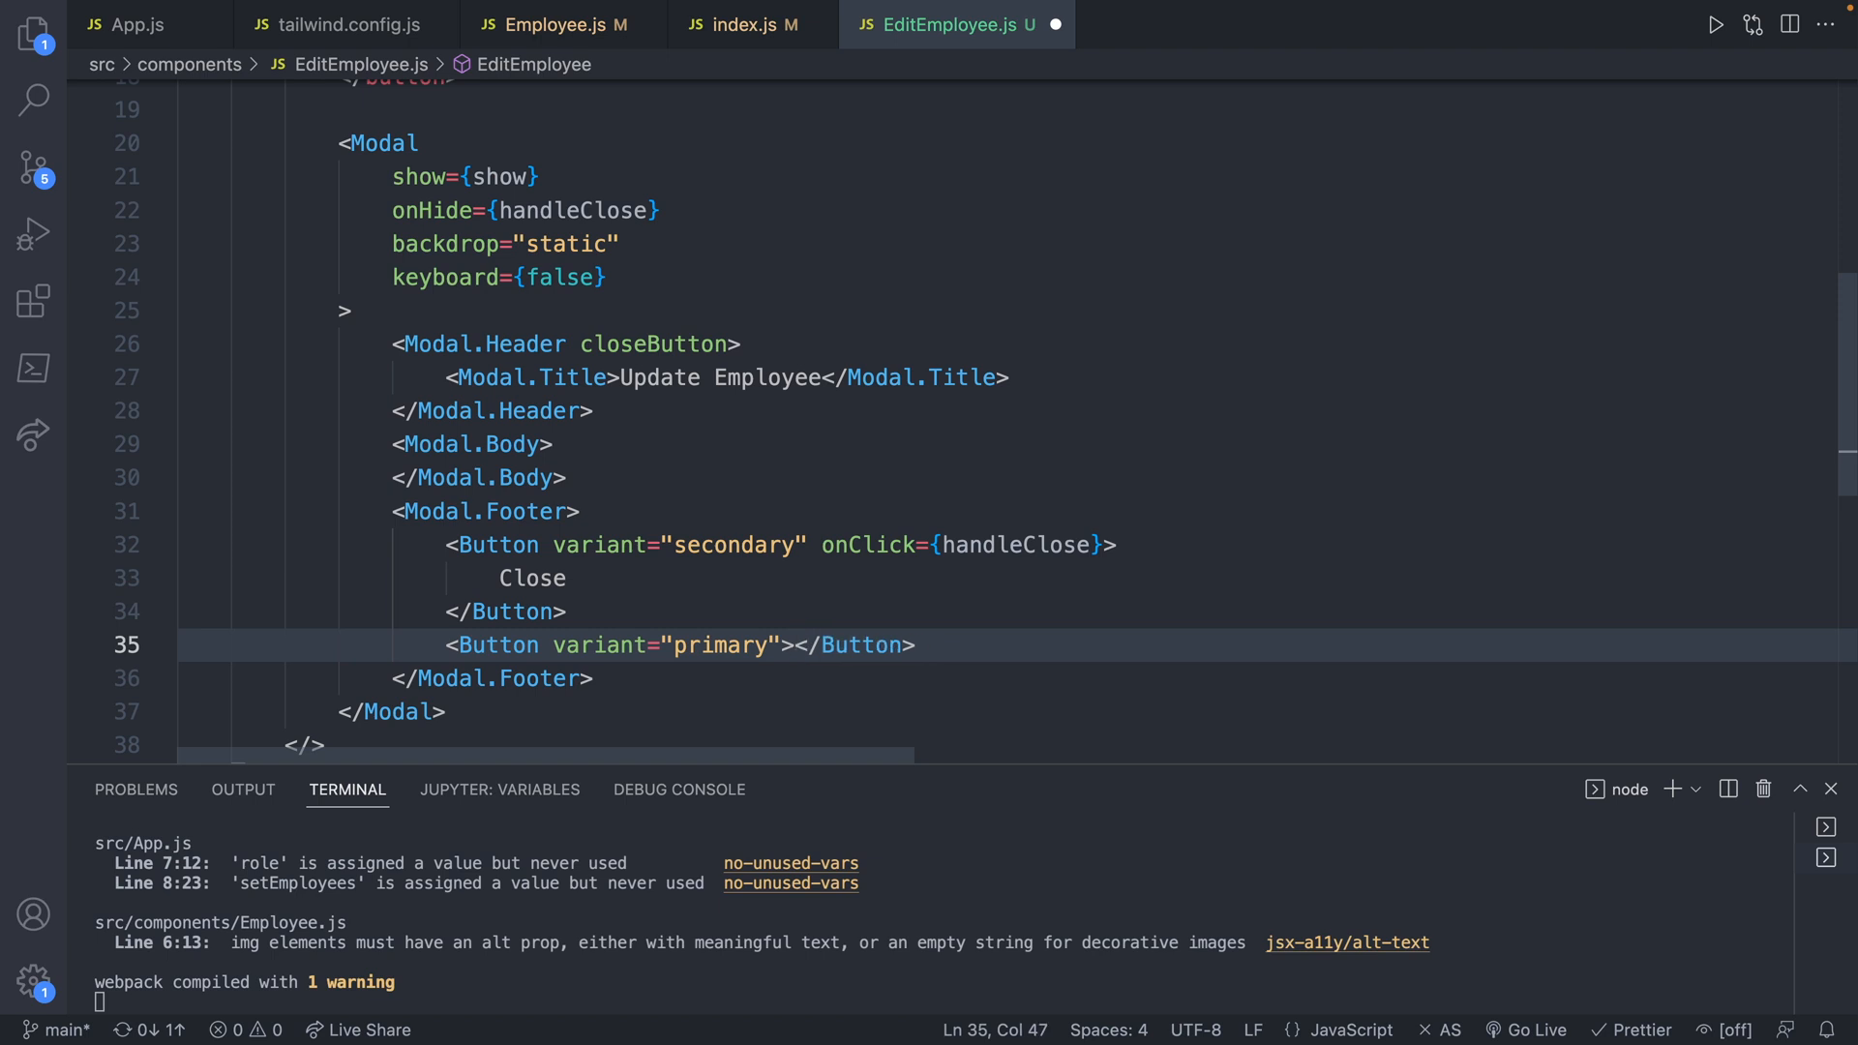
text(Update)
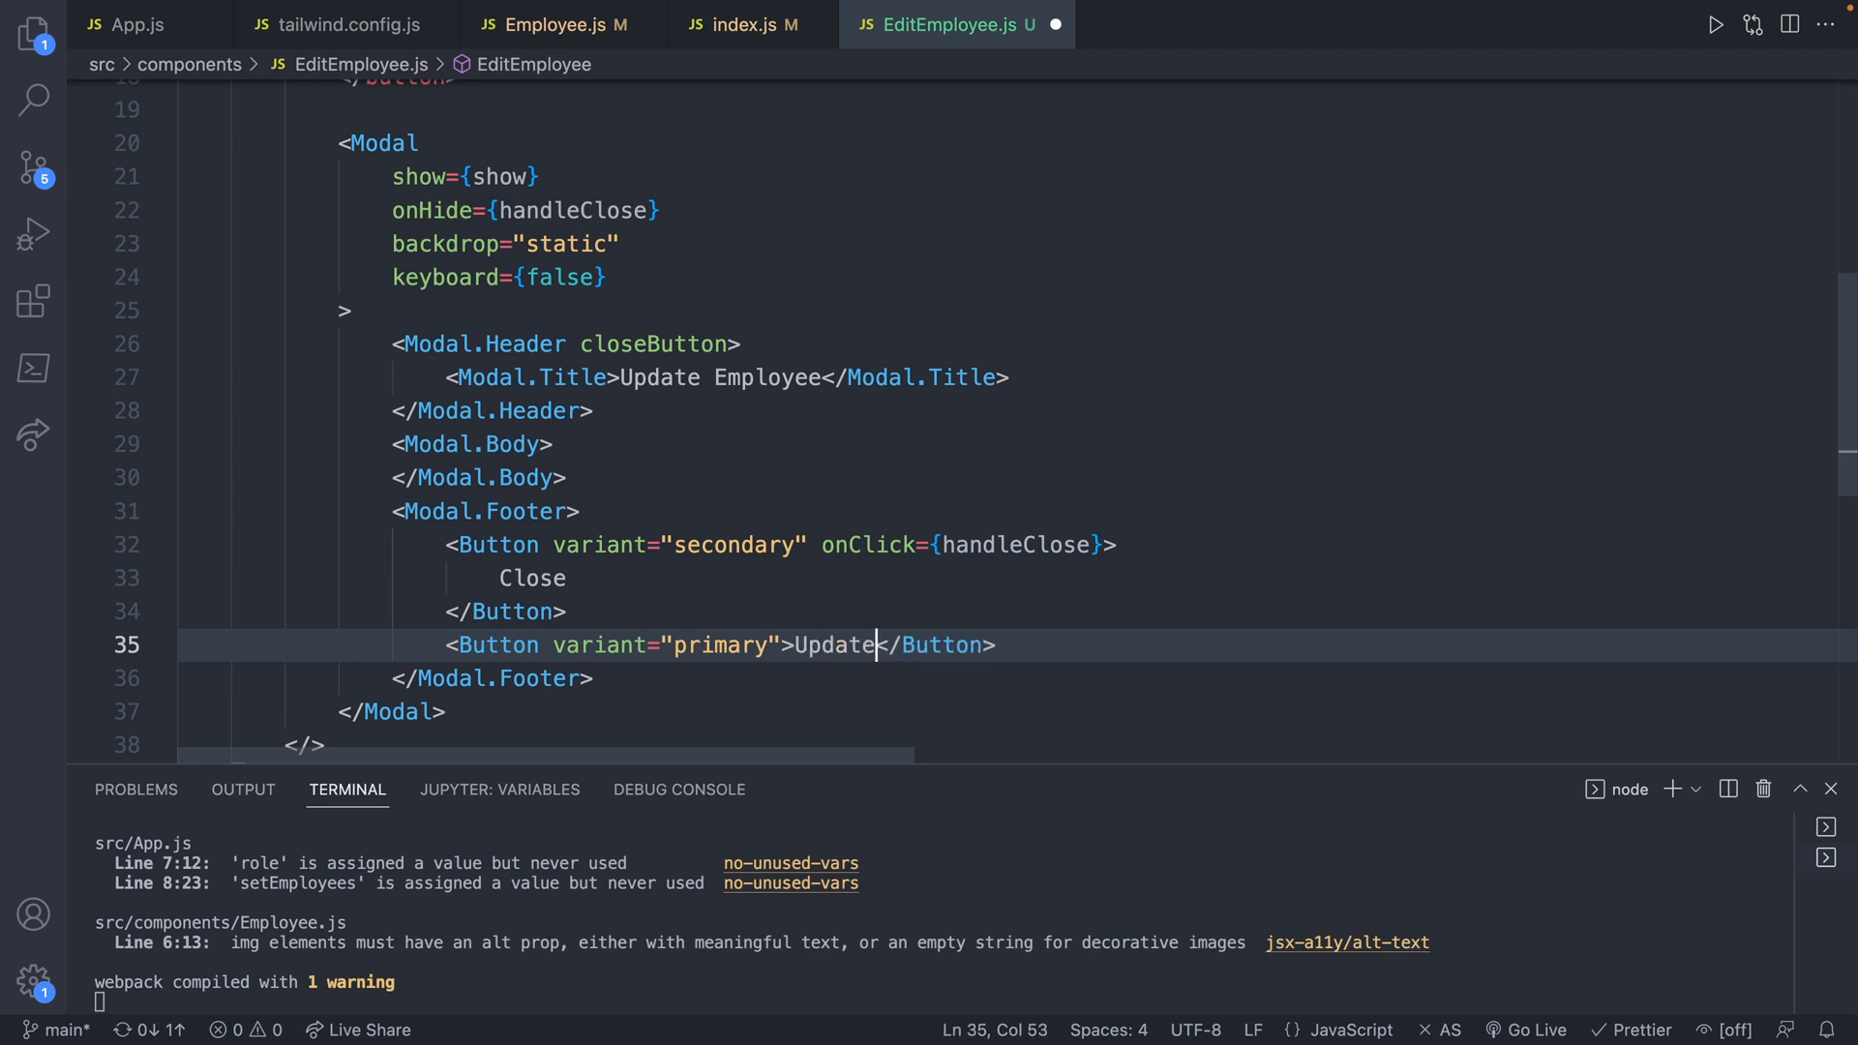
key(ctrl+s)
scroll(814, 576, up, 1)
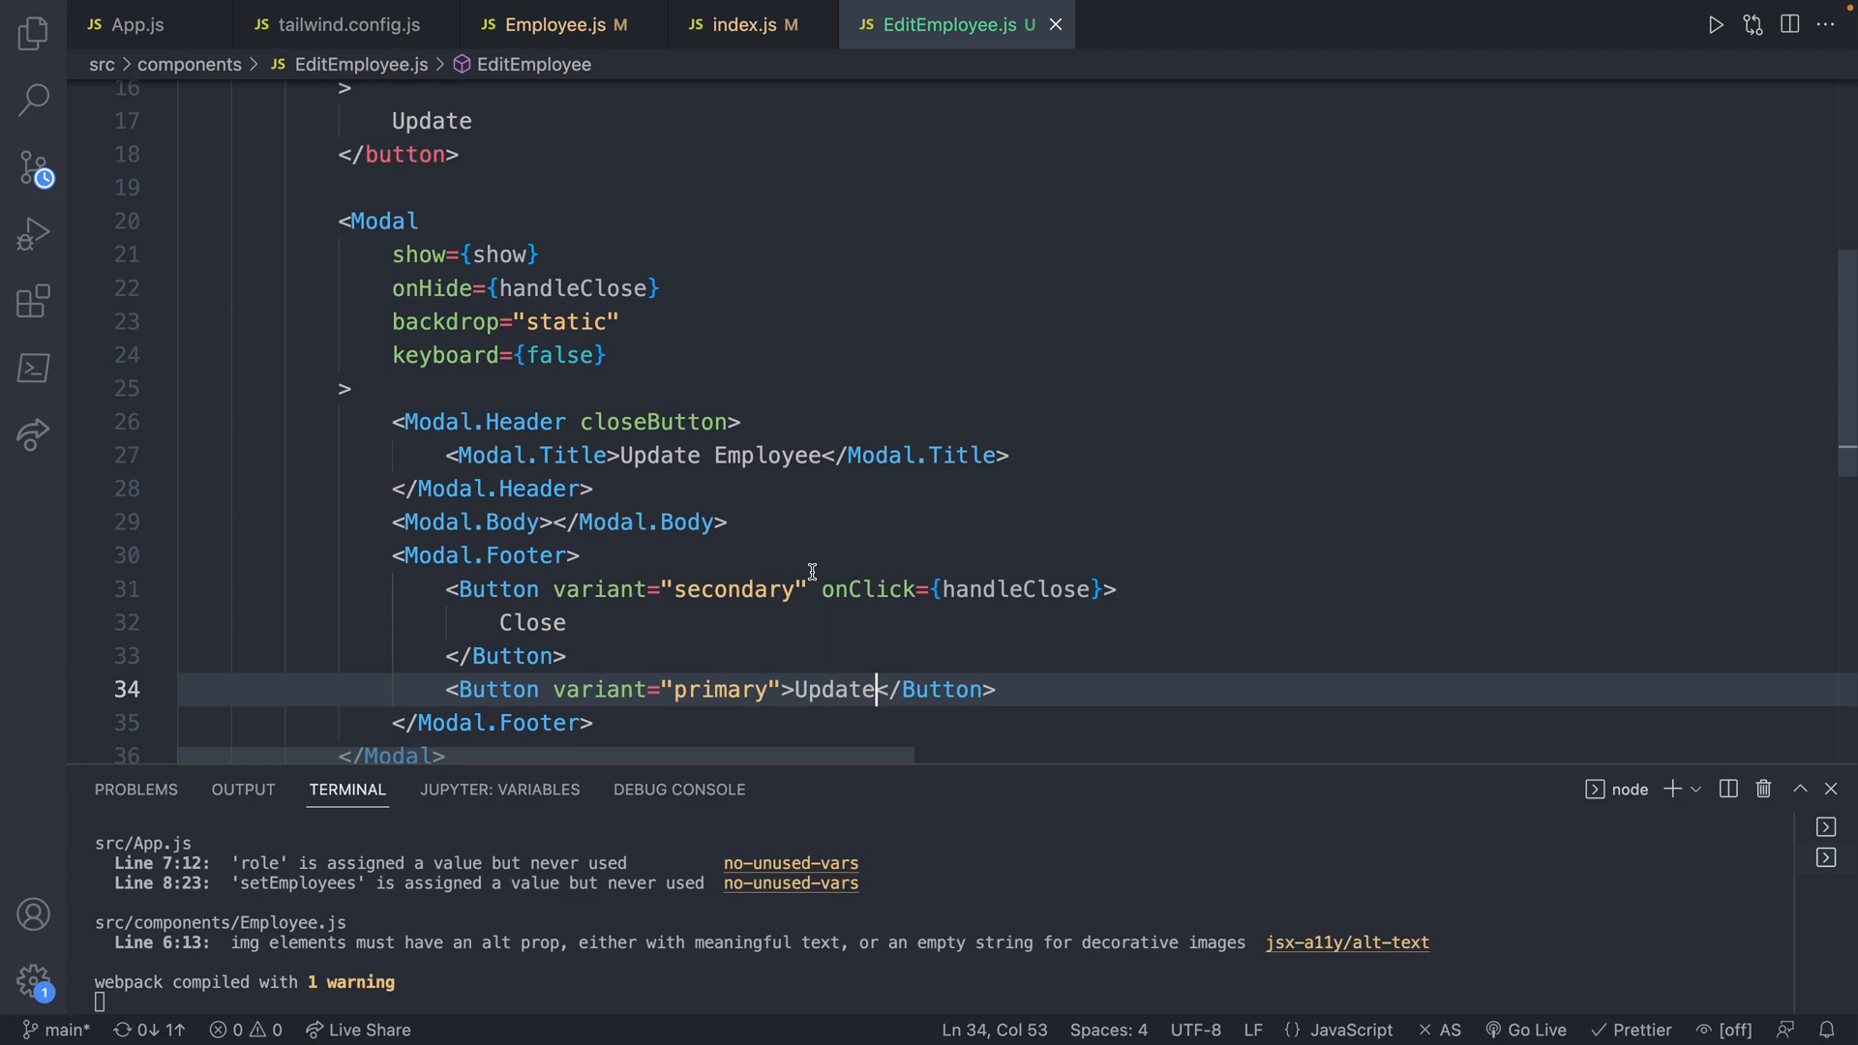
scroll(813, 574, up, 2)
scroll(811, 570, up, 1)
scroll(812, 571, down, 3)
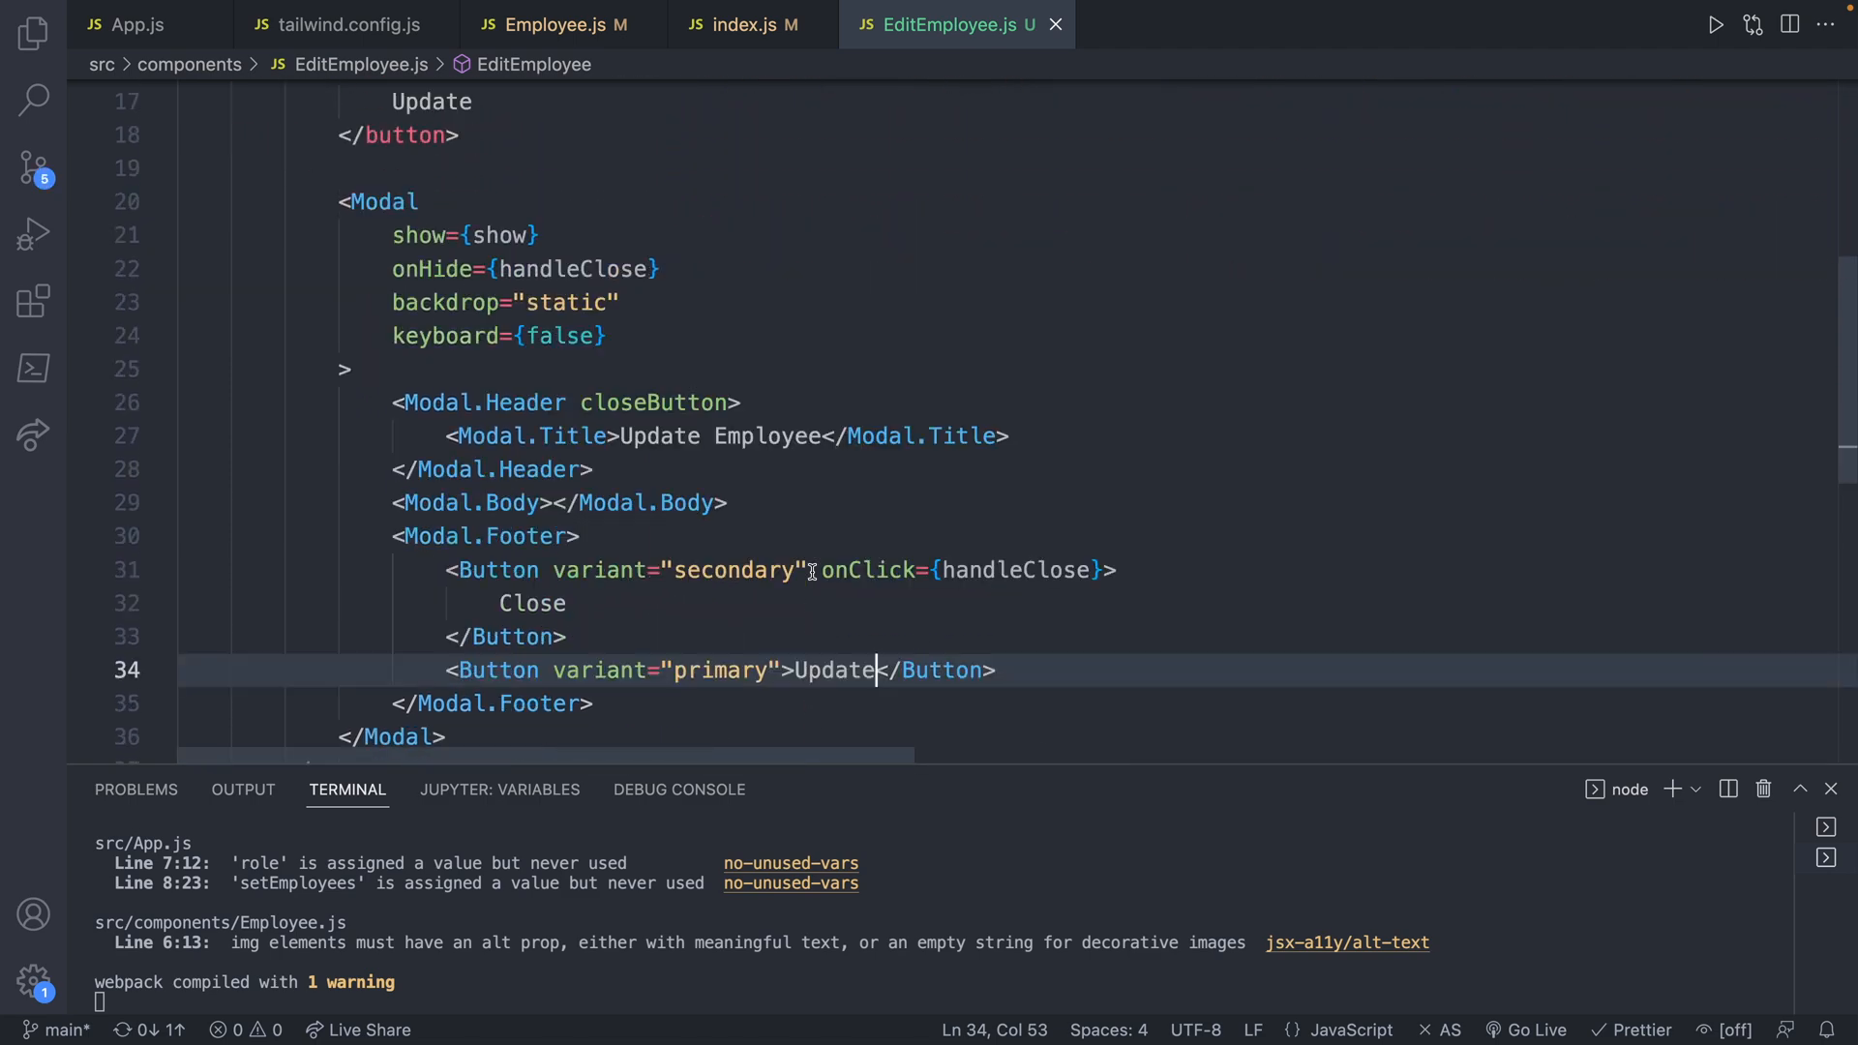
- Paste the copied form and Full Name field markup into Modal.Body and indent it one level
click(551, 504)
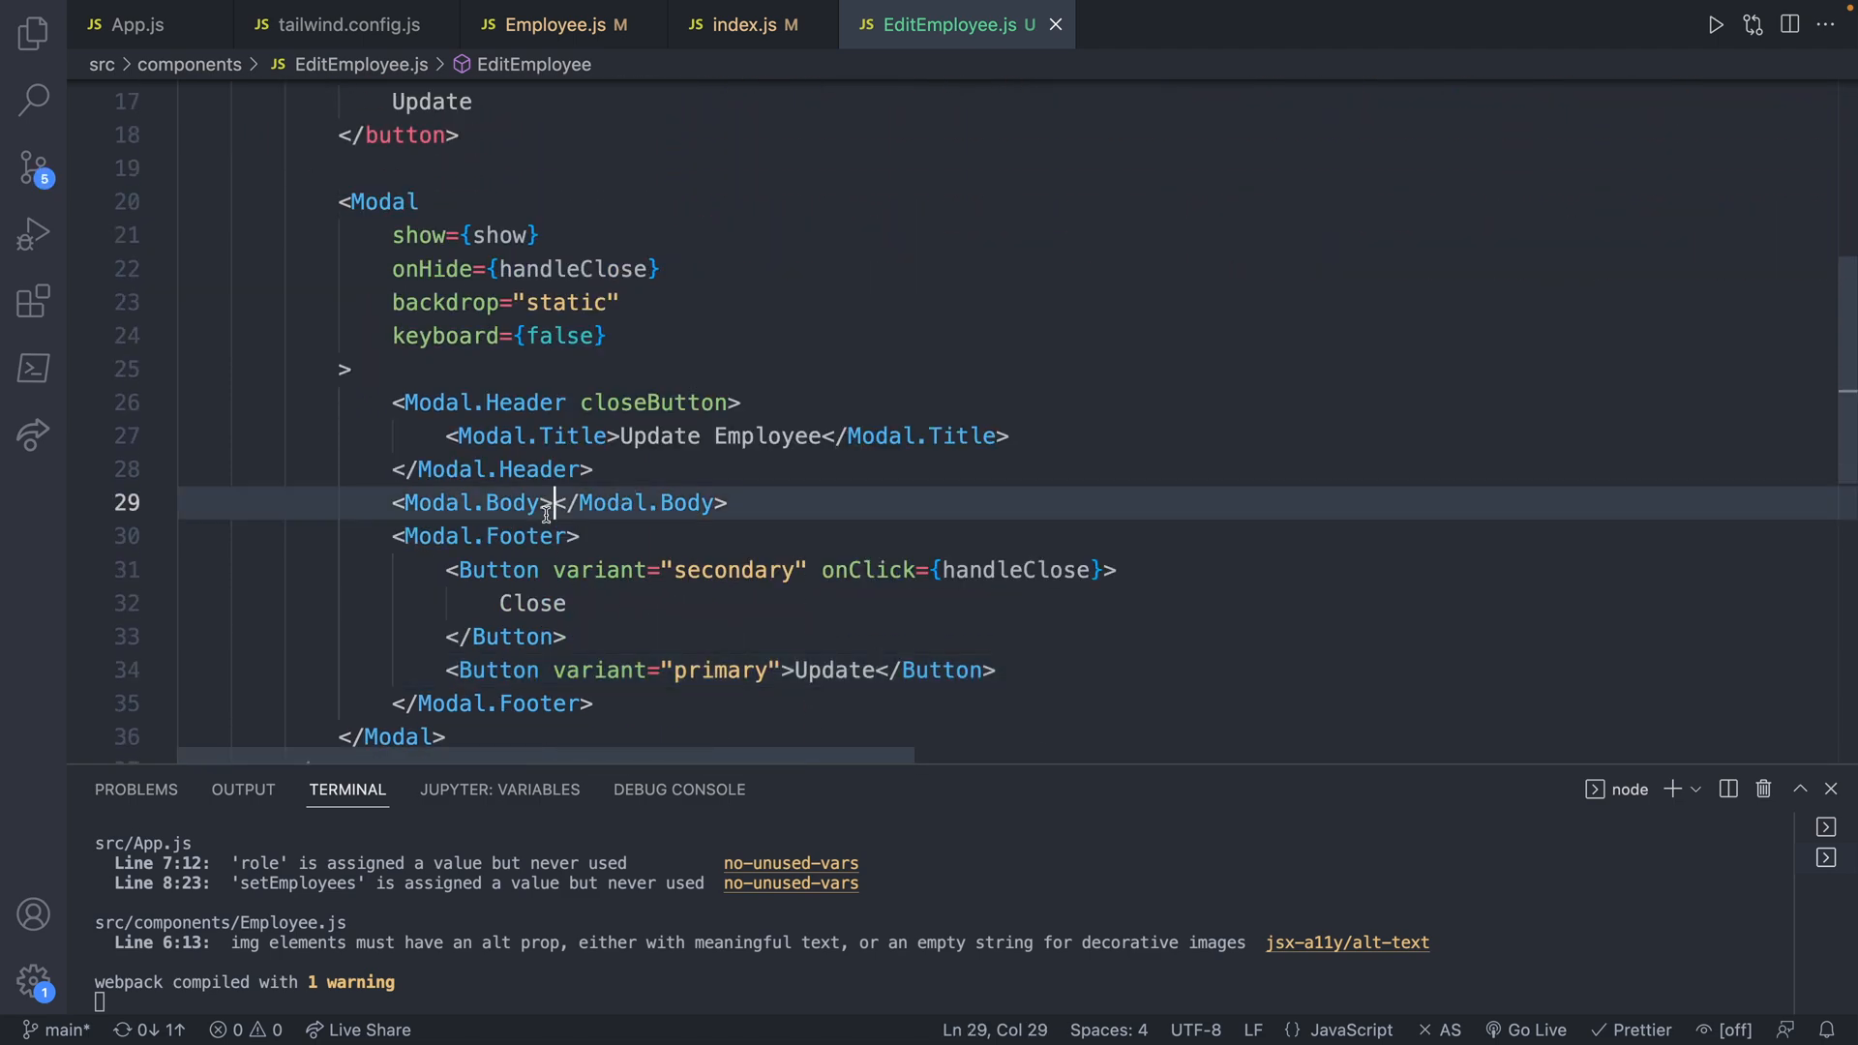
key(Return)
key(ctrl+v)
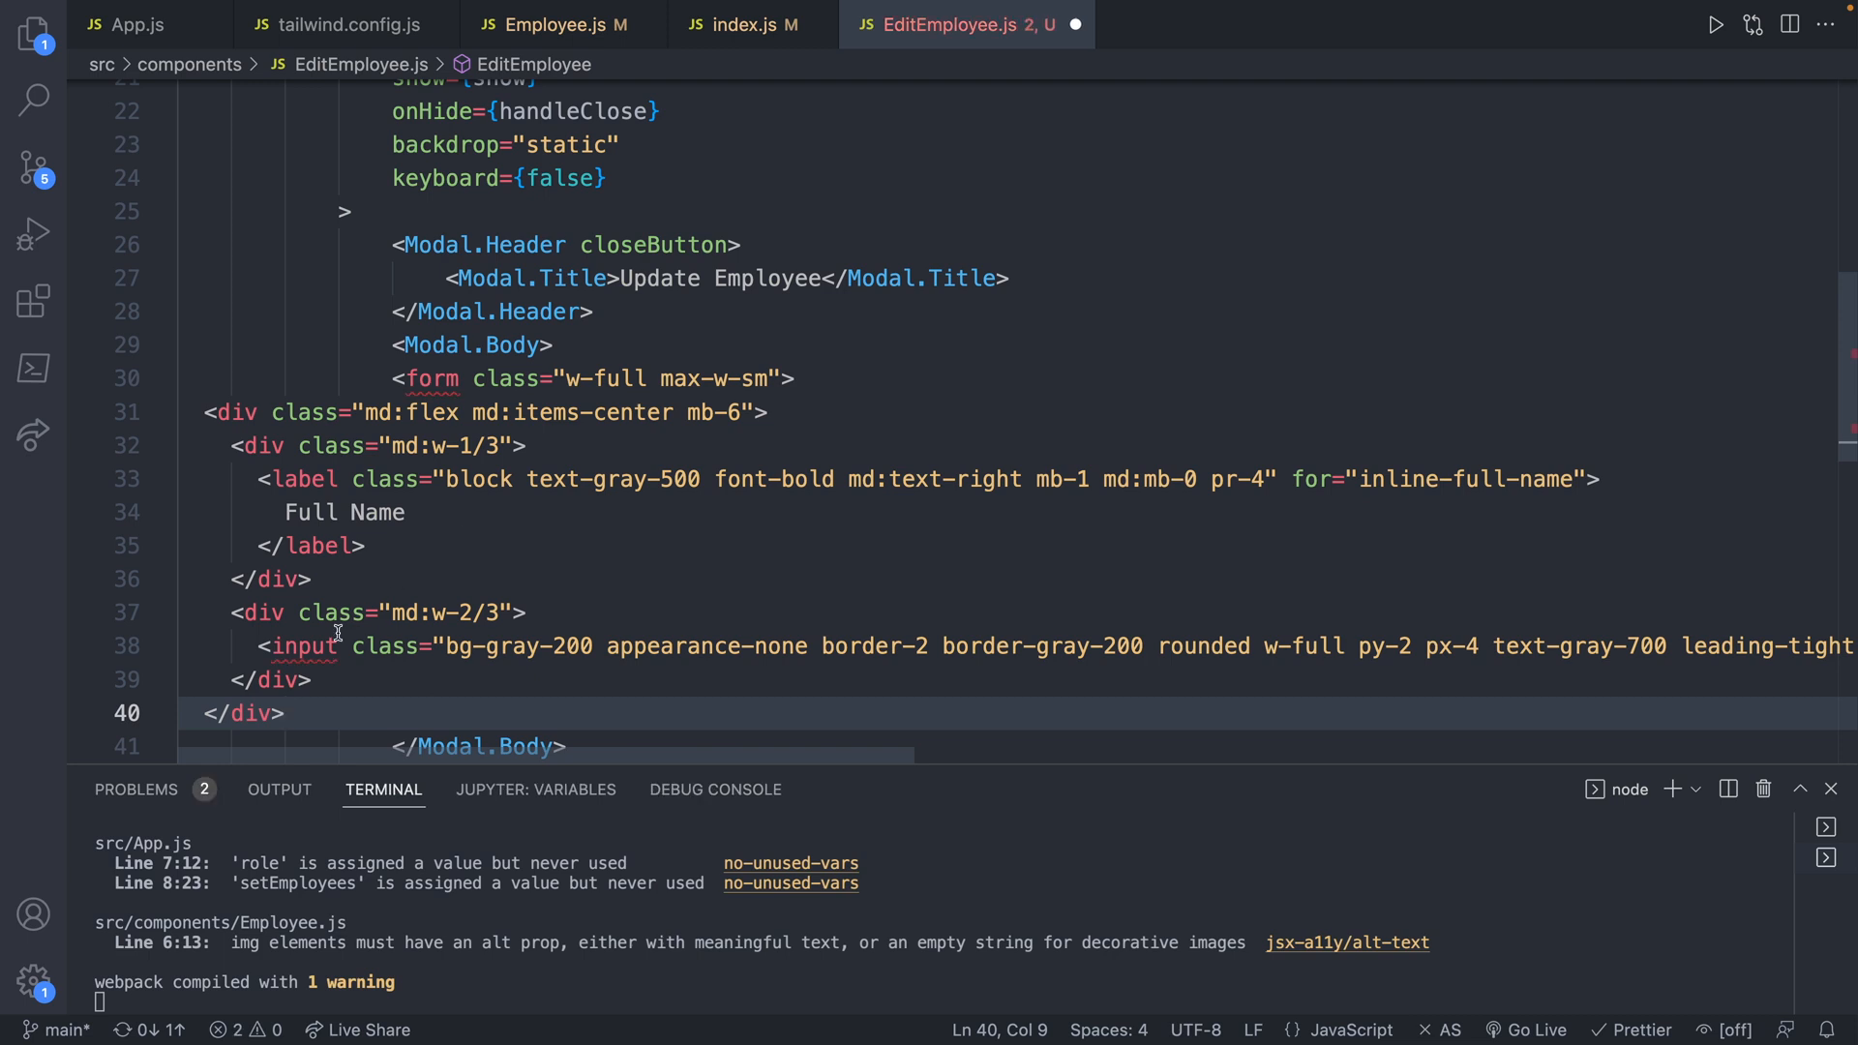
mouse_move(326, 713)
mouse_down()
mouse_move(166, 479)
mouse_move(178, 412)
mouse_up()
key(Tab)
key(Tab)
key(Tab)
key(Tab)
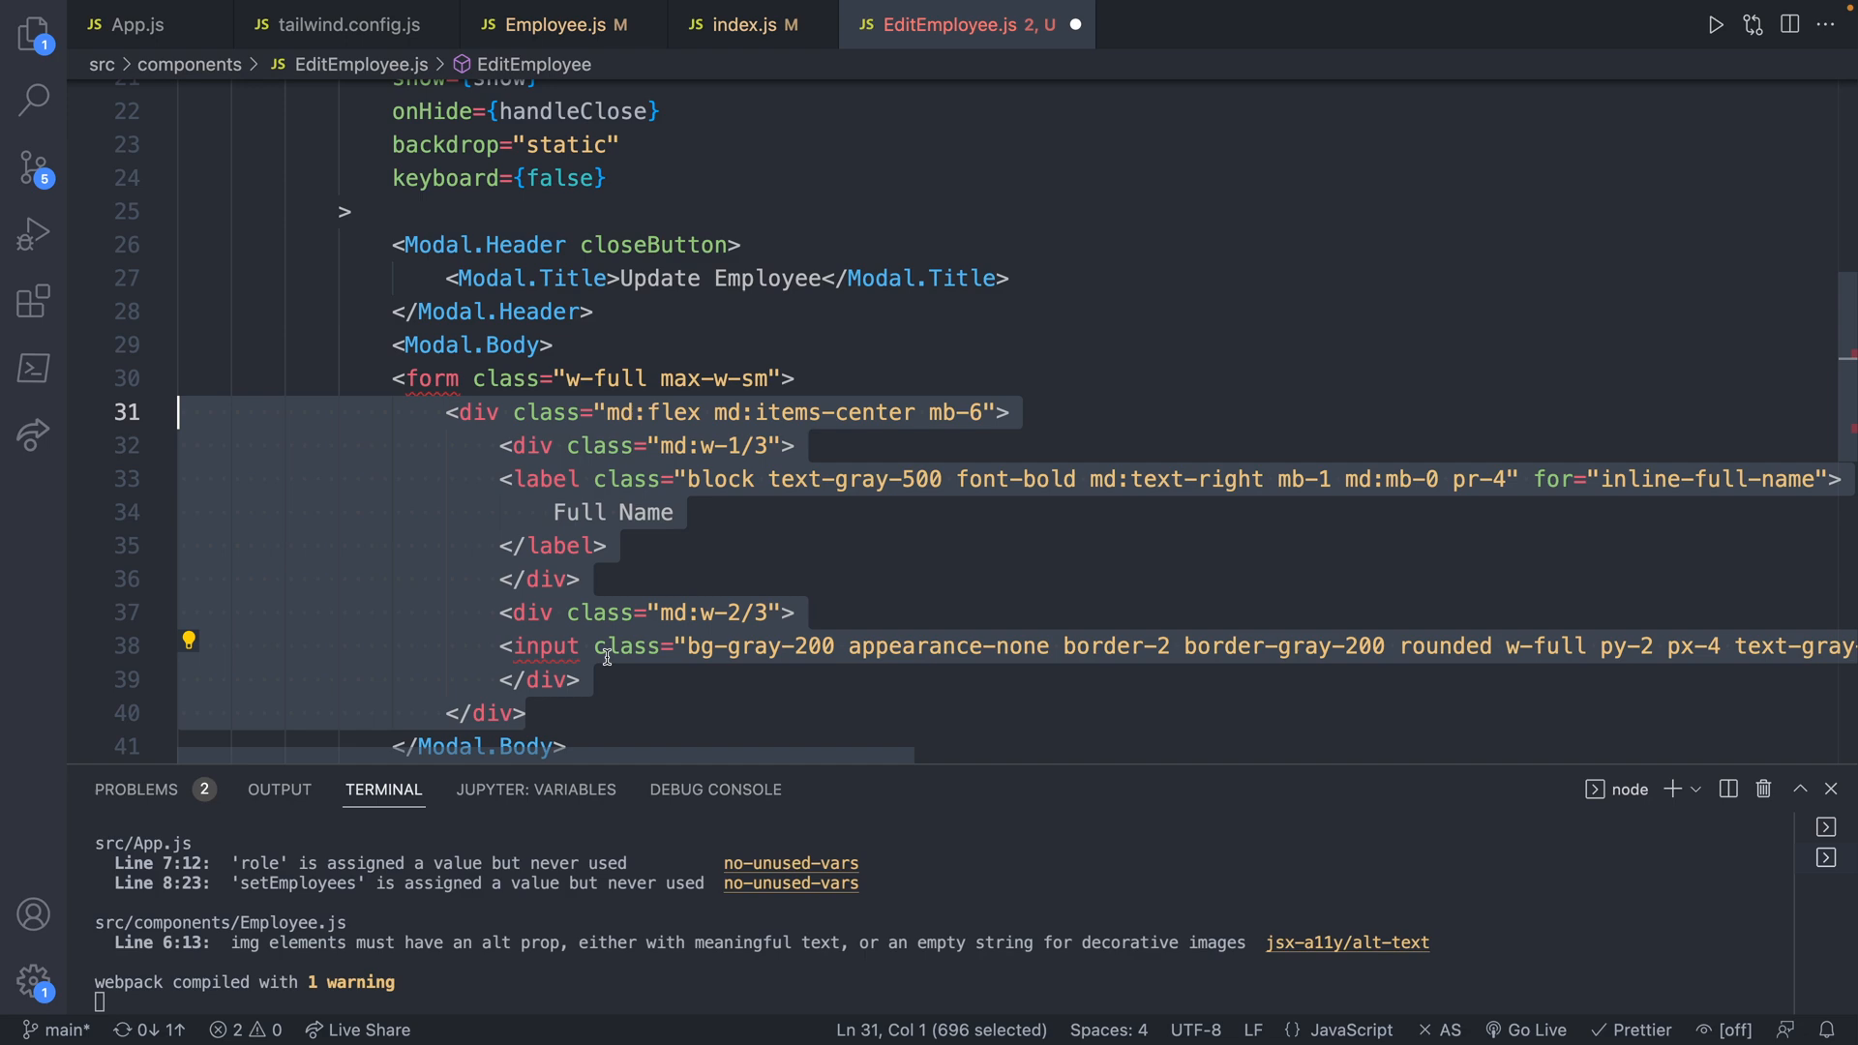
key(super+Tab)
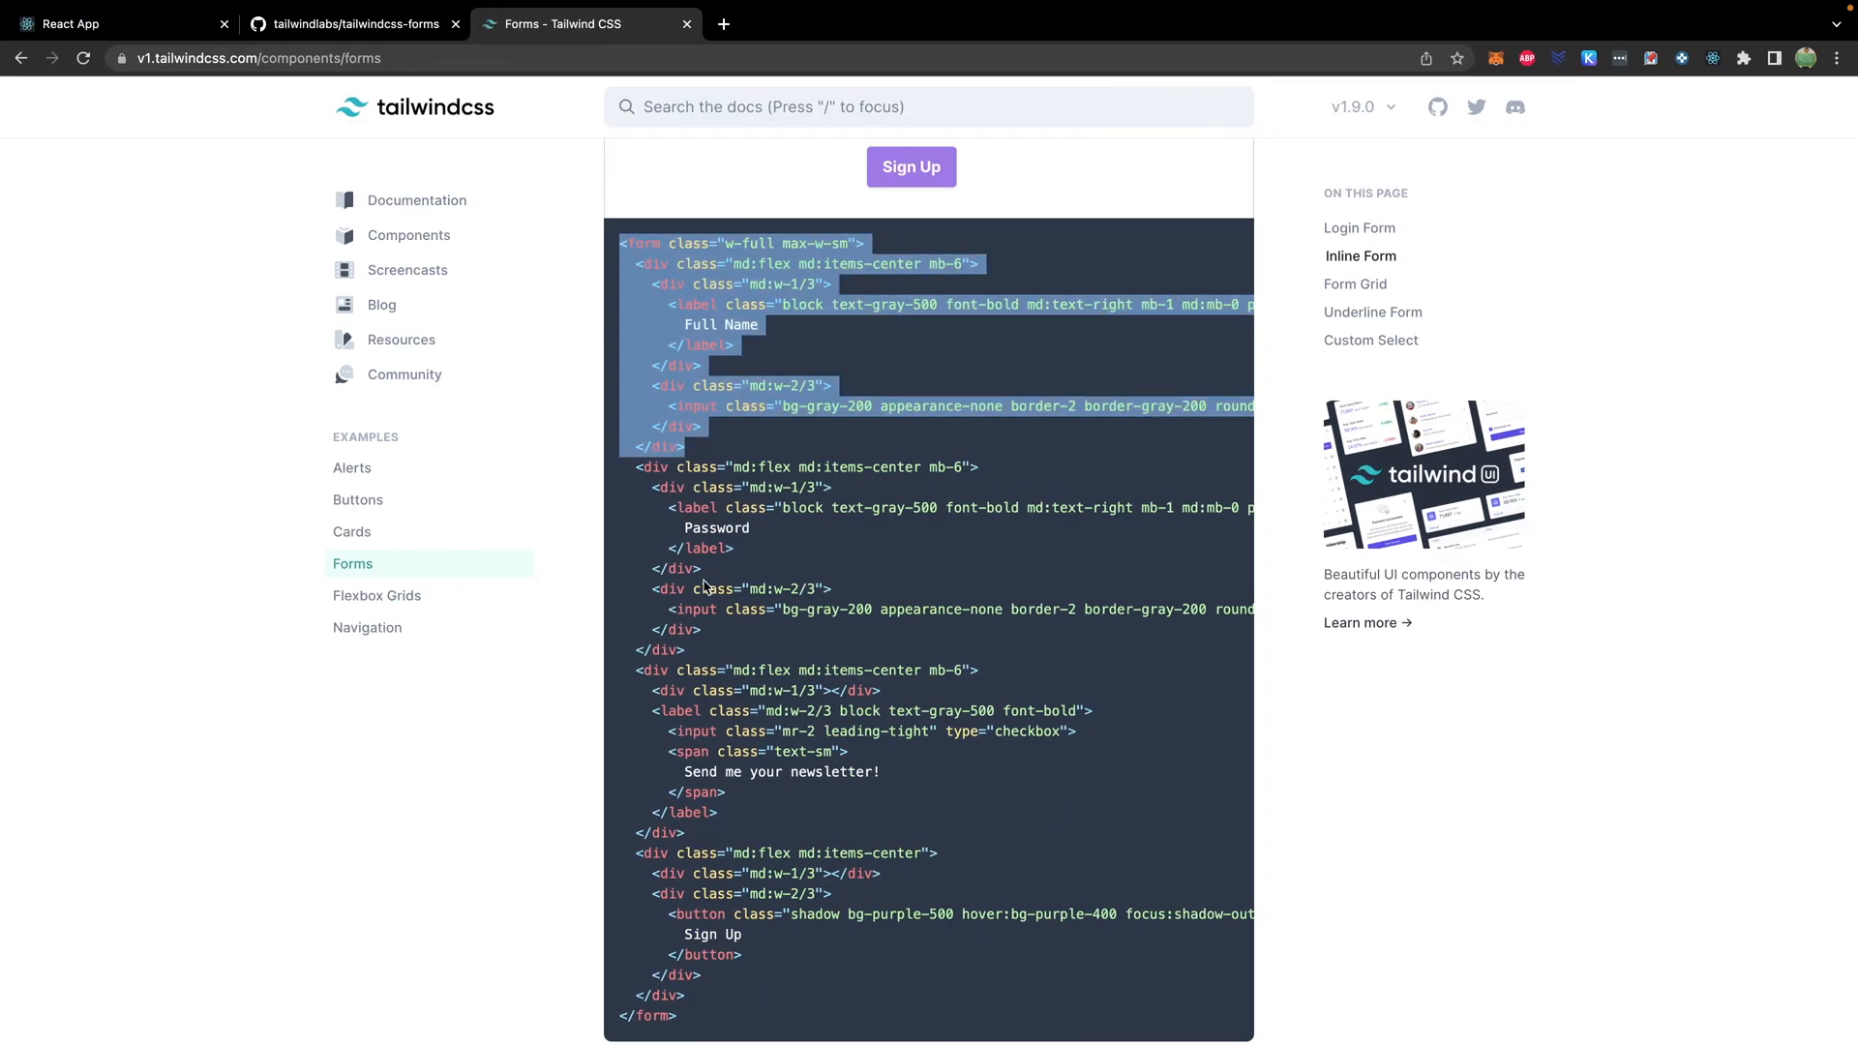
scroll(703, 584, down, 1)
- Select the Sign Up button row through the closing form tag, copy it and return to the editor
click(677, 928)
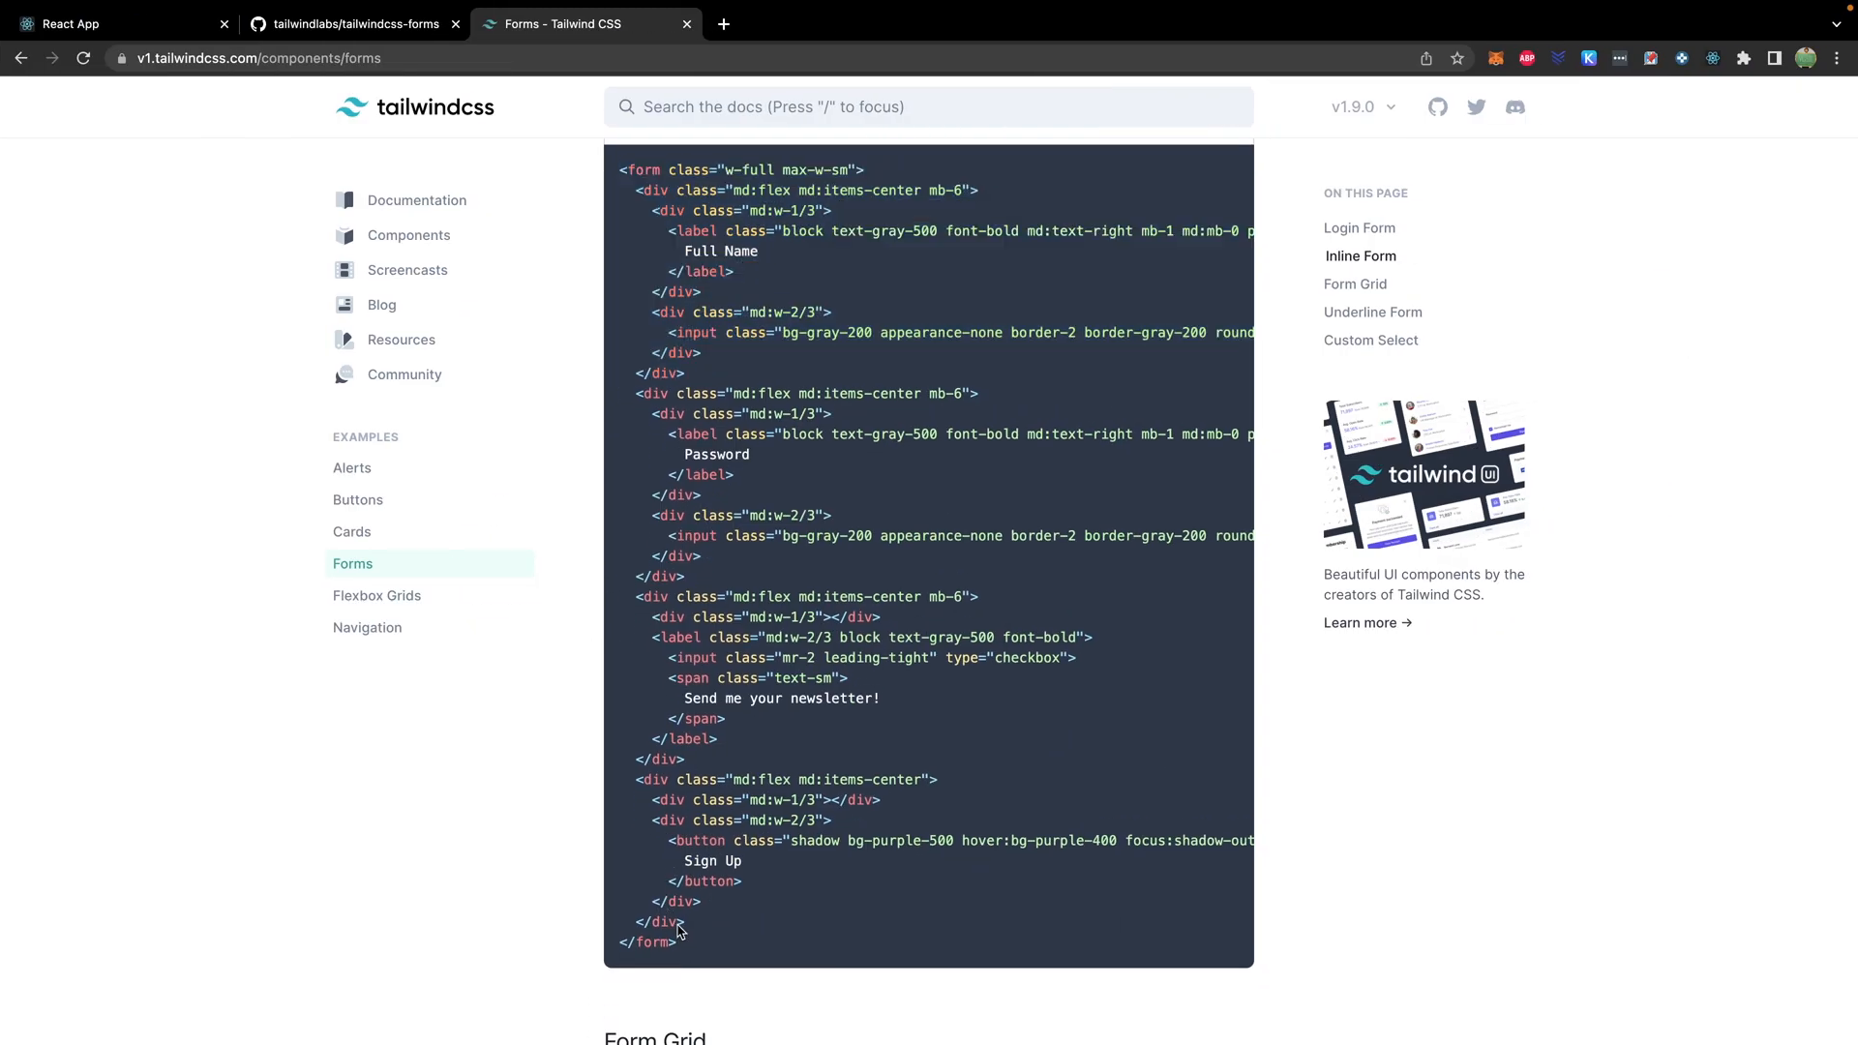
drag(677, 928, 616, 780)
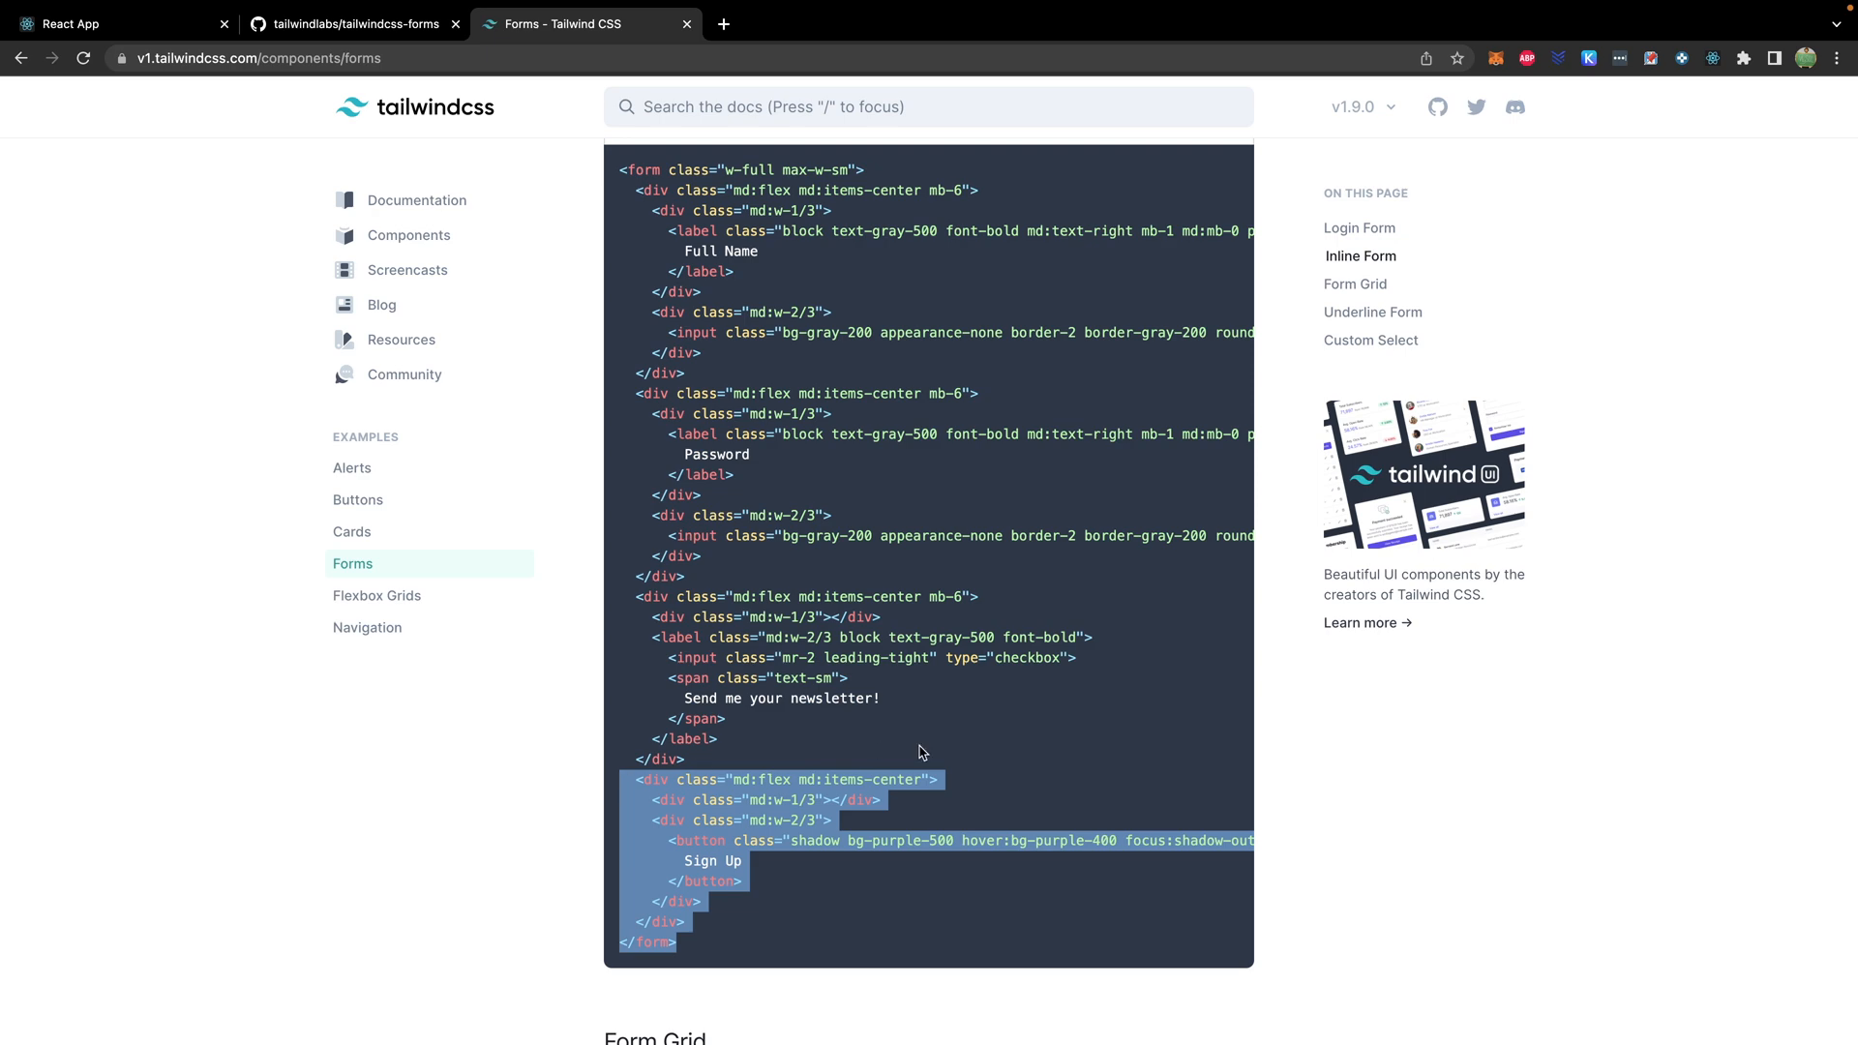
key(super+Tab)
- Paste the Sign Up button row markup below the Full Name field and indent it to match the form
click(643, 683)
key(Return)
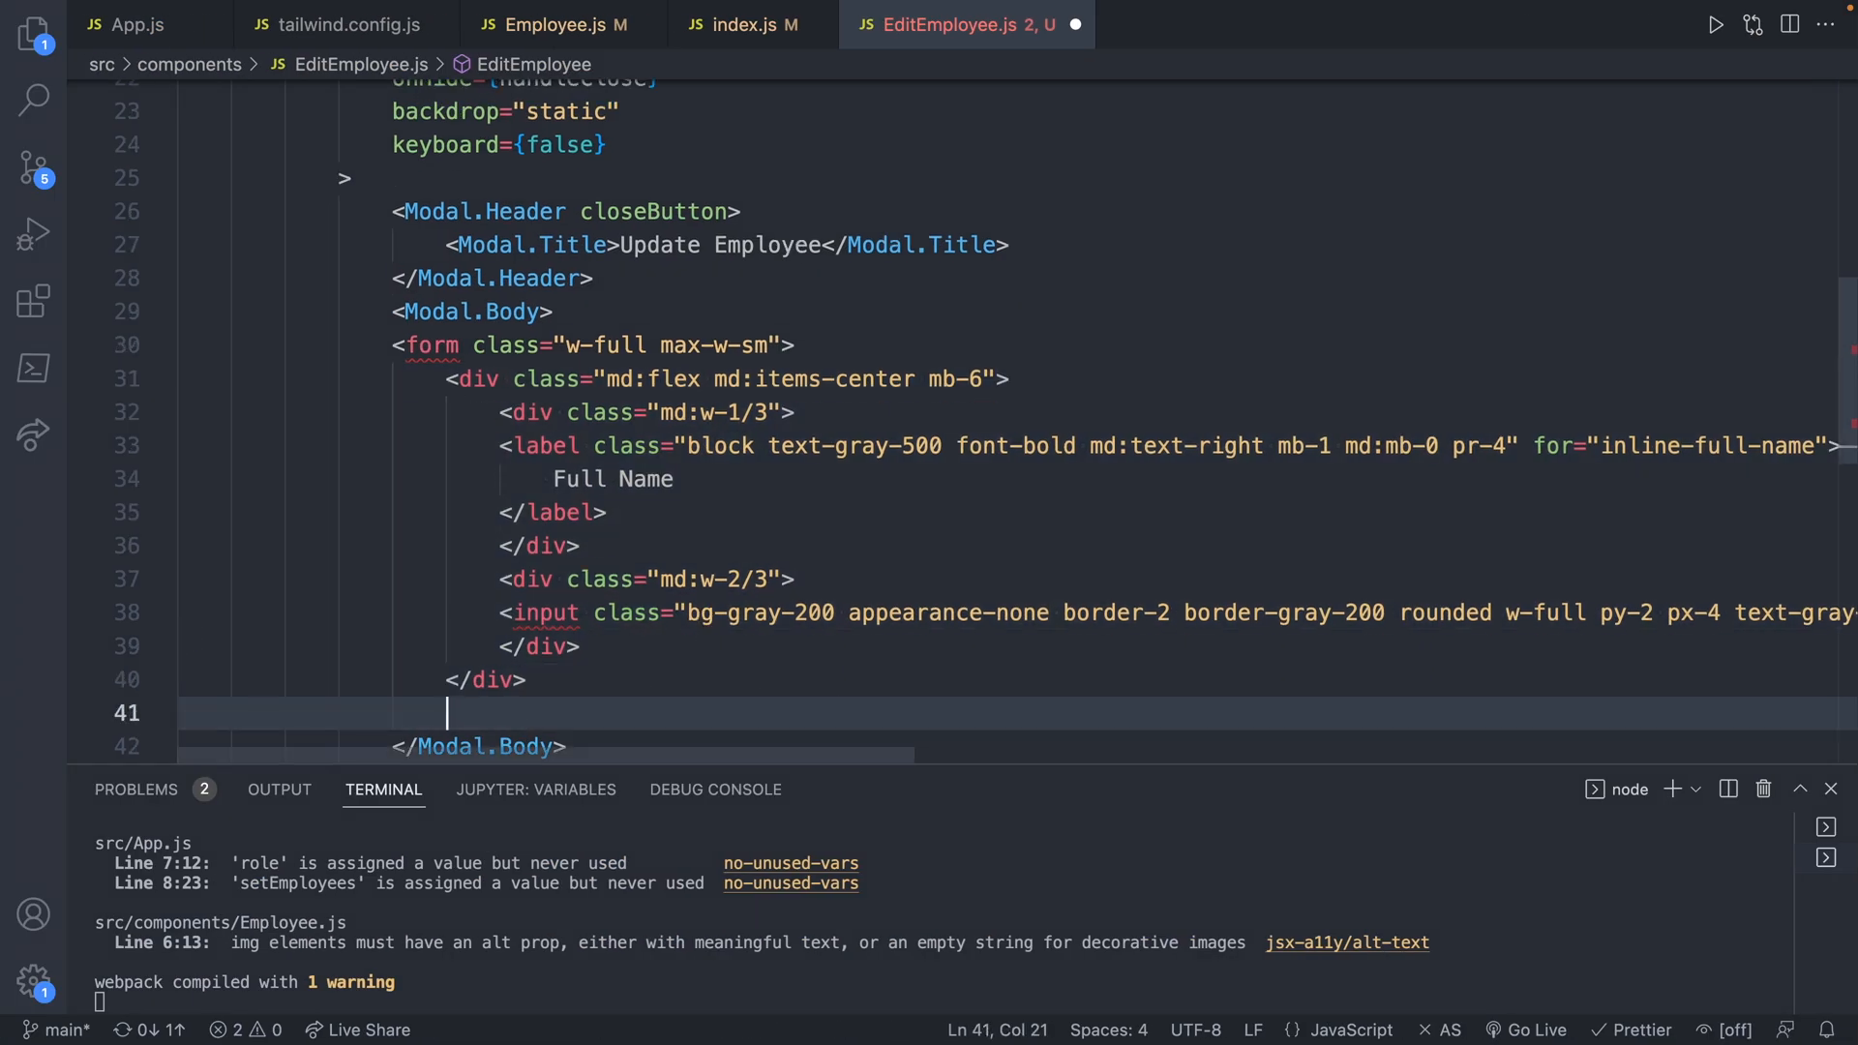
key(ctrl+v)
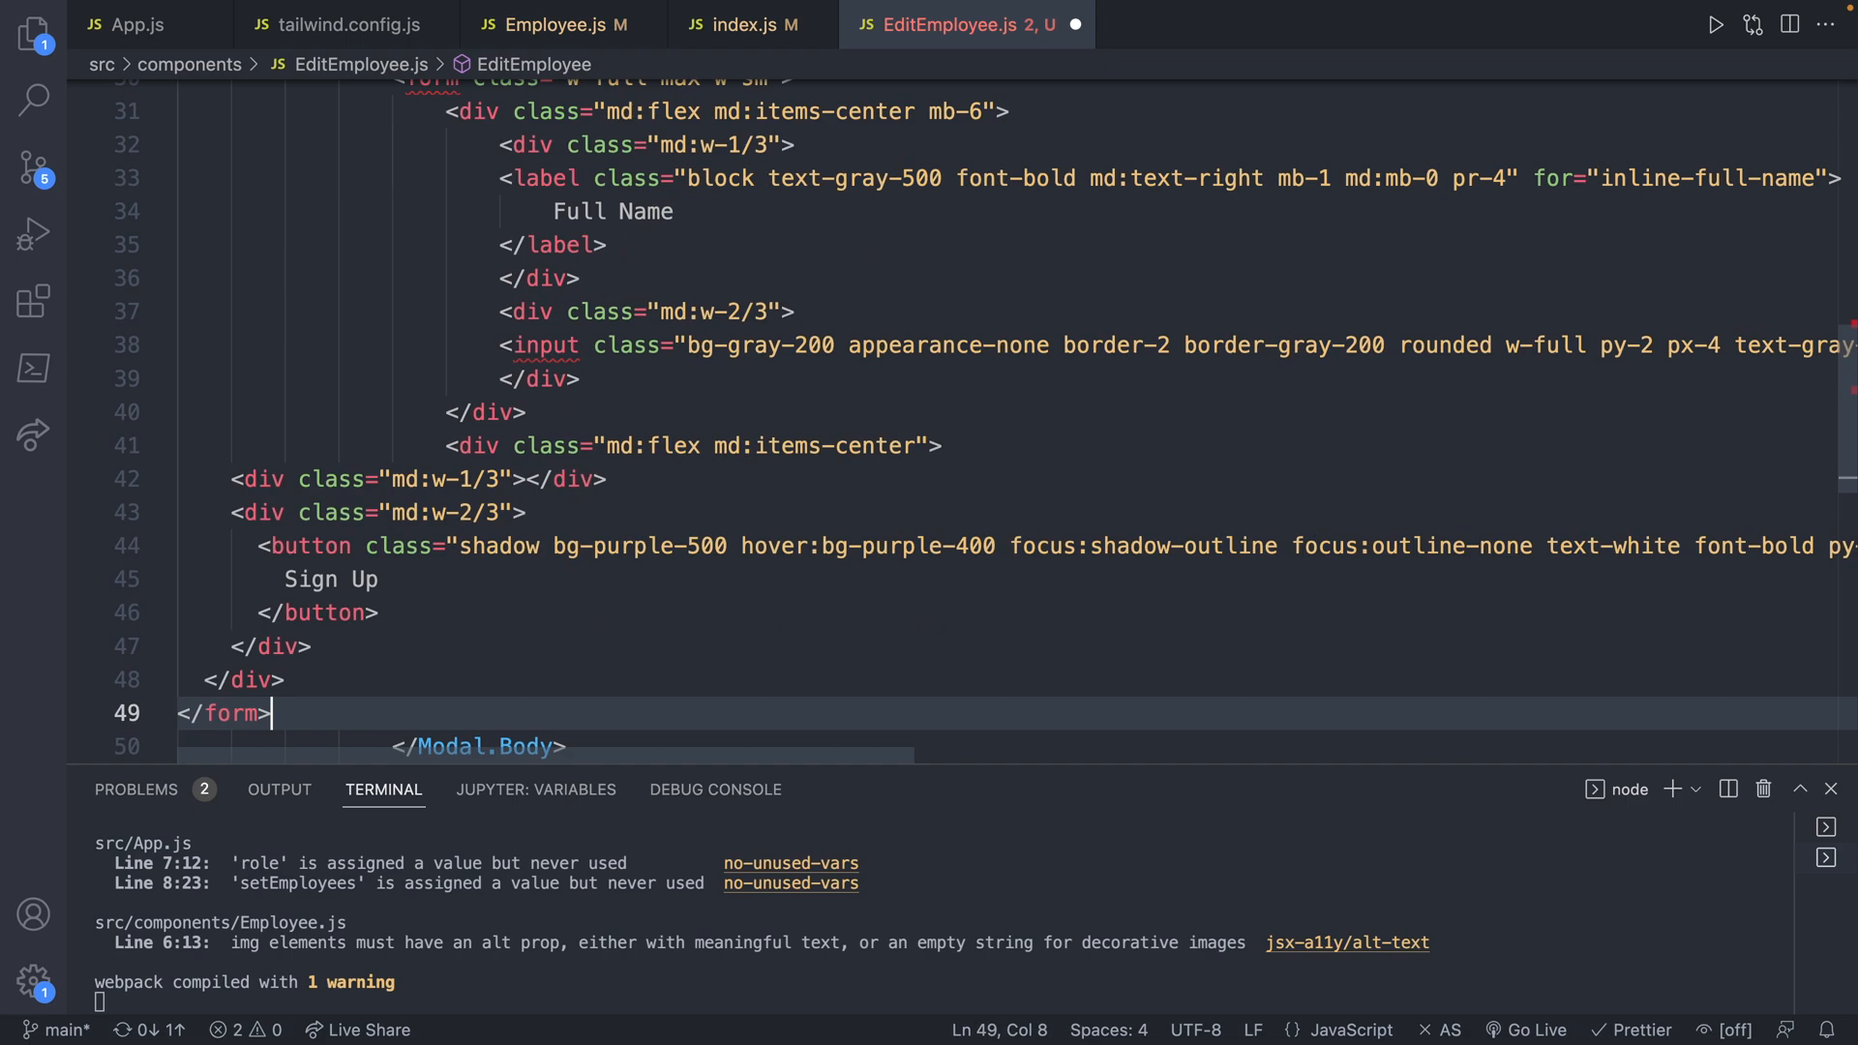
drag(297, 712, 177, 480)
key(Tab)
key(Tab)
key(Tab)
key(Tab)
key(Tab)
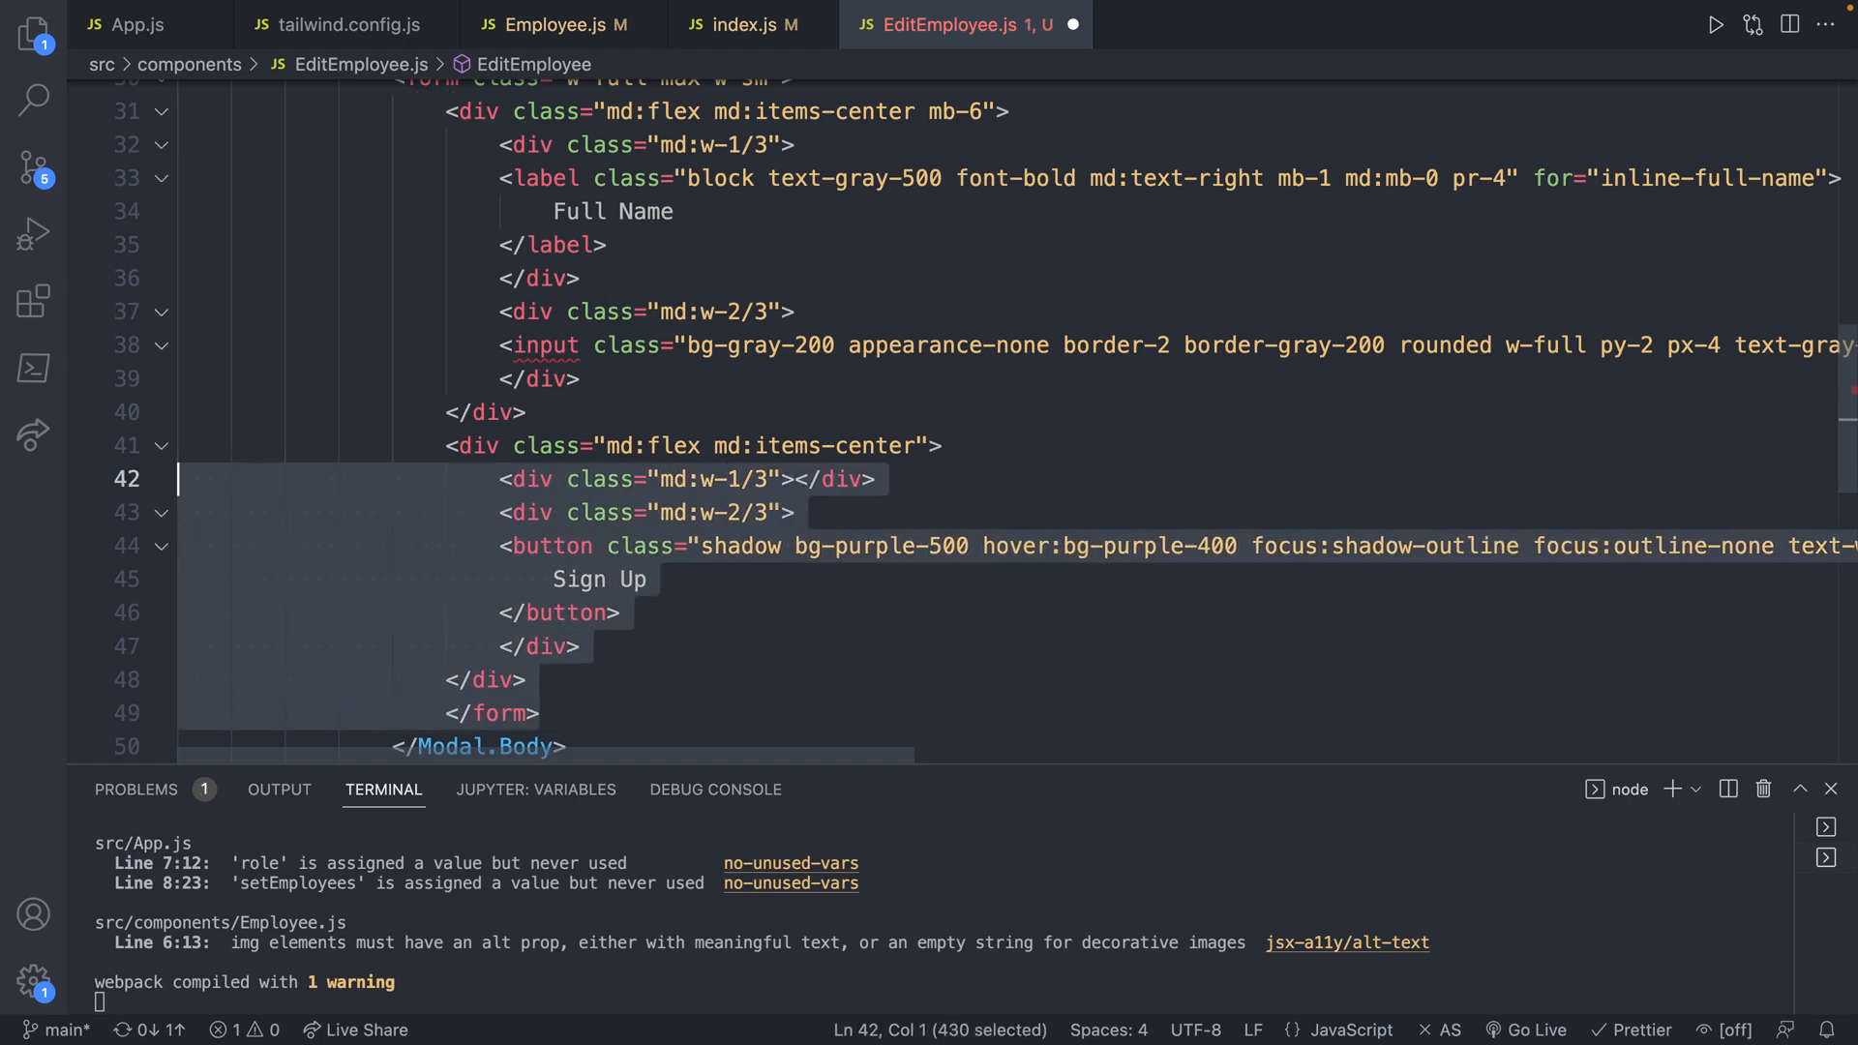
scroll(985, 421, down, 1)
- Outdent the closing form tag and save EditEmployee.js
key(Escape)
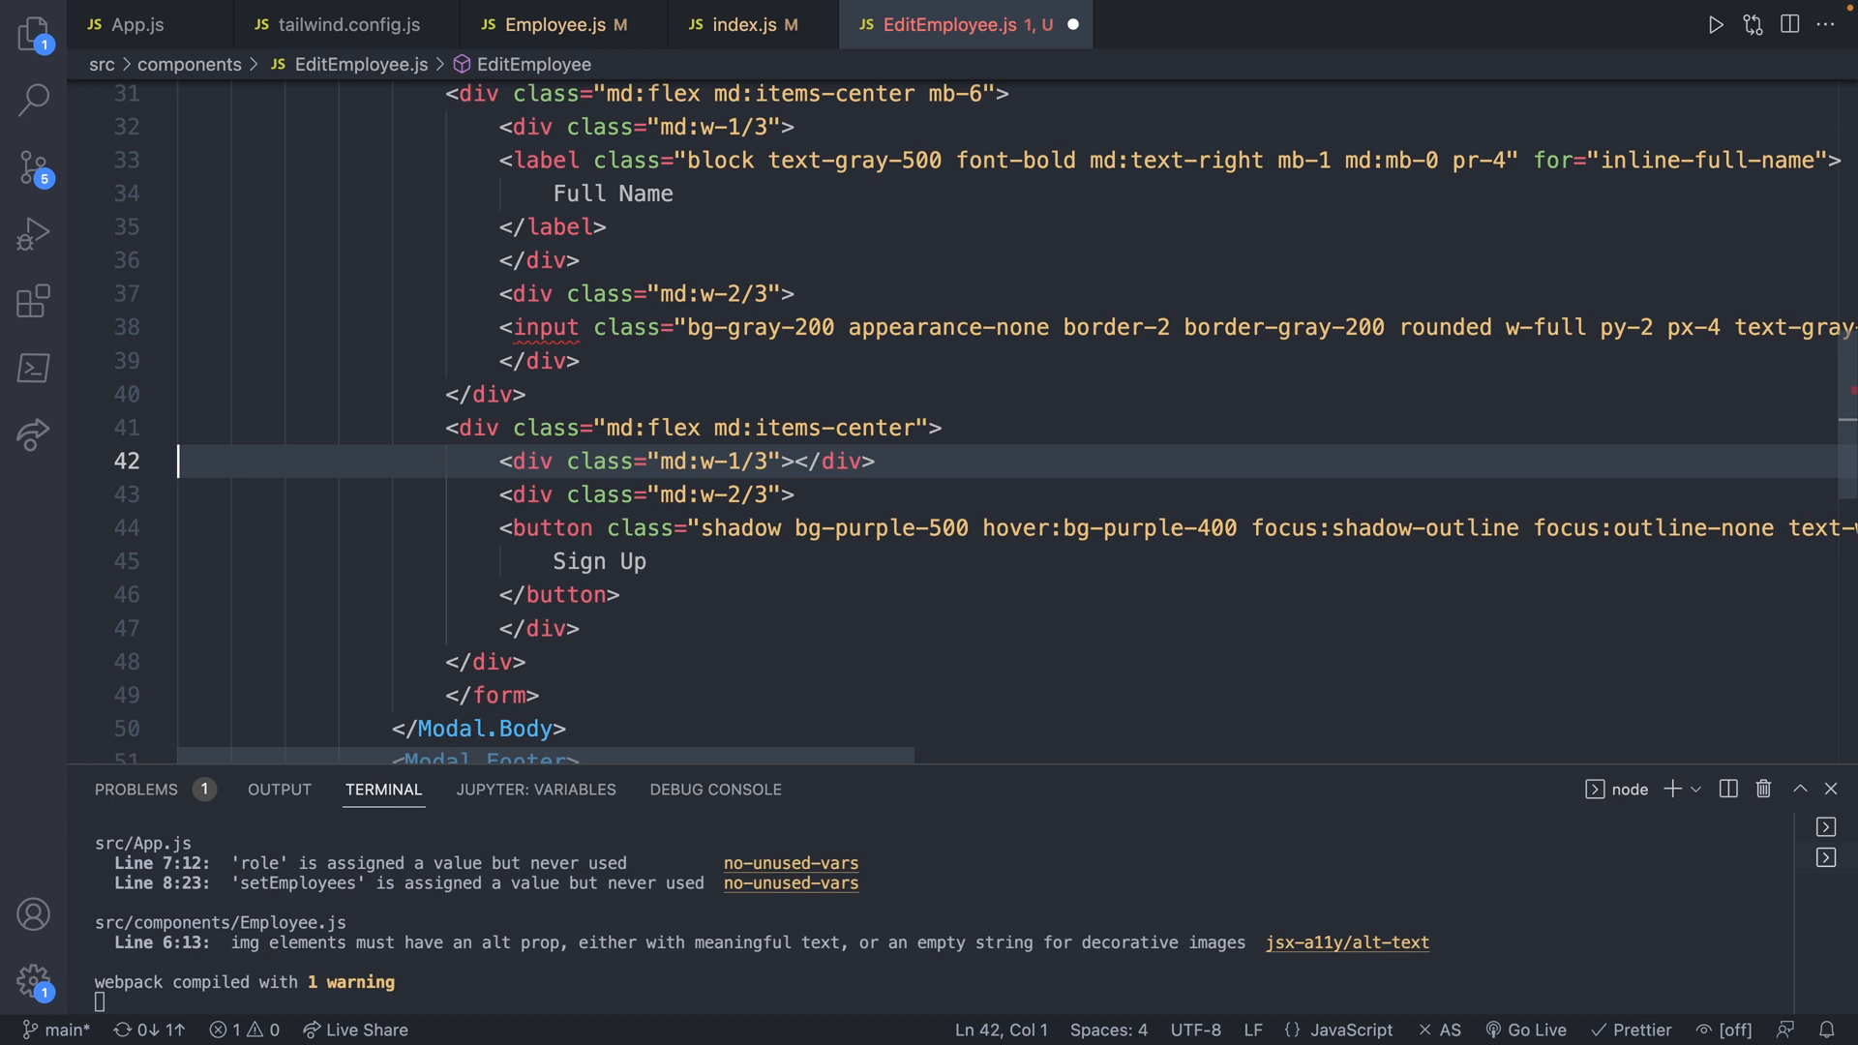
click(432, 700)
key(BackSpace)
key(ctrl+s)
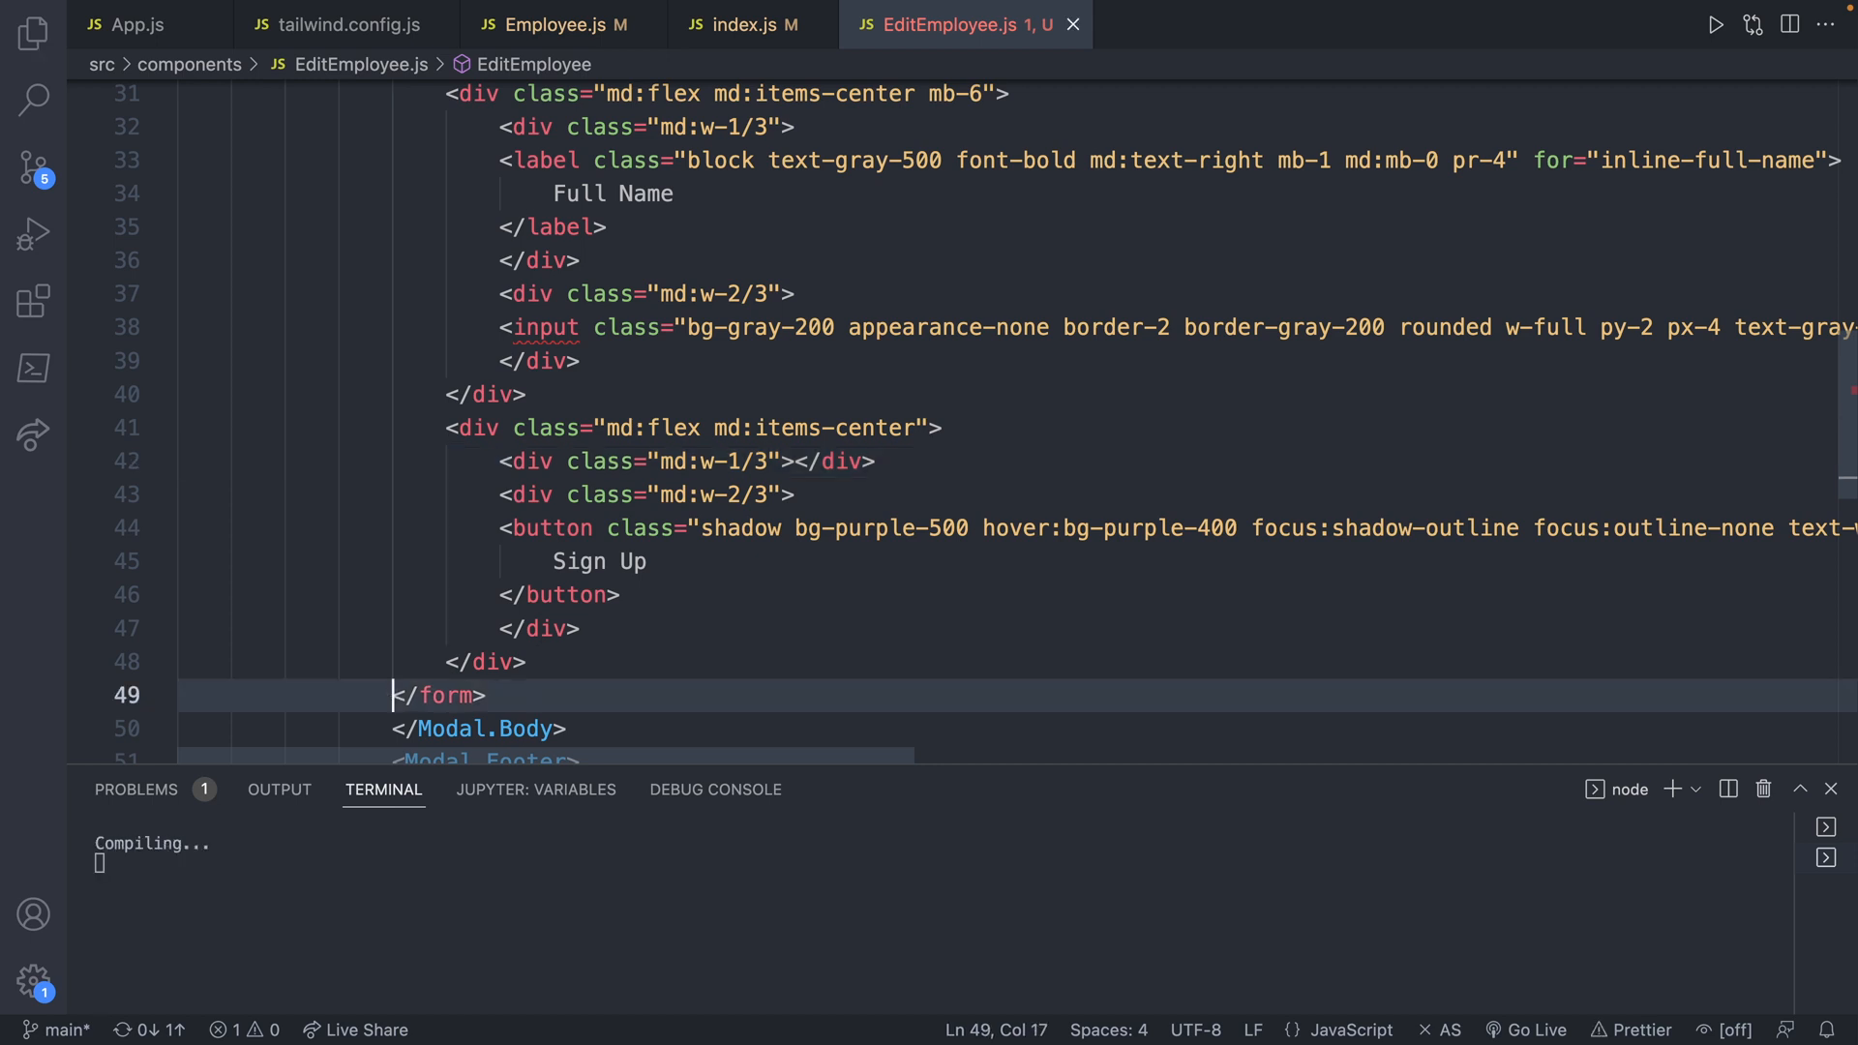
scroll(675, 452, up, 3)
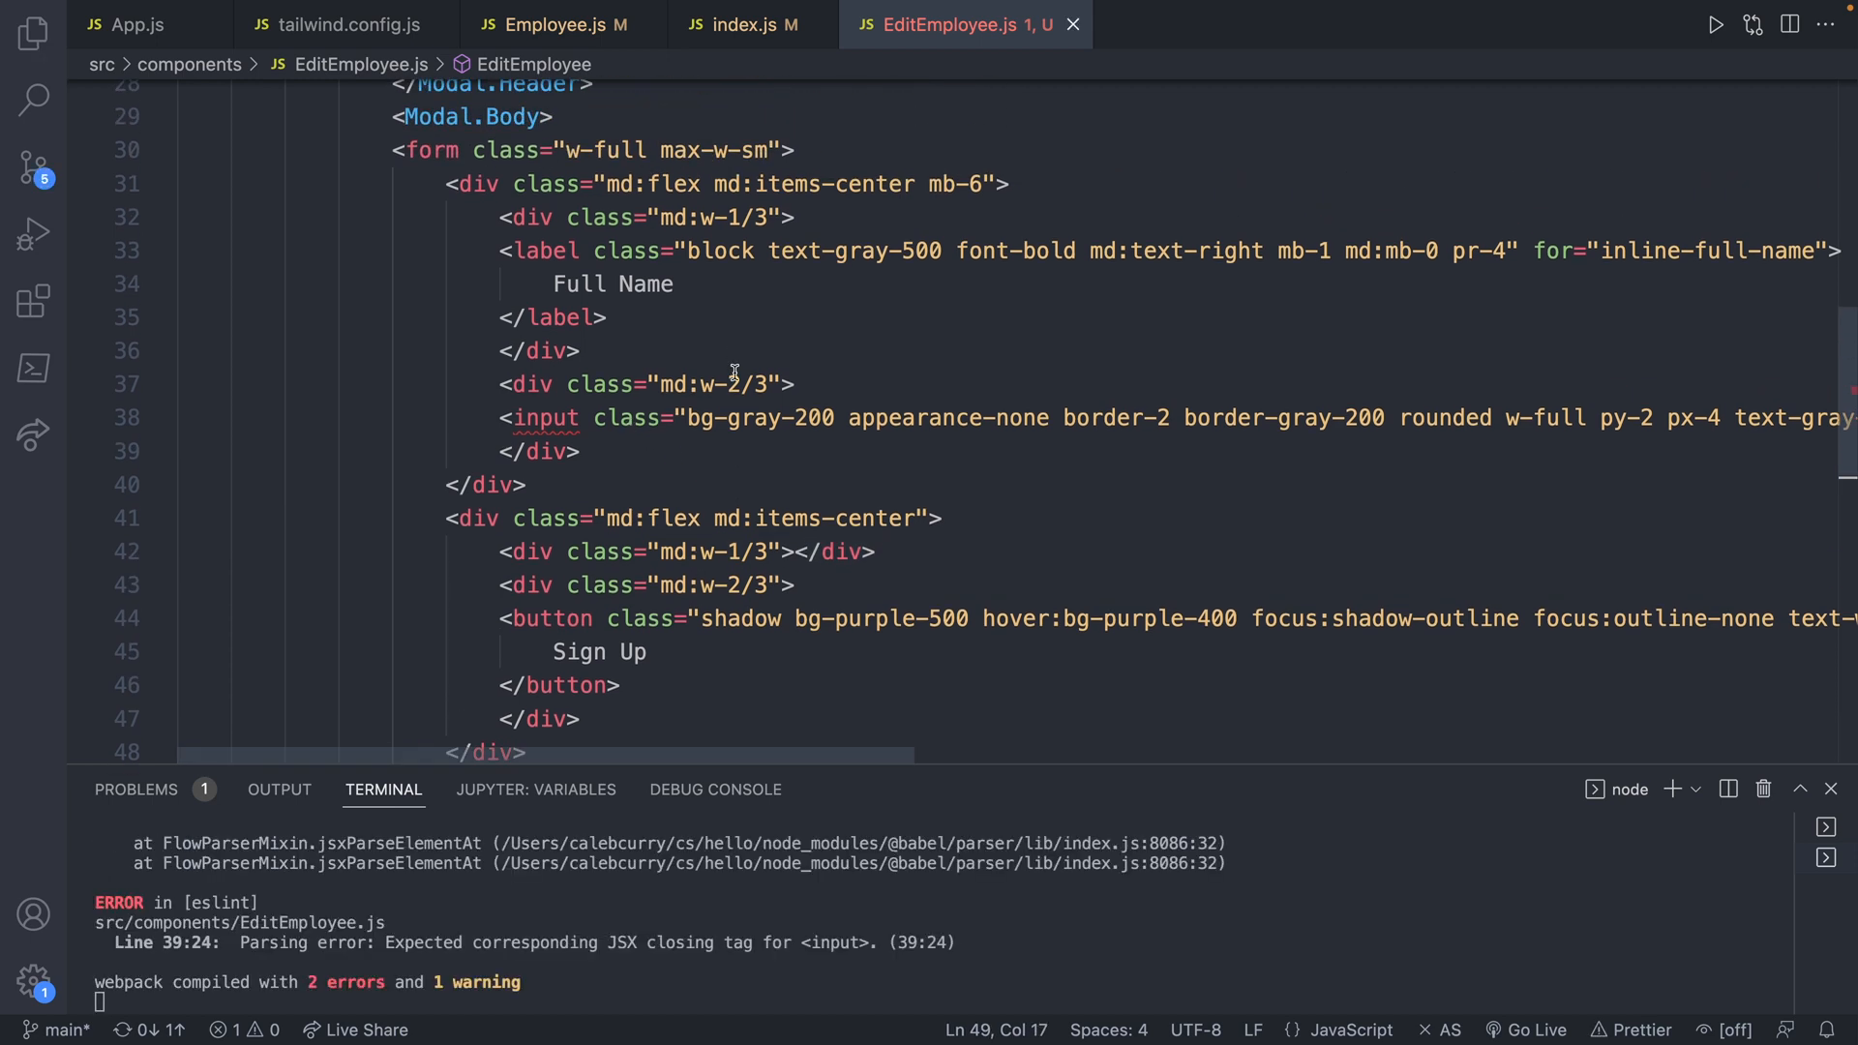
scroll(581, 421, right, 10)
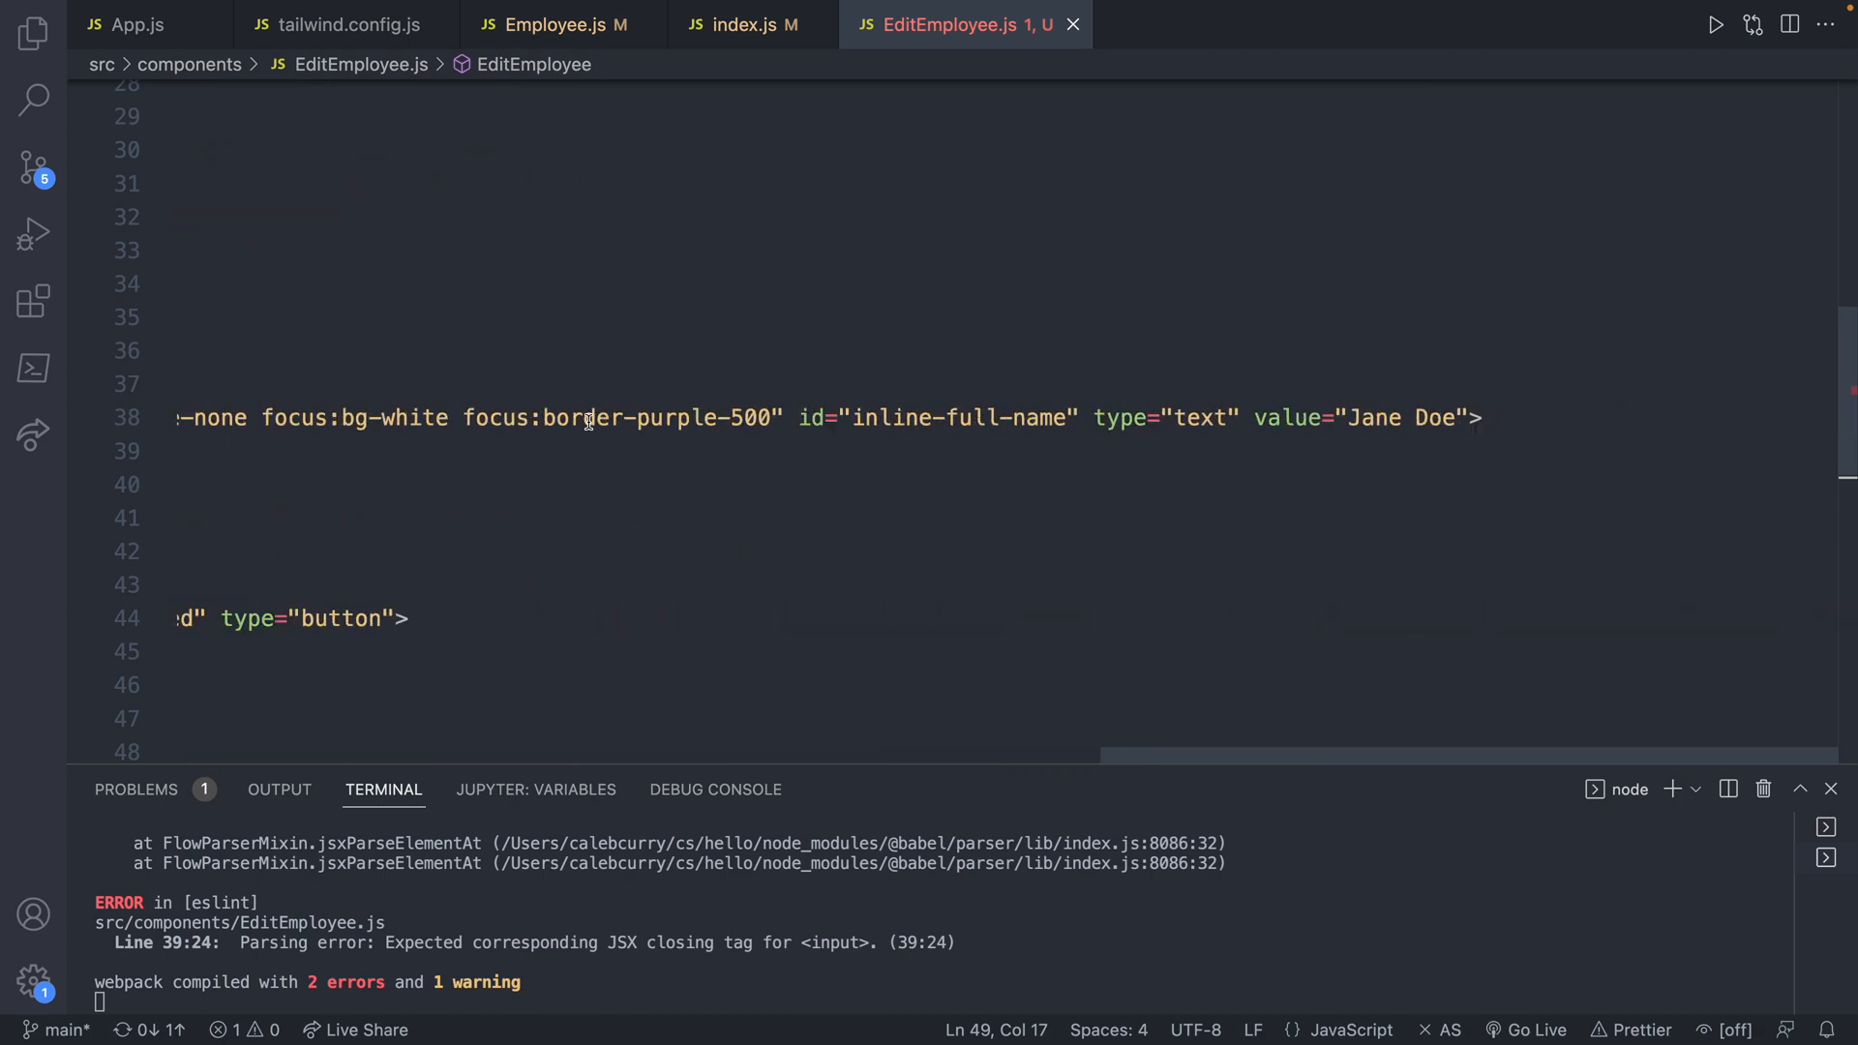
- Make the Full Name input self-closing and shorten its id to 'name'
click(1461, 416)
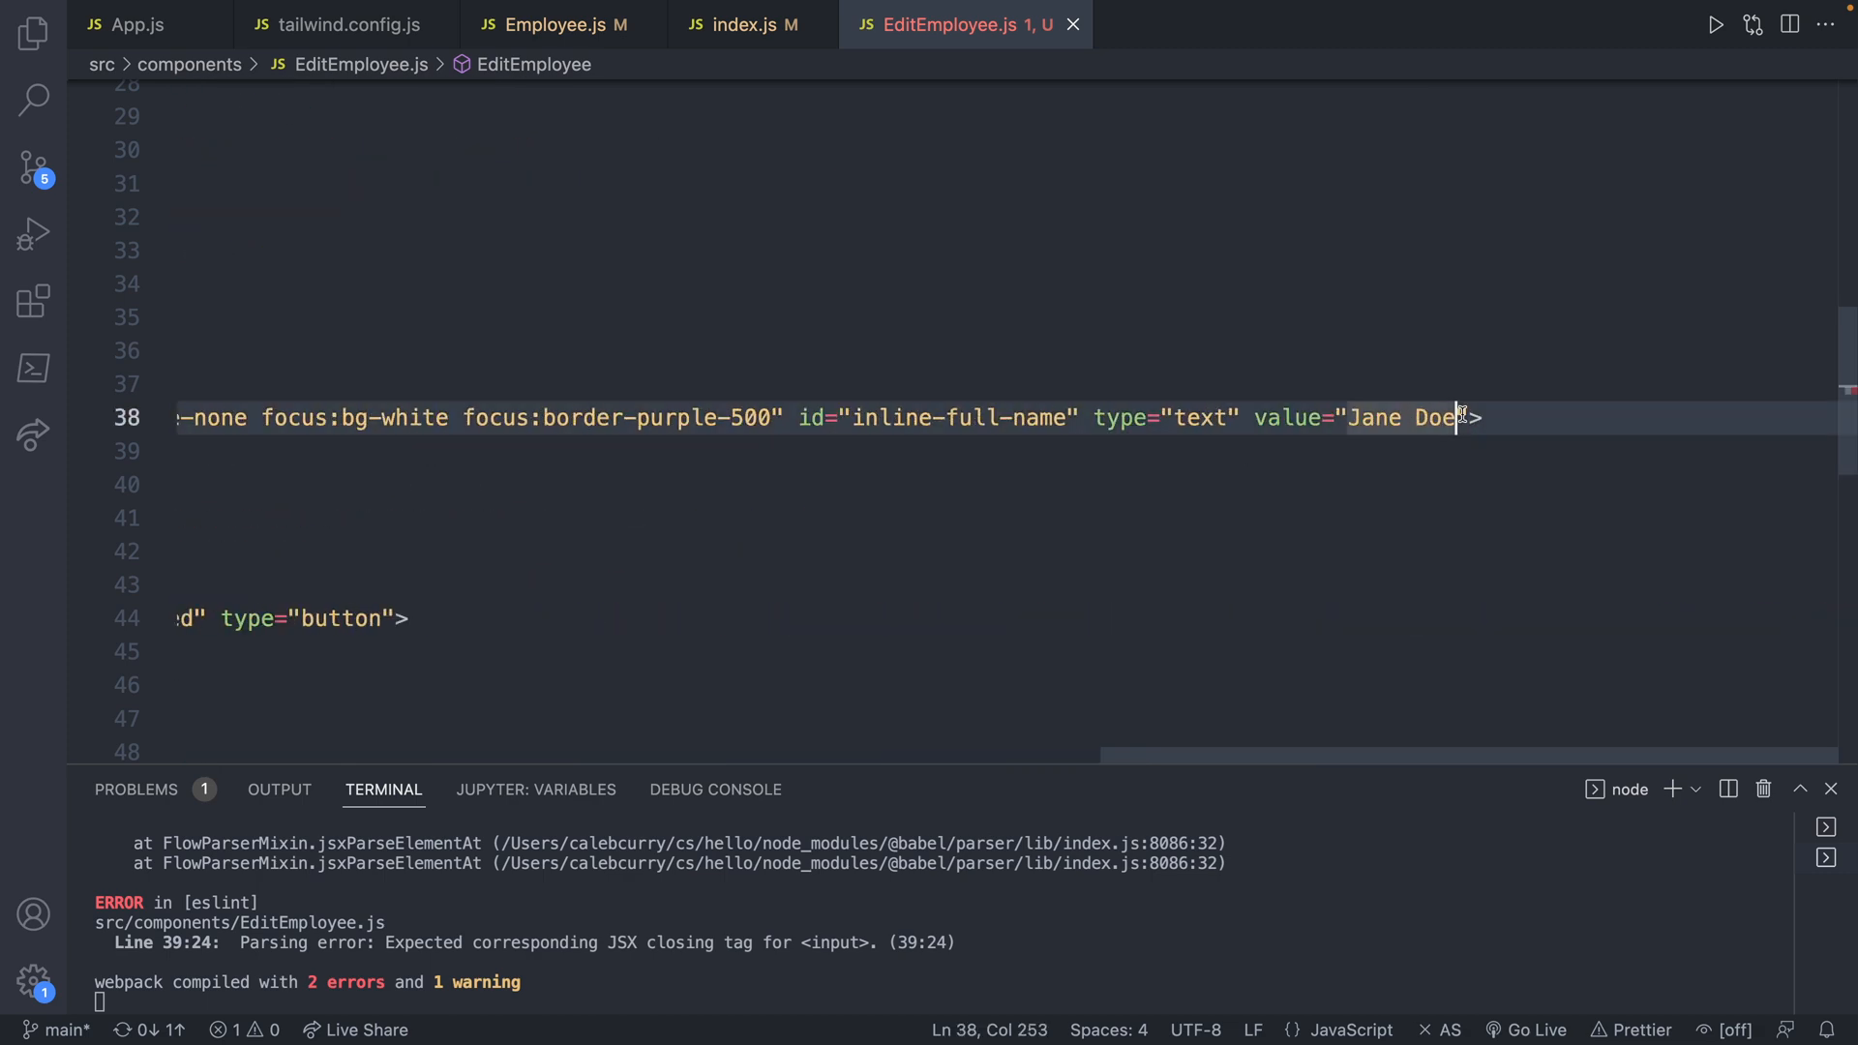
key(Right)
text(/)
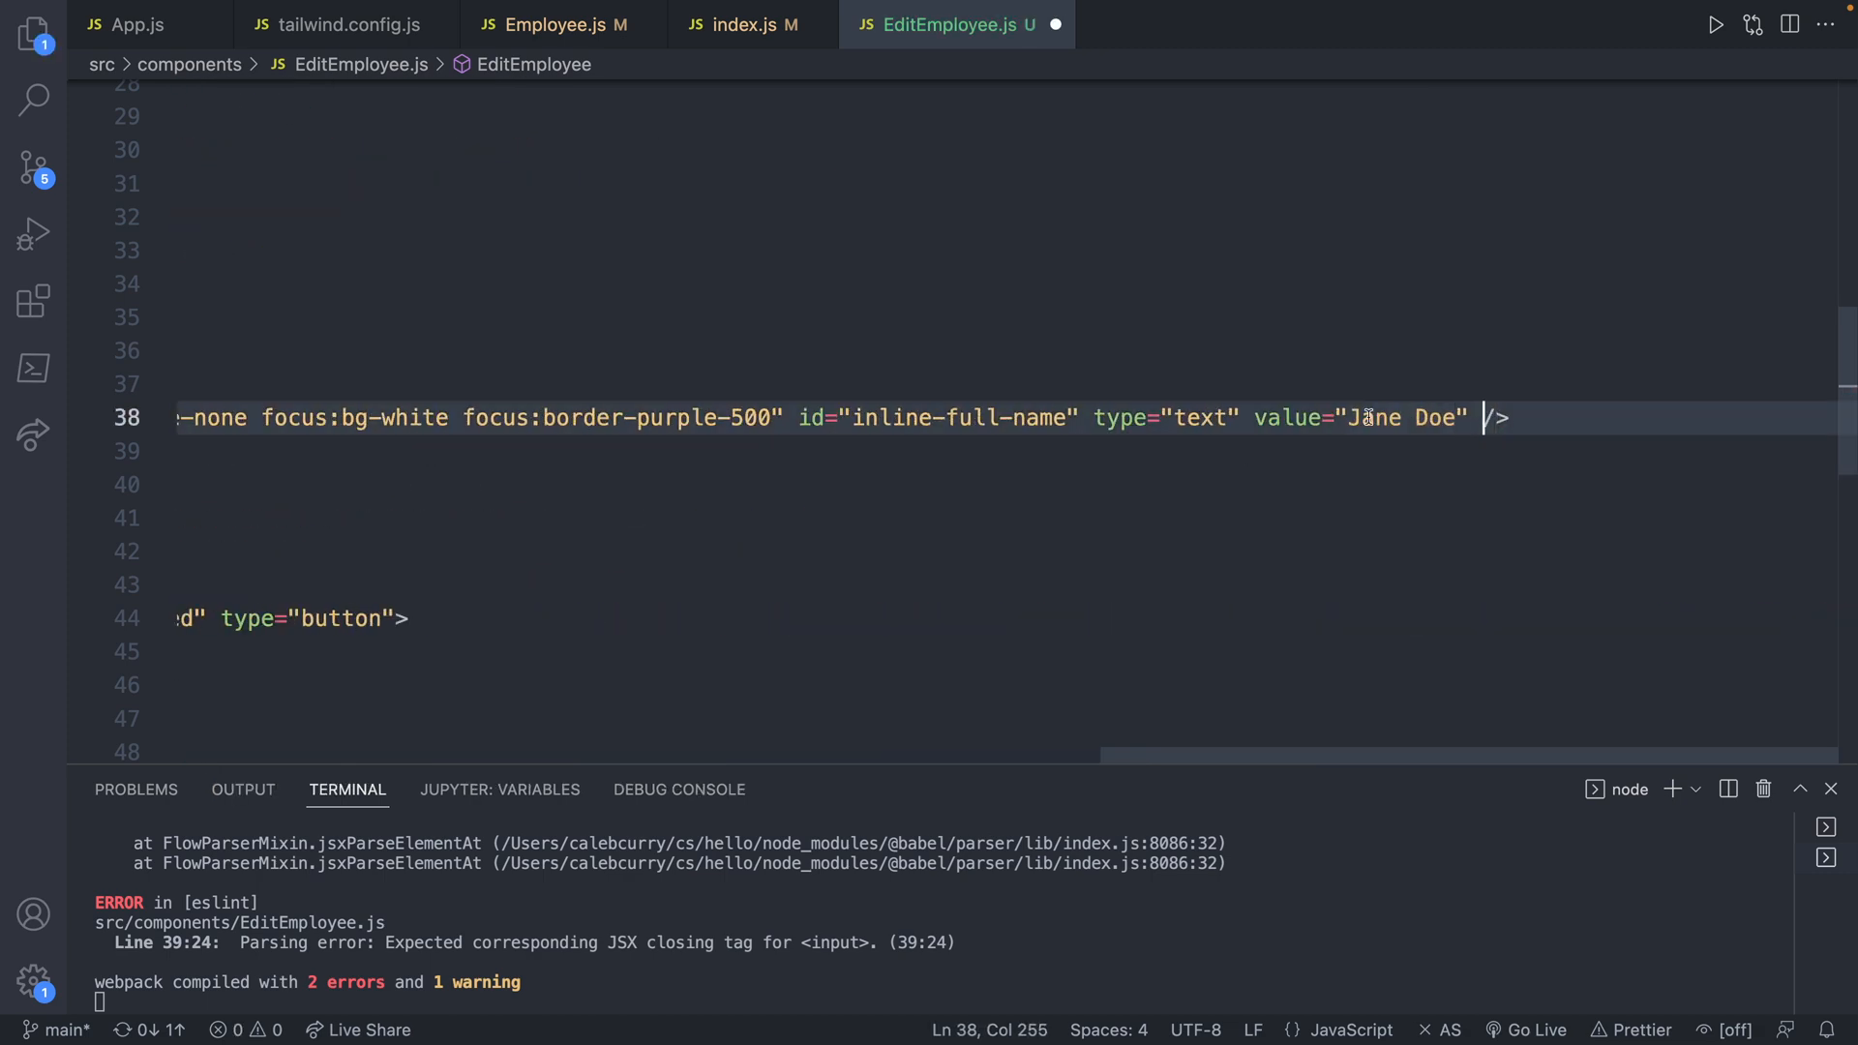
click(1018, 421)
key(BackSpace)
key(BackSpace)
key(BackSpace)
key(BackSpace)
key(BackSpace)
key(BackSpace)
key(BackSpace)
key(BackSpace)
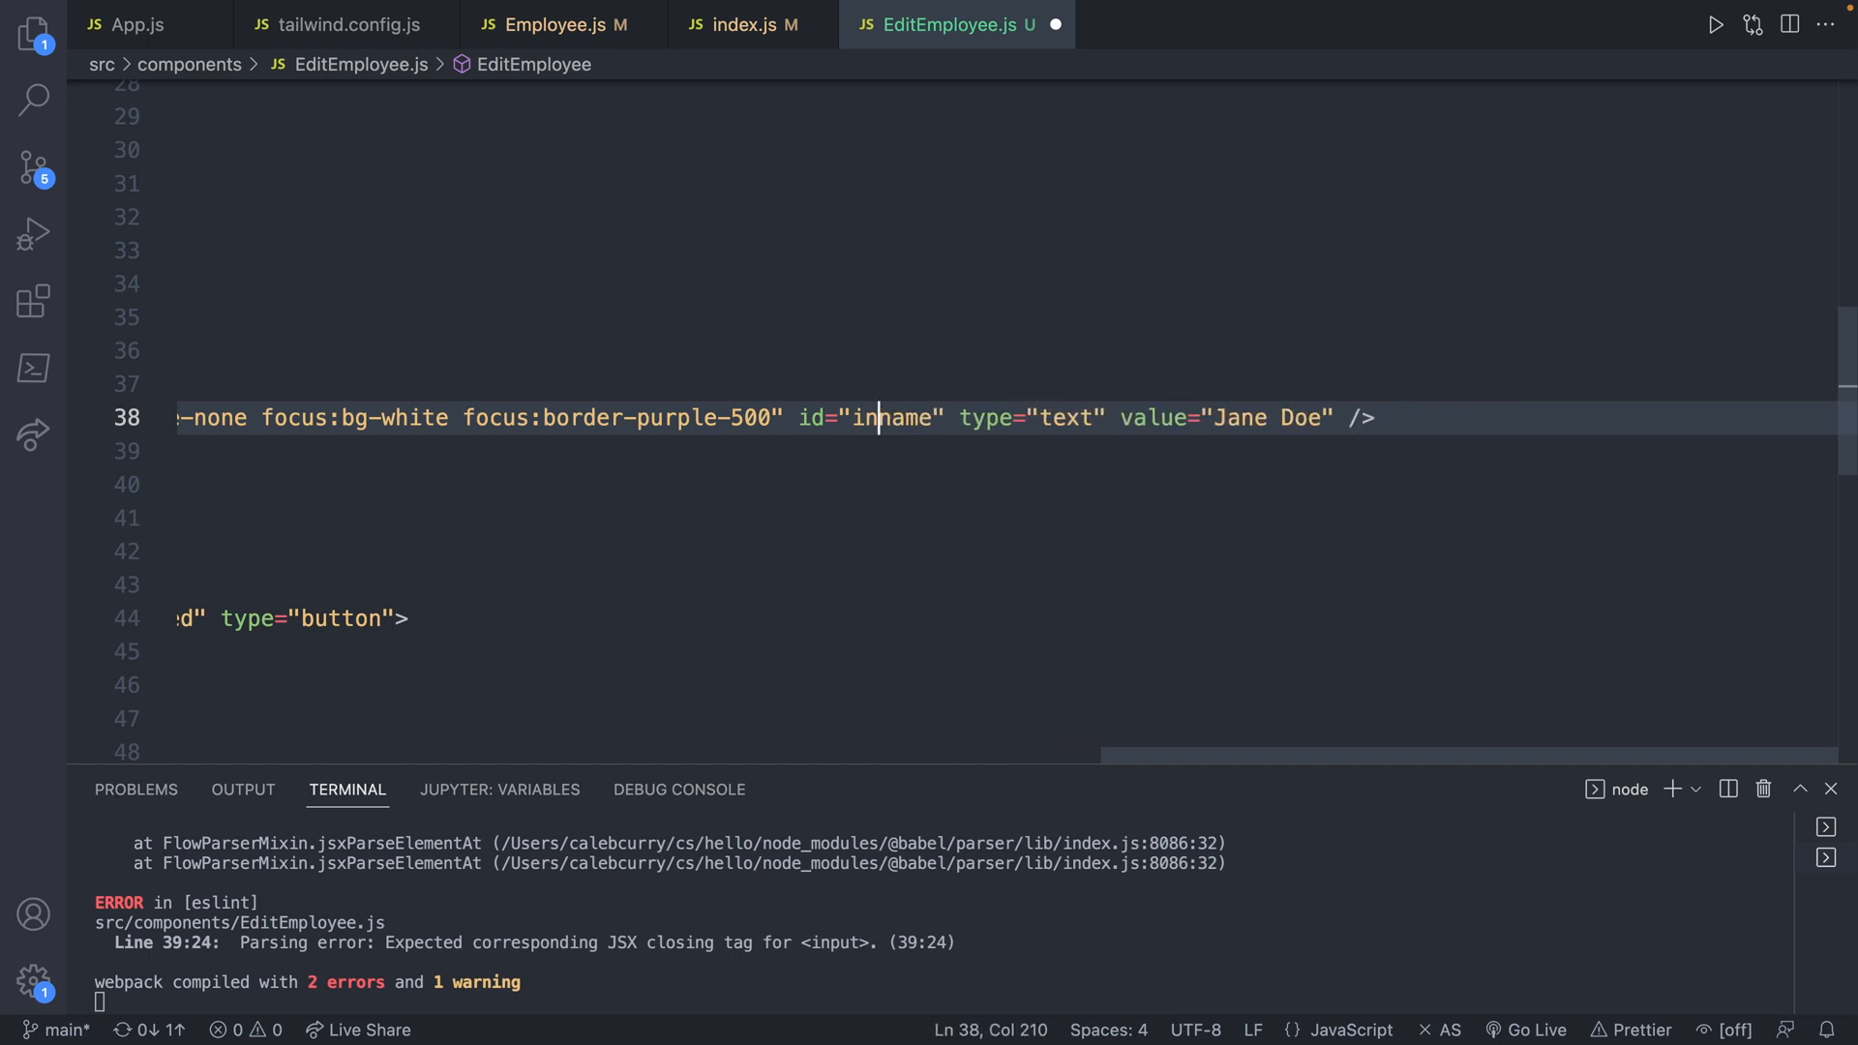
key(BackSpace)
key(BackSpace)
scroll(937, 406, left, 5)
scroll(939, 406, left, 5)
scroll(932, 403, left, 5)
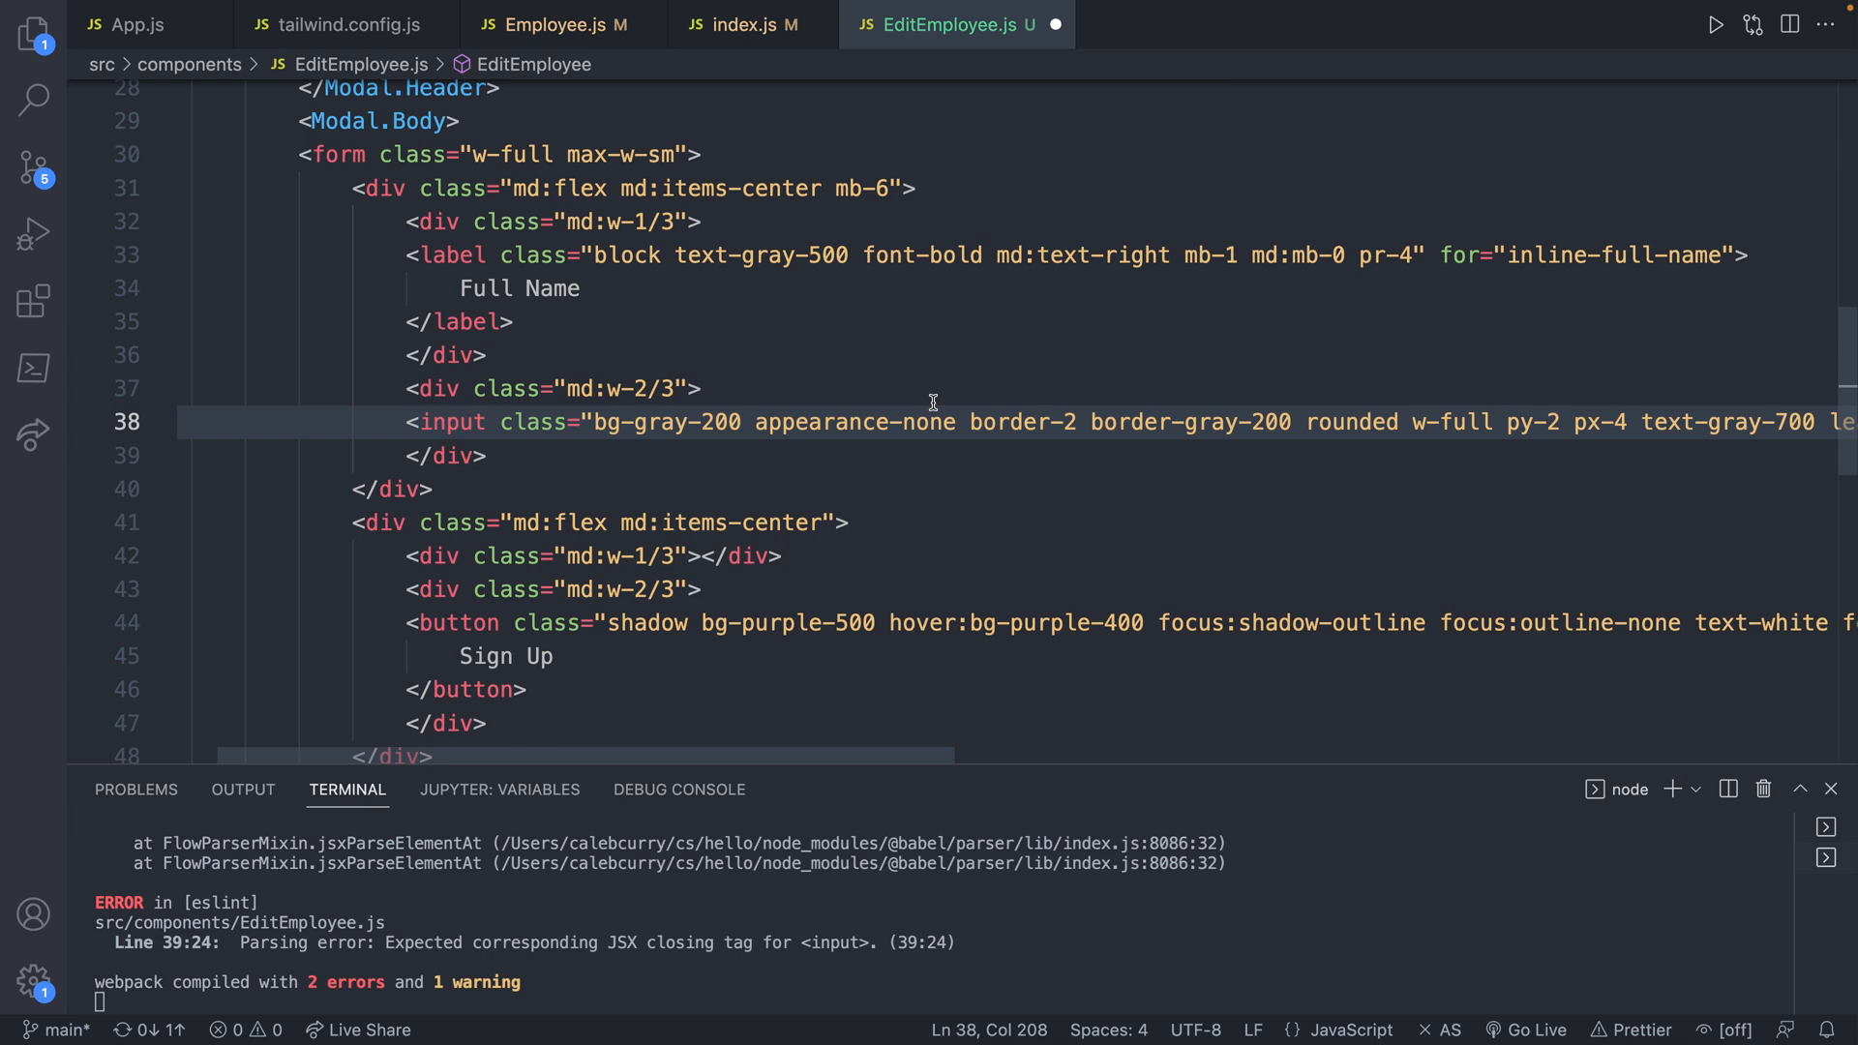
scroll(931, 403, left, 2)
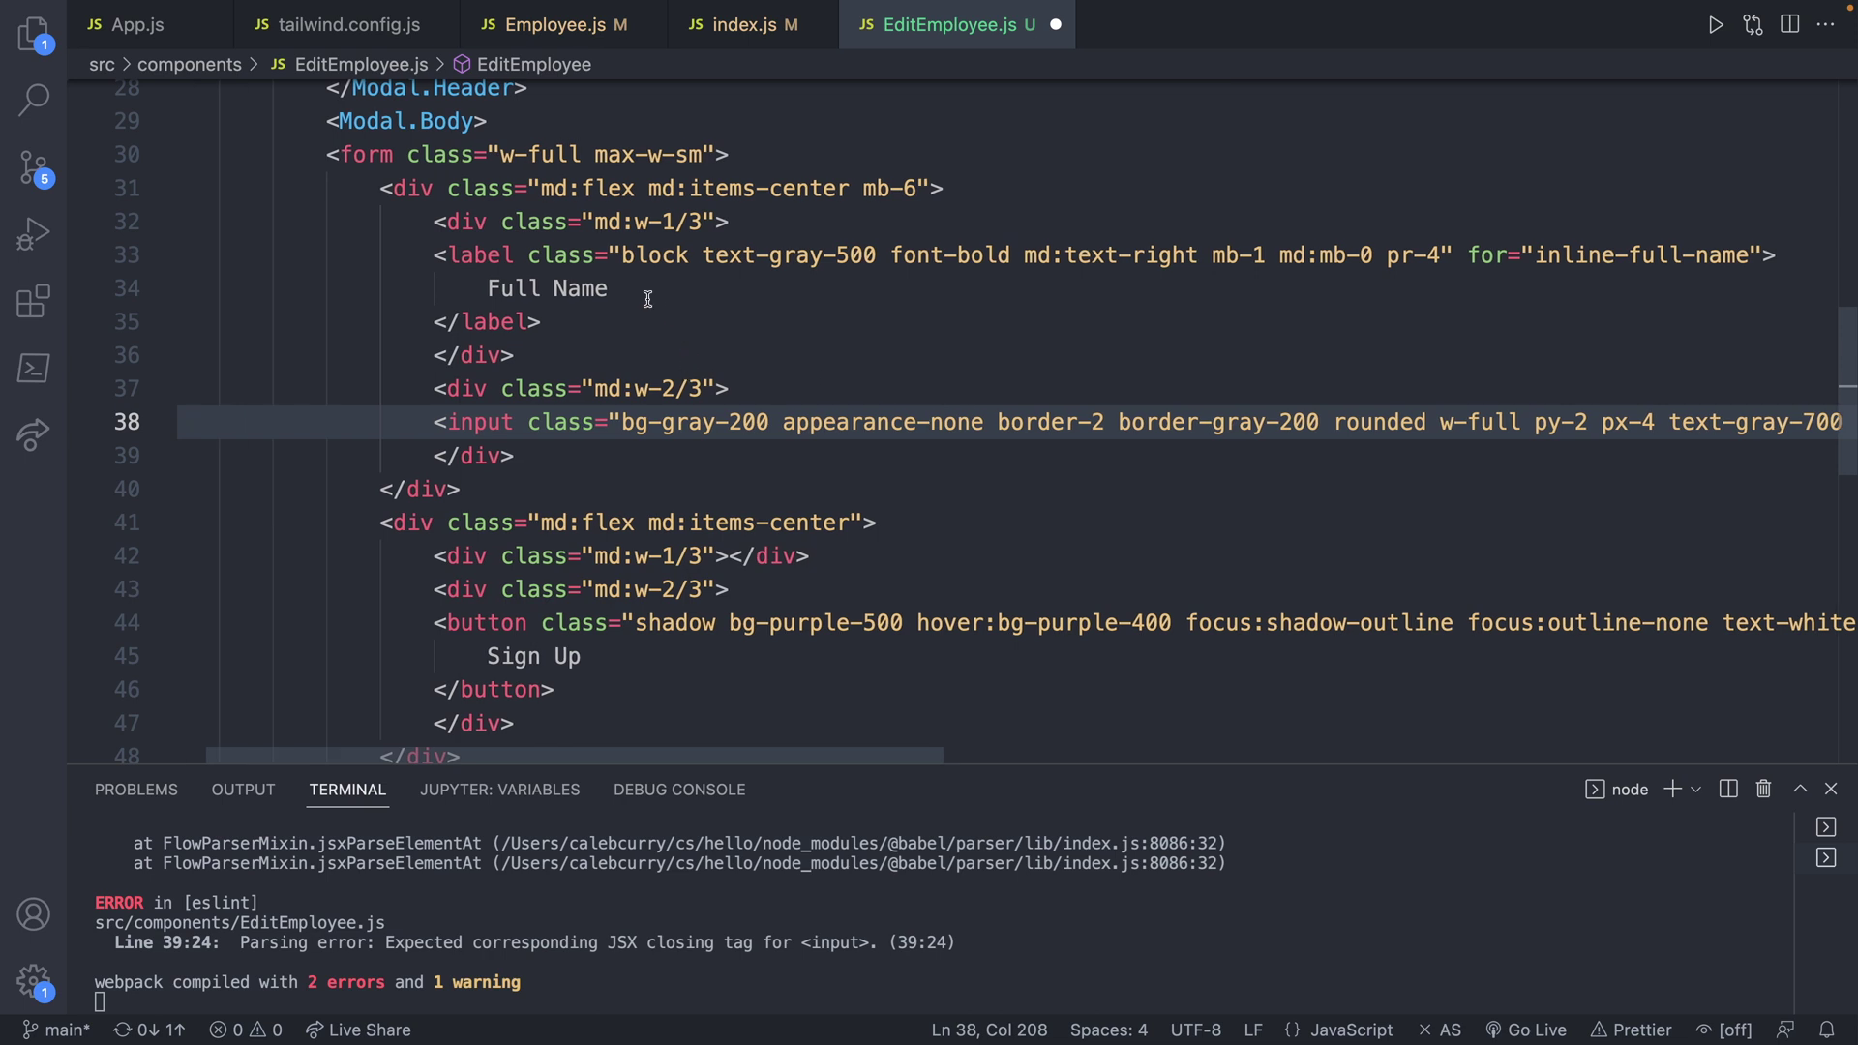
- Shorten the label's for value to 'name' and save so Prettier reformats the markup
click(1693, 255)
drag(1699, 257, 1536, 256)
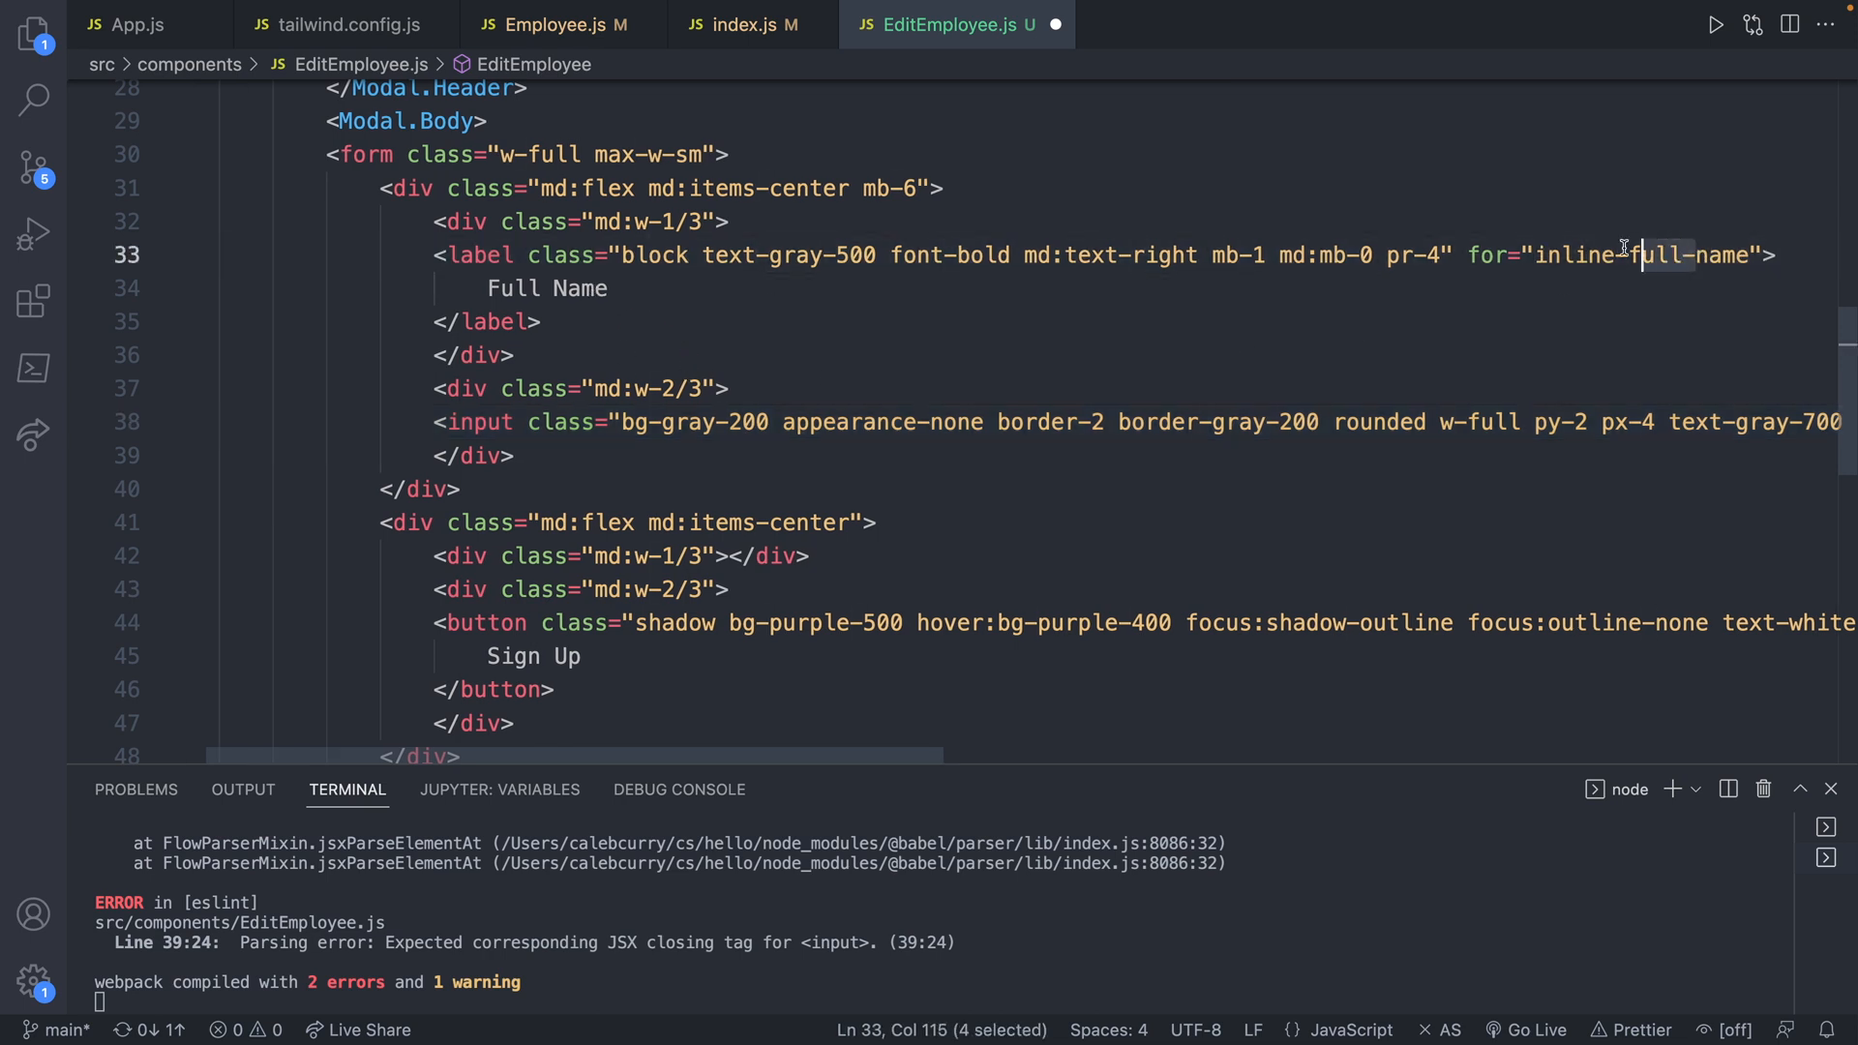
key(BackSpace)
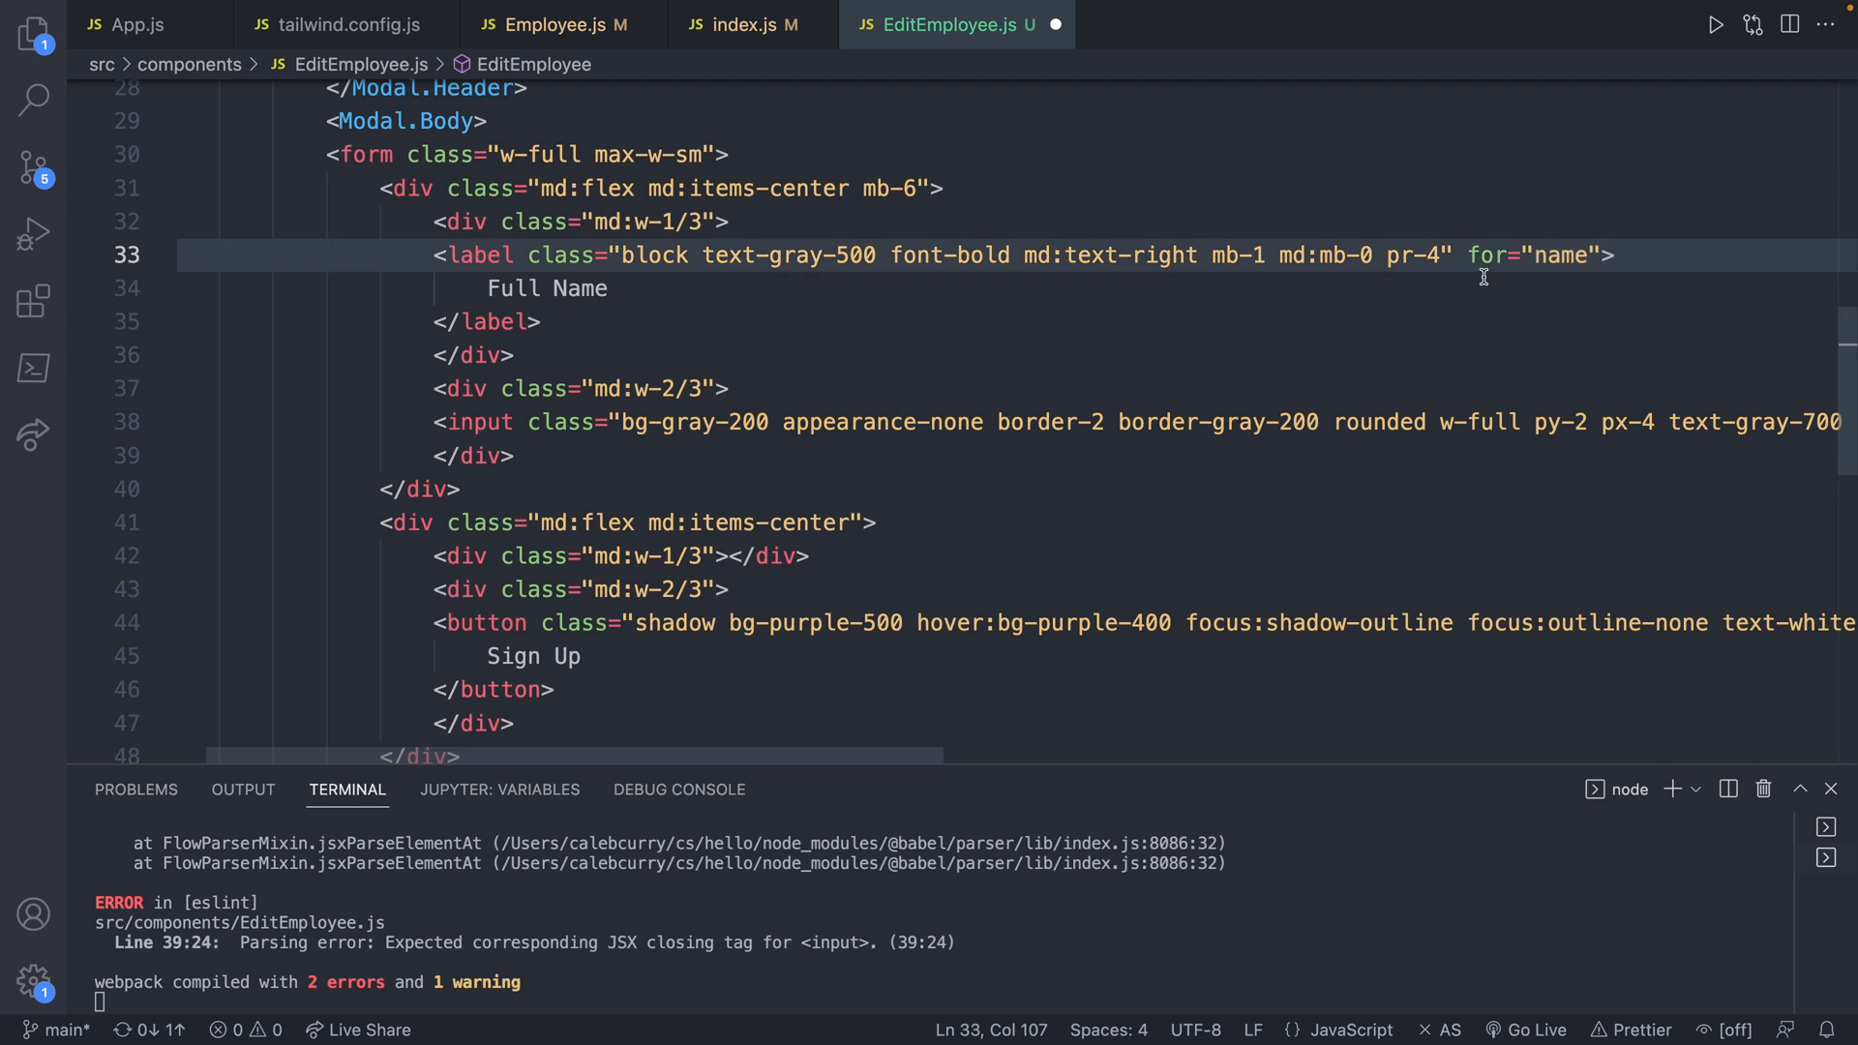
key(ctrl+s)
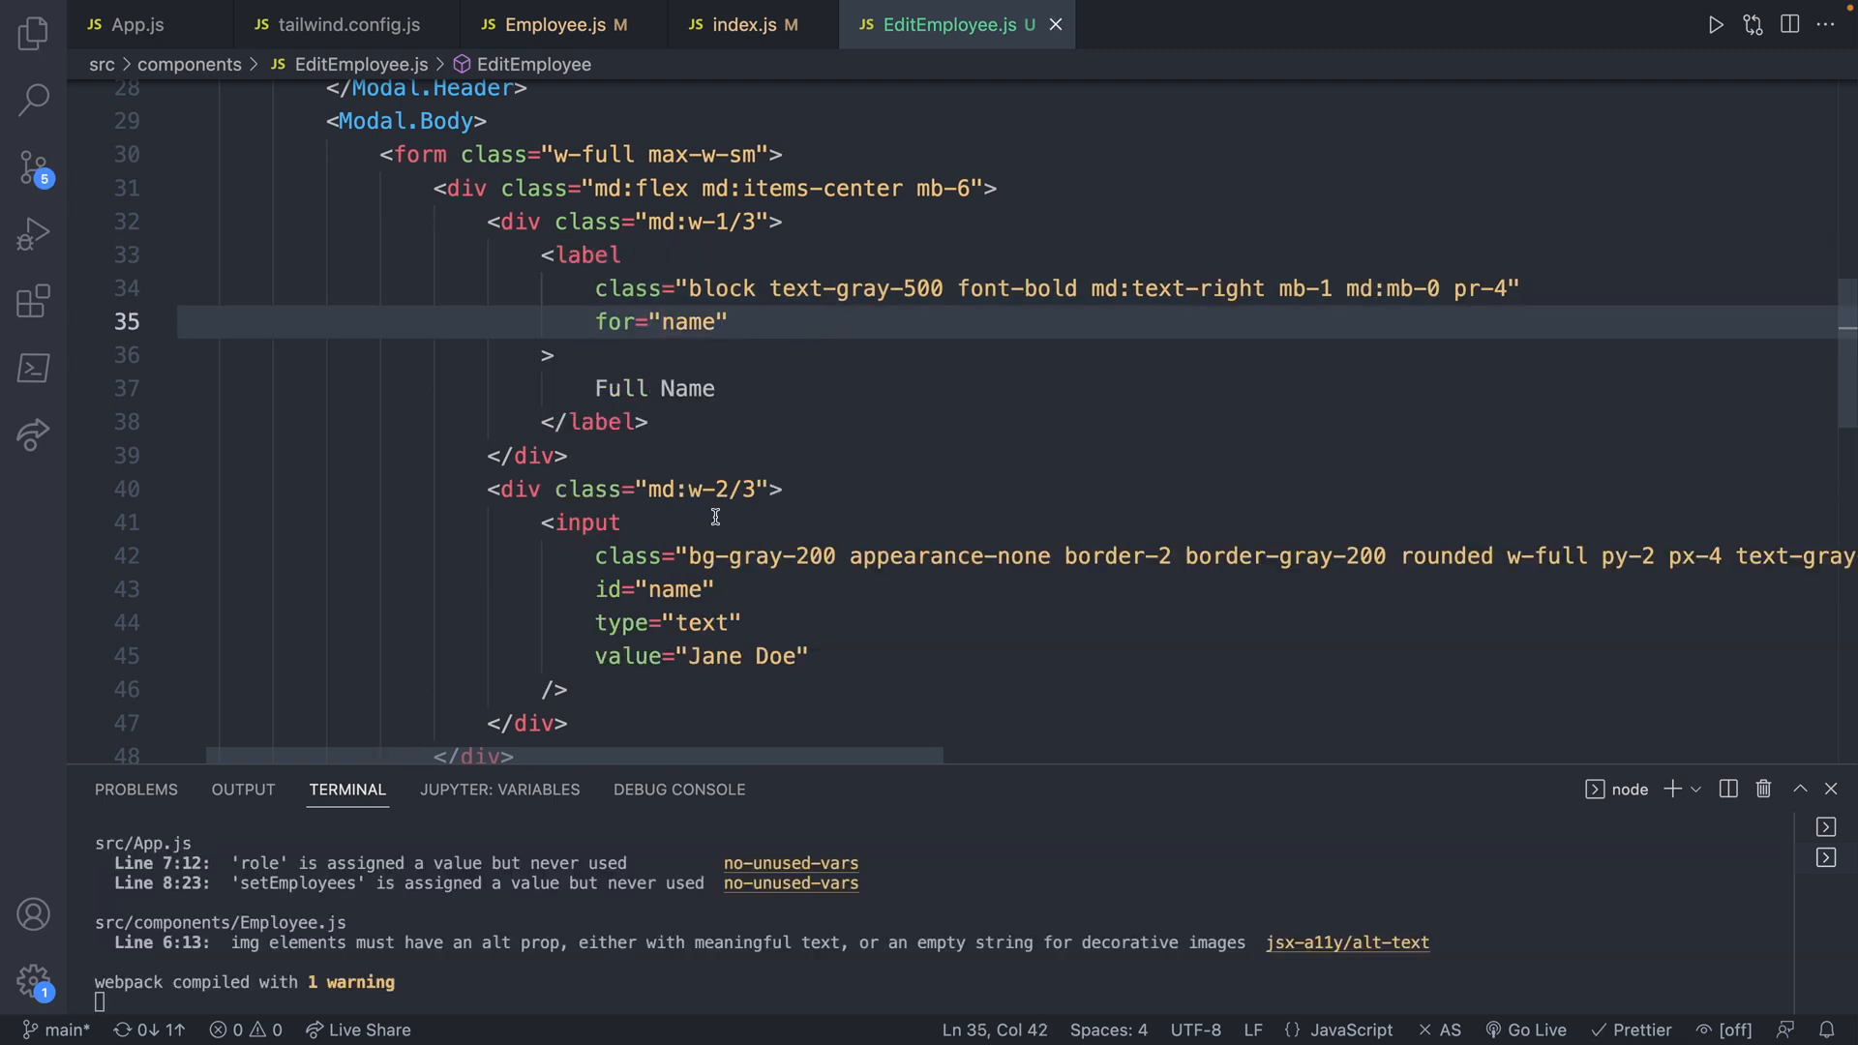
click(512, 459)
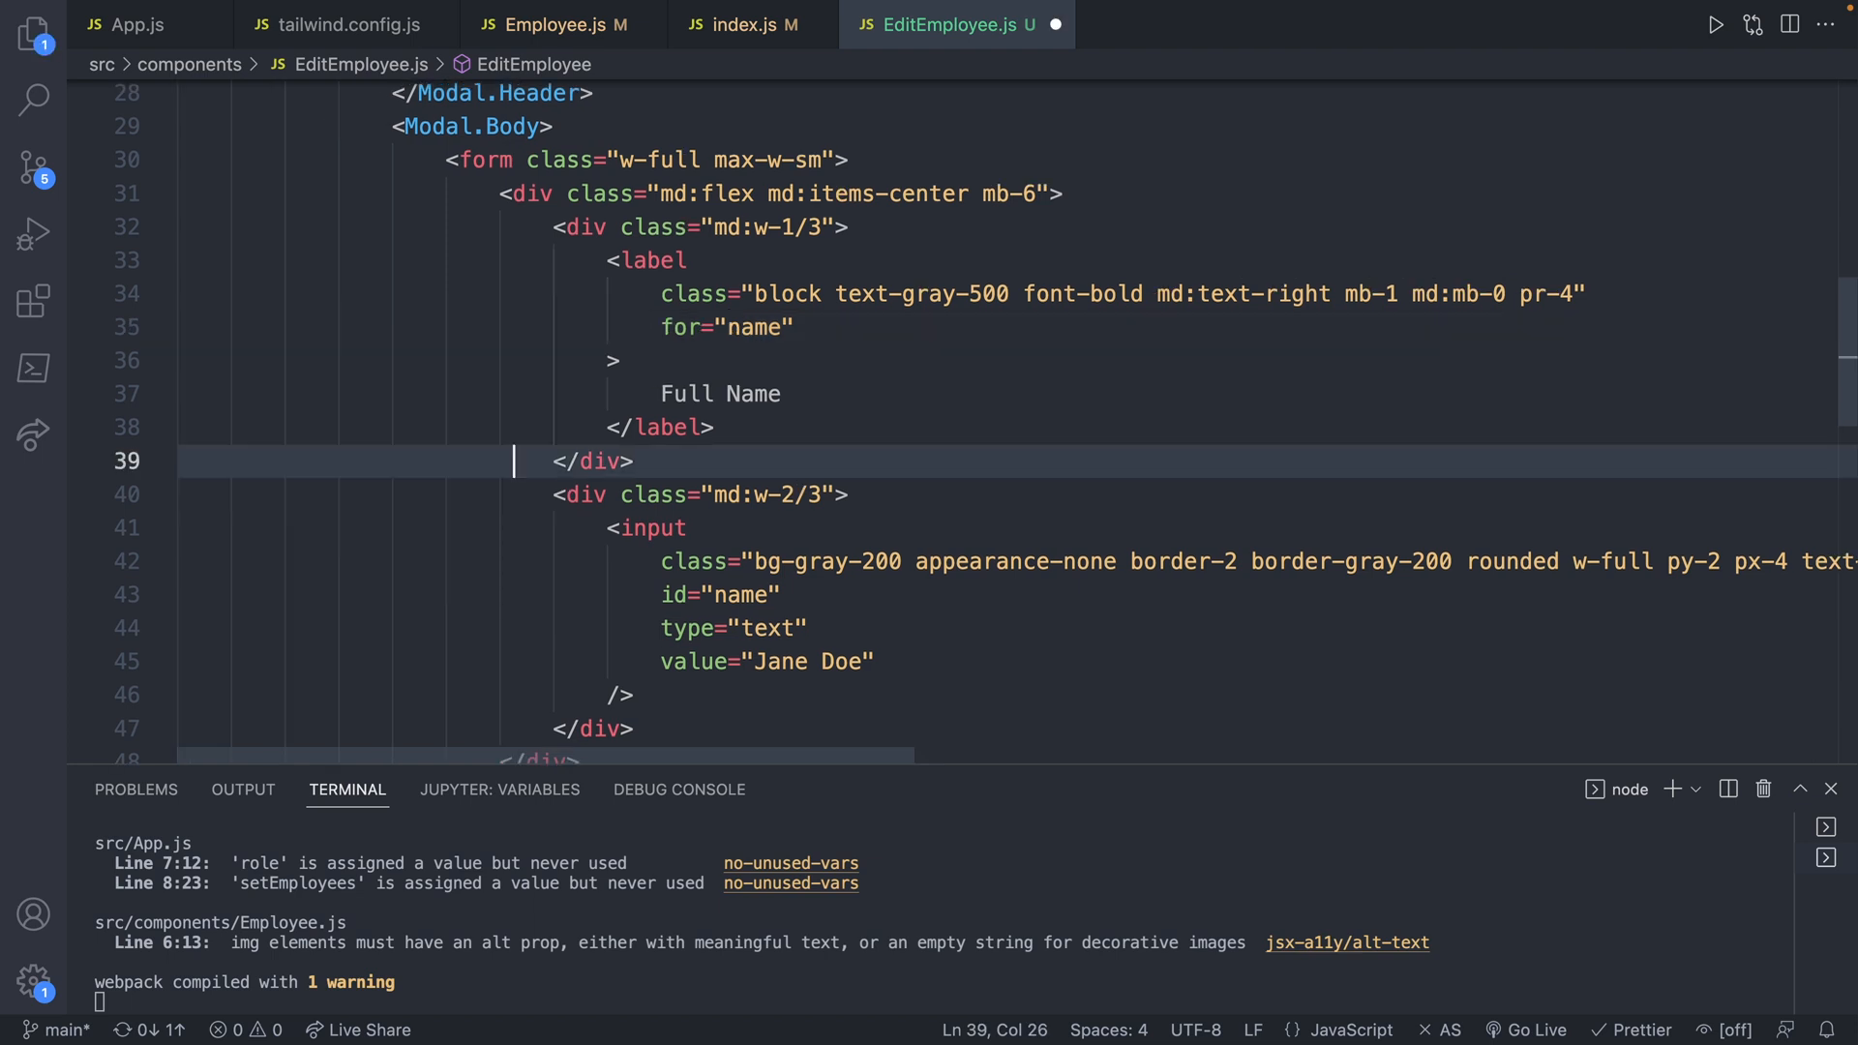
- Search the file for 'class' with 'className' as the replacement text
key(ctrl+f)
key(Return)
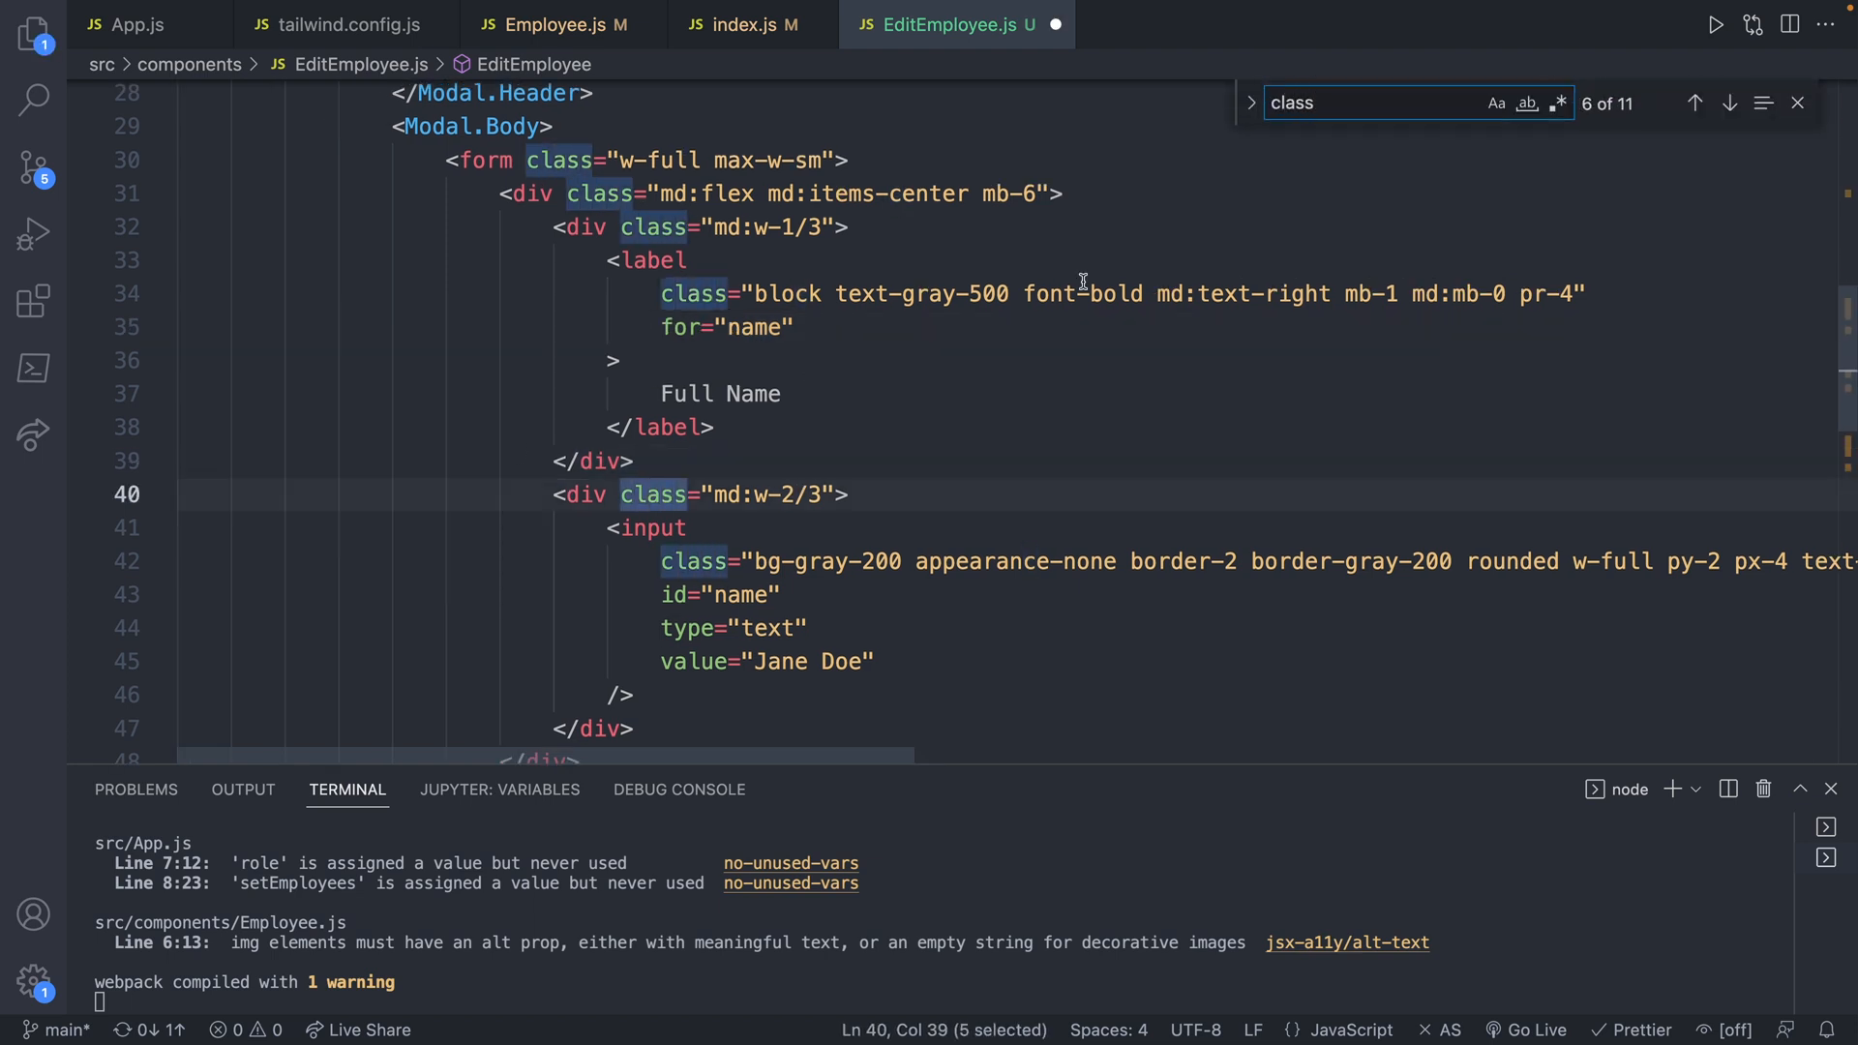
click(1253, 111)
text(classname)
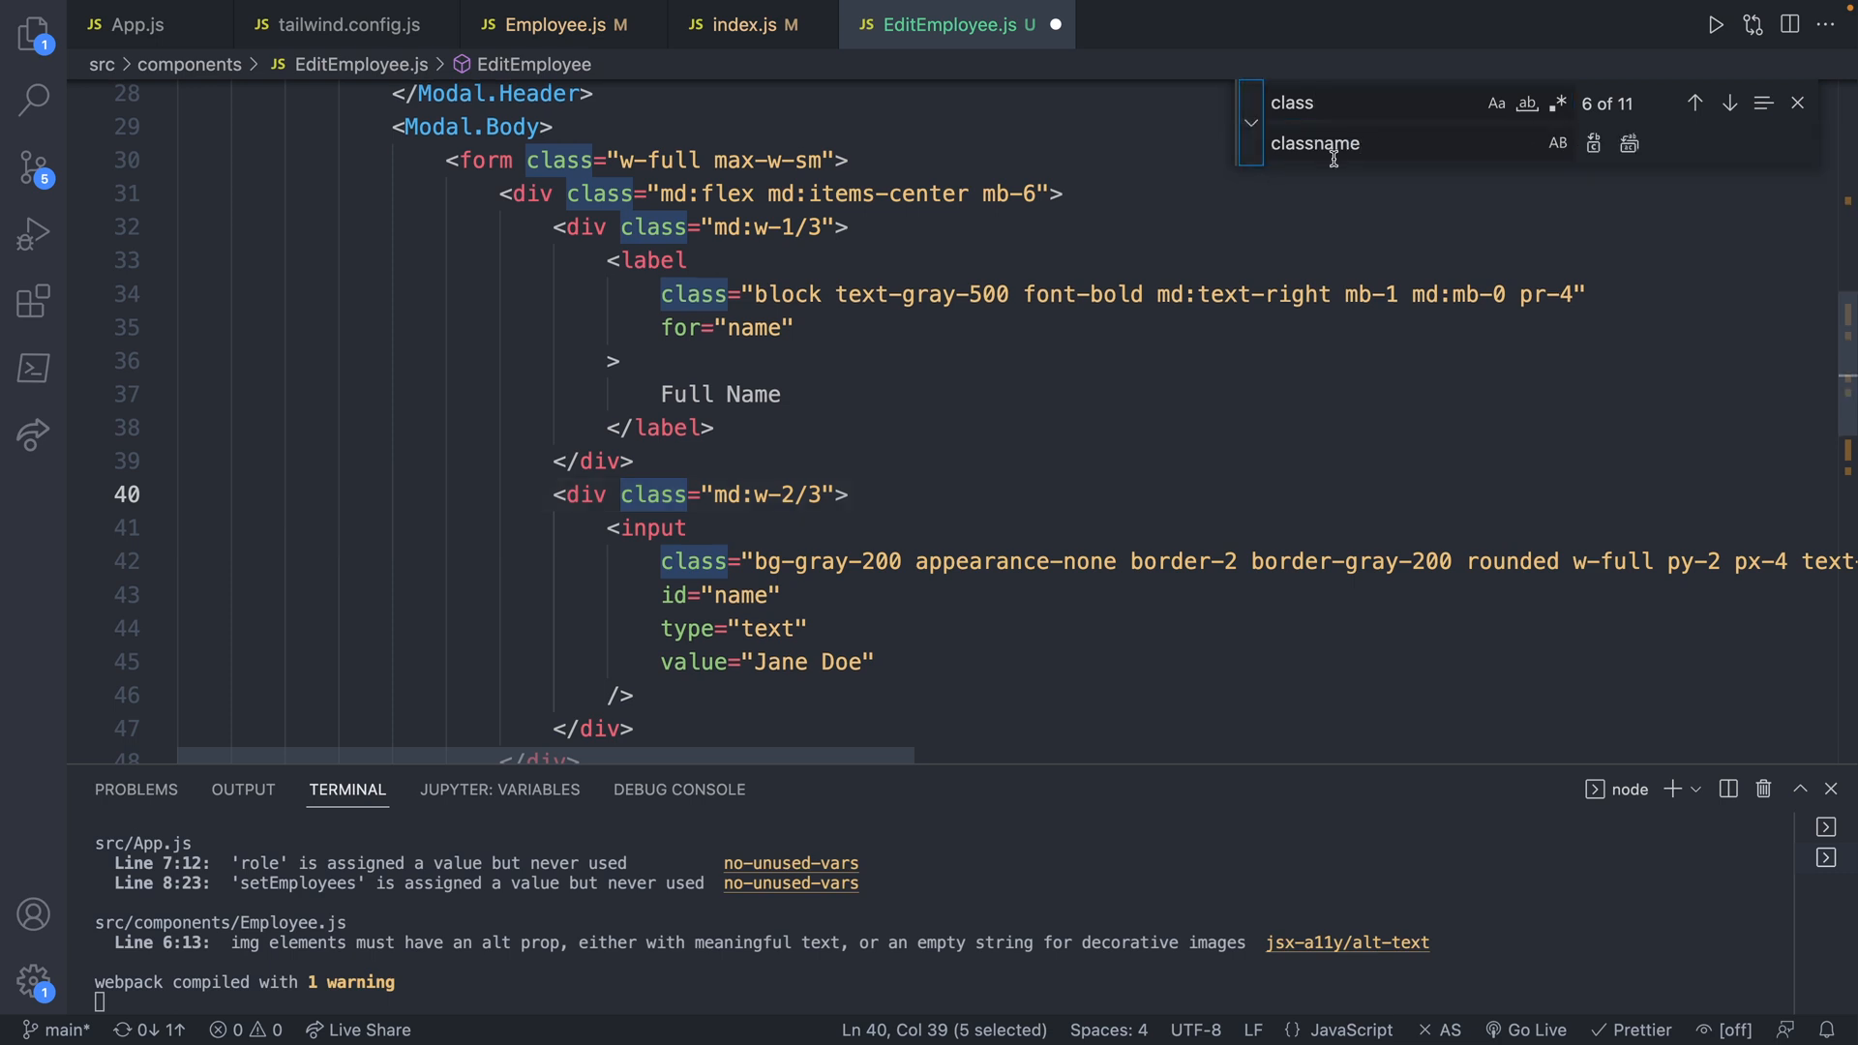
click(1335, 156)
key(BackSpace)
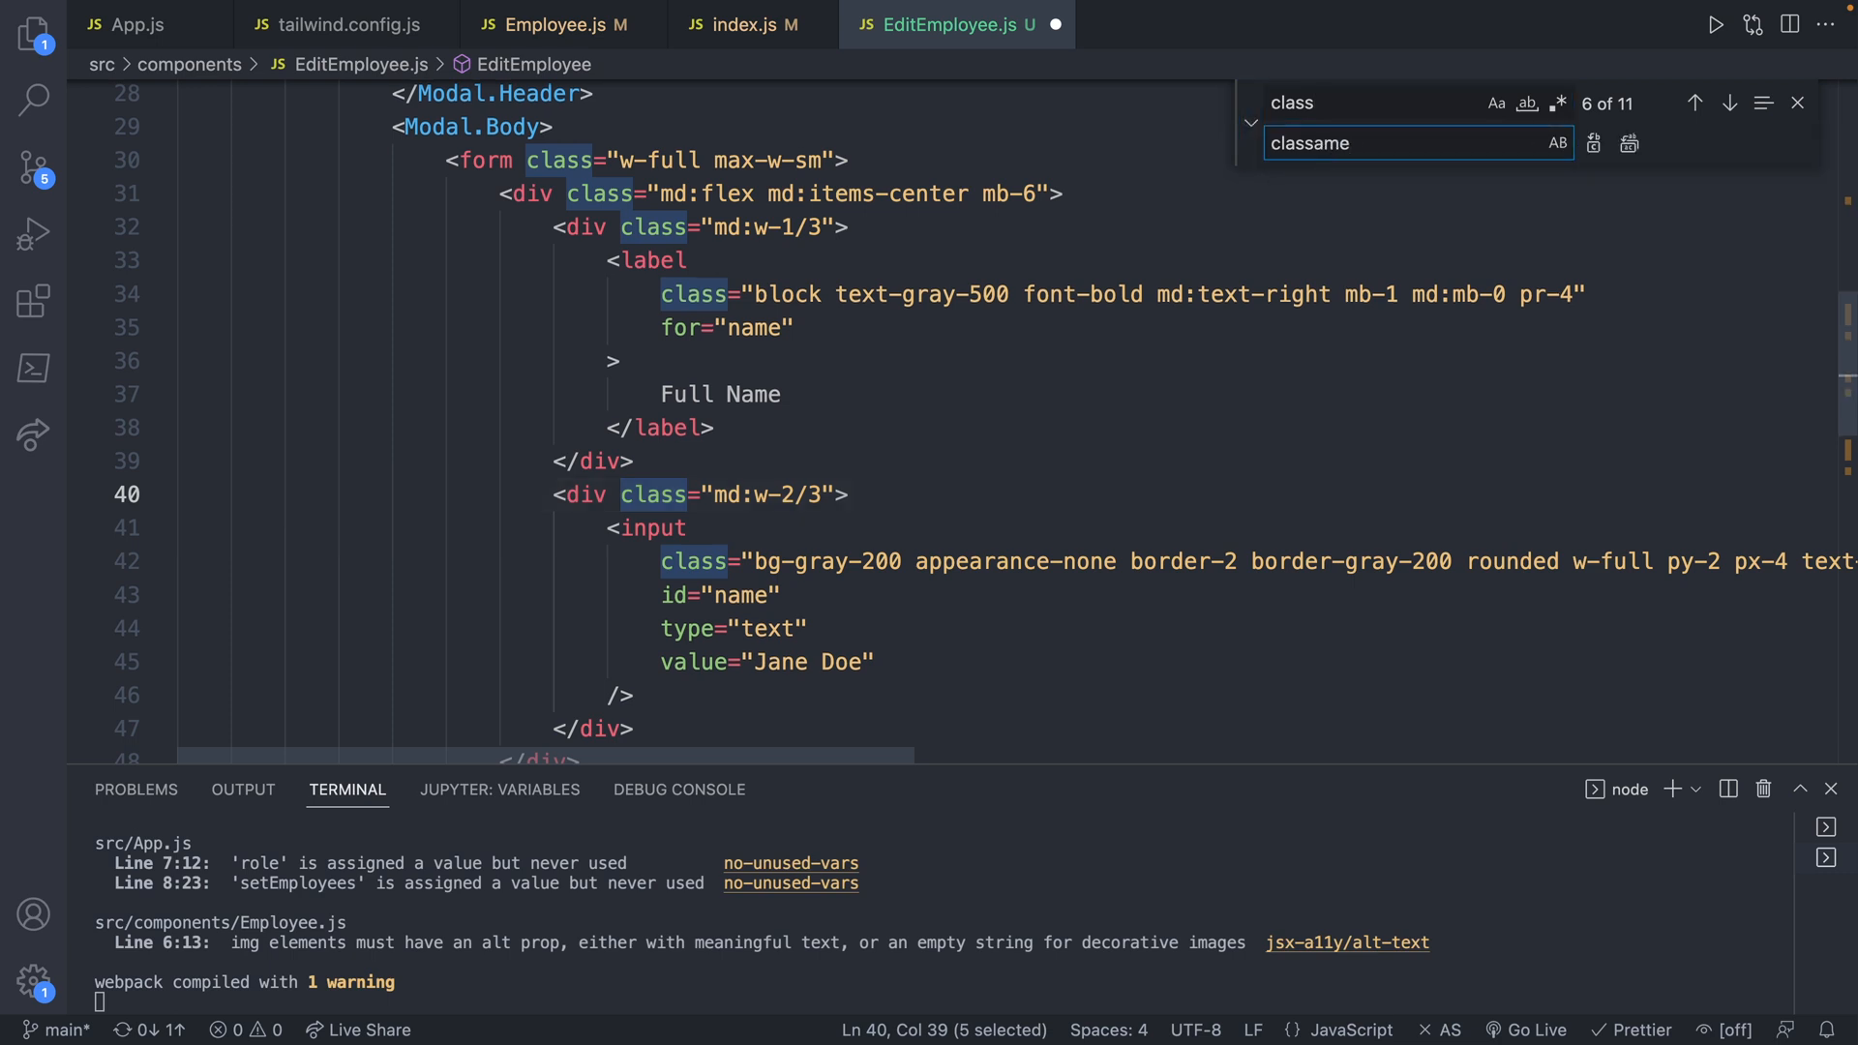
text(N)
- Replace each class match in the form markup with className, then dismiss find and replace
click(1591, 145)
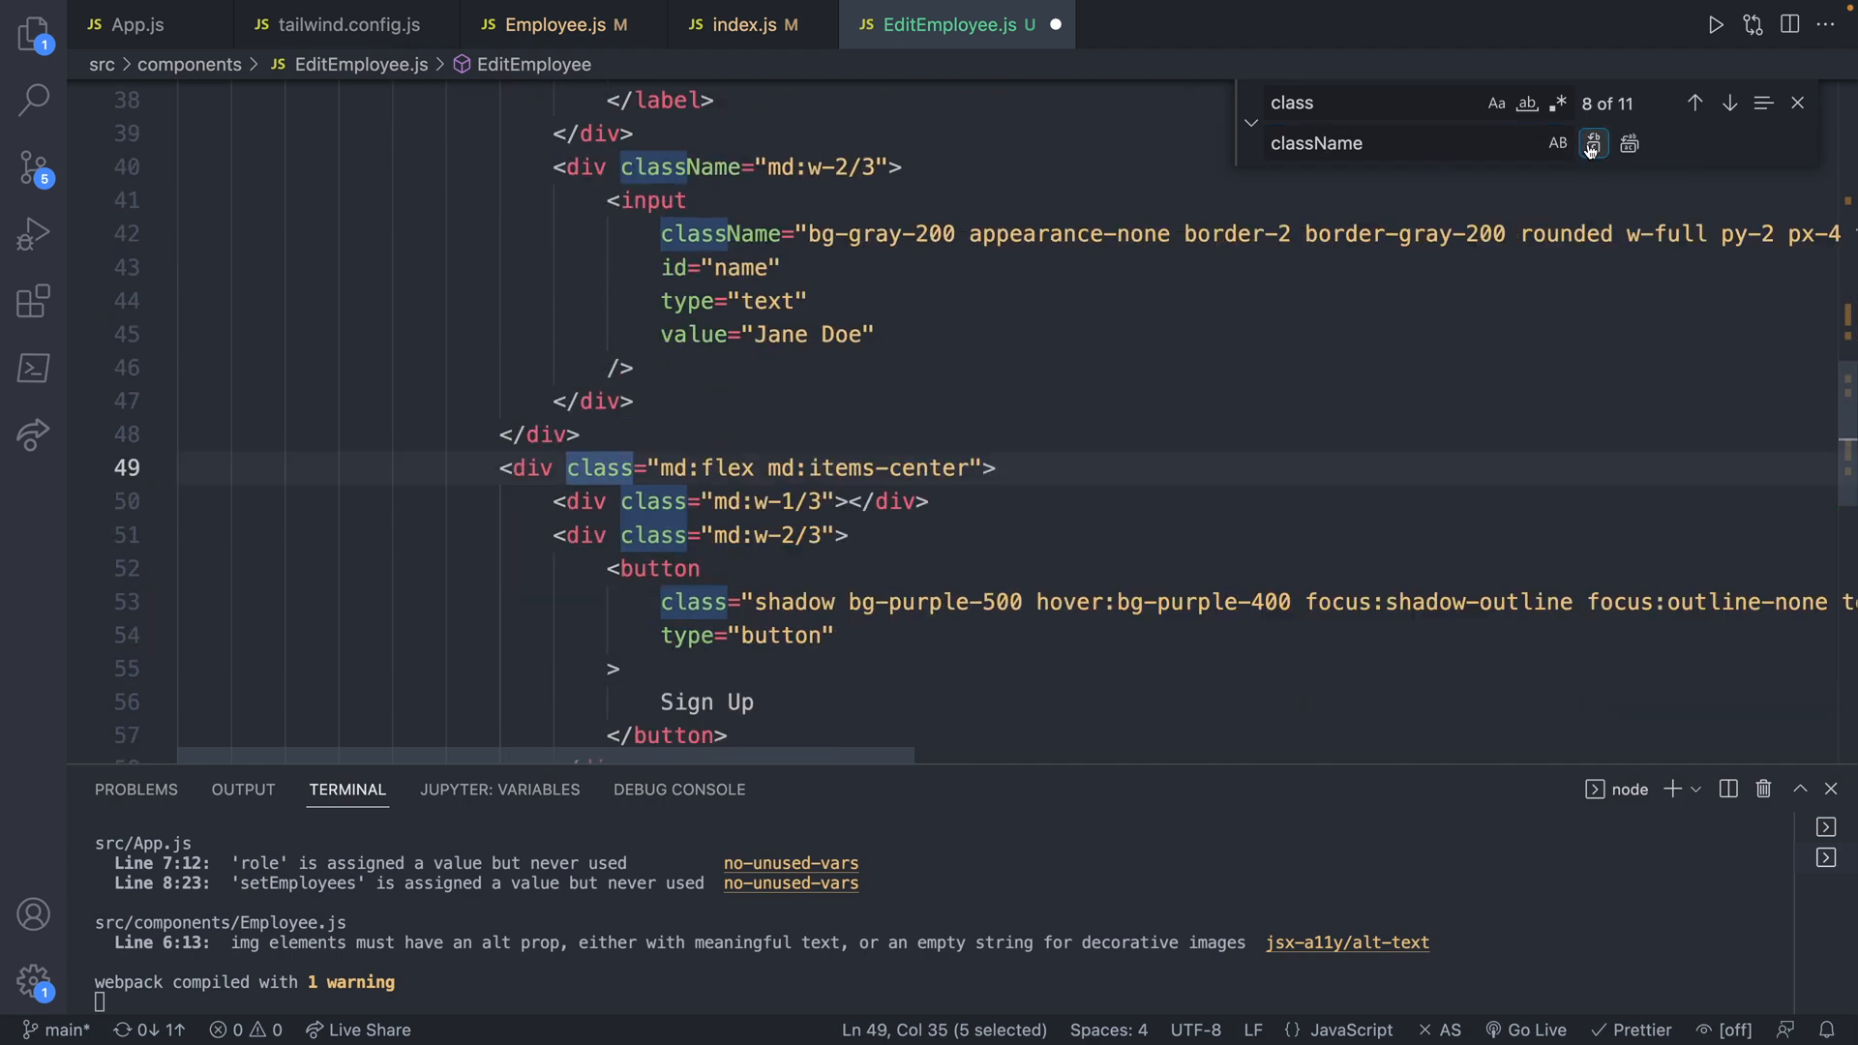
click(1592, 143)
click(1591, 144)
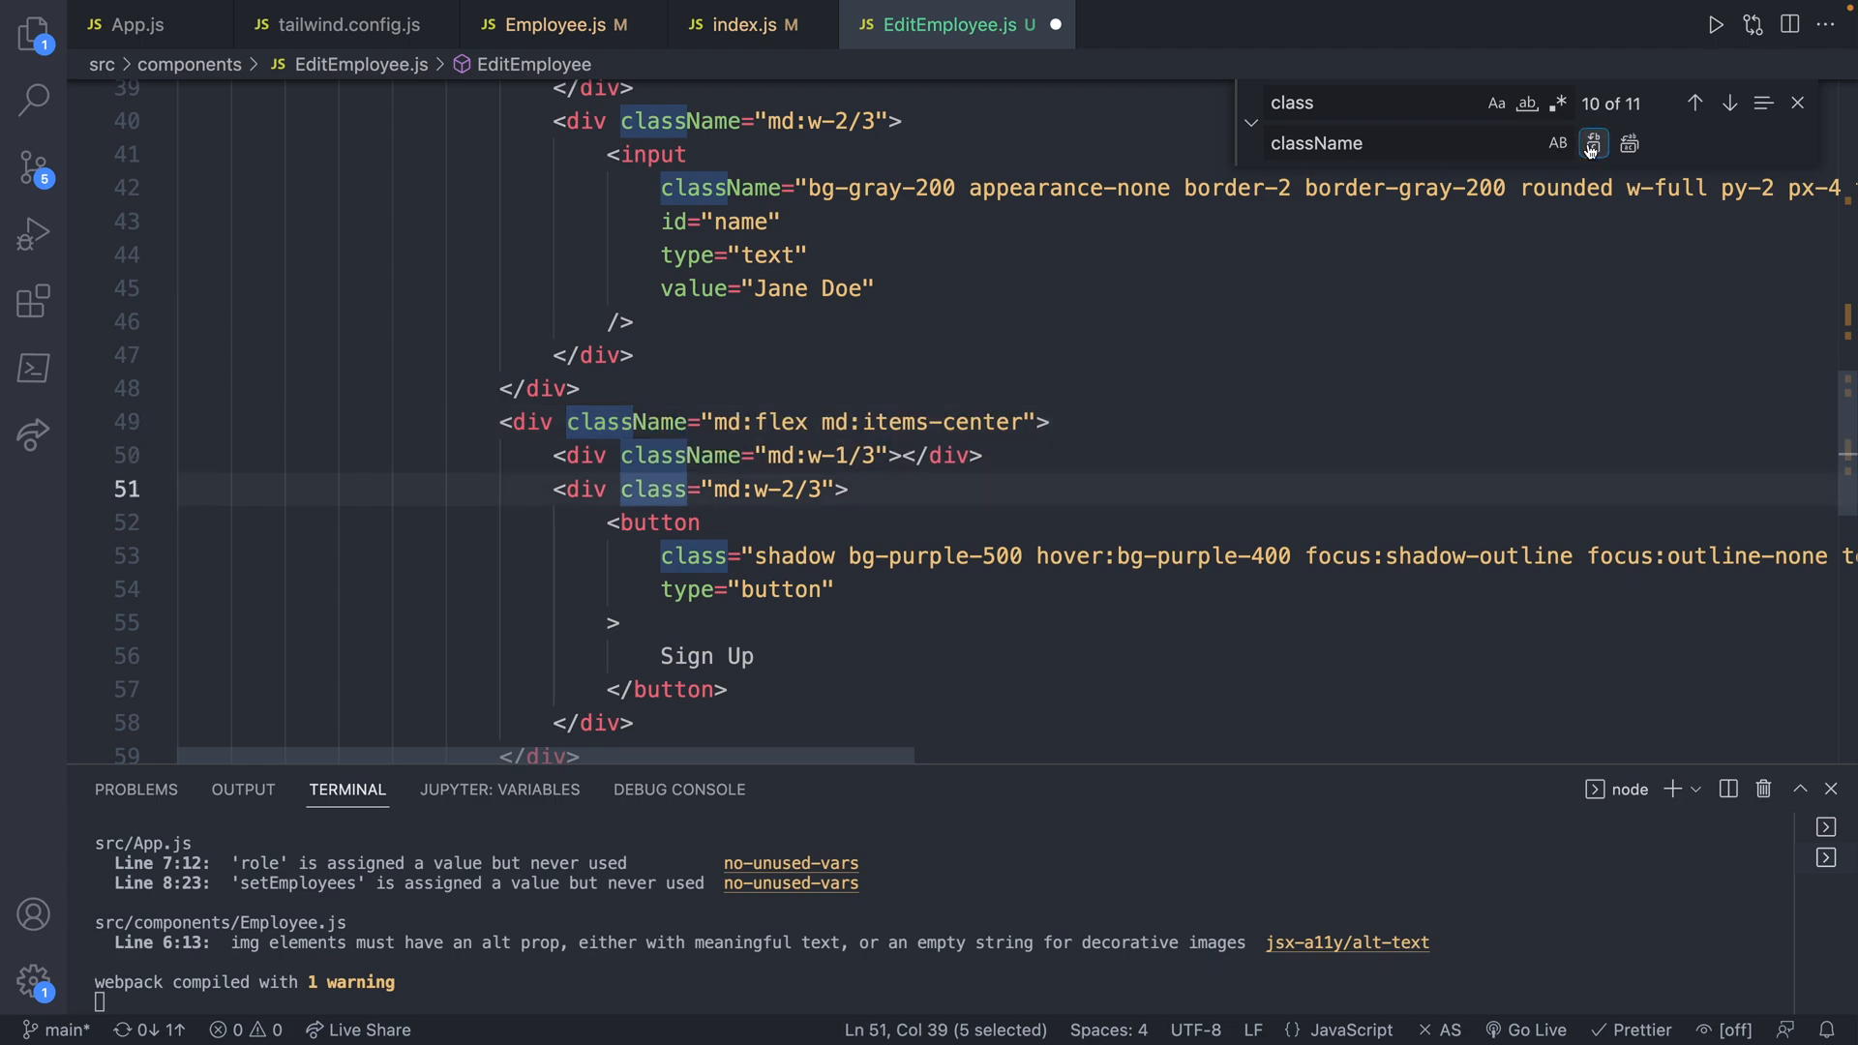
click(1591, 143)
click(1590, 144)
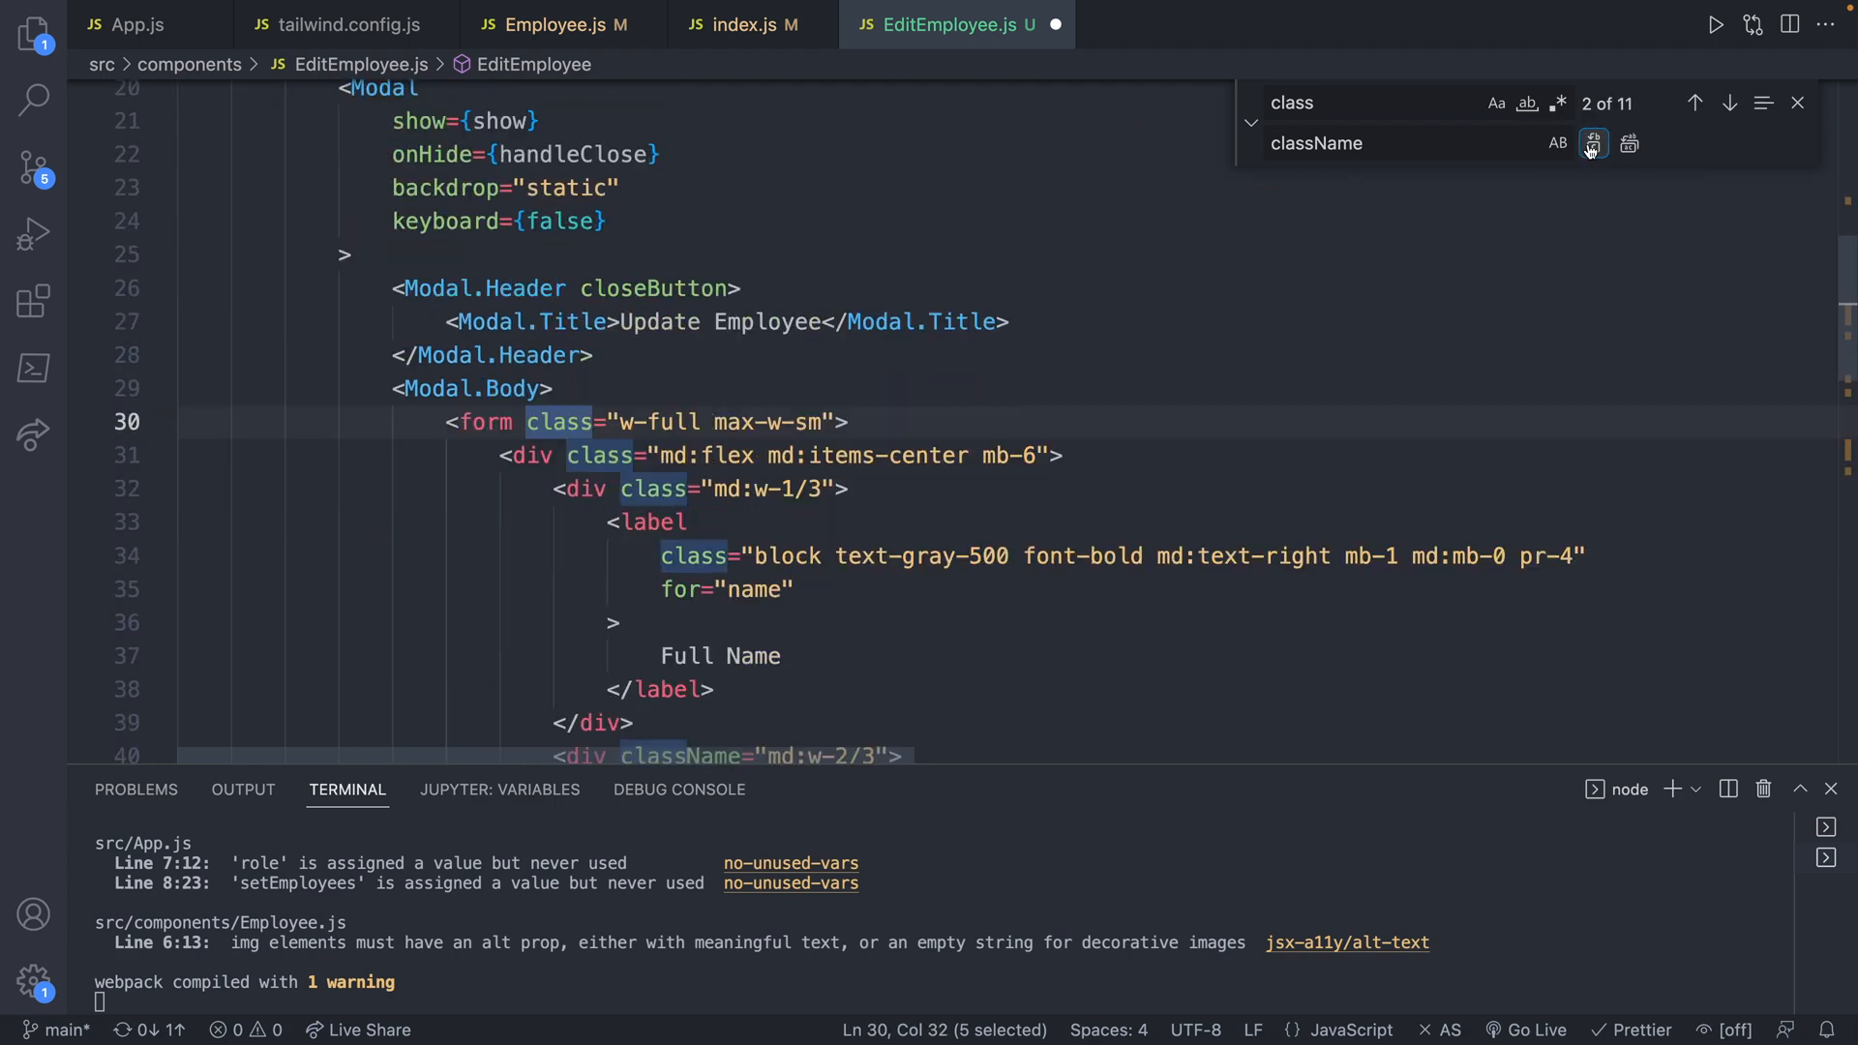
key(ctrl+z)
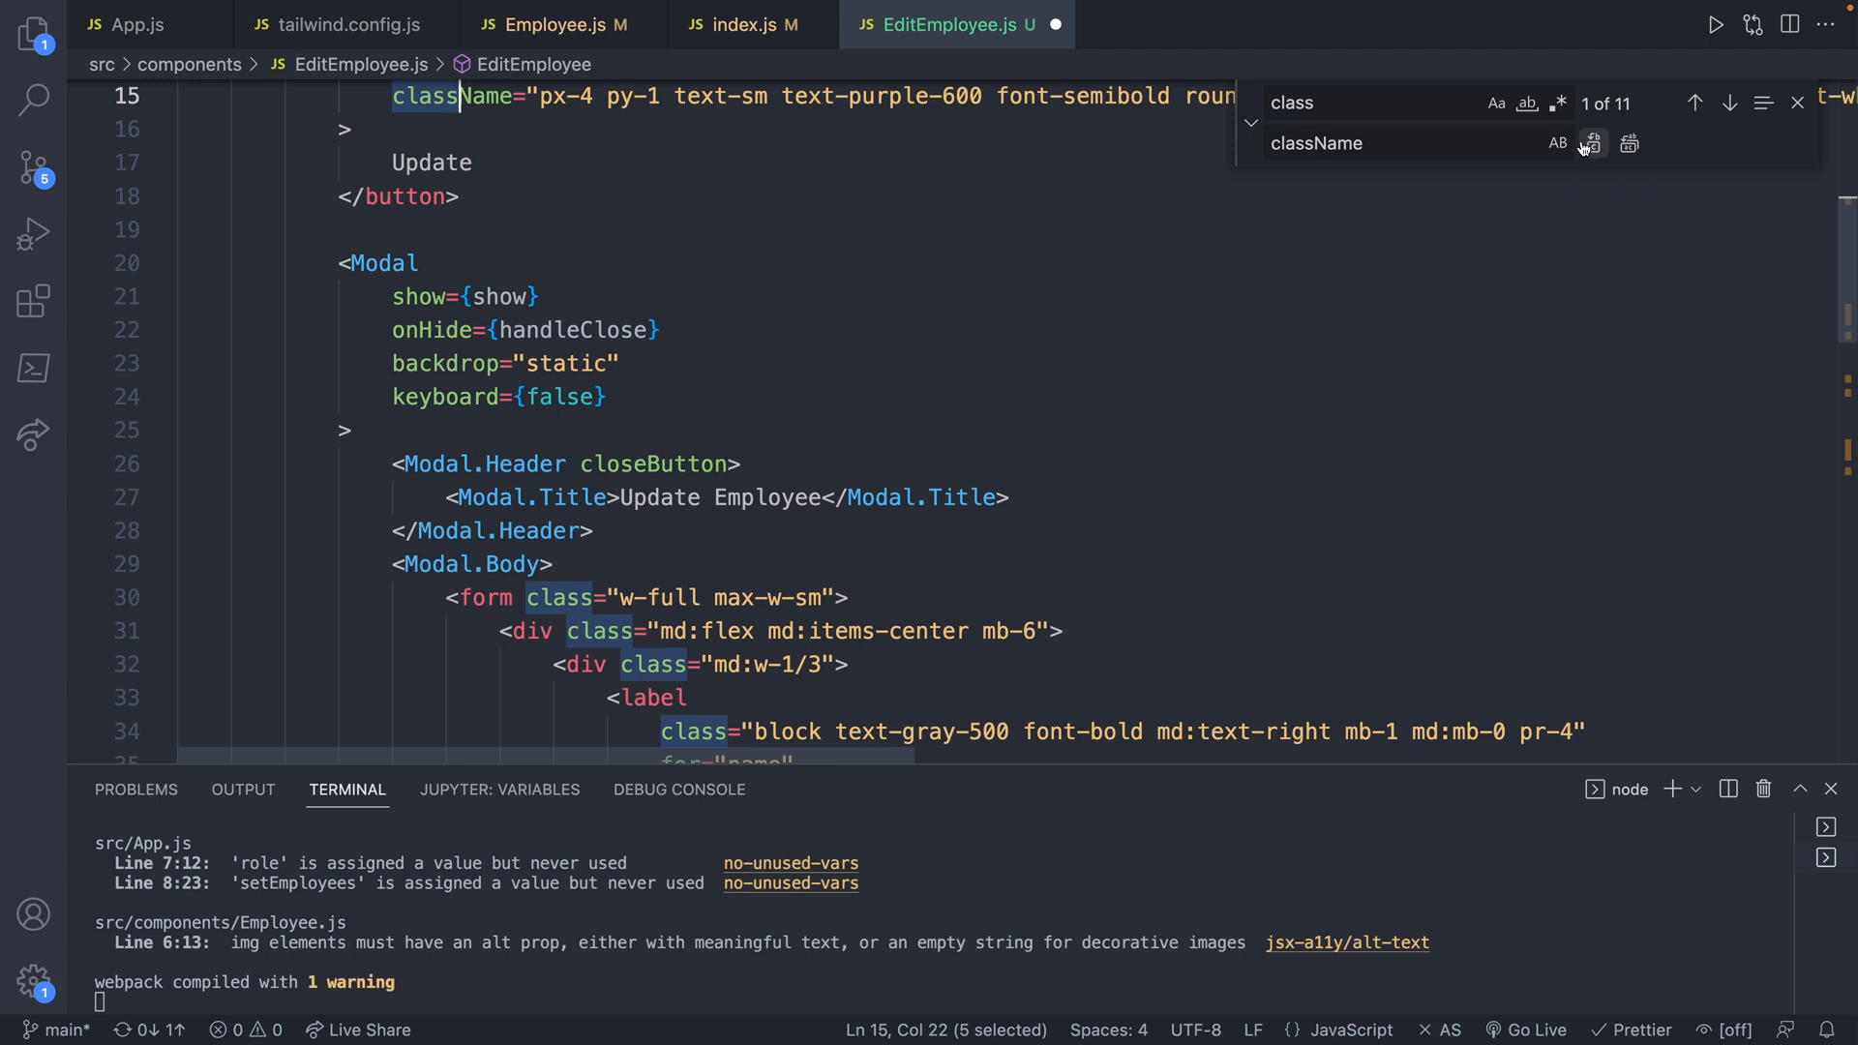
click(1729, 106)
click(1592, 143)
click(1592, 143)
click(1592, 143)
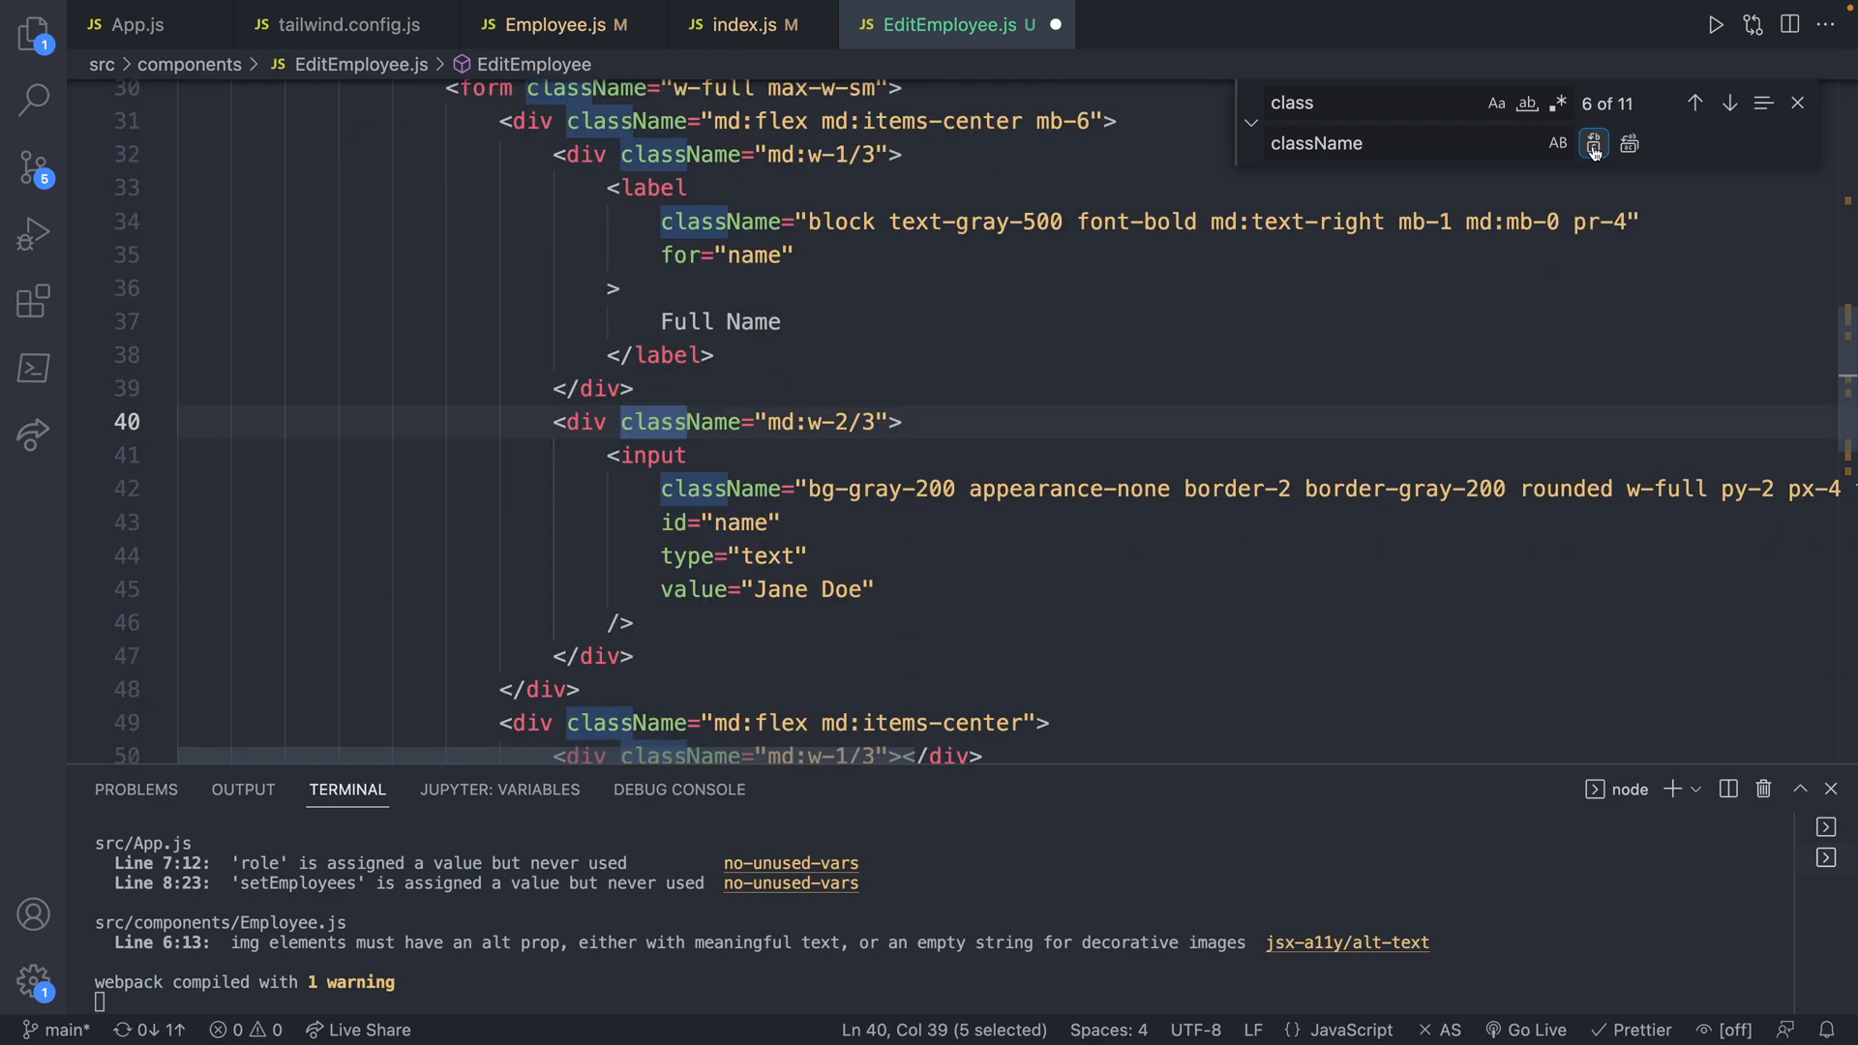
click(1797, 103)
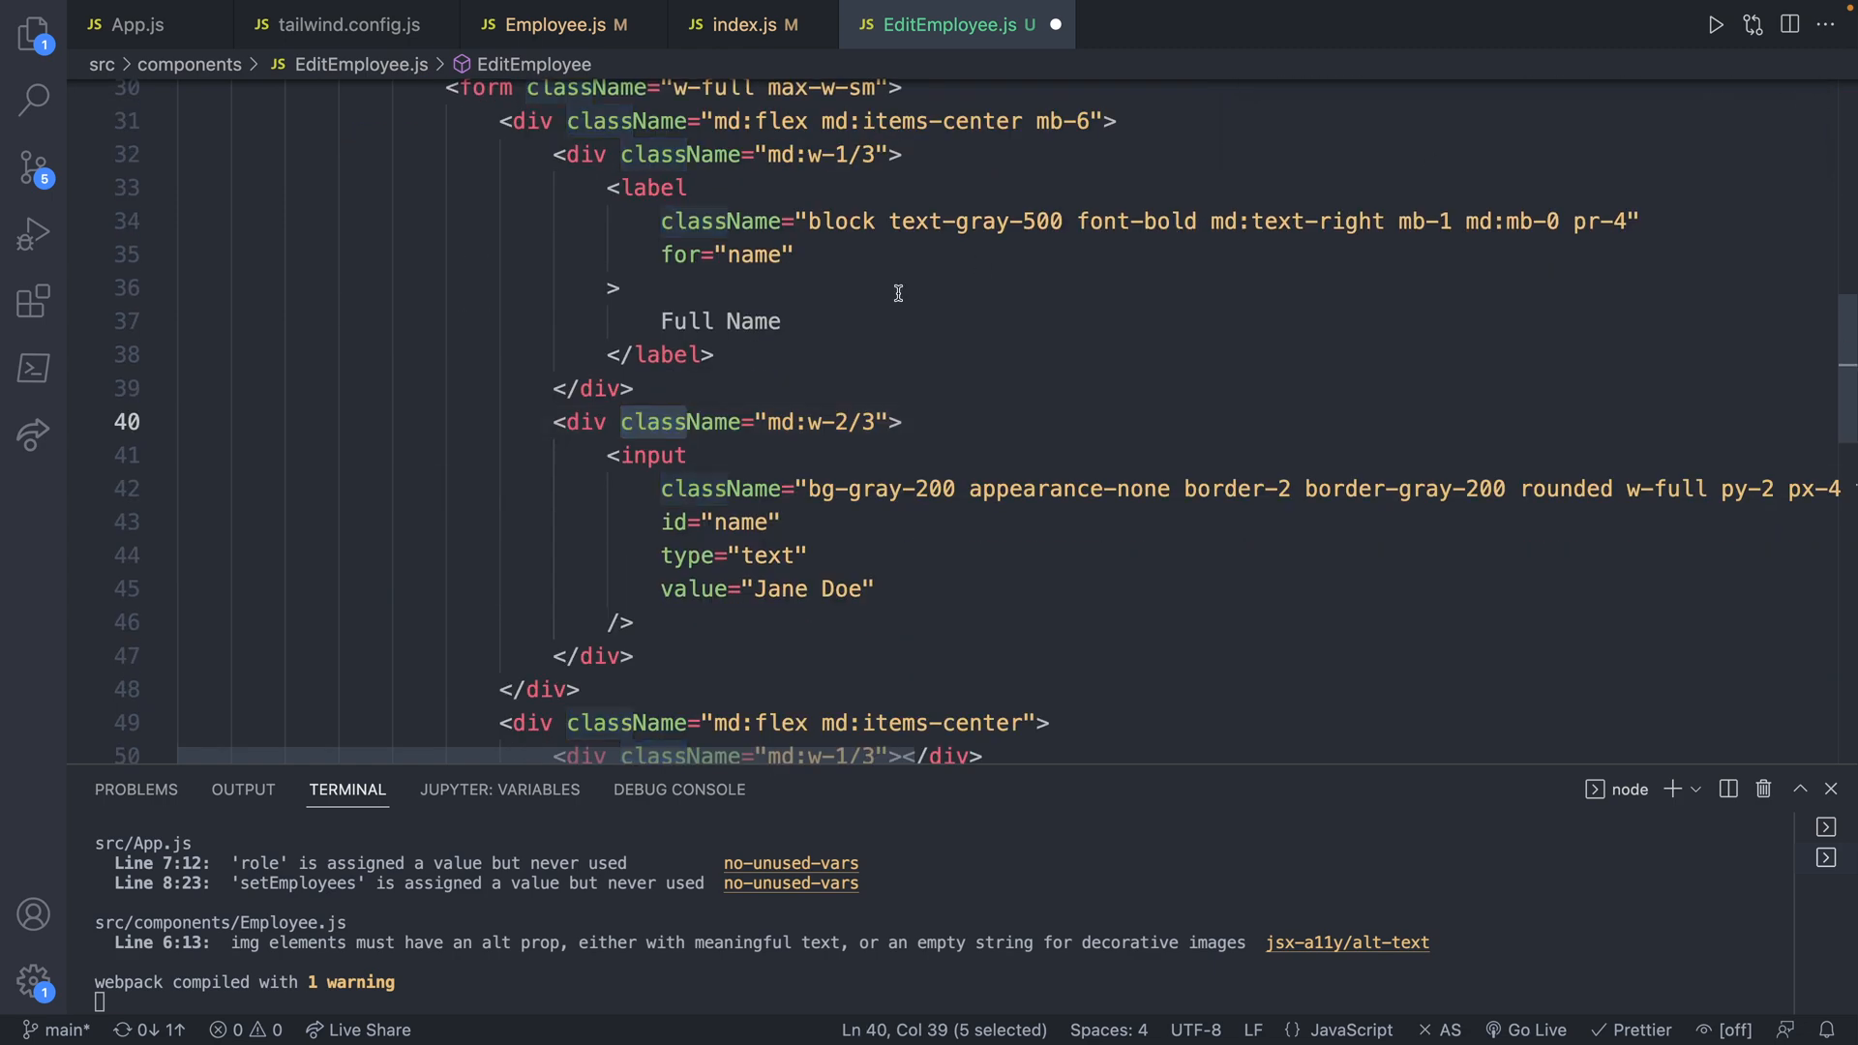
scroll(896, 295, up, 1)
scroll(898, 294, up, 2)
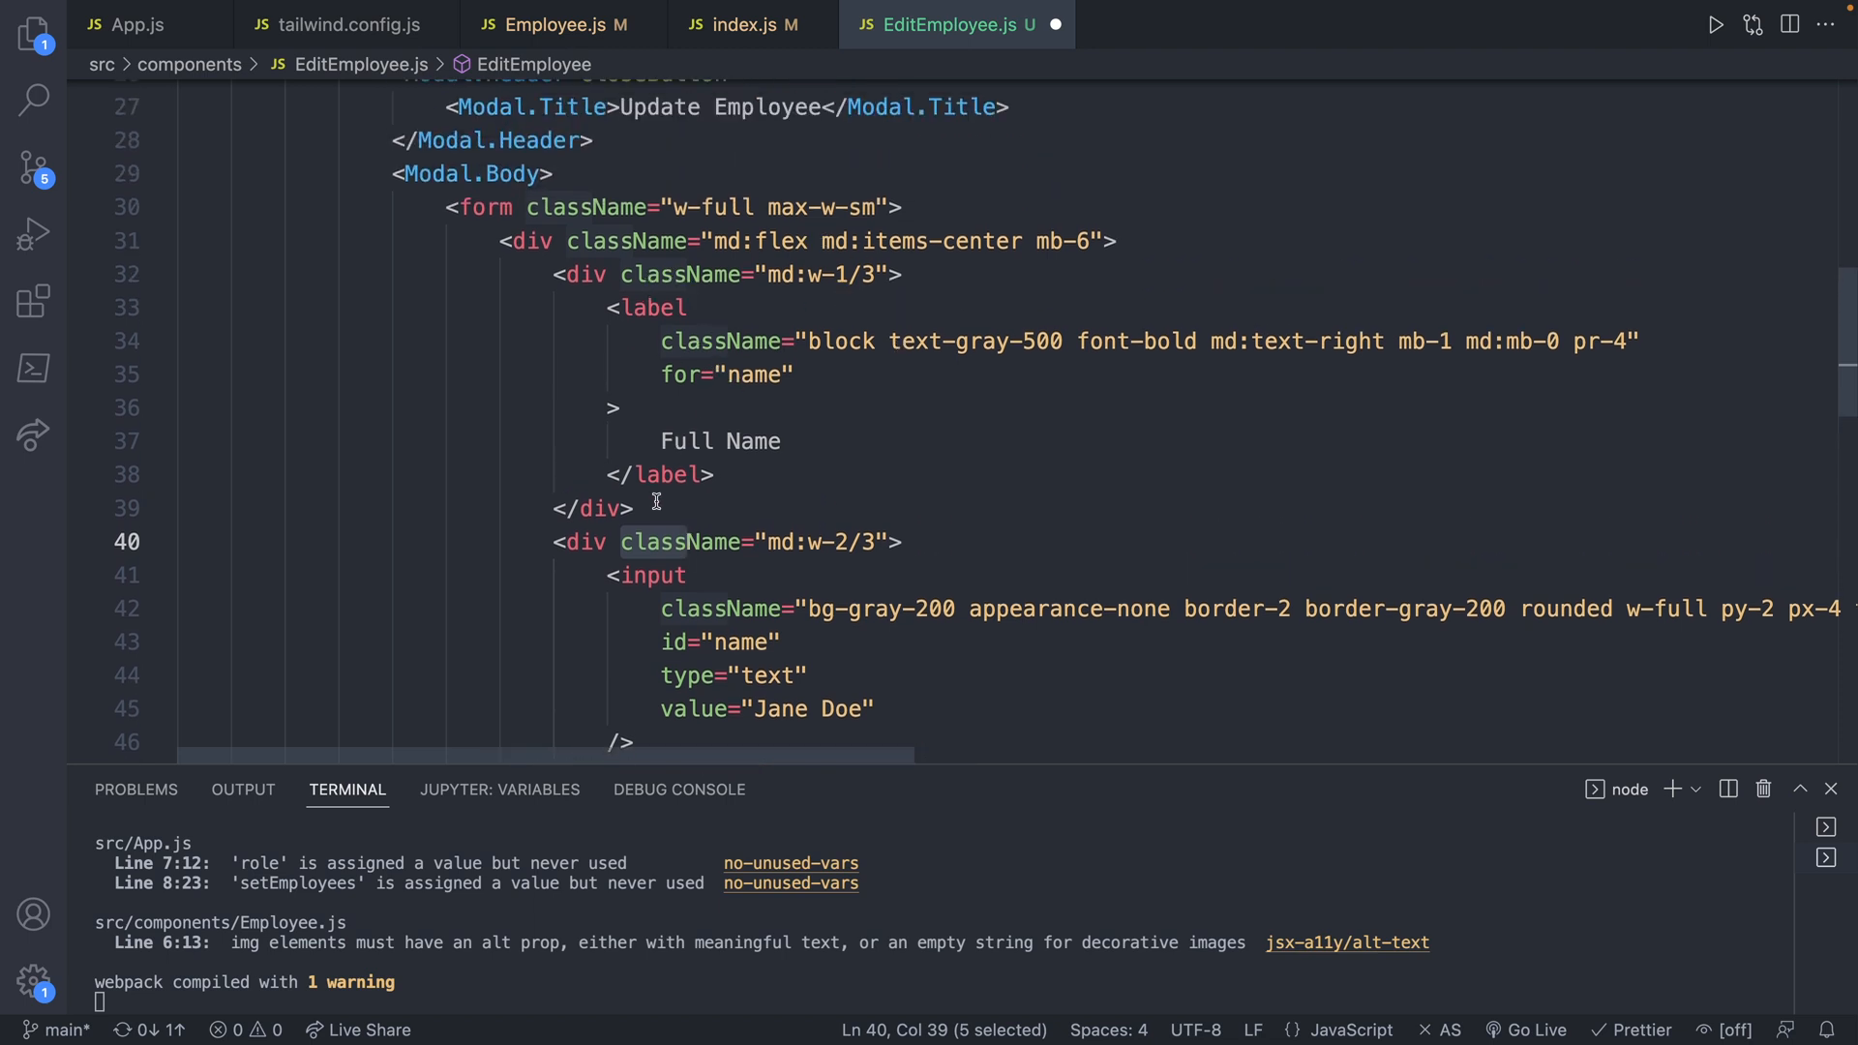
scroll(682, 522, down, 3)
scroll(682, 525, up, 2)
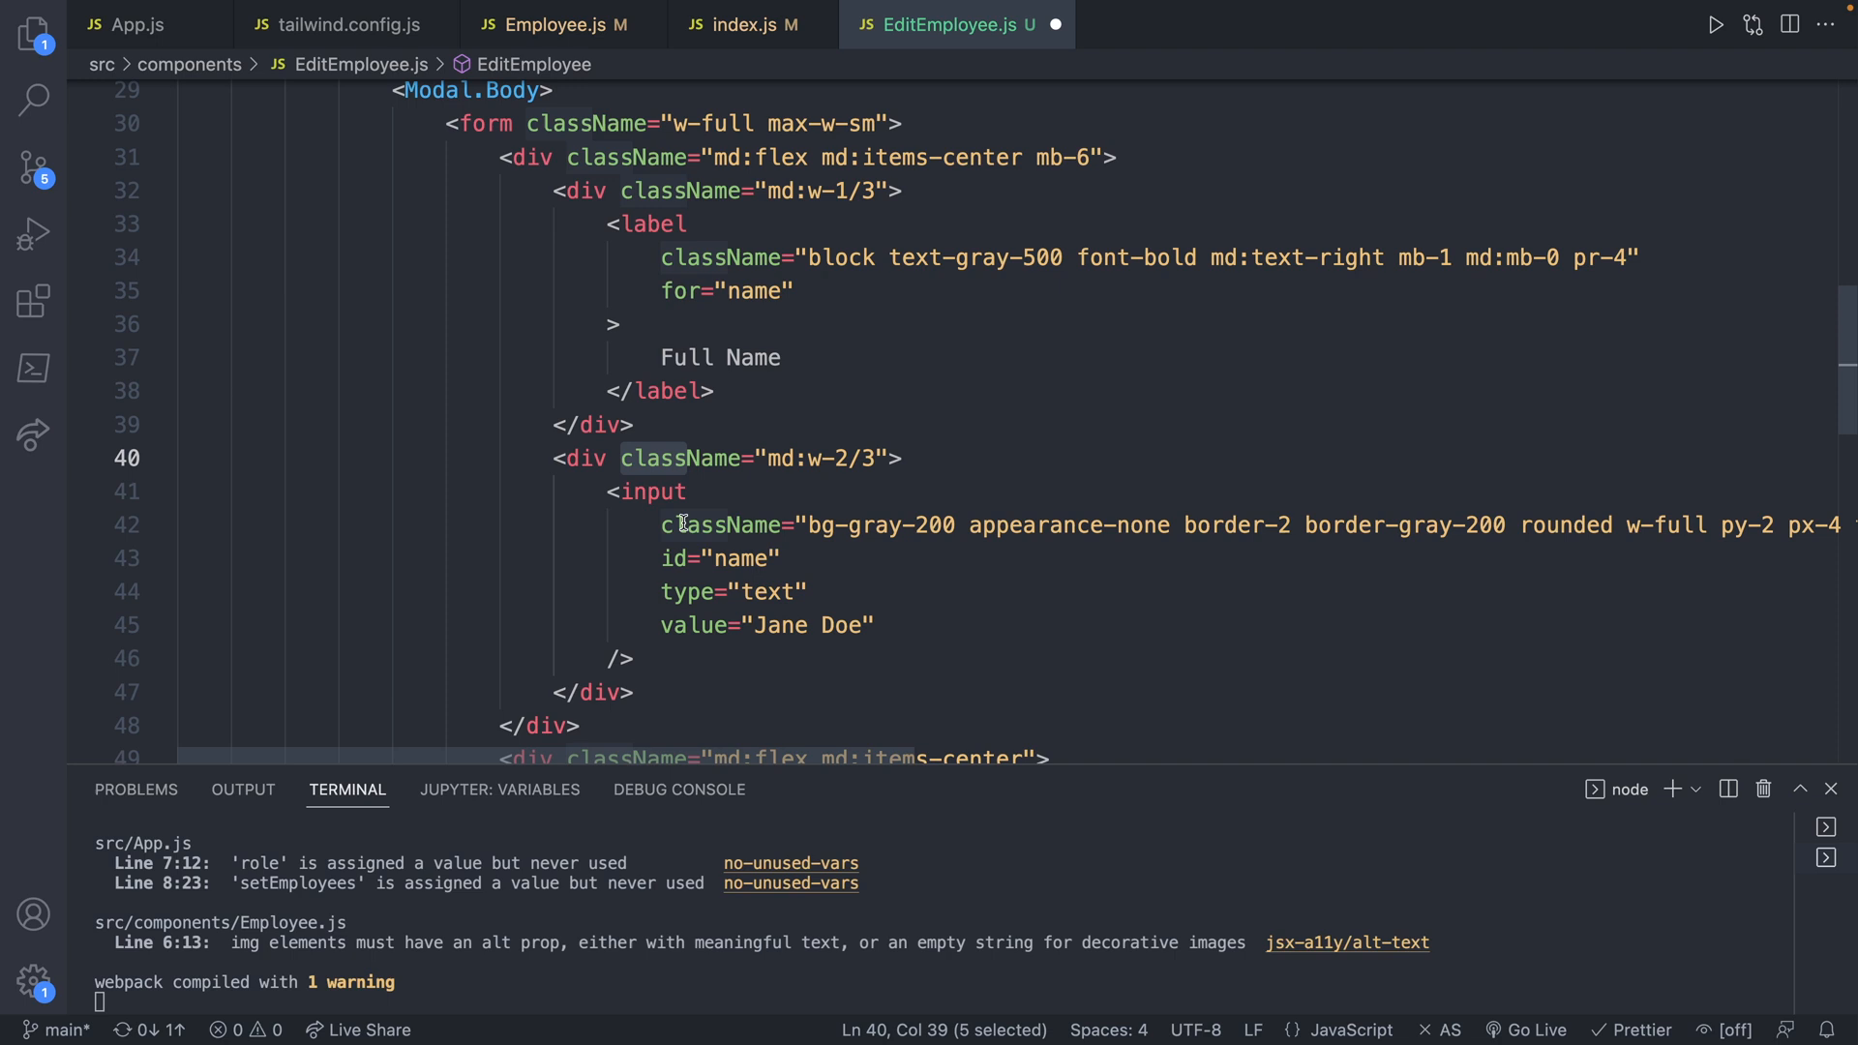
- Duplicate the Full Name field row as a second row below it
click(507, 160)
key(Left)
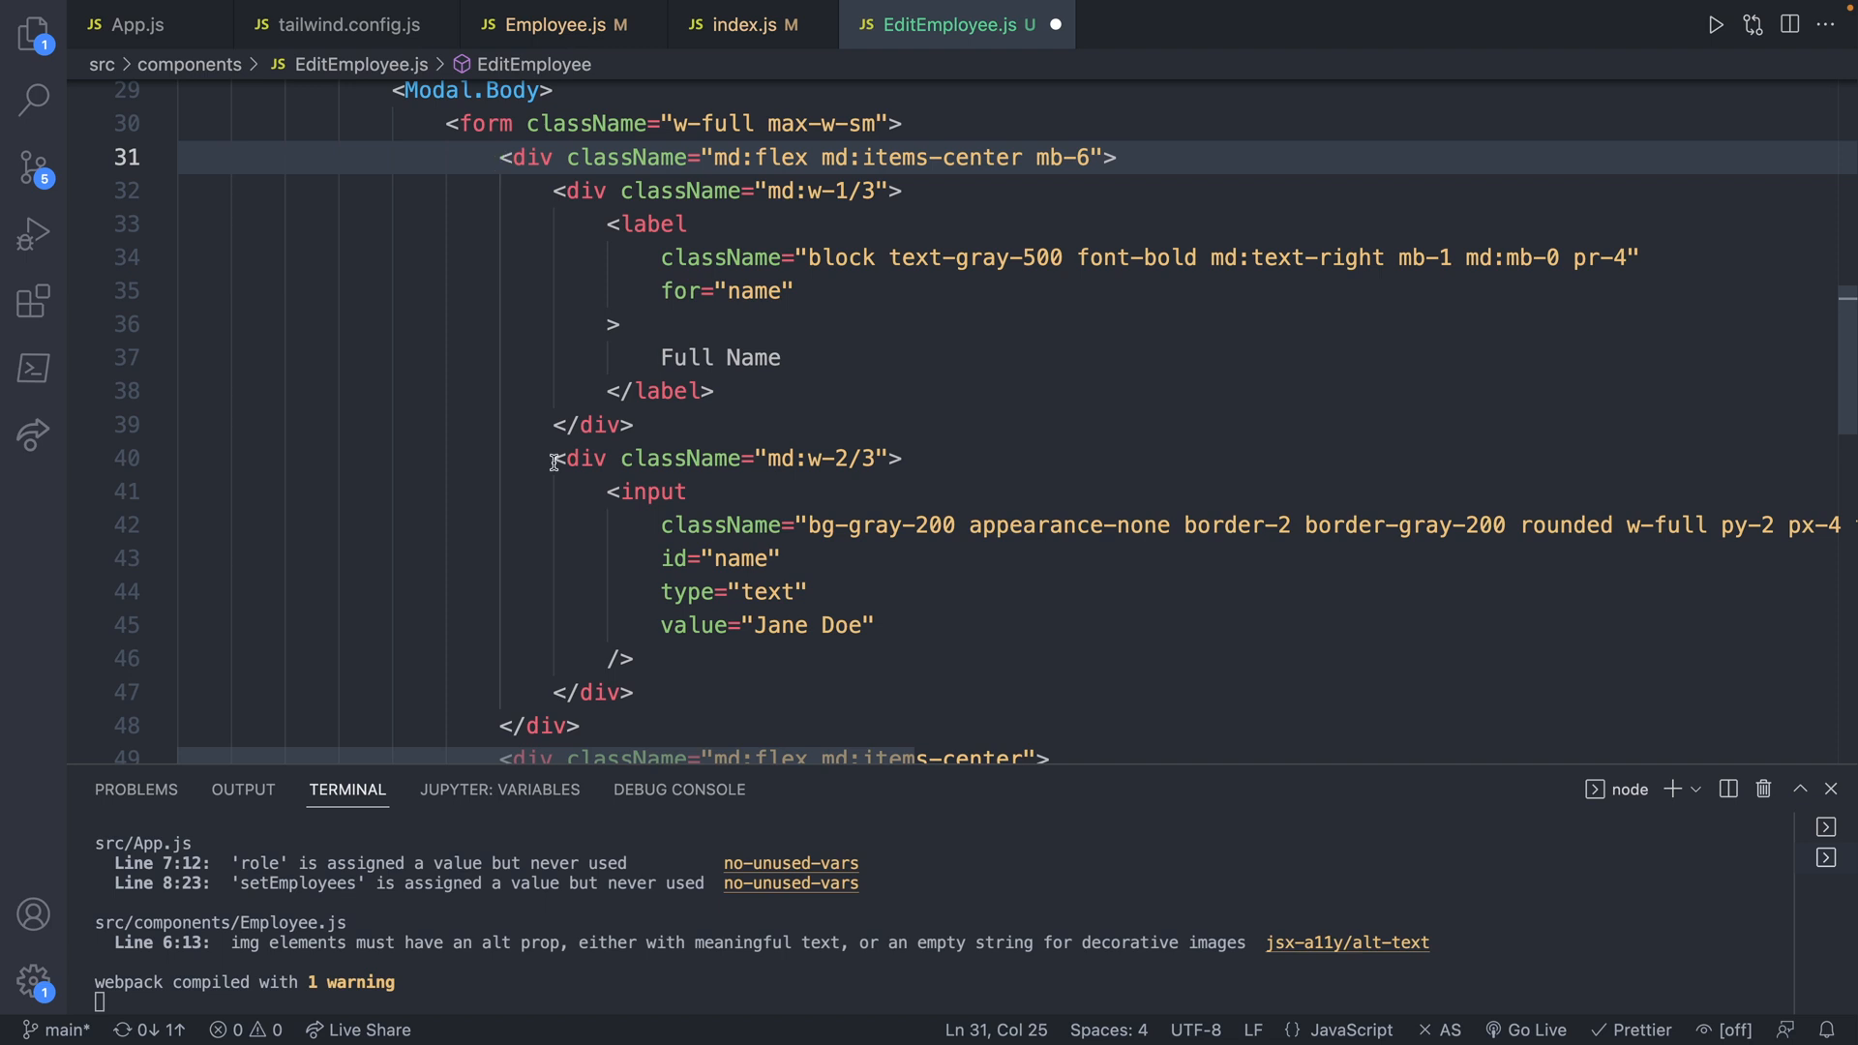
drag(593, 723, 202, 157)
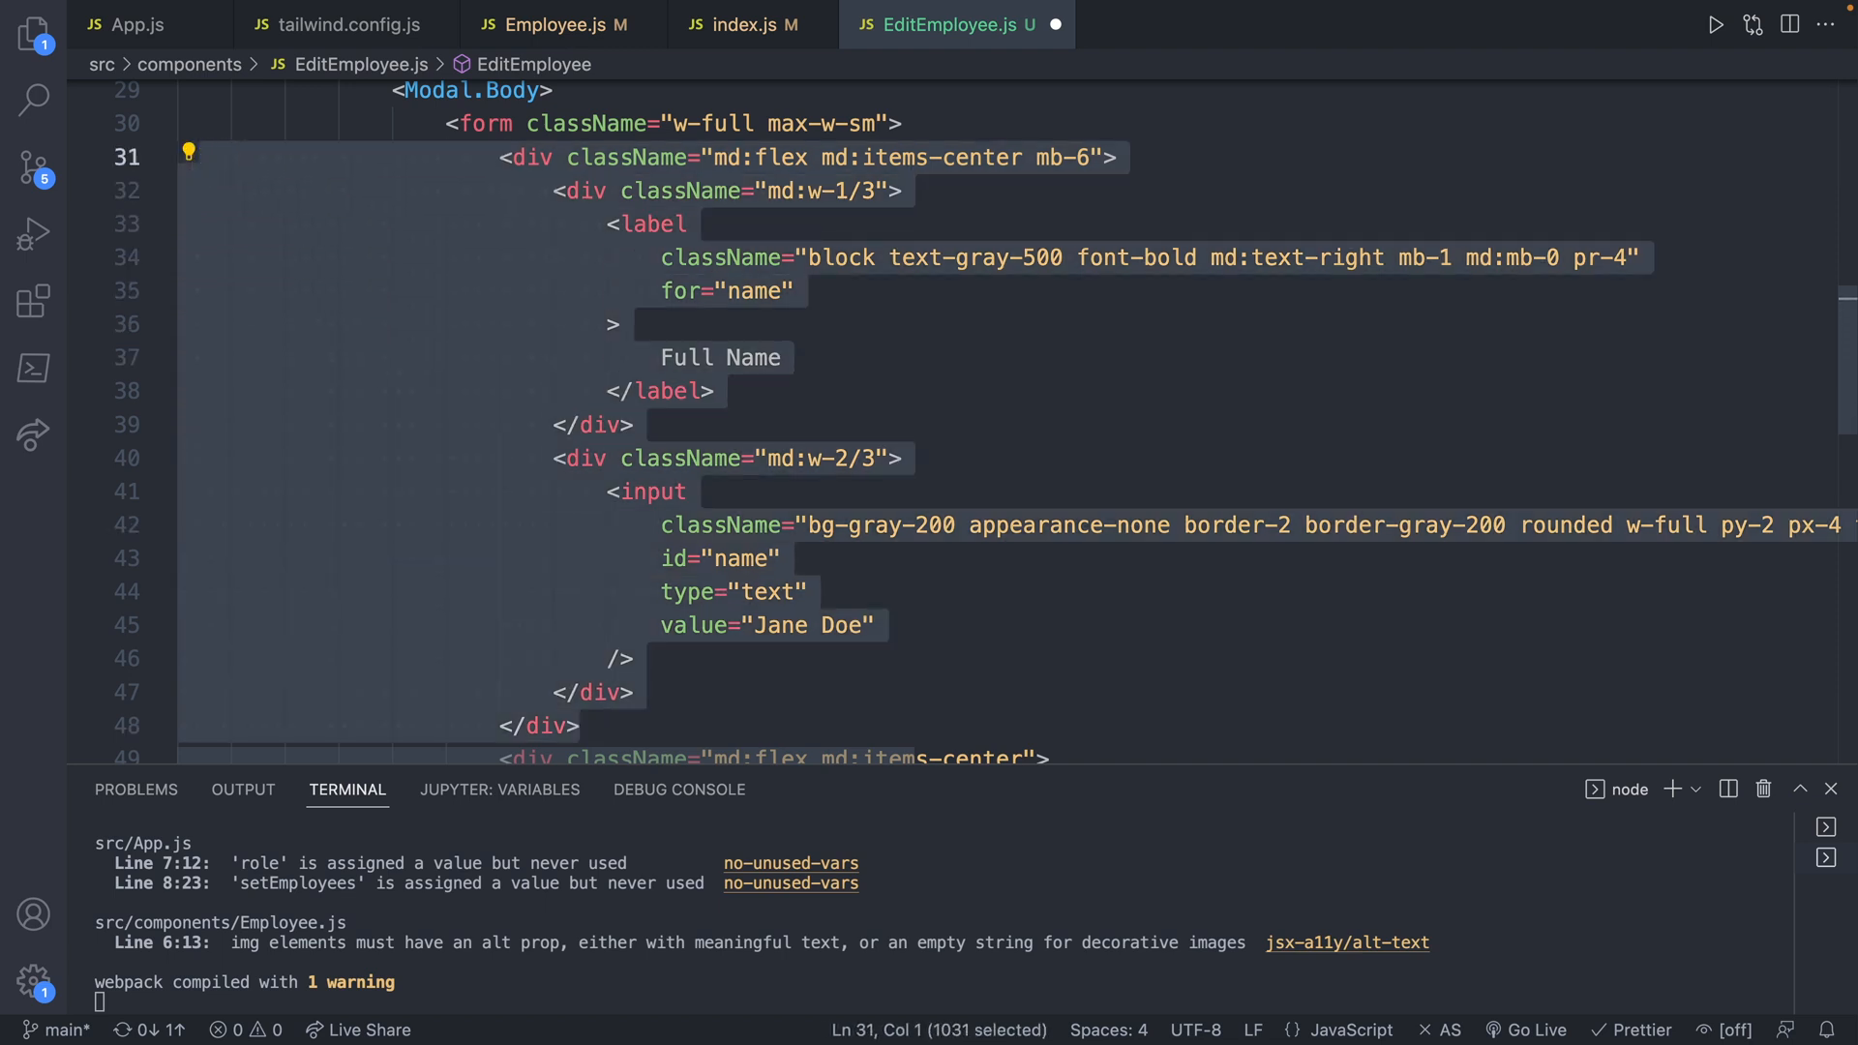
key(Right)
key(Down)
key(Down)
key(Up)
key(Up)
key(Return)
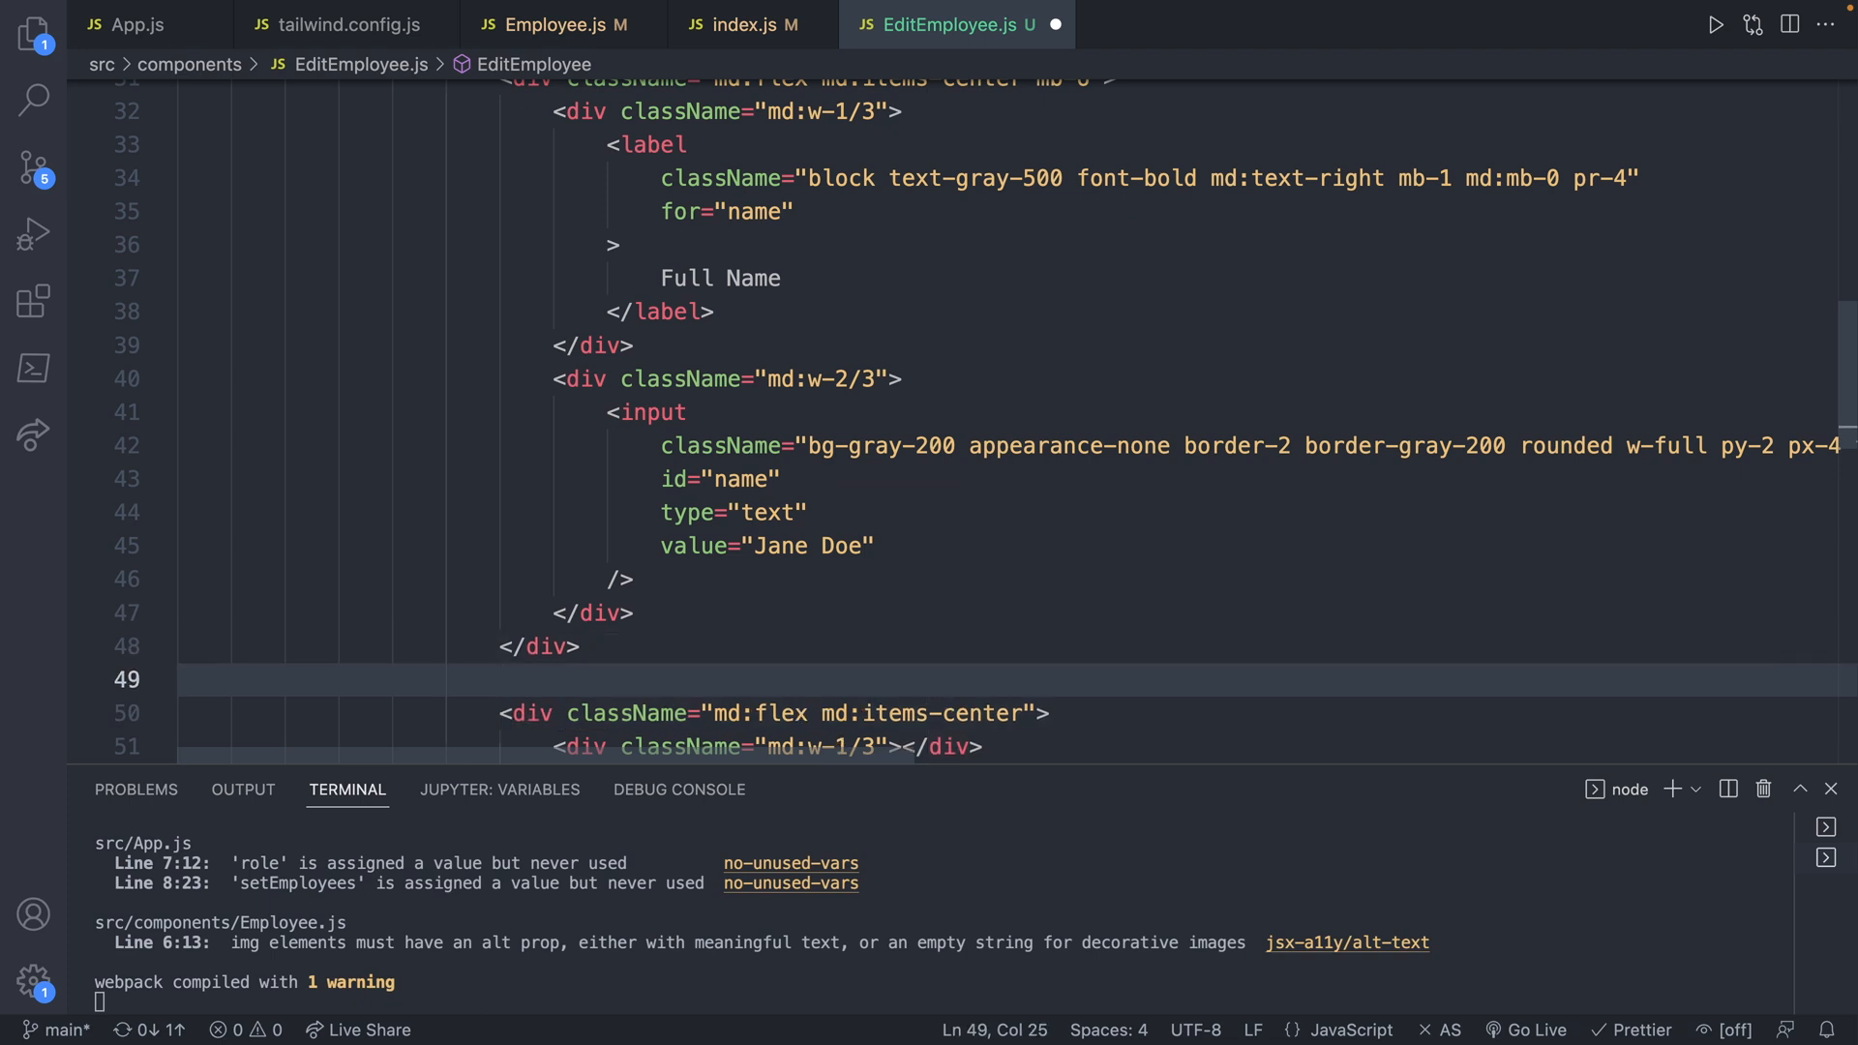
key(ctrl+v)
- Change the copy's for and id to 'role' and its label to Role, then save
click(770, 276)
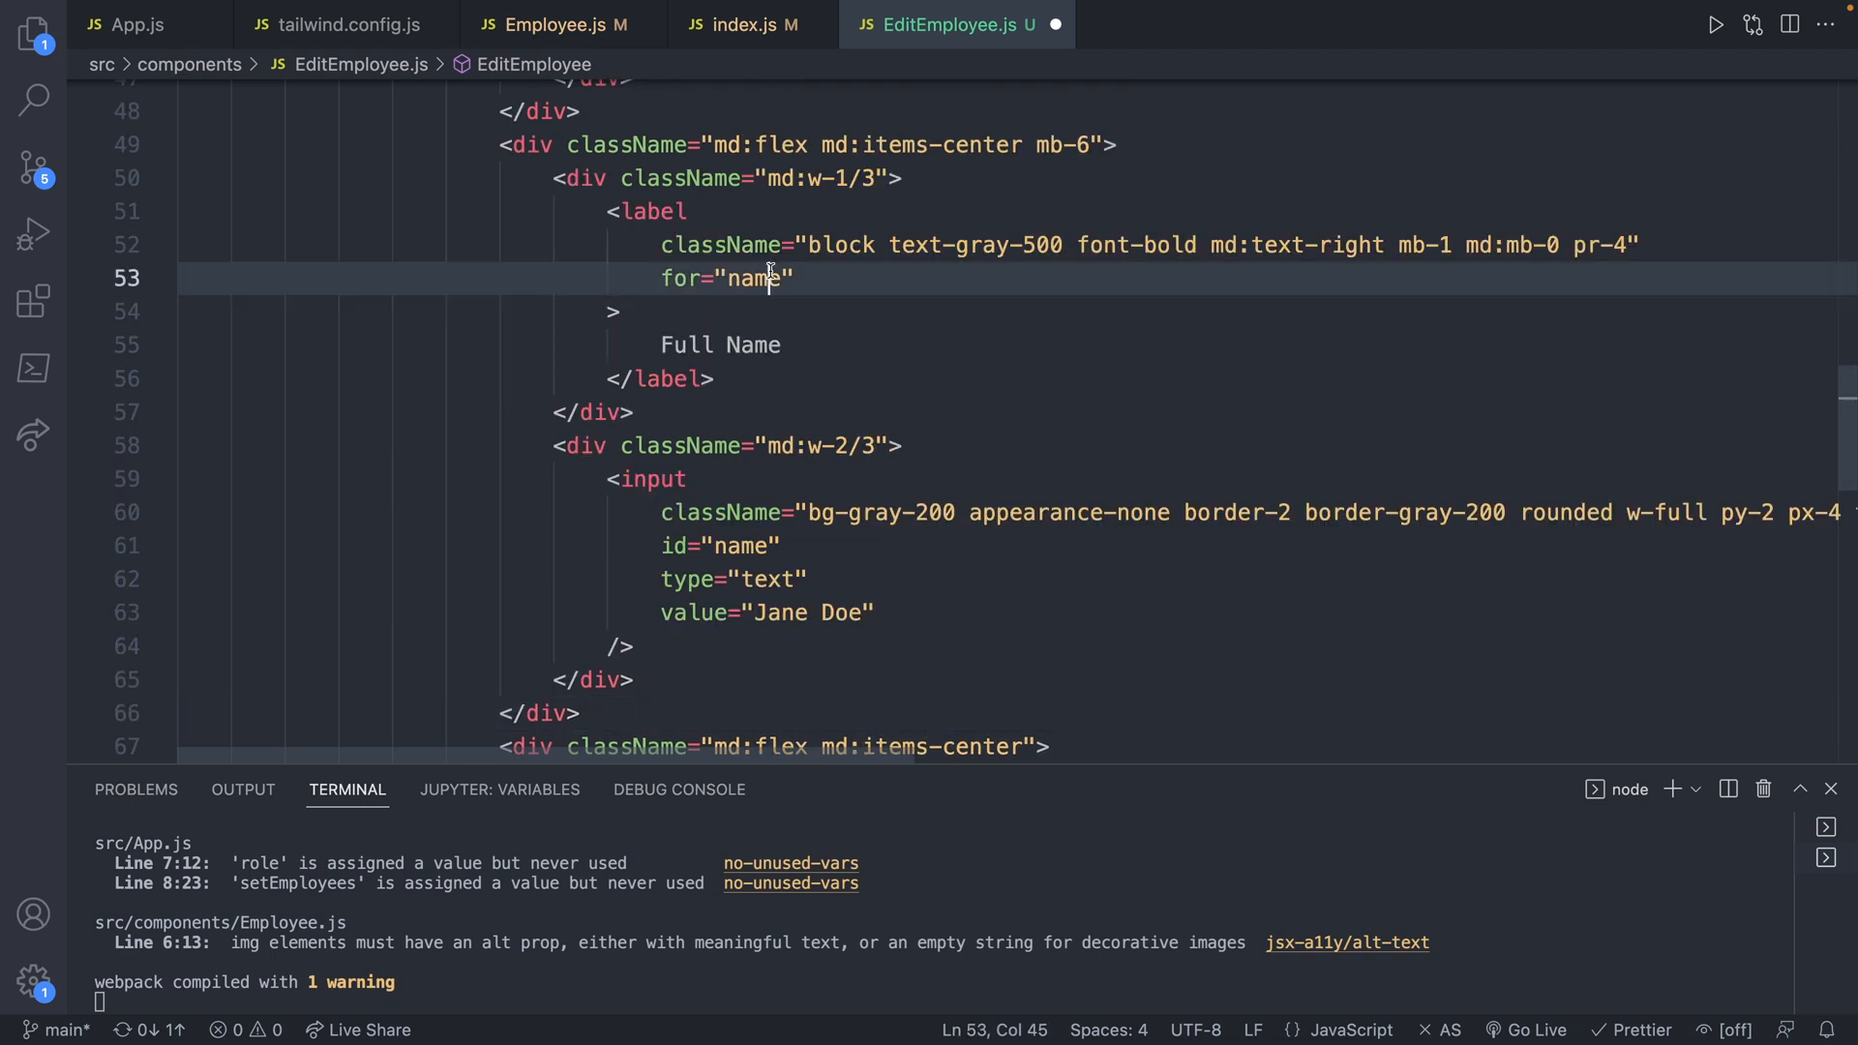
key(BackSpace)
key(BackSpace)
key(BackSpace)
key(BackSpace)
text(ro)
text(le)
click(783, 346)
key(shift+Home)
key(BackSpace)
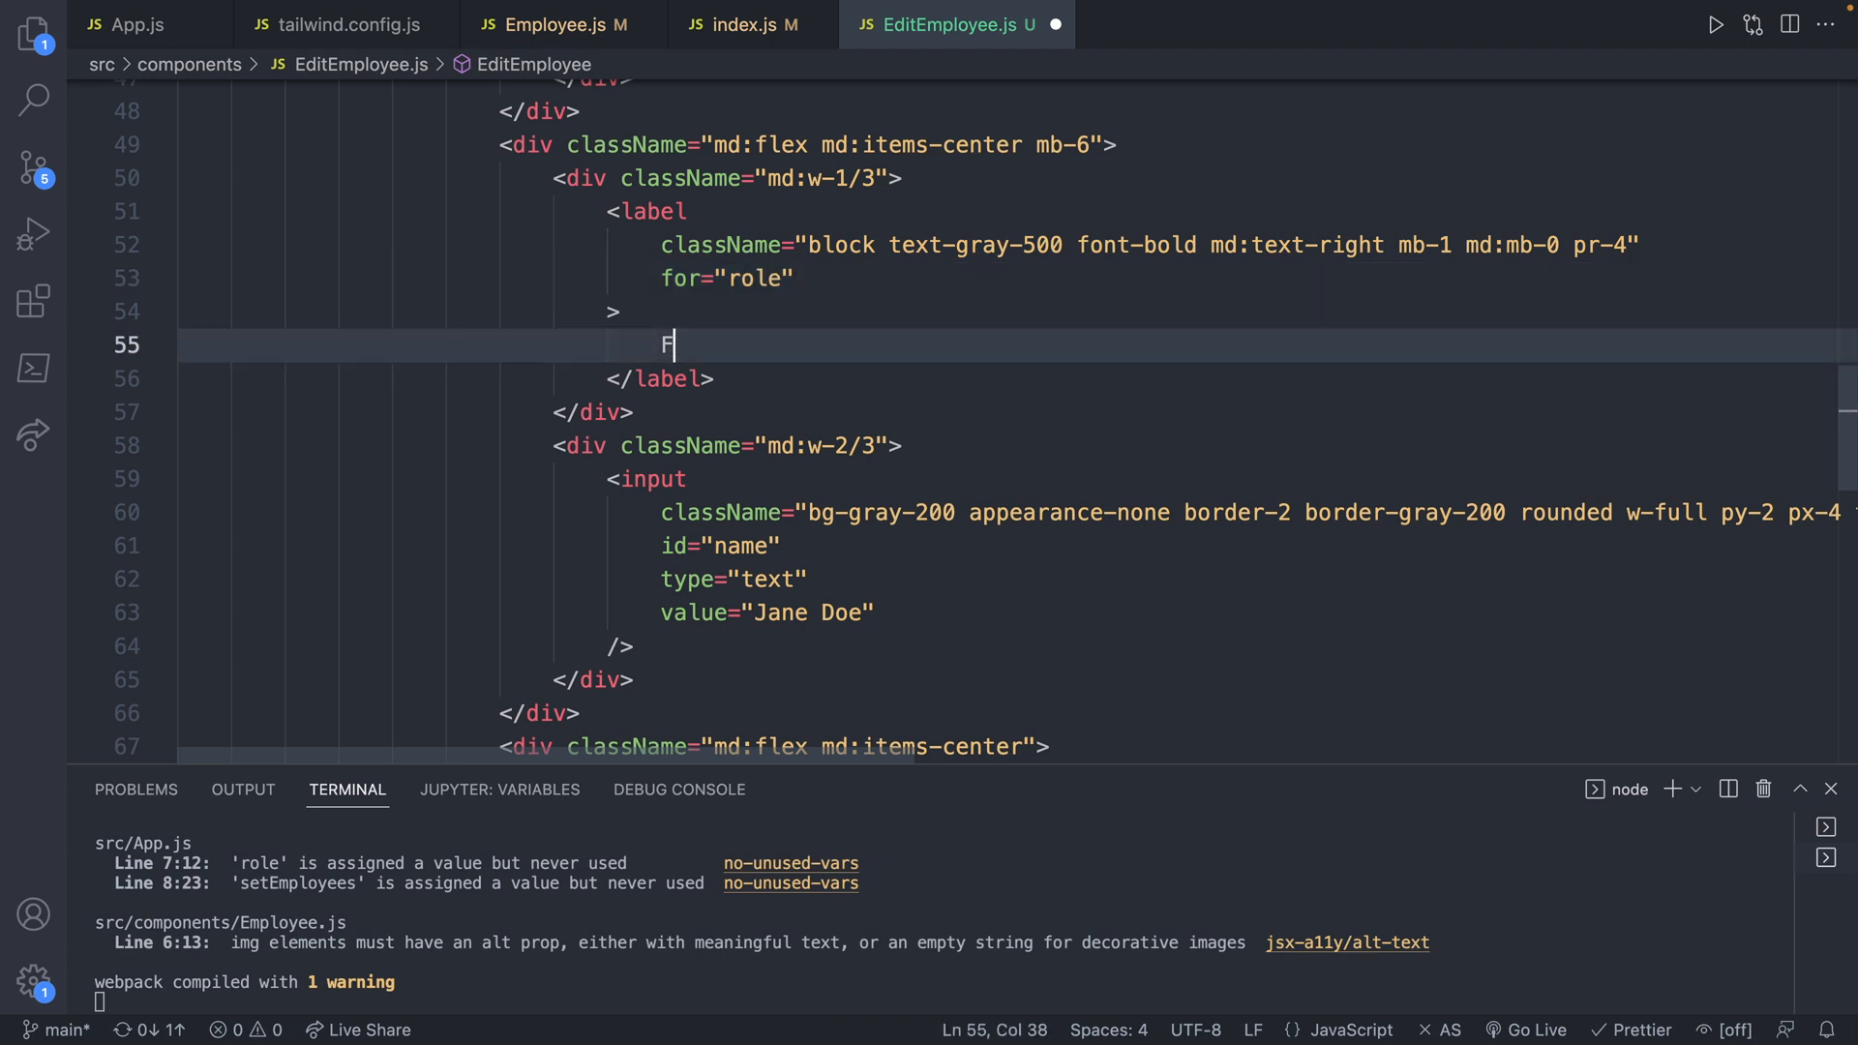
text(Role)
click(769, 560)
key(BackSpace)
key(BackSpace)
key(BackSpace)
key(BackSpace)
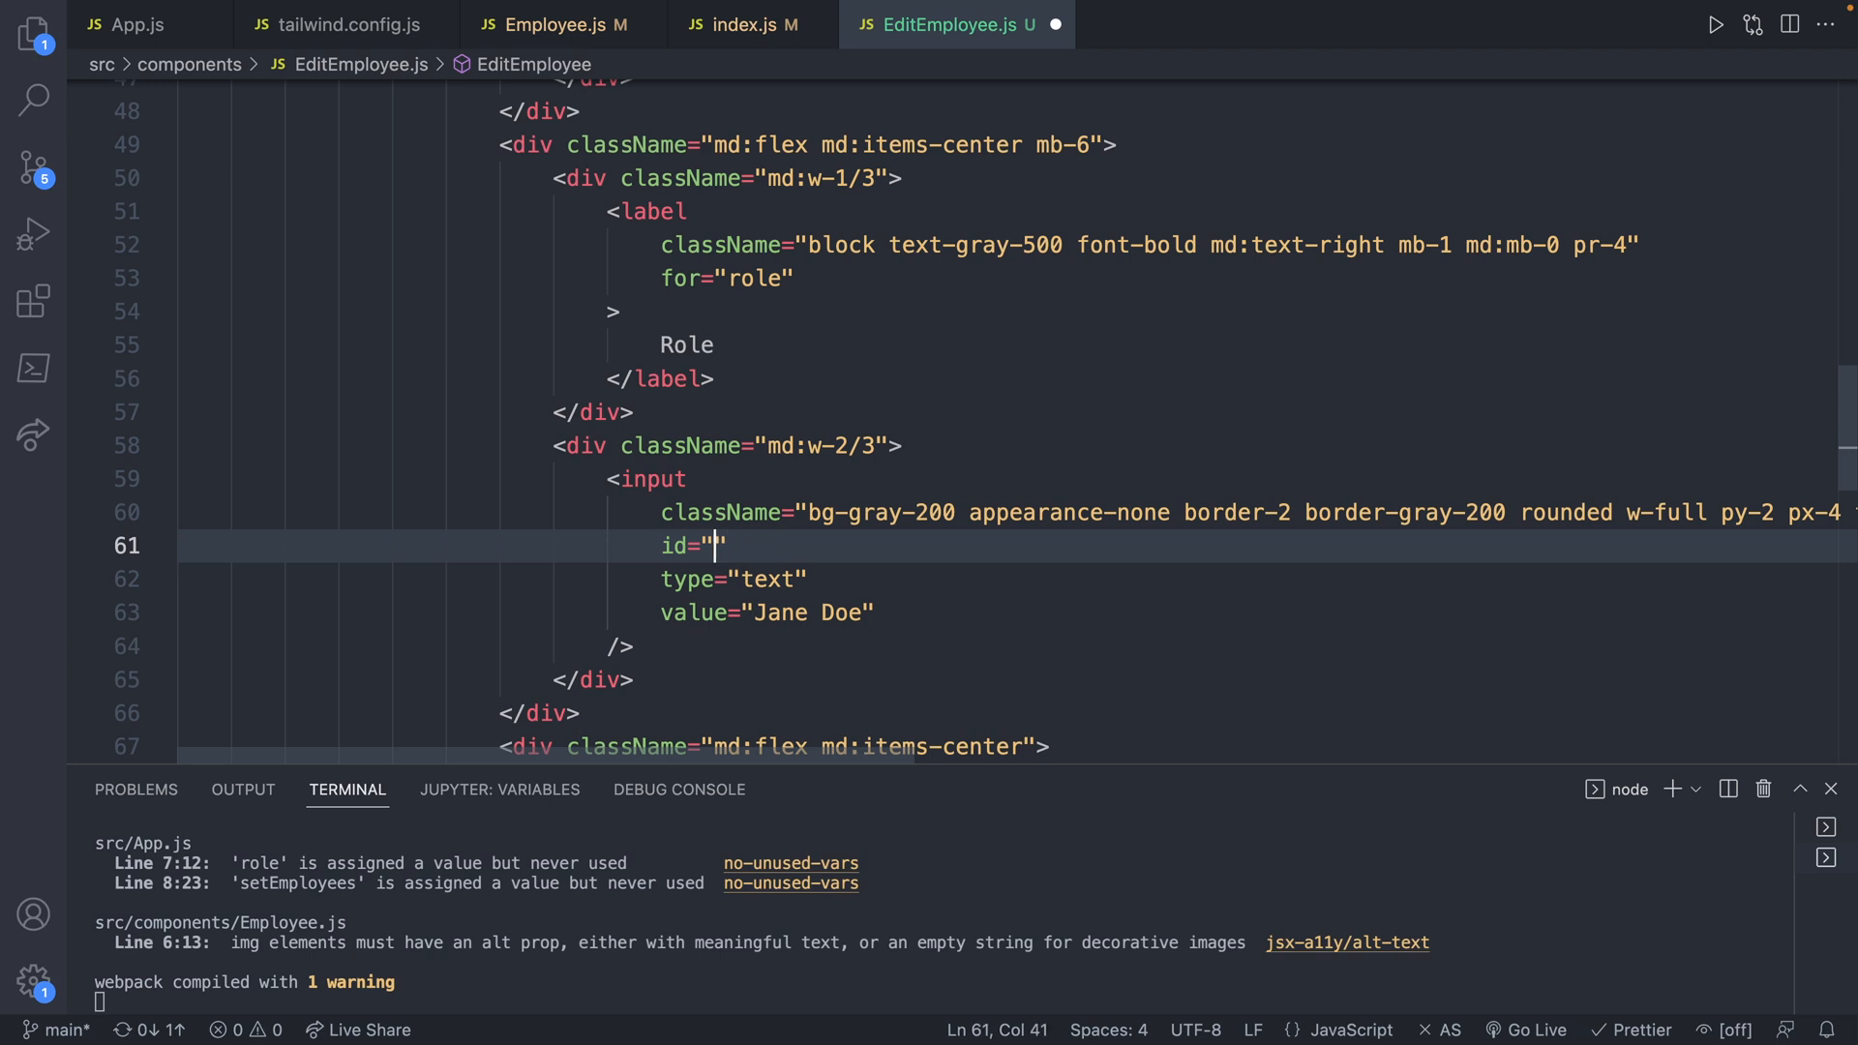
text(rol)
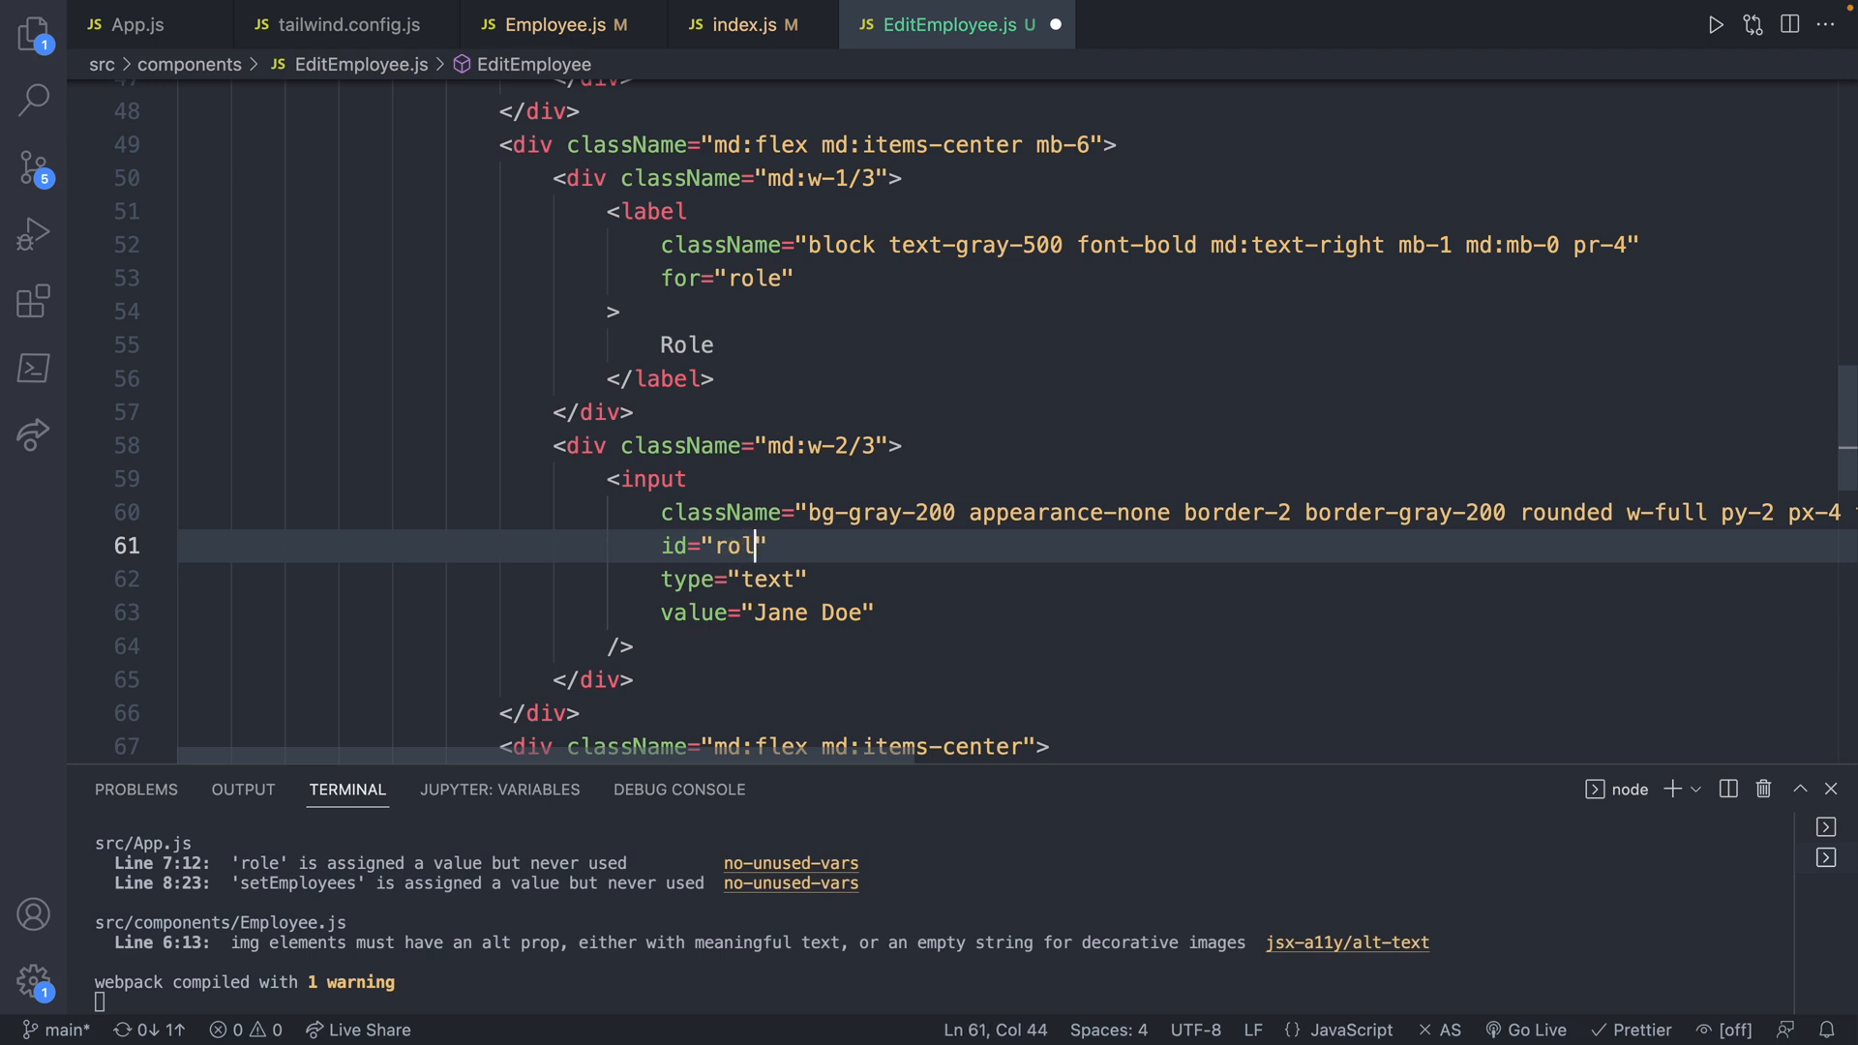
text(e)
key(ctrl+s)
- Bring up Sal's Update Employee modal in the Chrome React App preview
key(super+Tab)
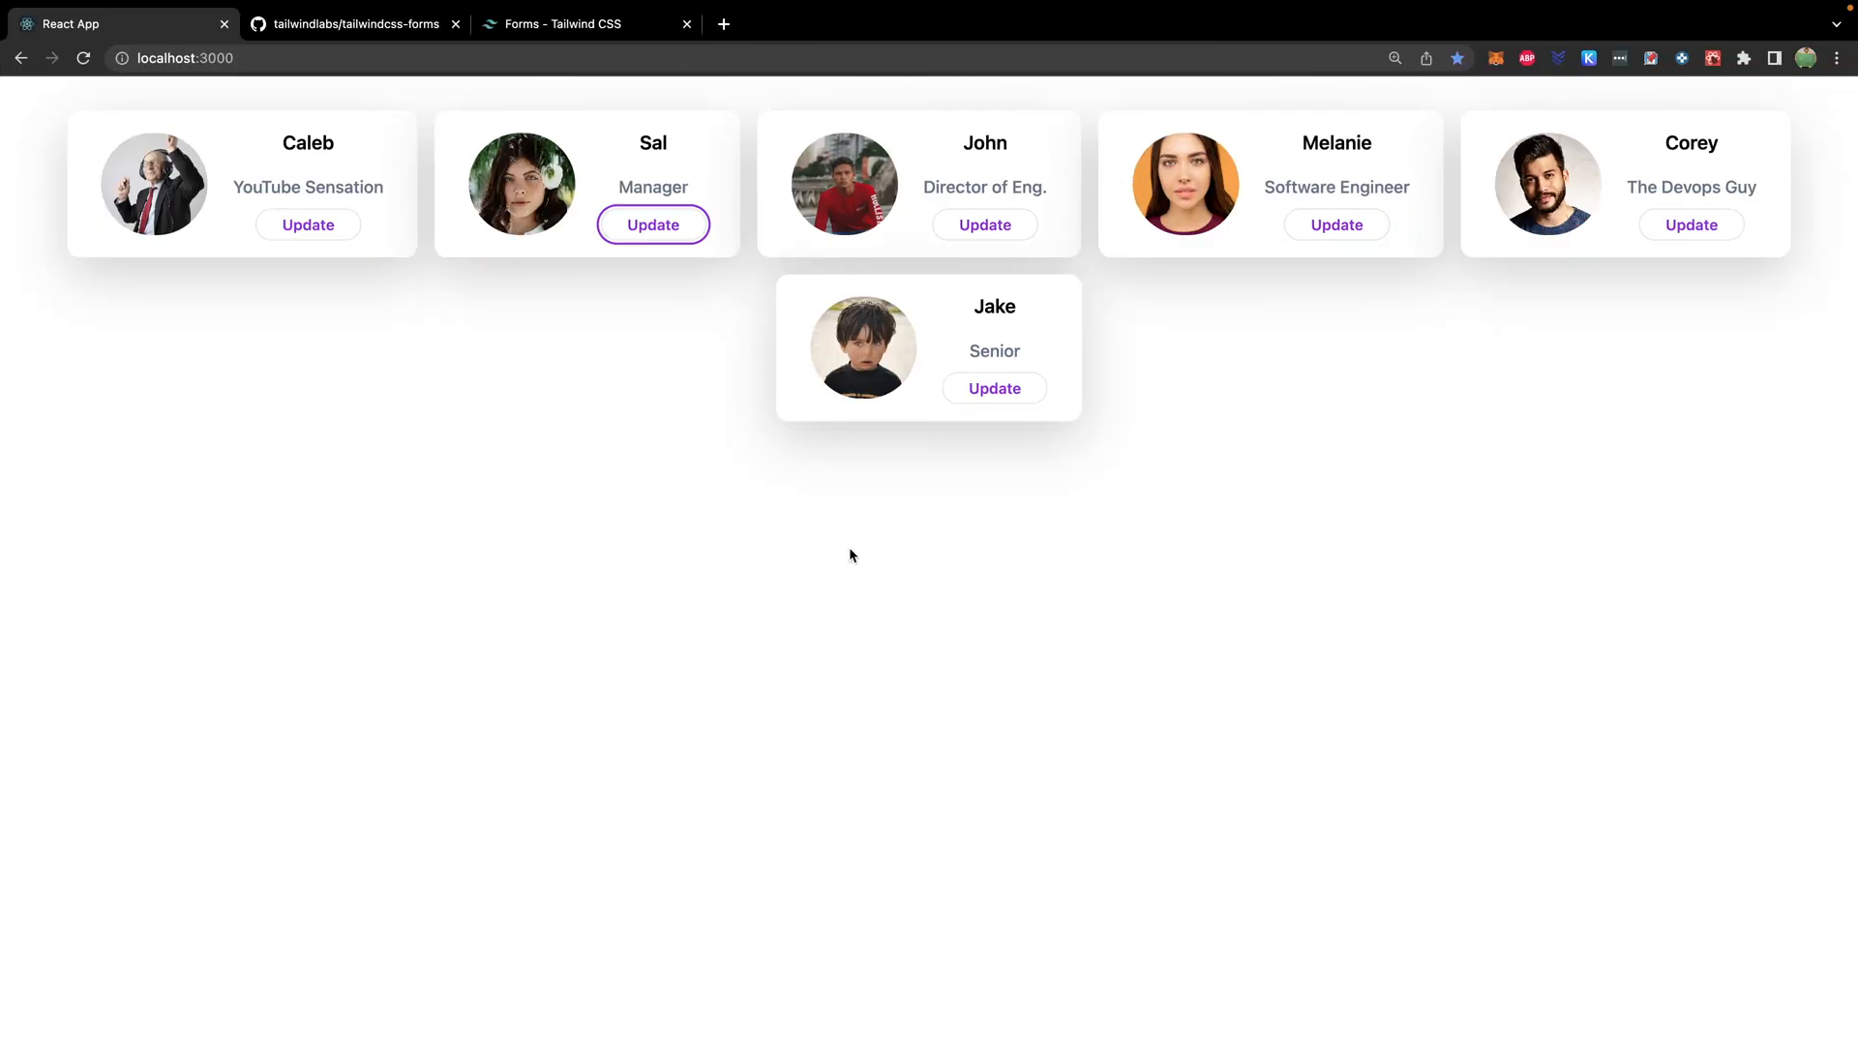
click(643, 363)
click(653, 226)
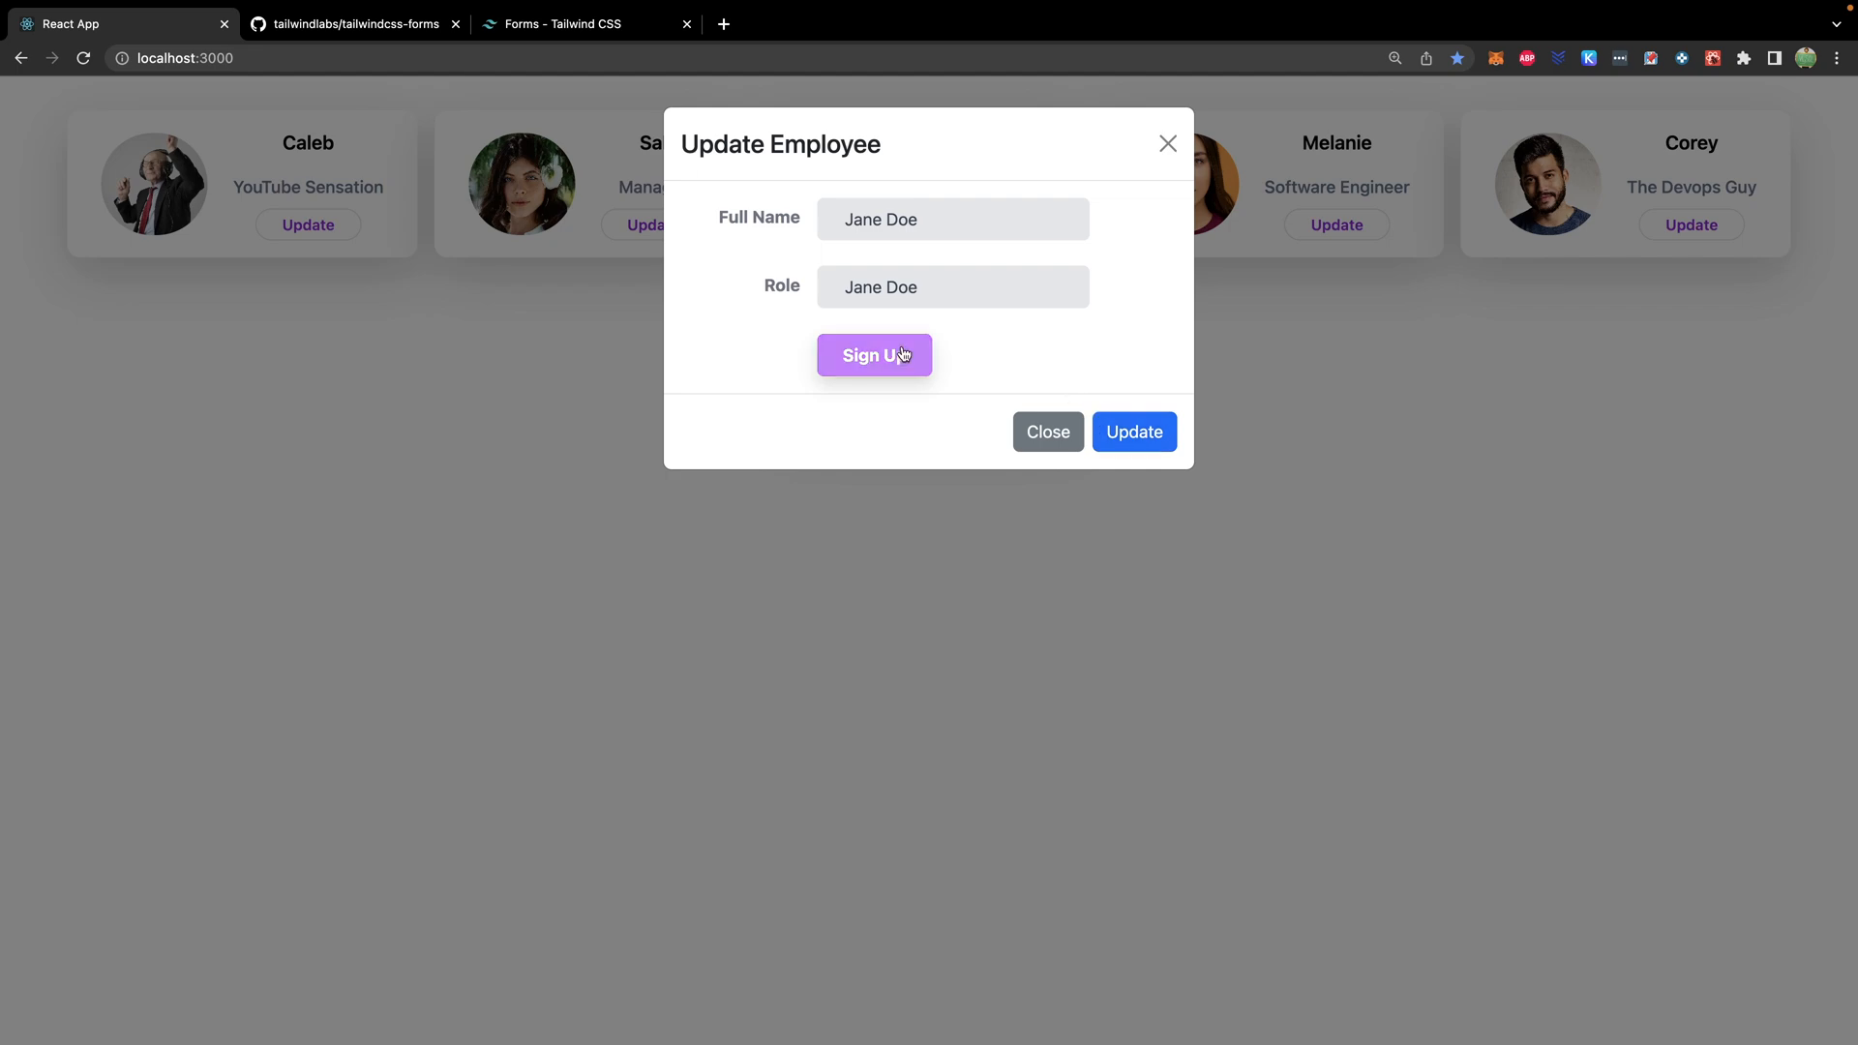
- Glance at the Sign Up button block in EditEmployee.js, then return to the Chrome modal
key(ctrl+Left)
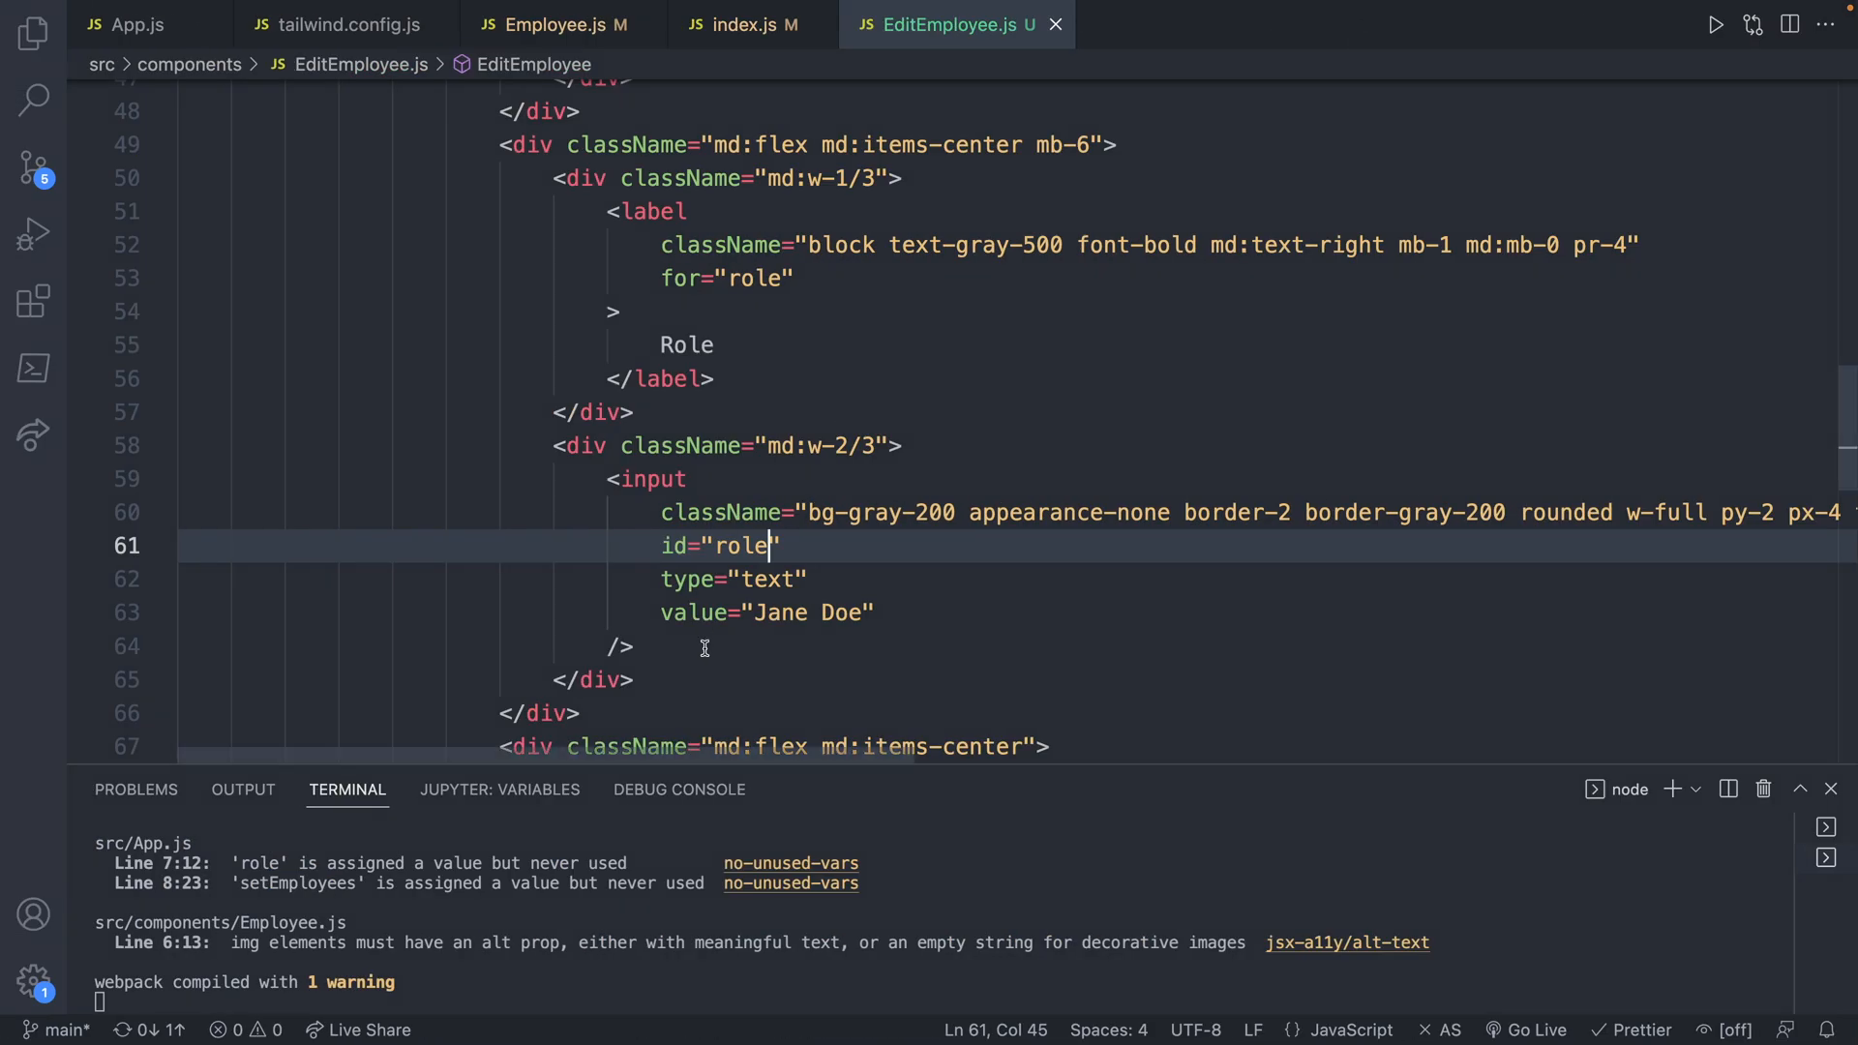
scroll(707, 640, down, 2)
scroll(707, 638, down, 3)
scroll(712, 634, down, 2)
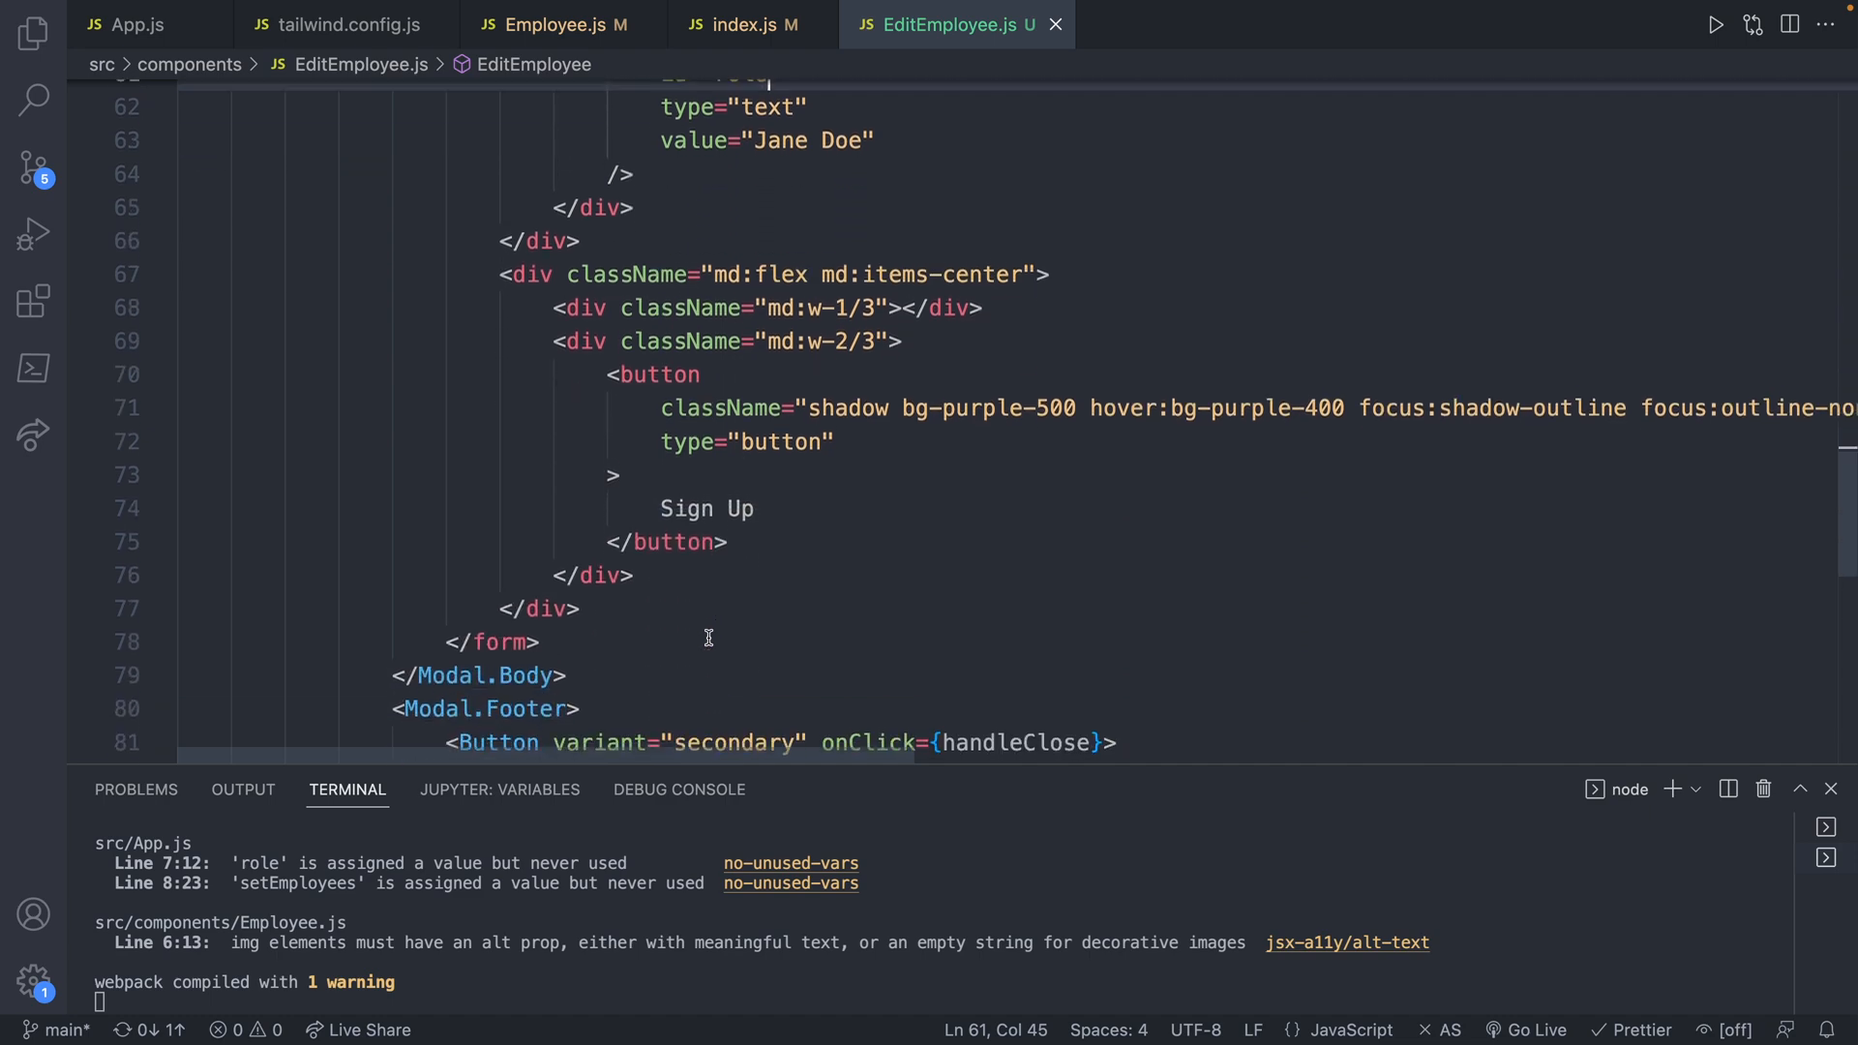
scroll(595, 389, down, 1)
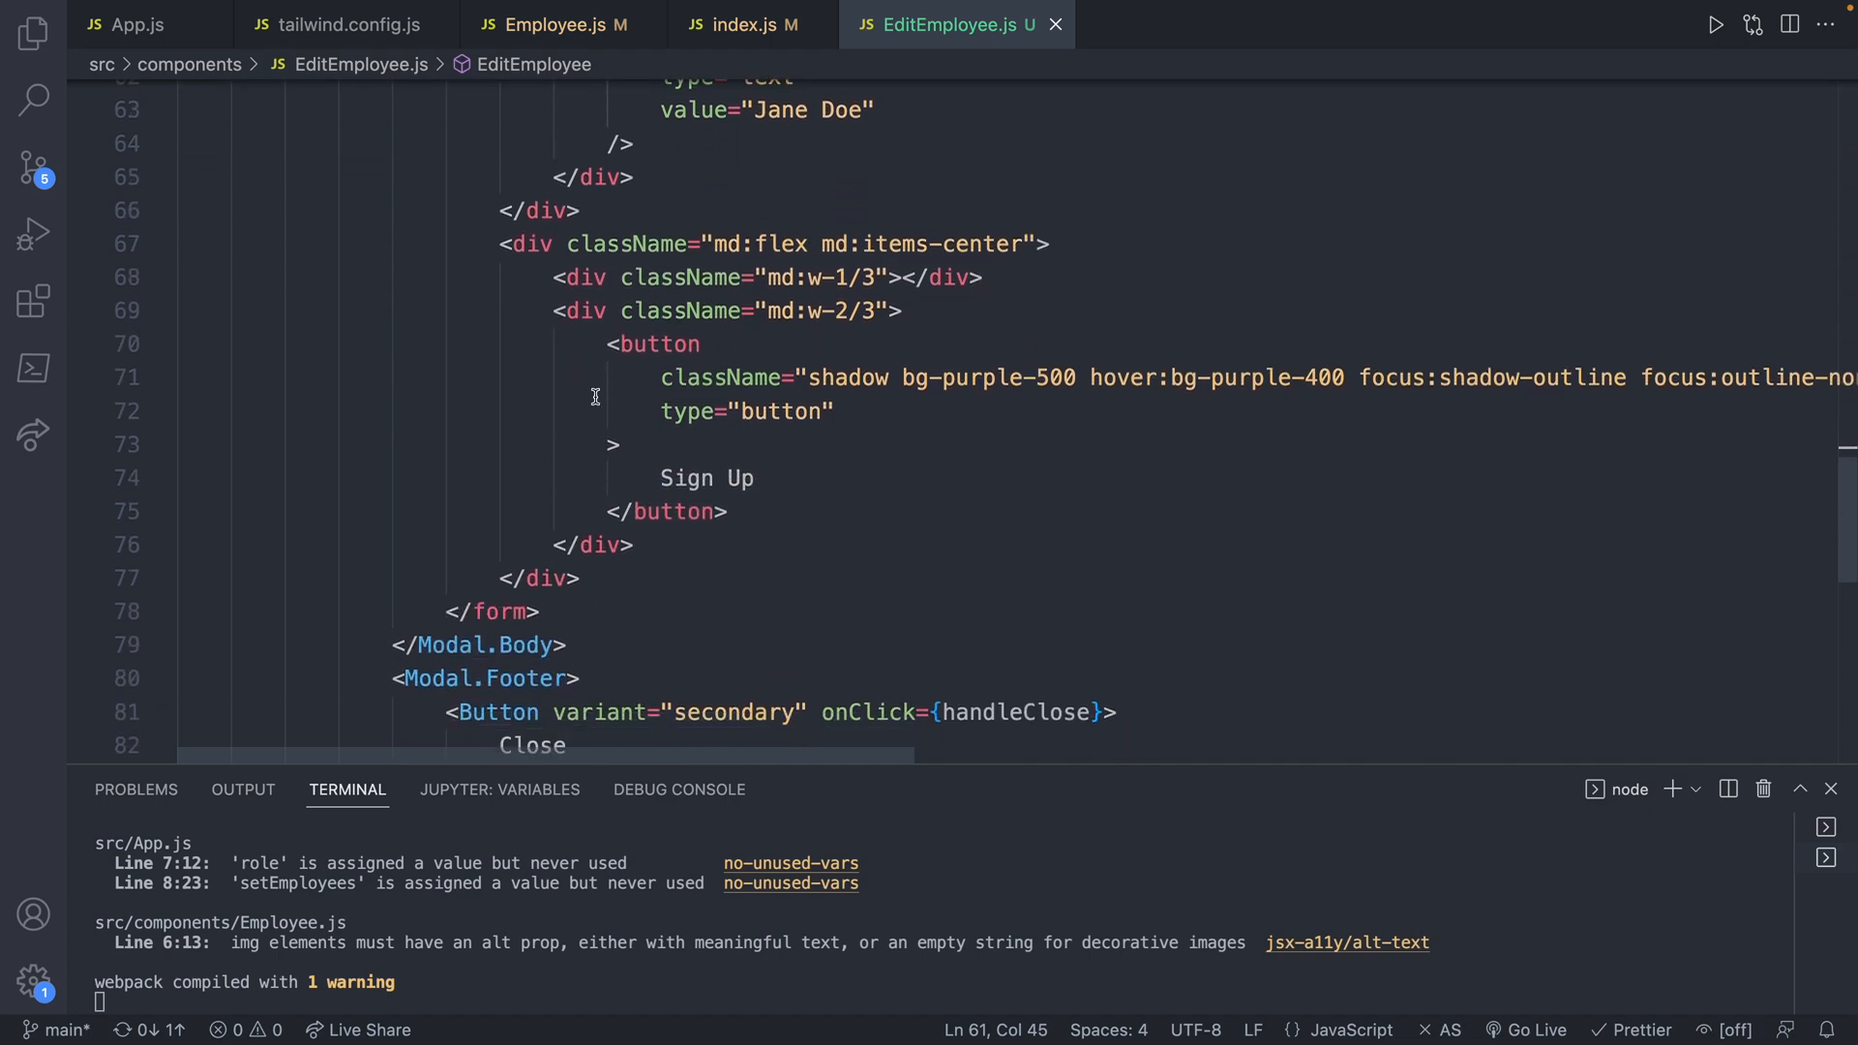
key(ctrl+Right)
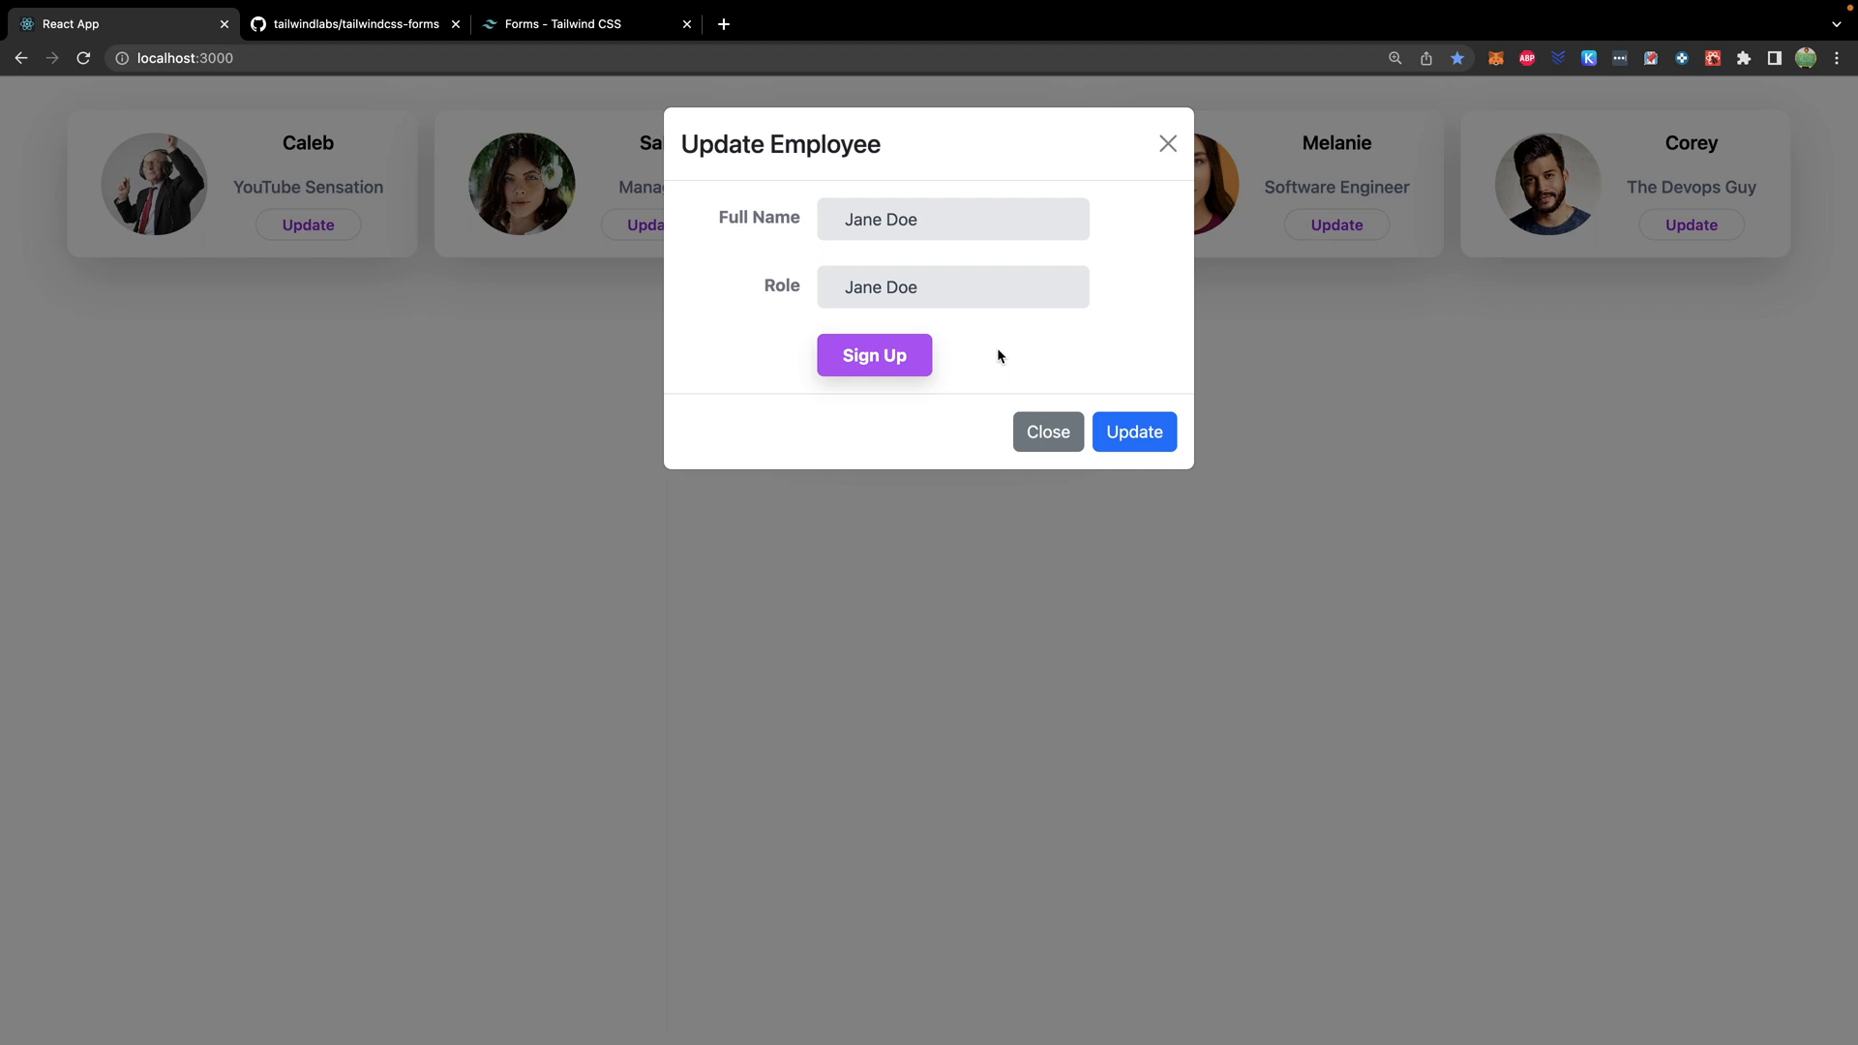
- Return from the Chrome modal to EditEmployee.js at the Sign Up button row
key(ctrl+Left)
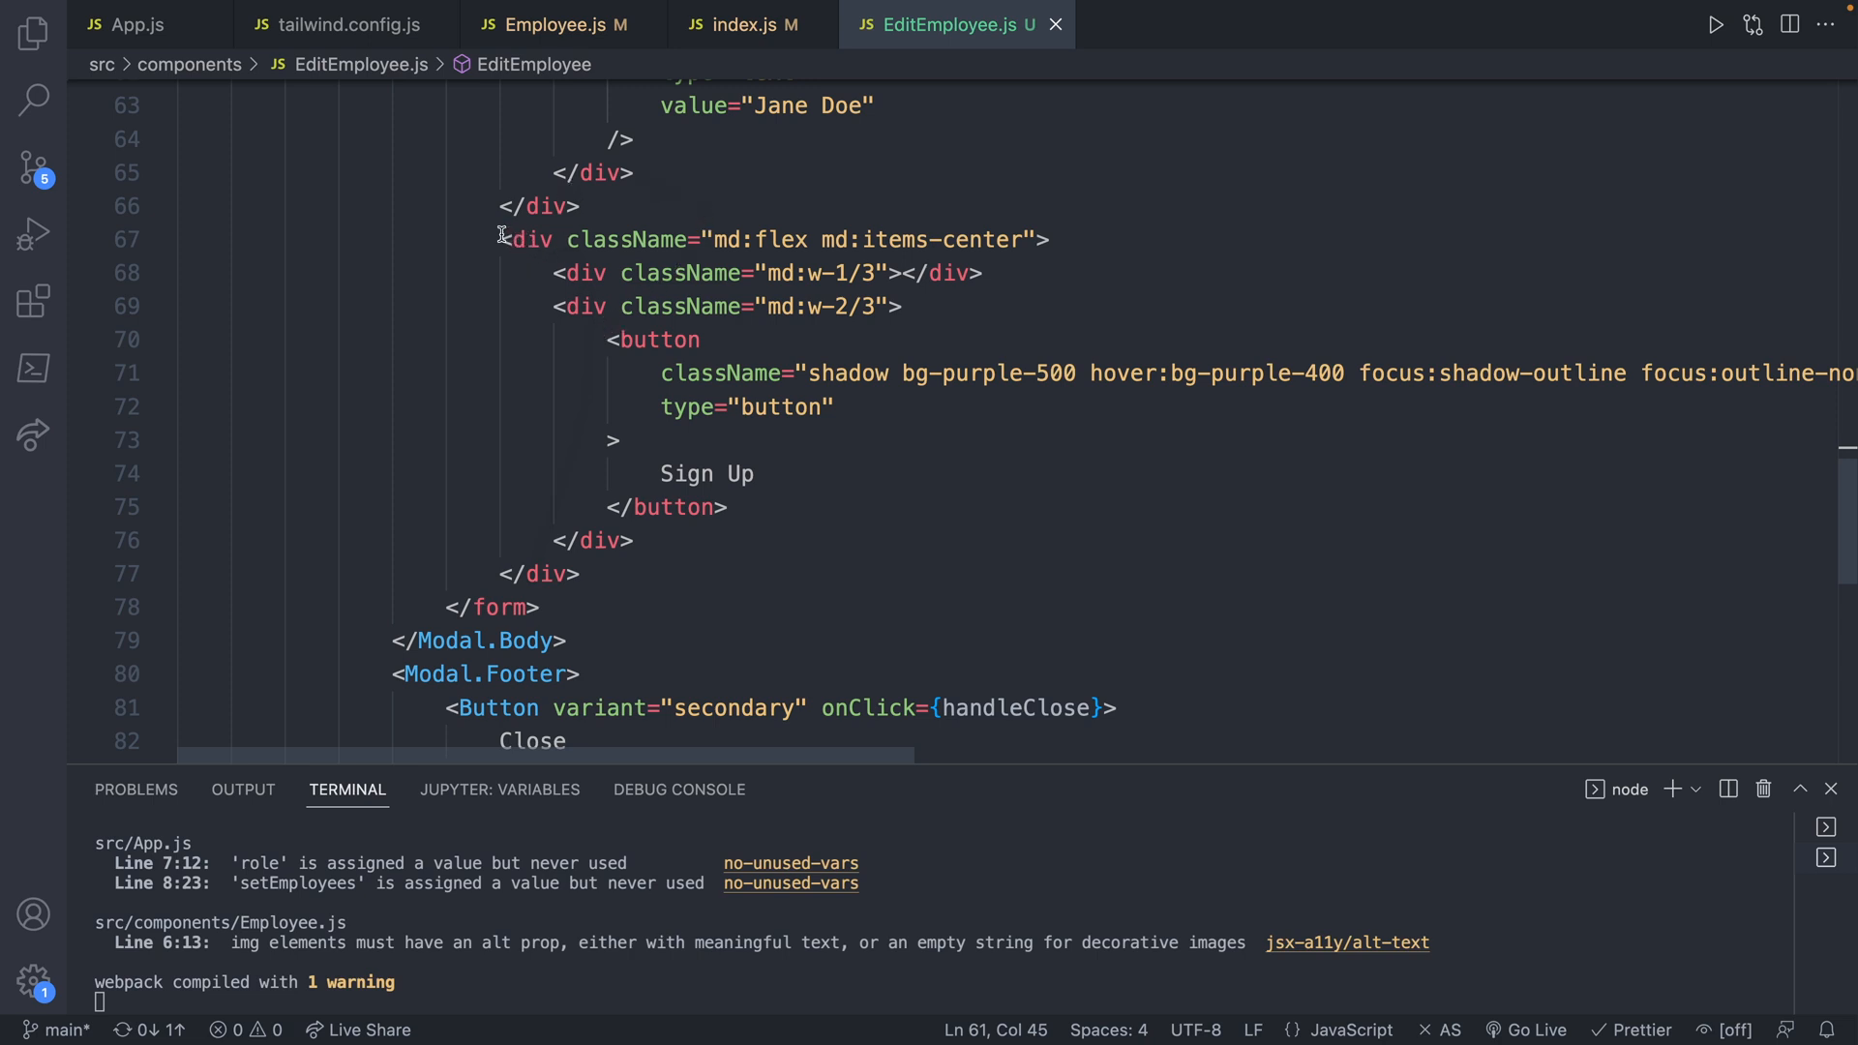
- Delete the Sign Up button row from the form, save, and view the modal in Chrome
mouse_move(490, 236)
mouse_down()
mouse_move(712, 450)
mouse_move(767, 567)
mouse_up()
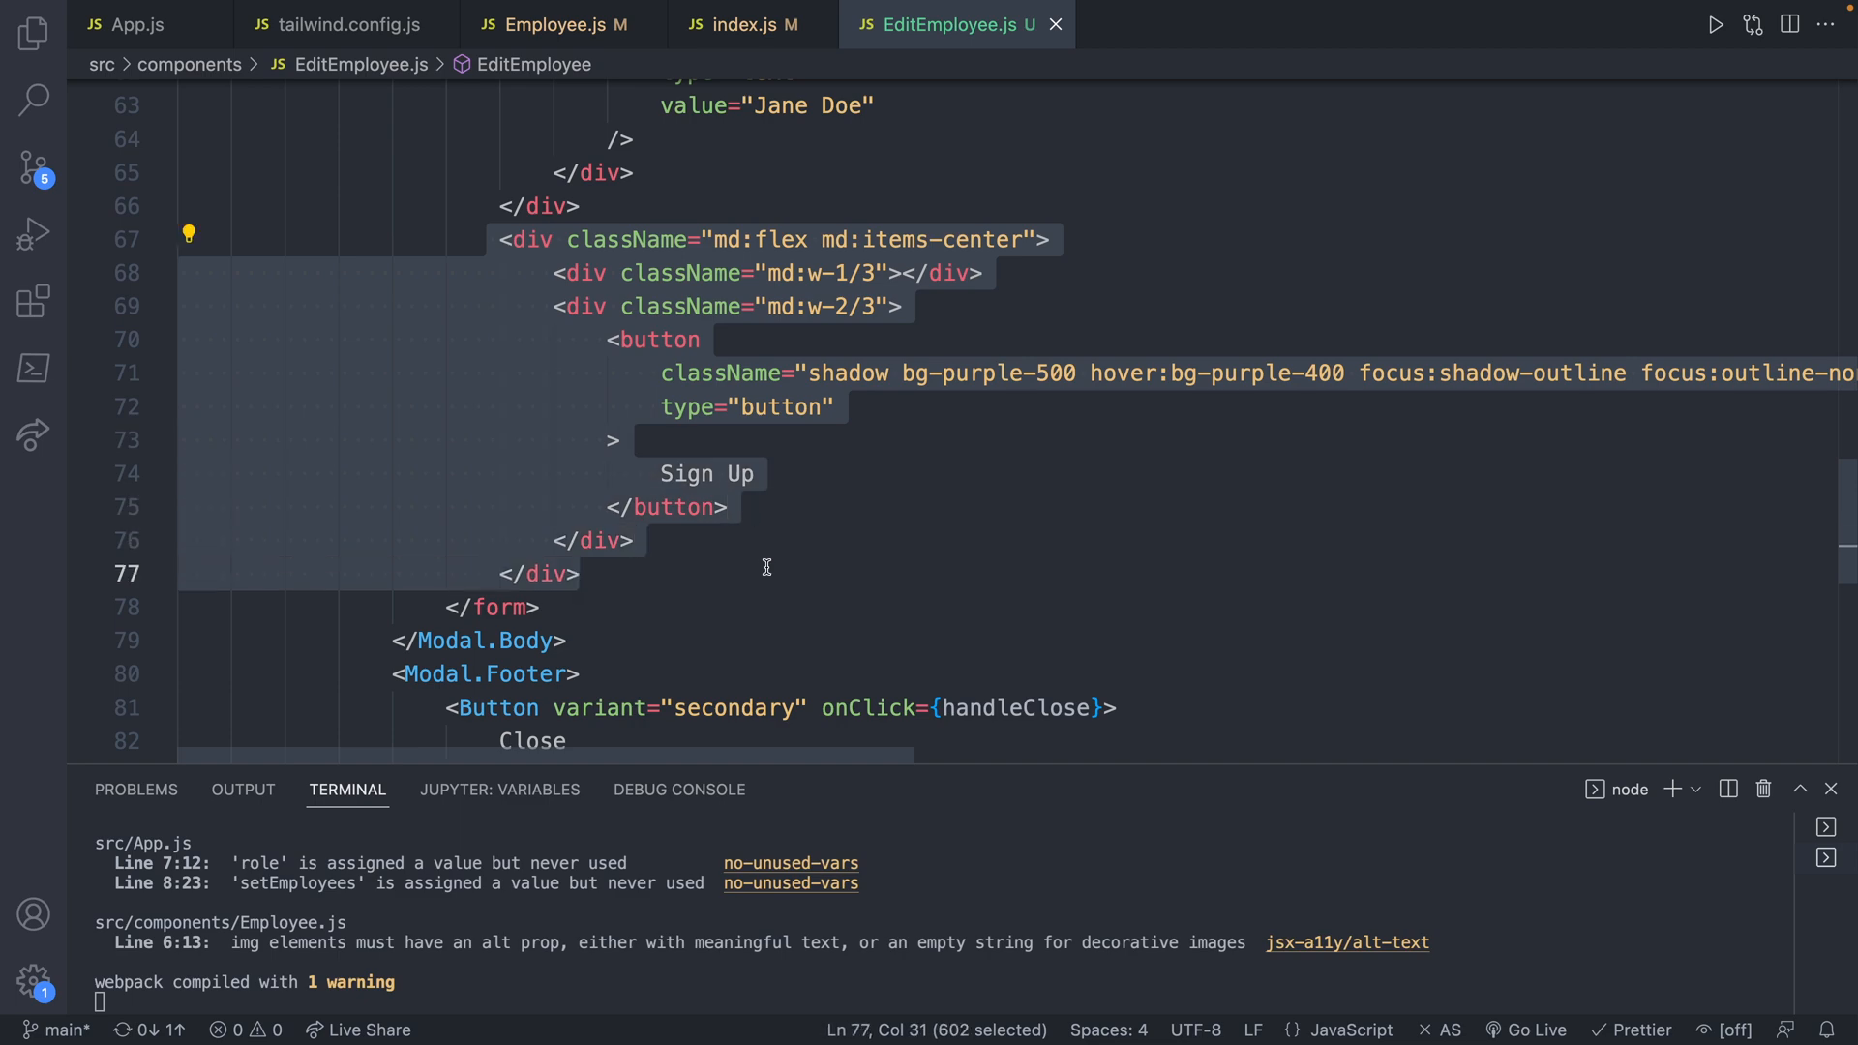
key(BackSpace)
key(BackSpace)
key(BackSpace)
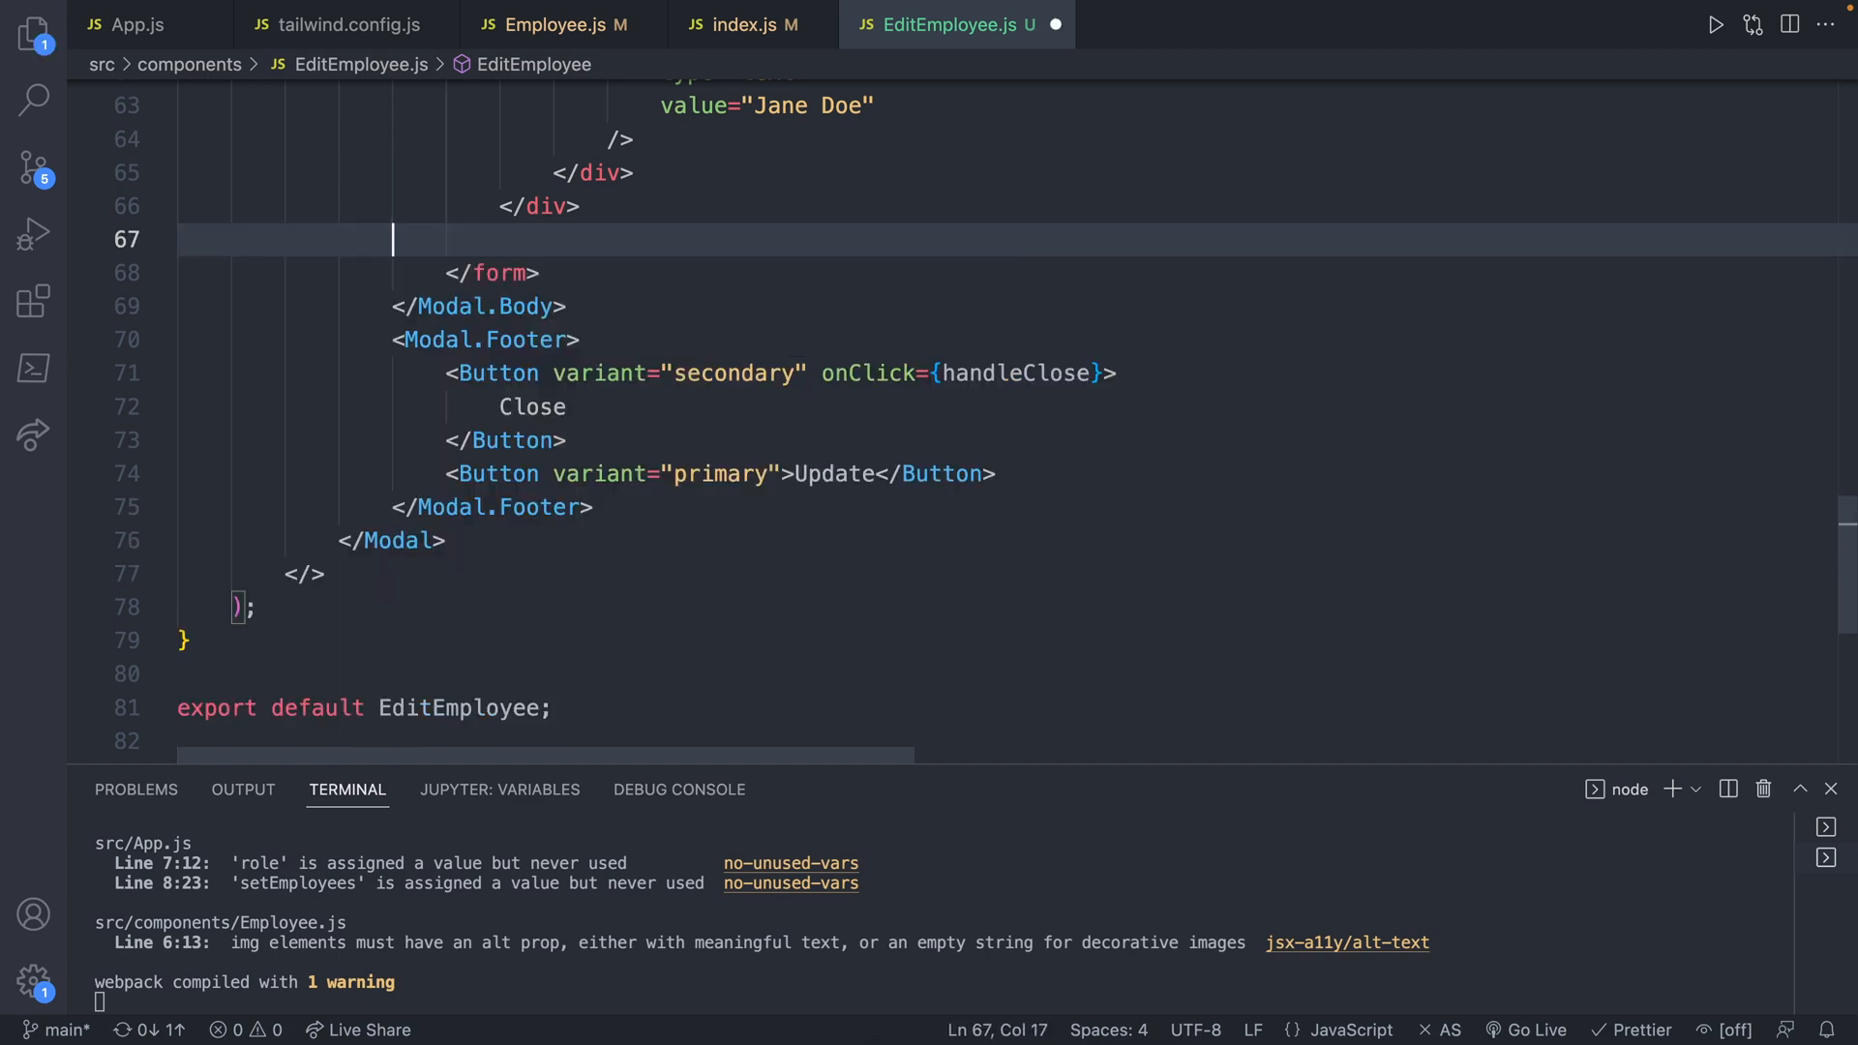
key(BackSpace)
key(BackSpace)
key(BackSpace)
key(BackSpace)
key(BackSpace)
key(super+s)
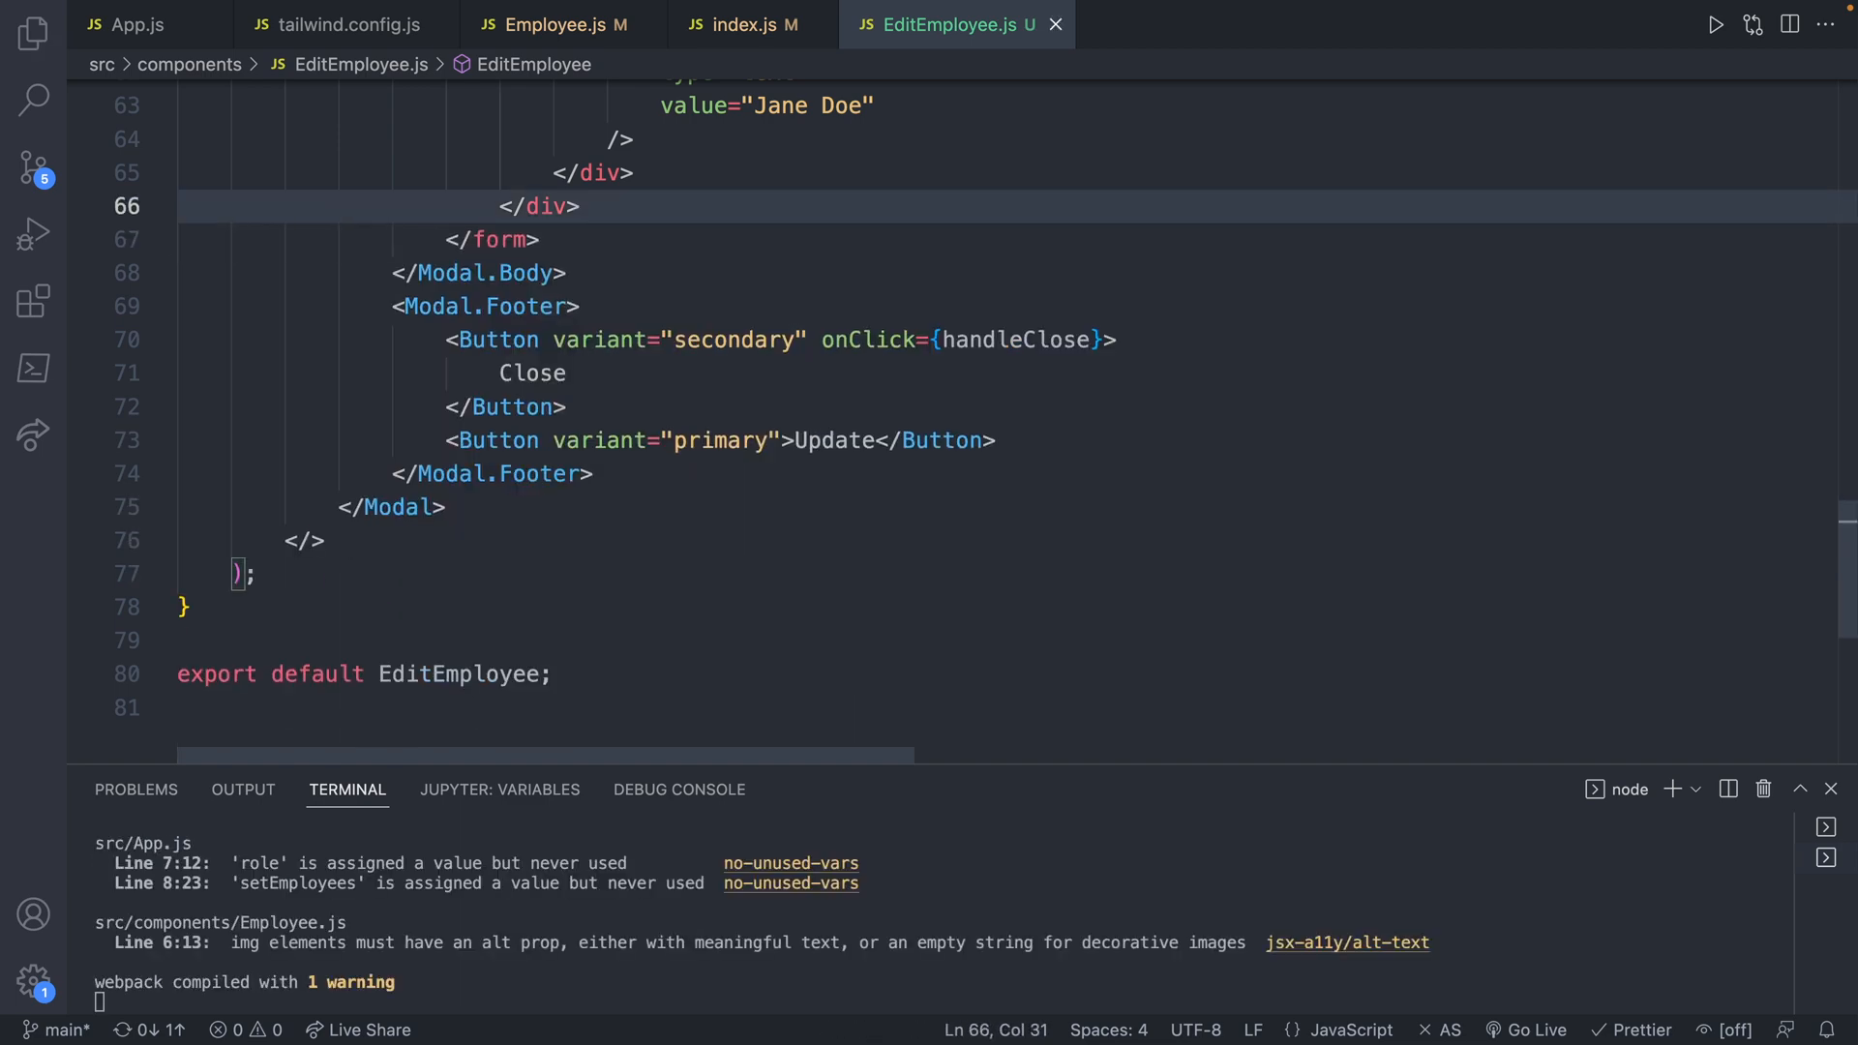
key(super+Tab)
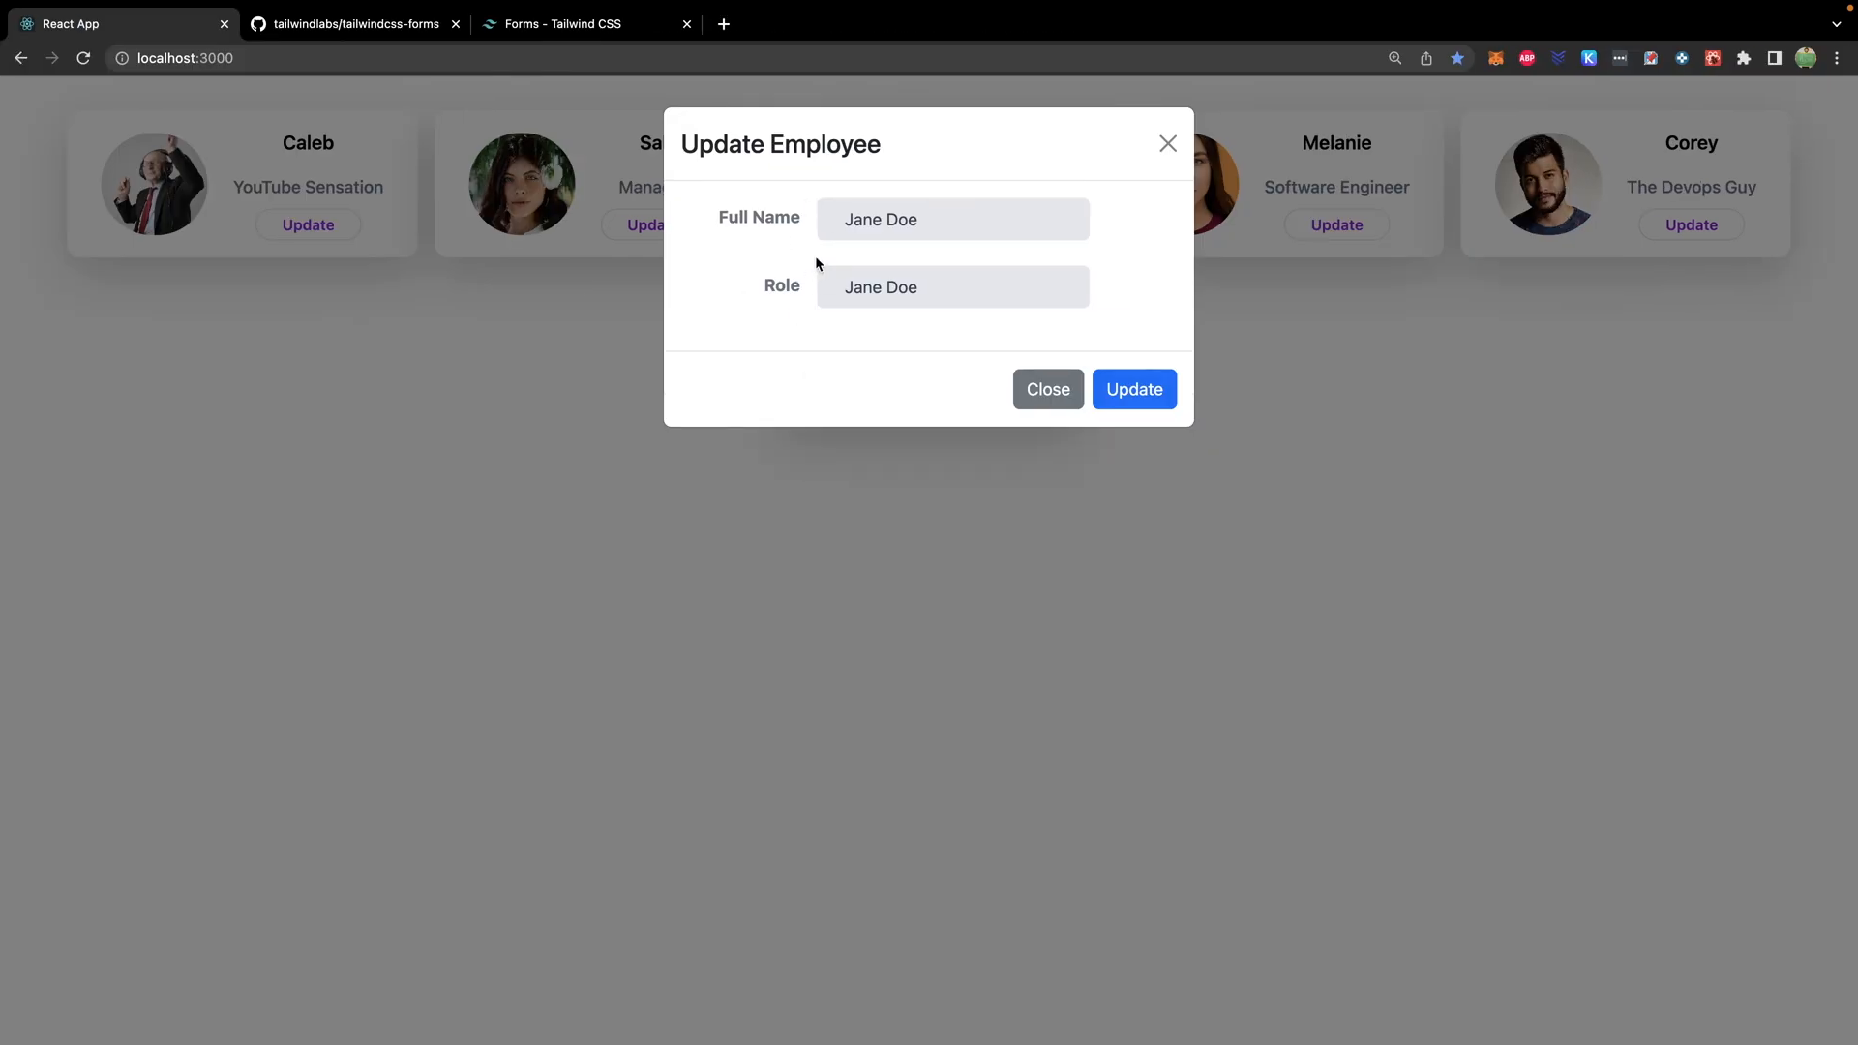
- Add a new lowercase button element in Modal.Footer after the Close button
key(super+Tab)
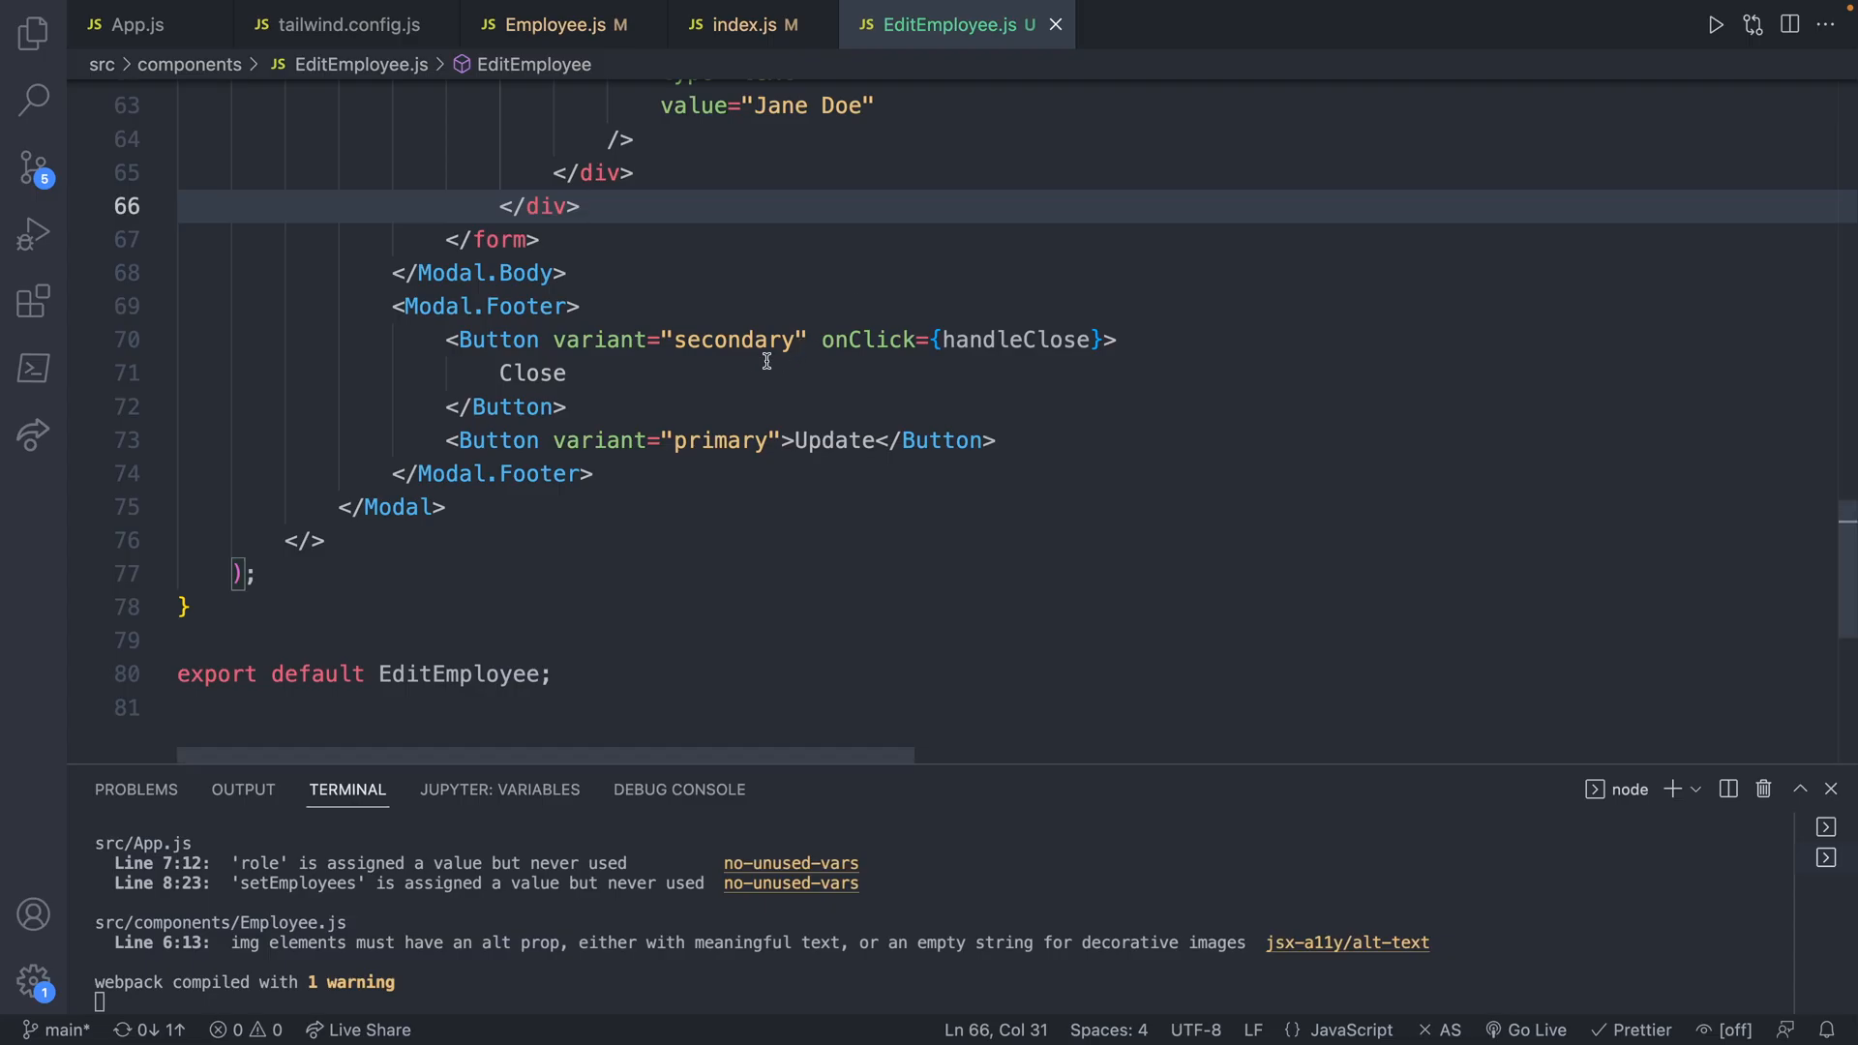
click(668, 304)
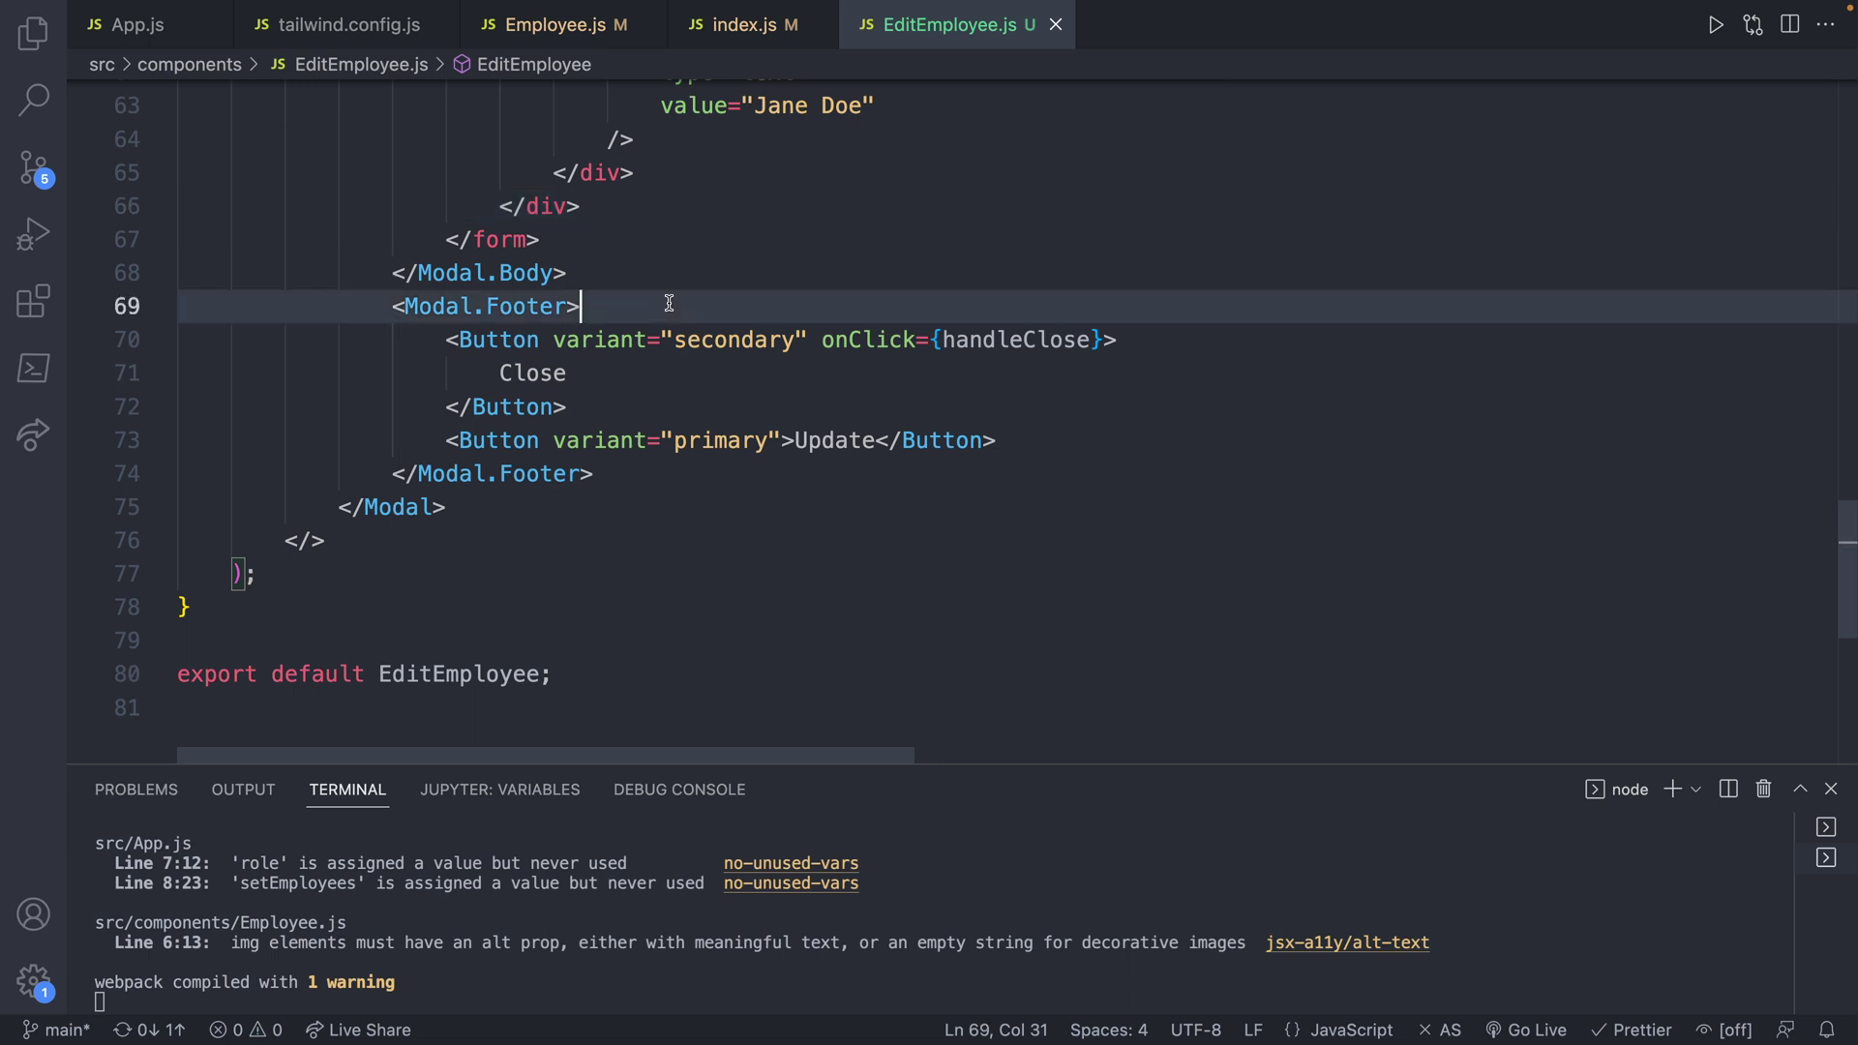
click(636, 397)
key(Return)
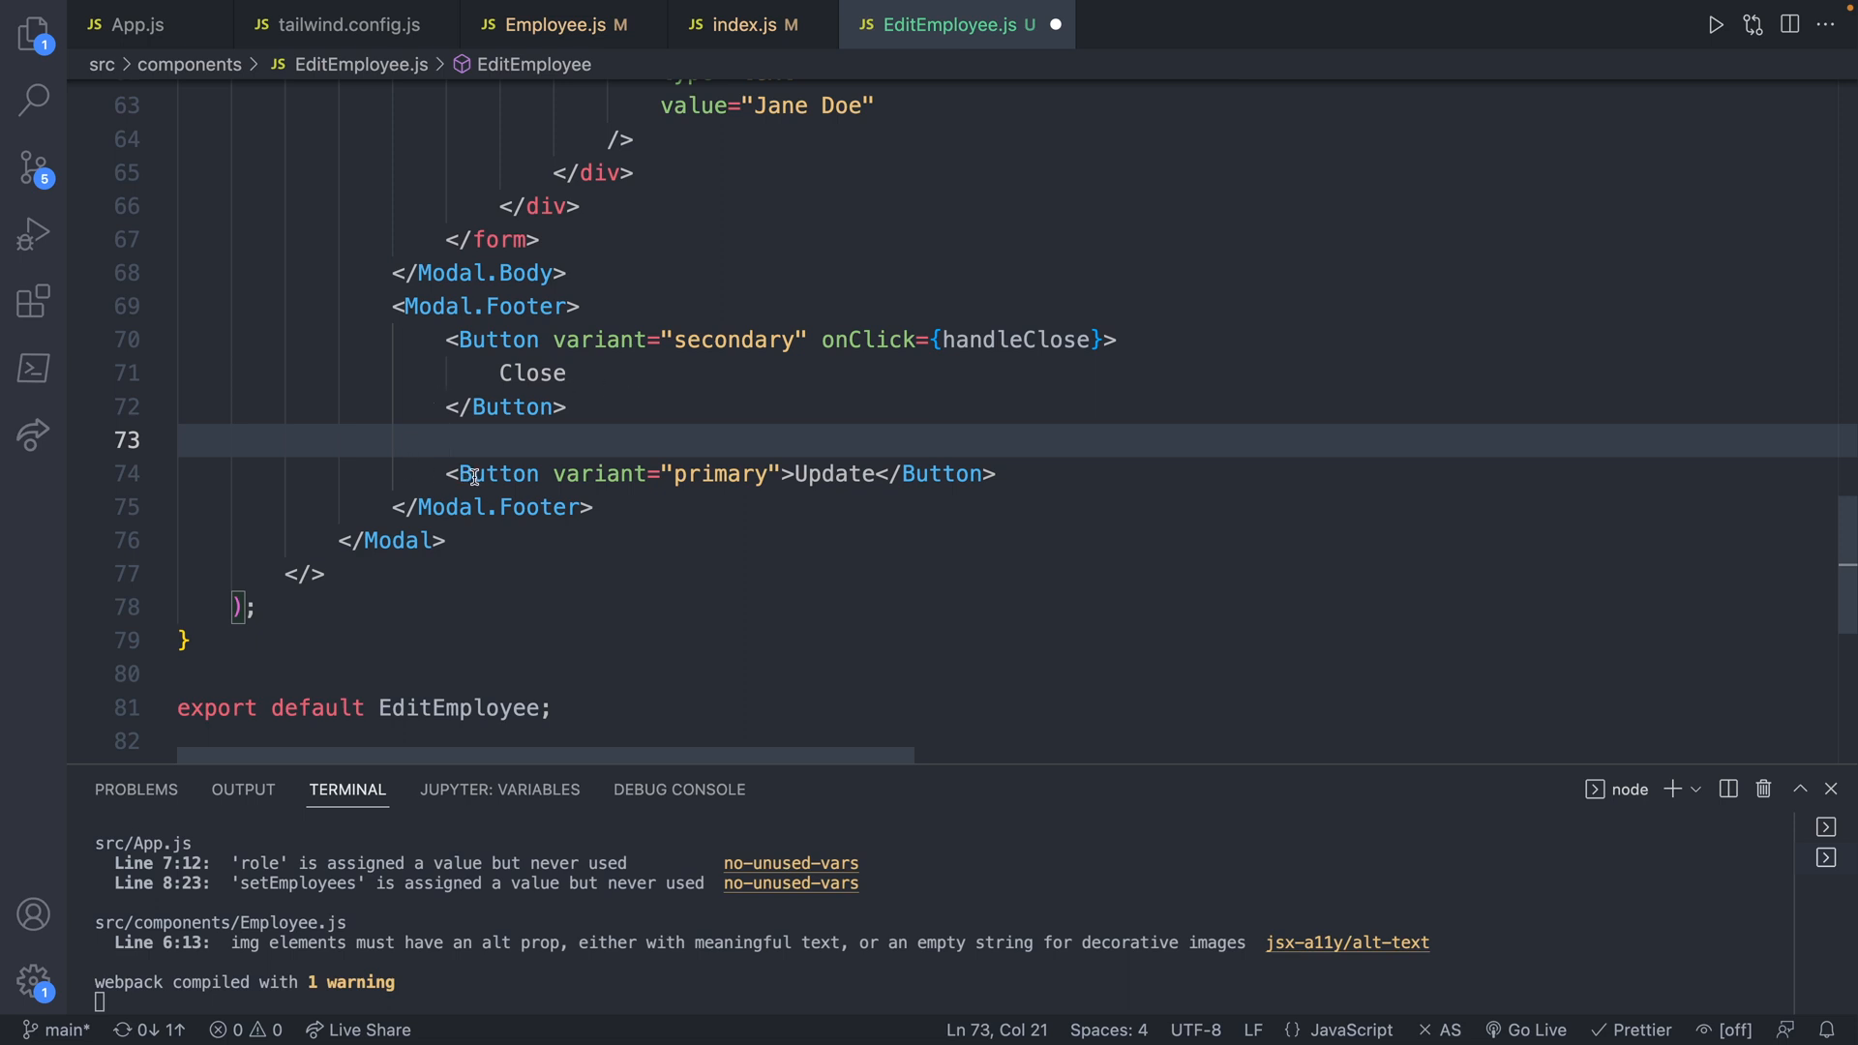
text(<bu)
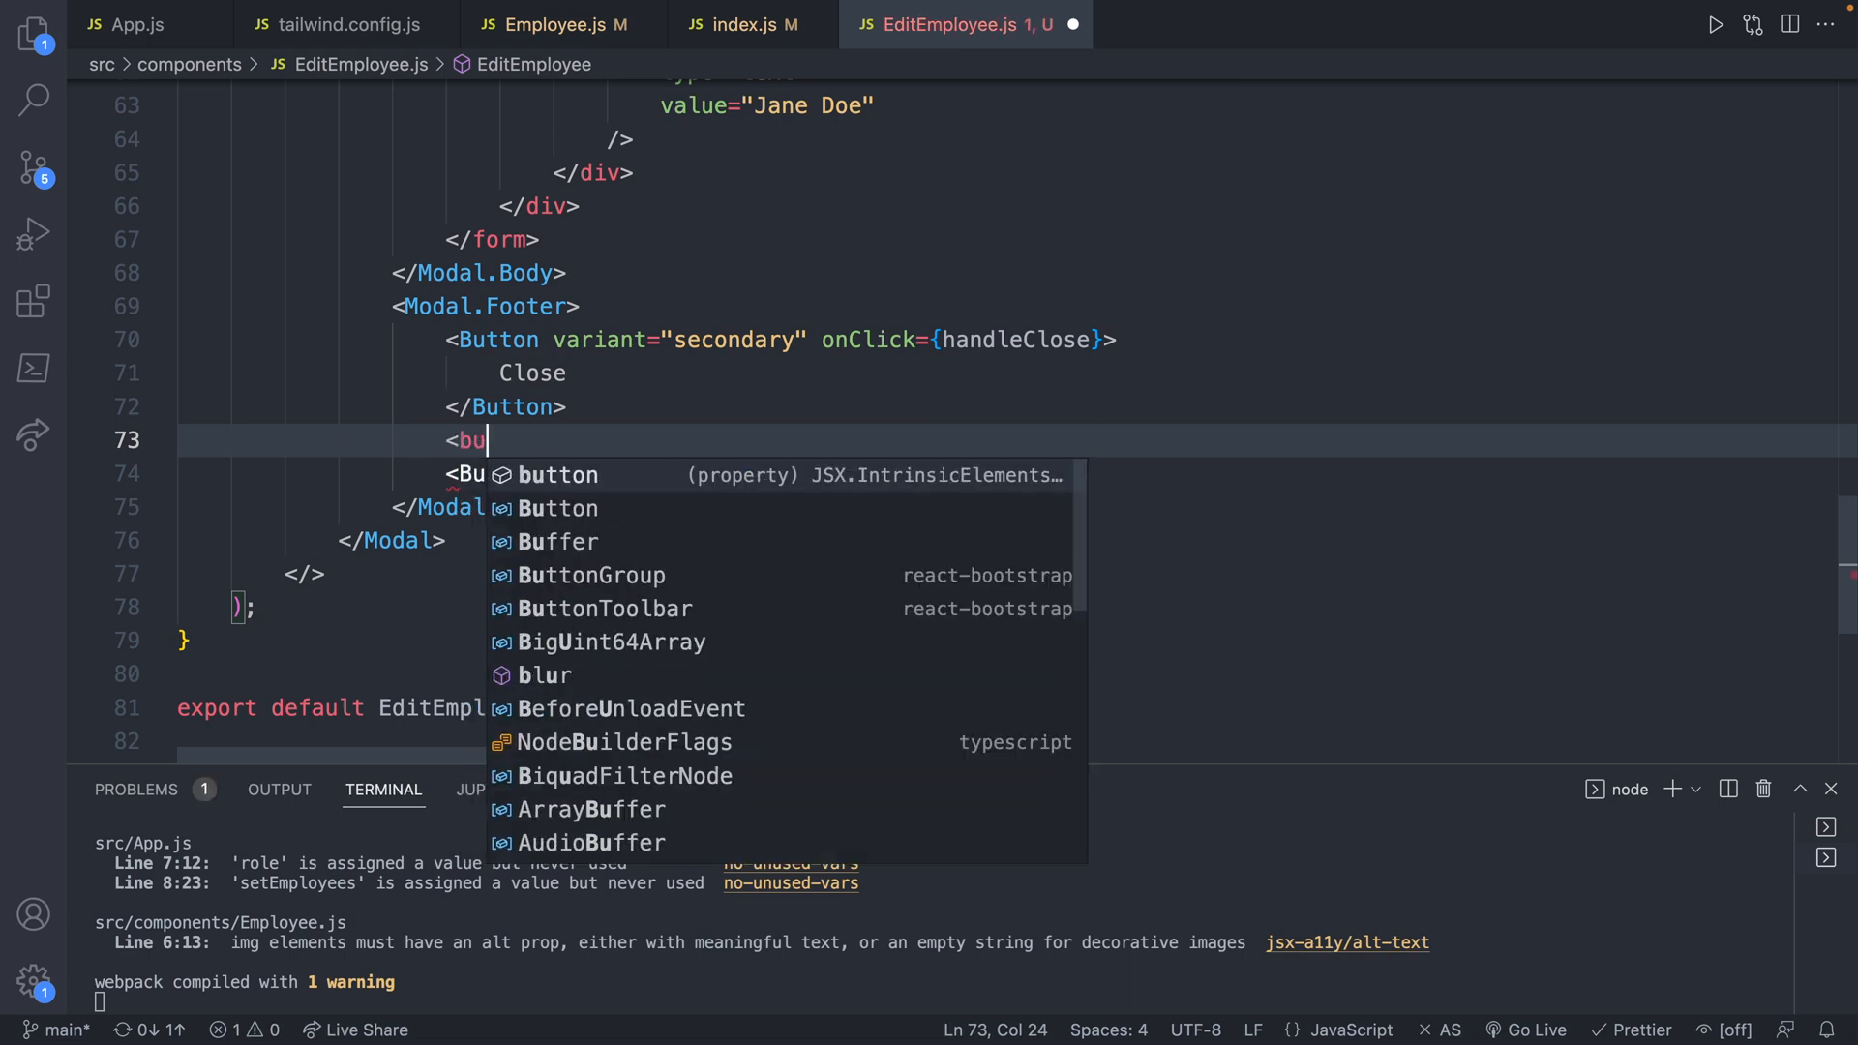
text(tton />)
key(ctrl+s)
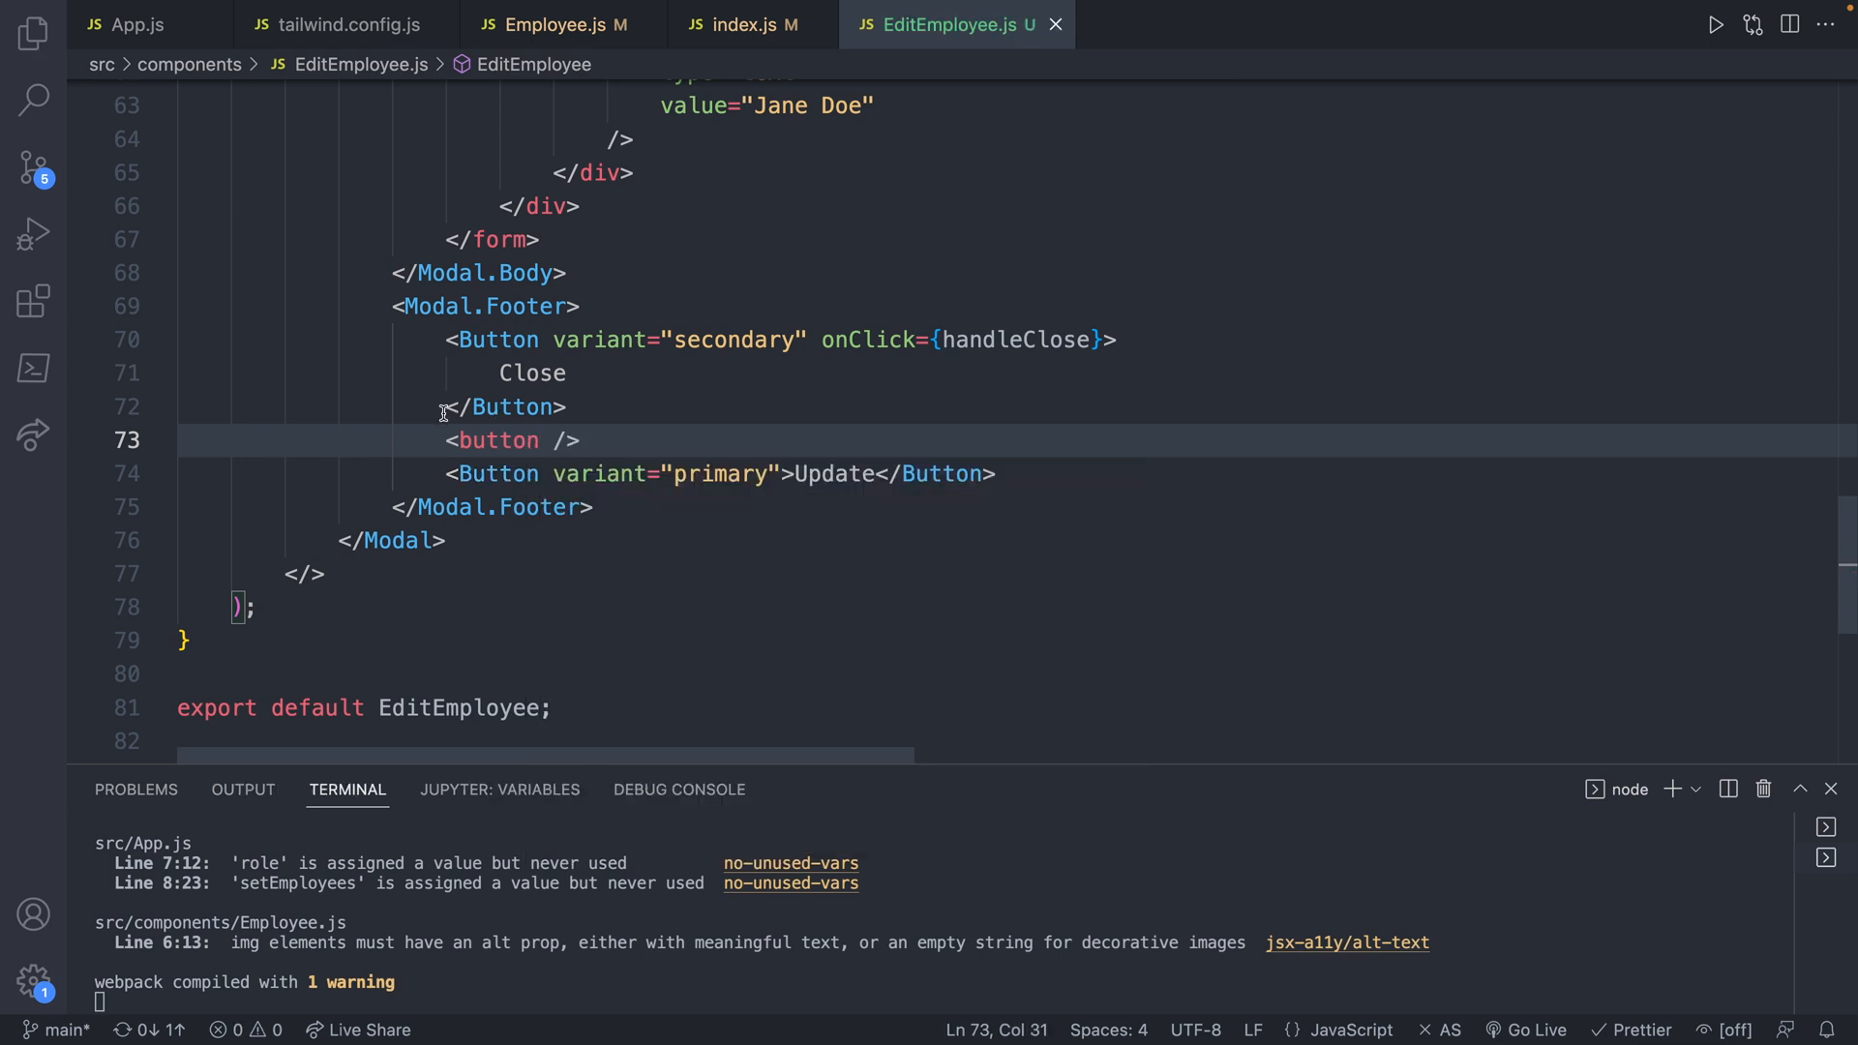
click(457, 474)
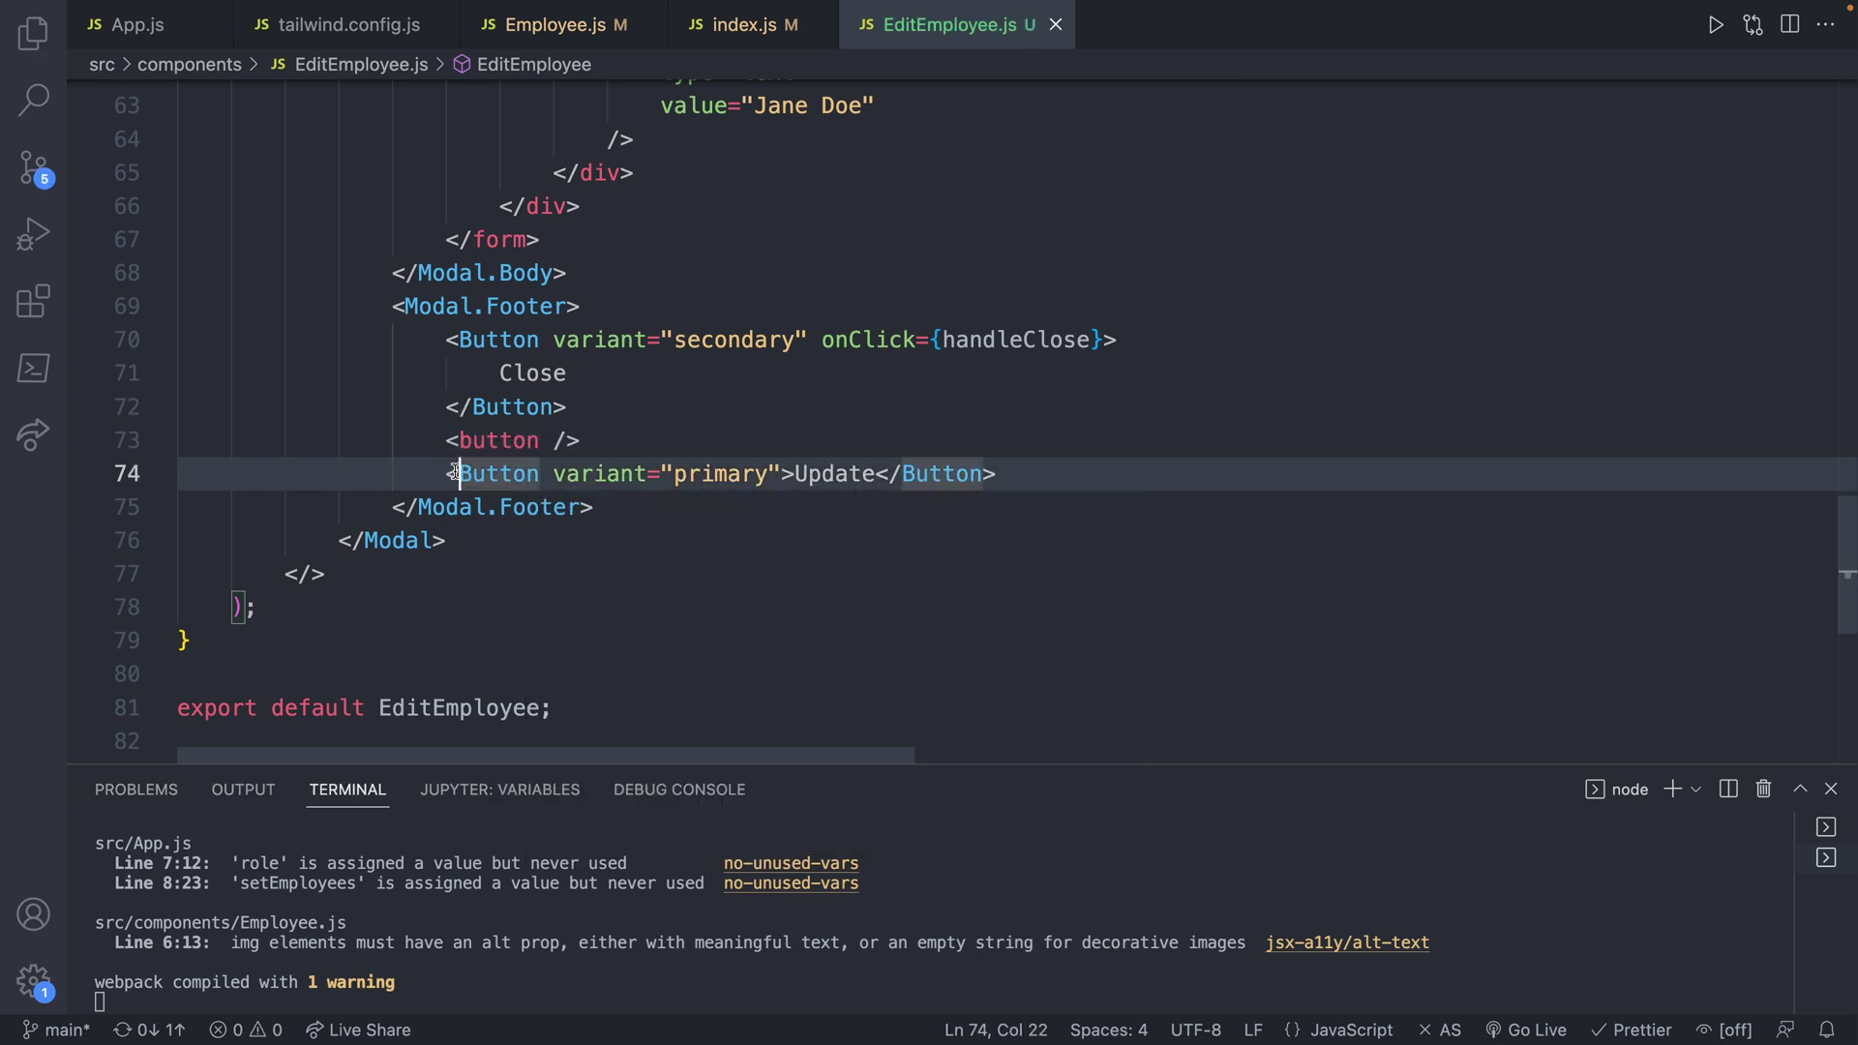
click(554, 442)
key(Delete)
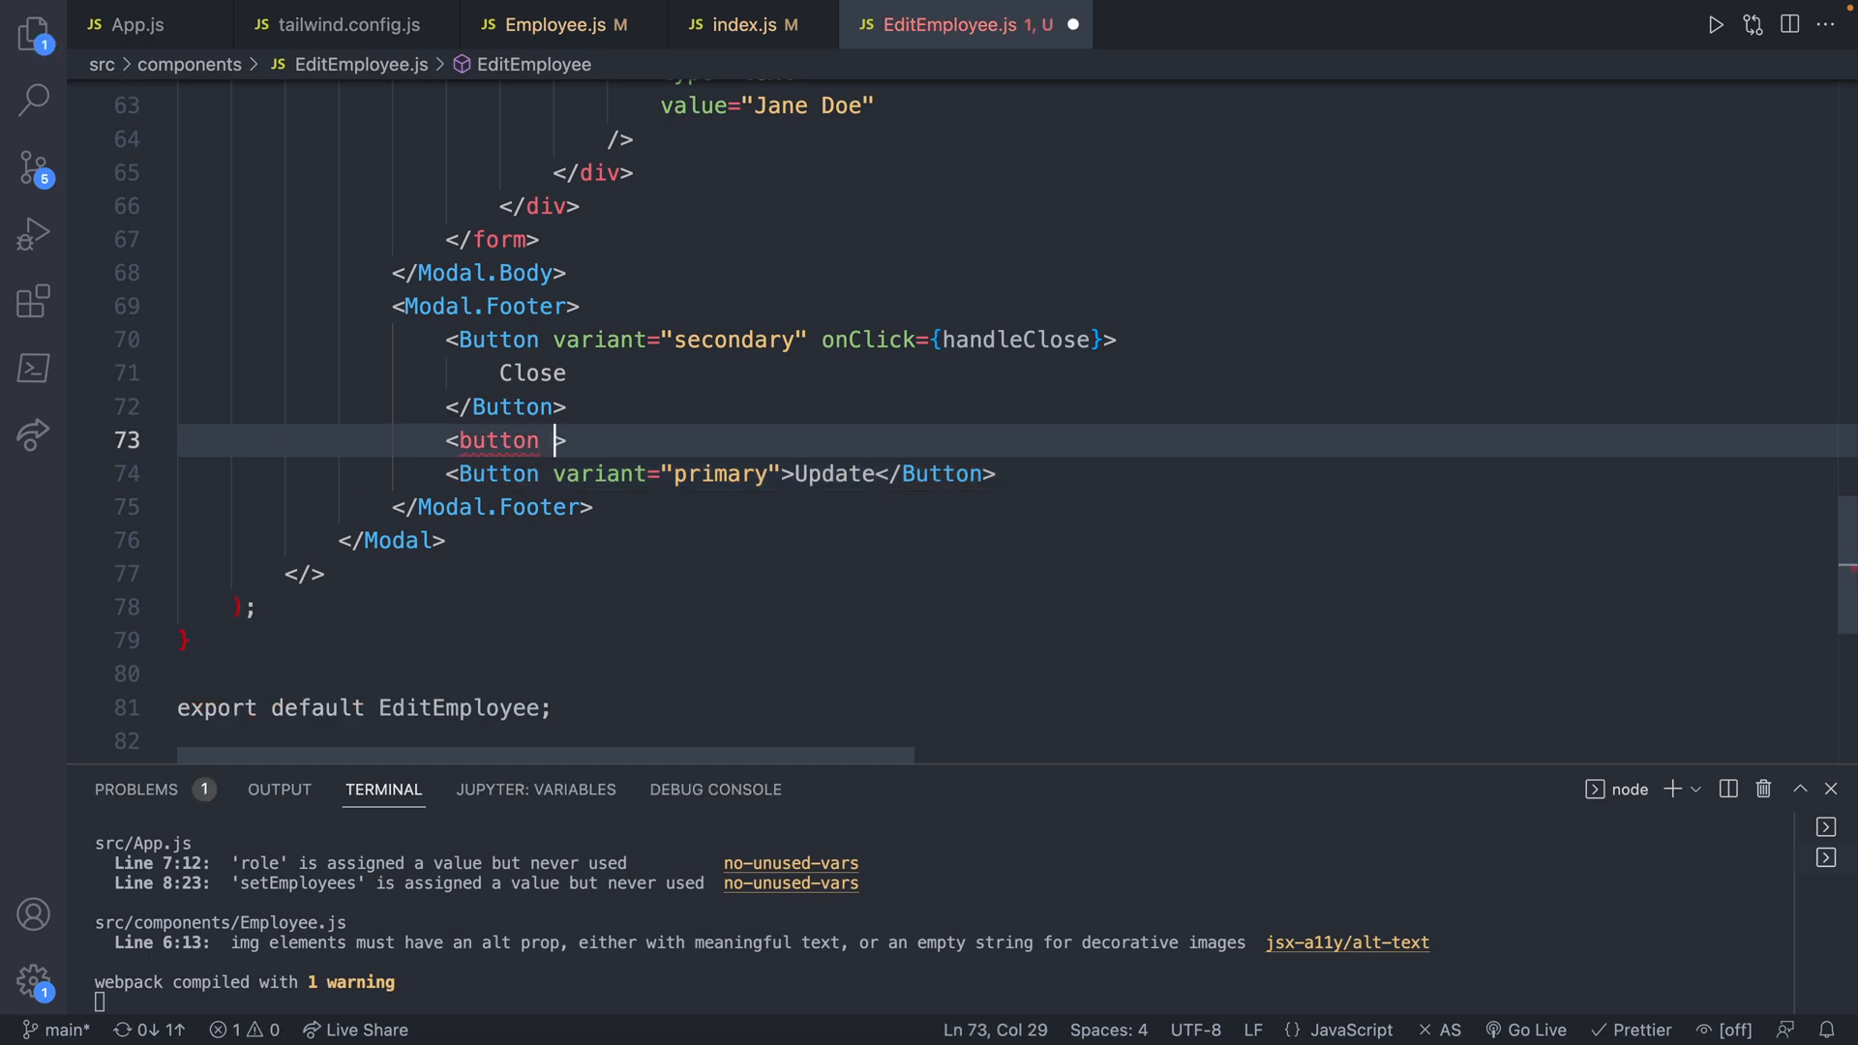
text(form)
text(=)
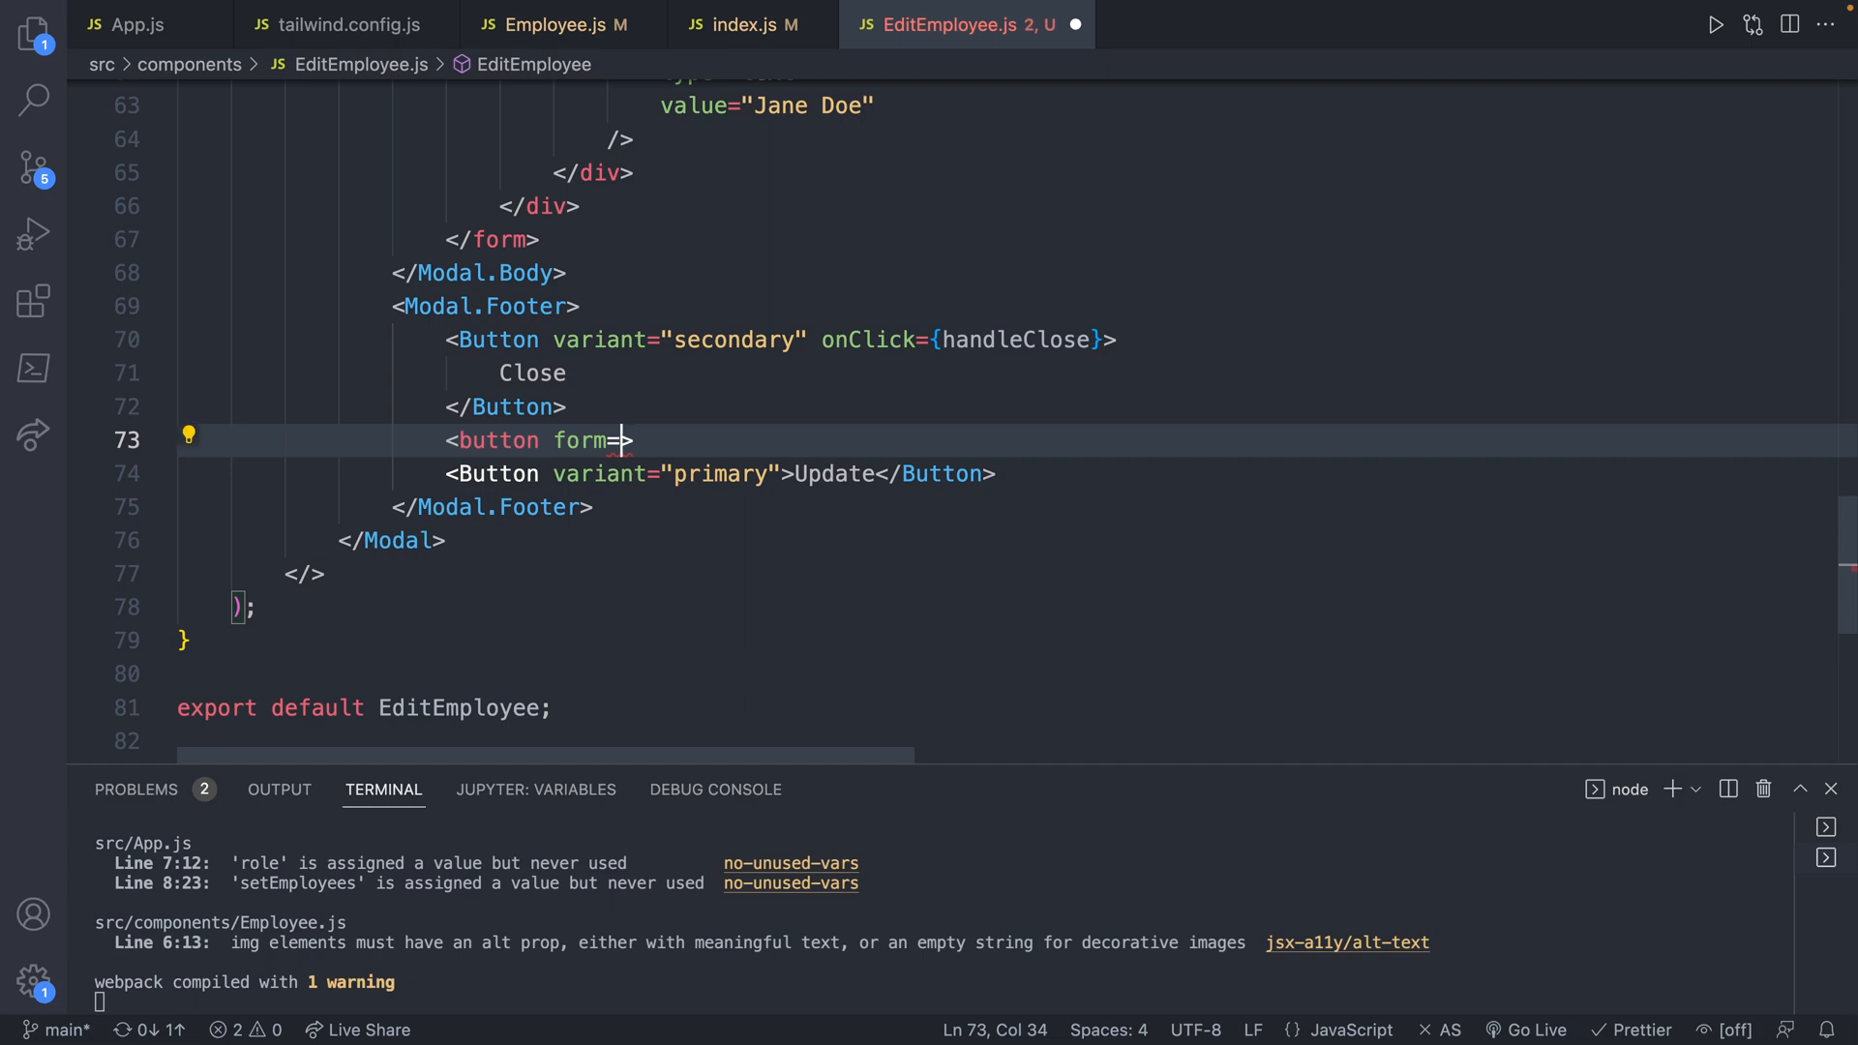
scroll(550, 413, up, 4)
scroll(549, 413, up, 5)
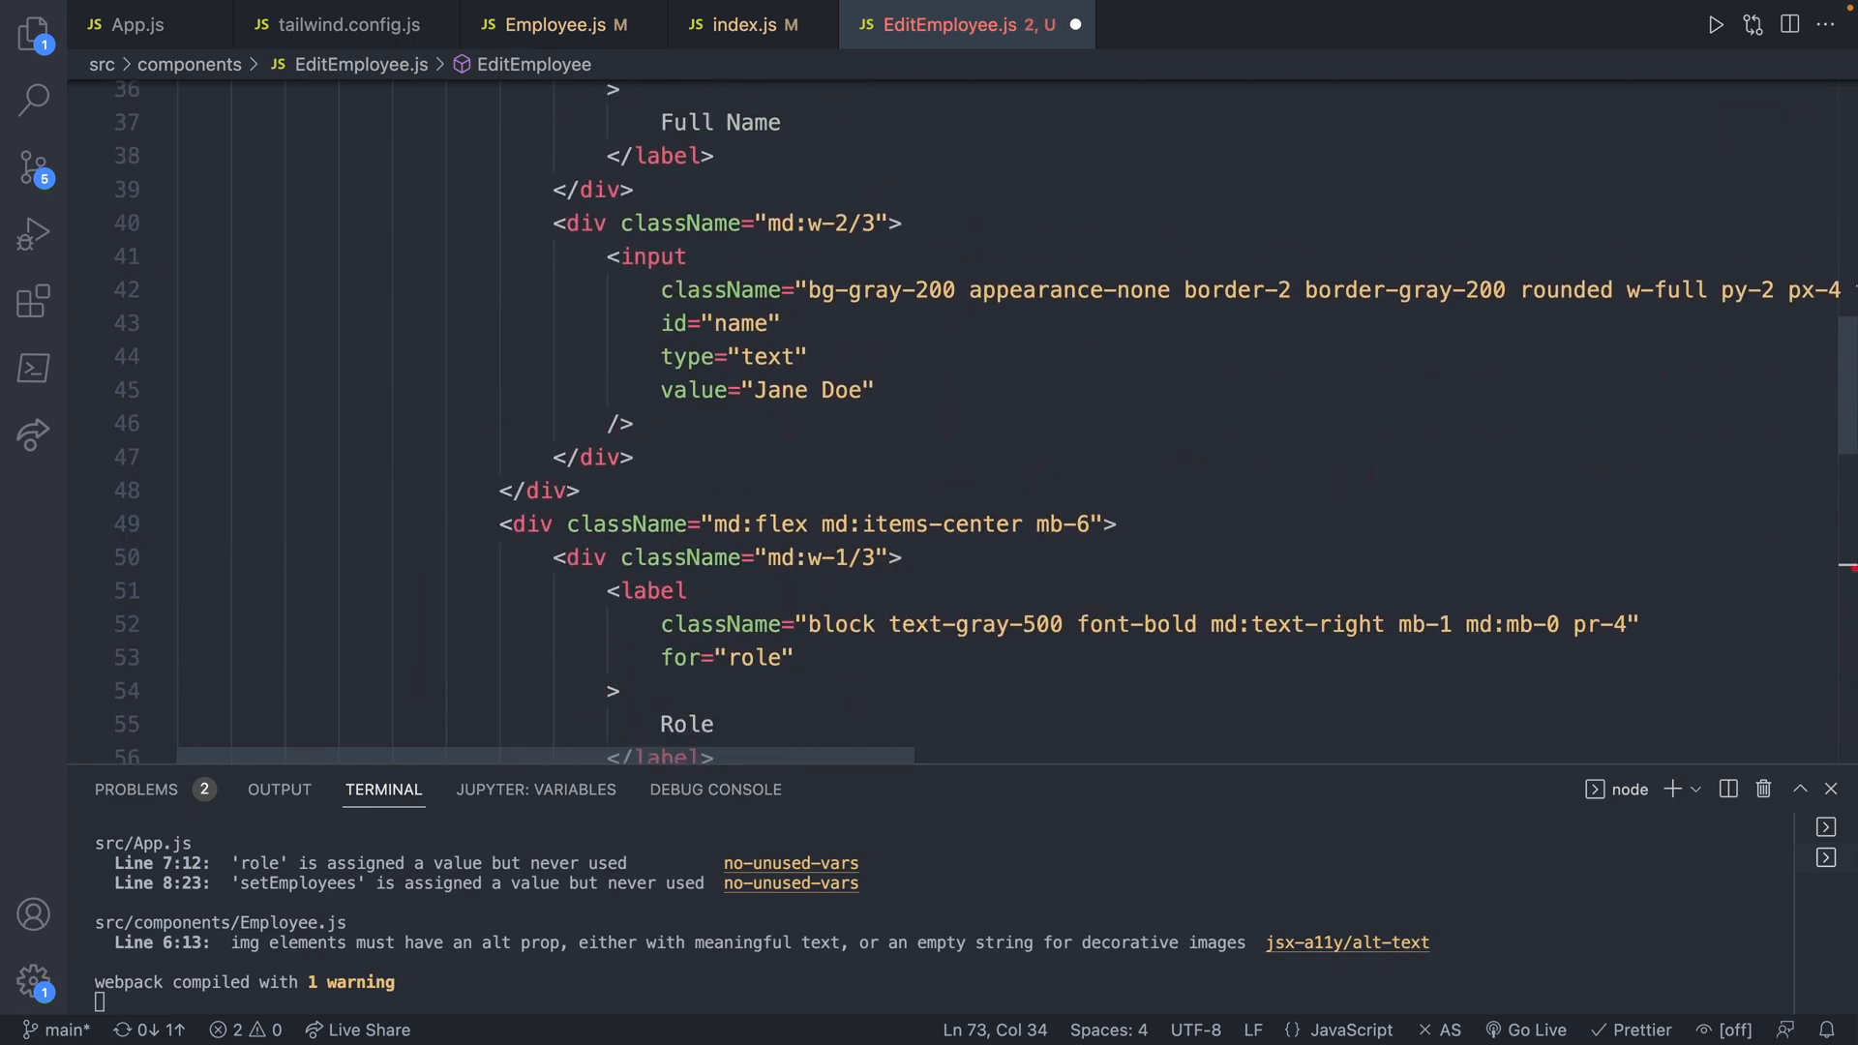
scroll(551, 414, up, 1)
scroll(550, 414, up, 2)
scroll(550, 414, up, 1)
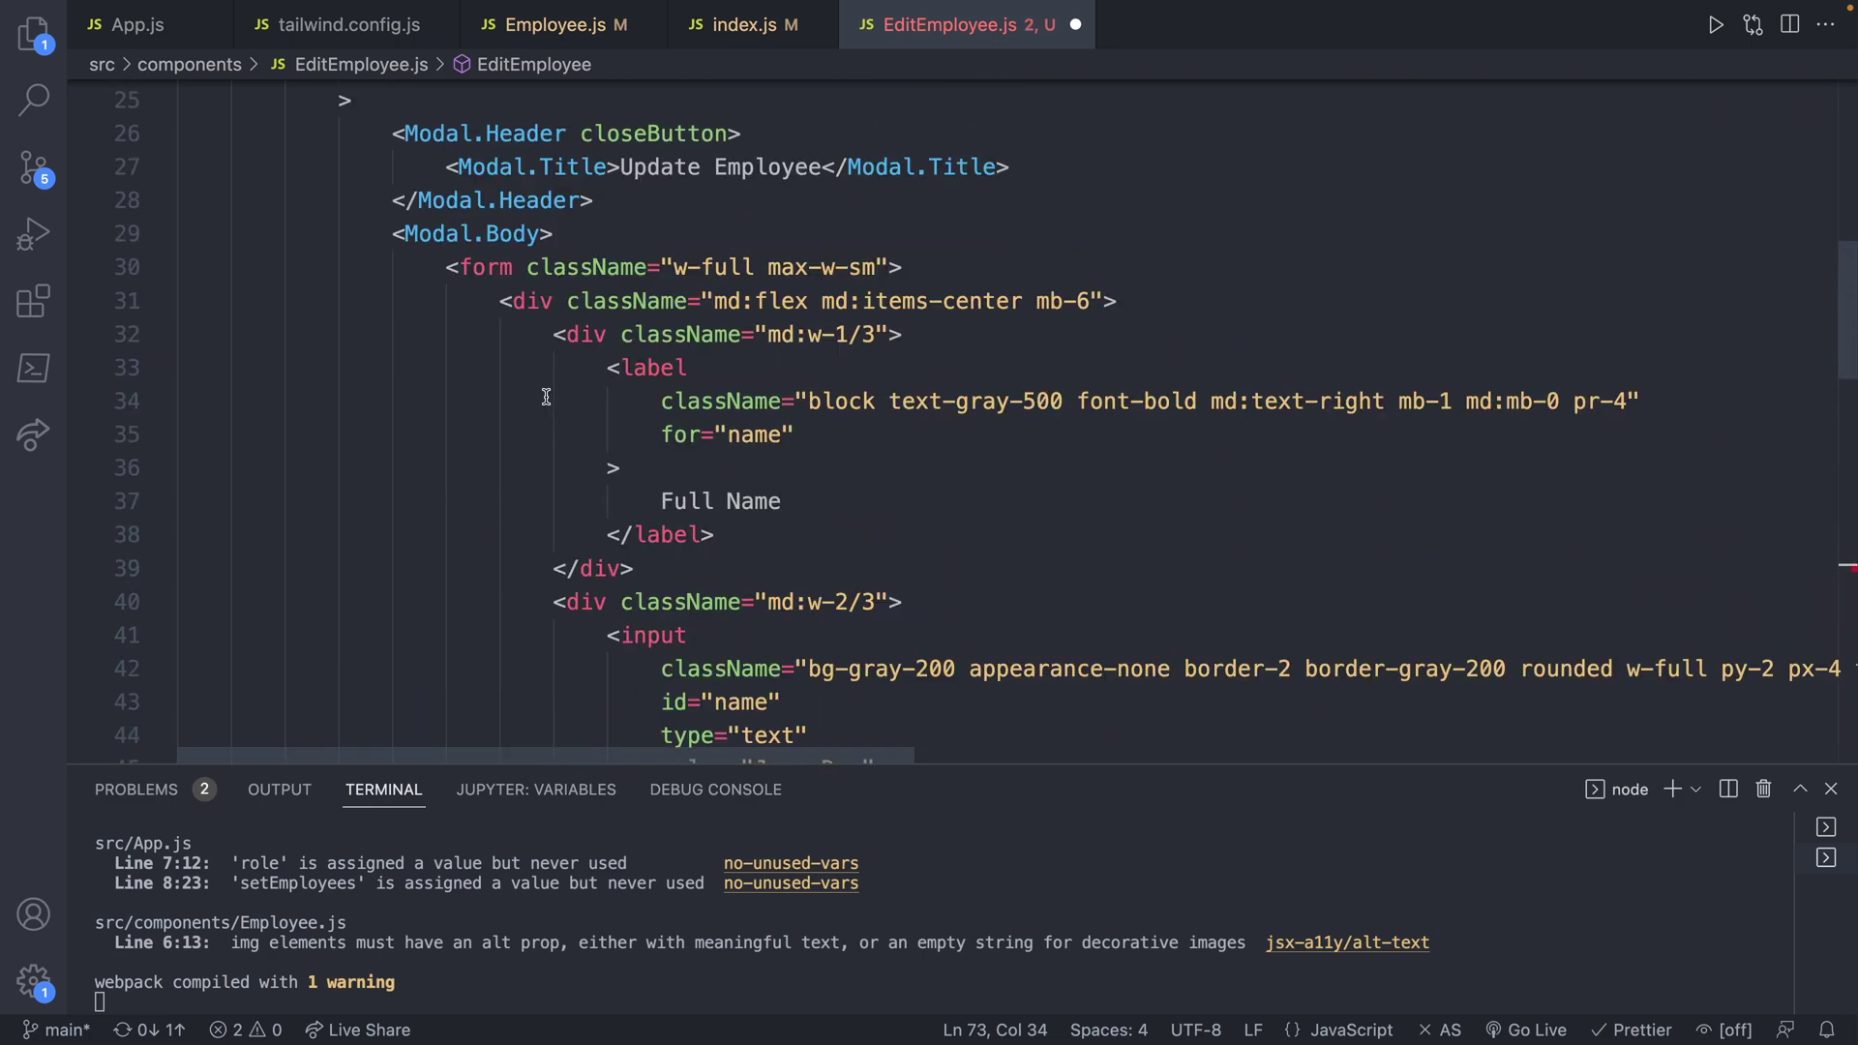
- Give the form id='editmodal', link the new Update button via form="editmodal", and save
click(522, 267)
text(id=")
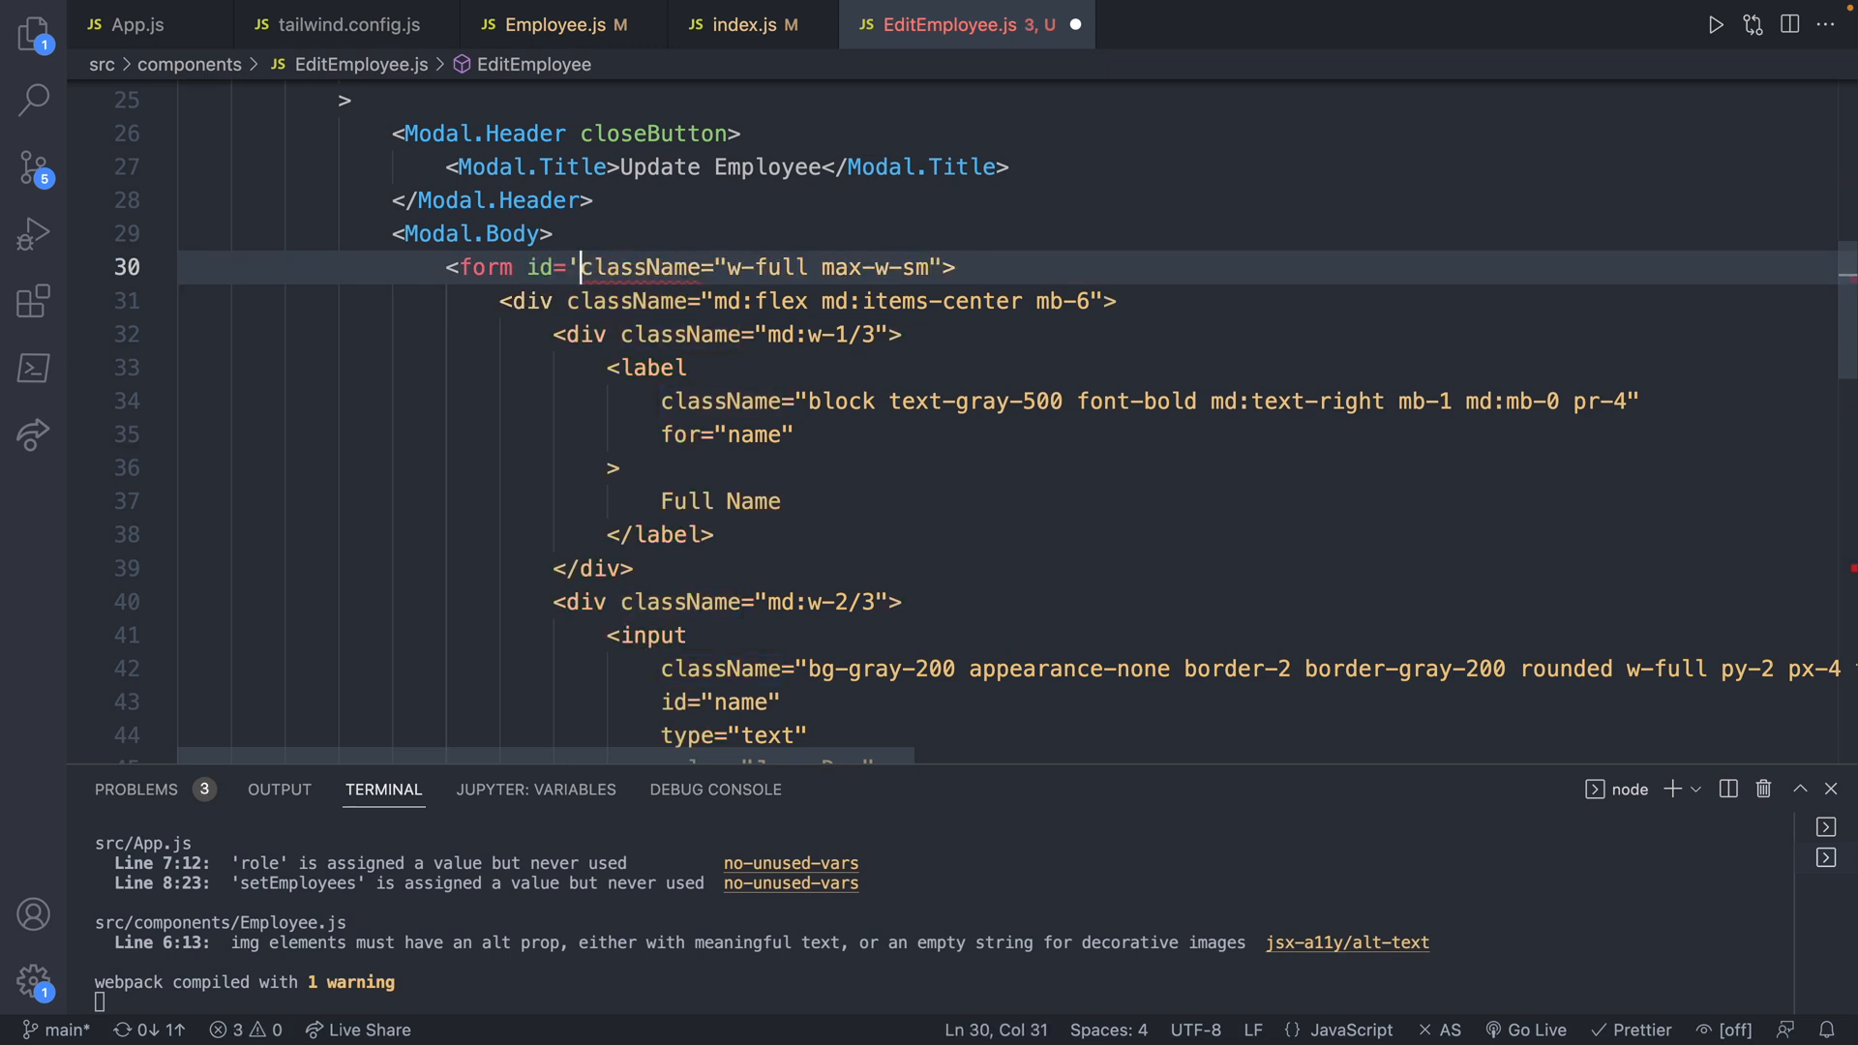
text(')
key(Left)
key(Left)
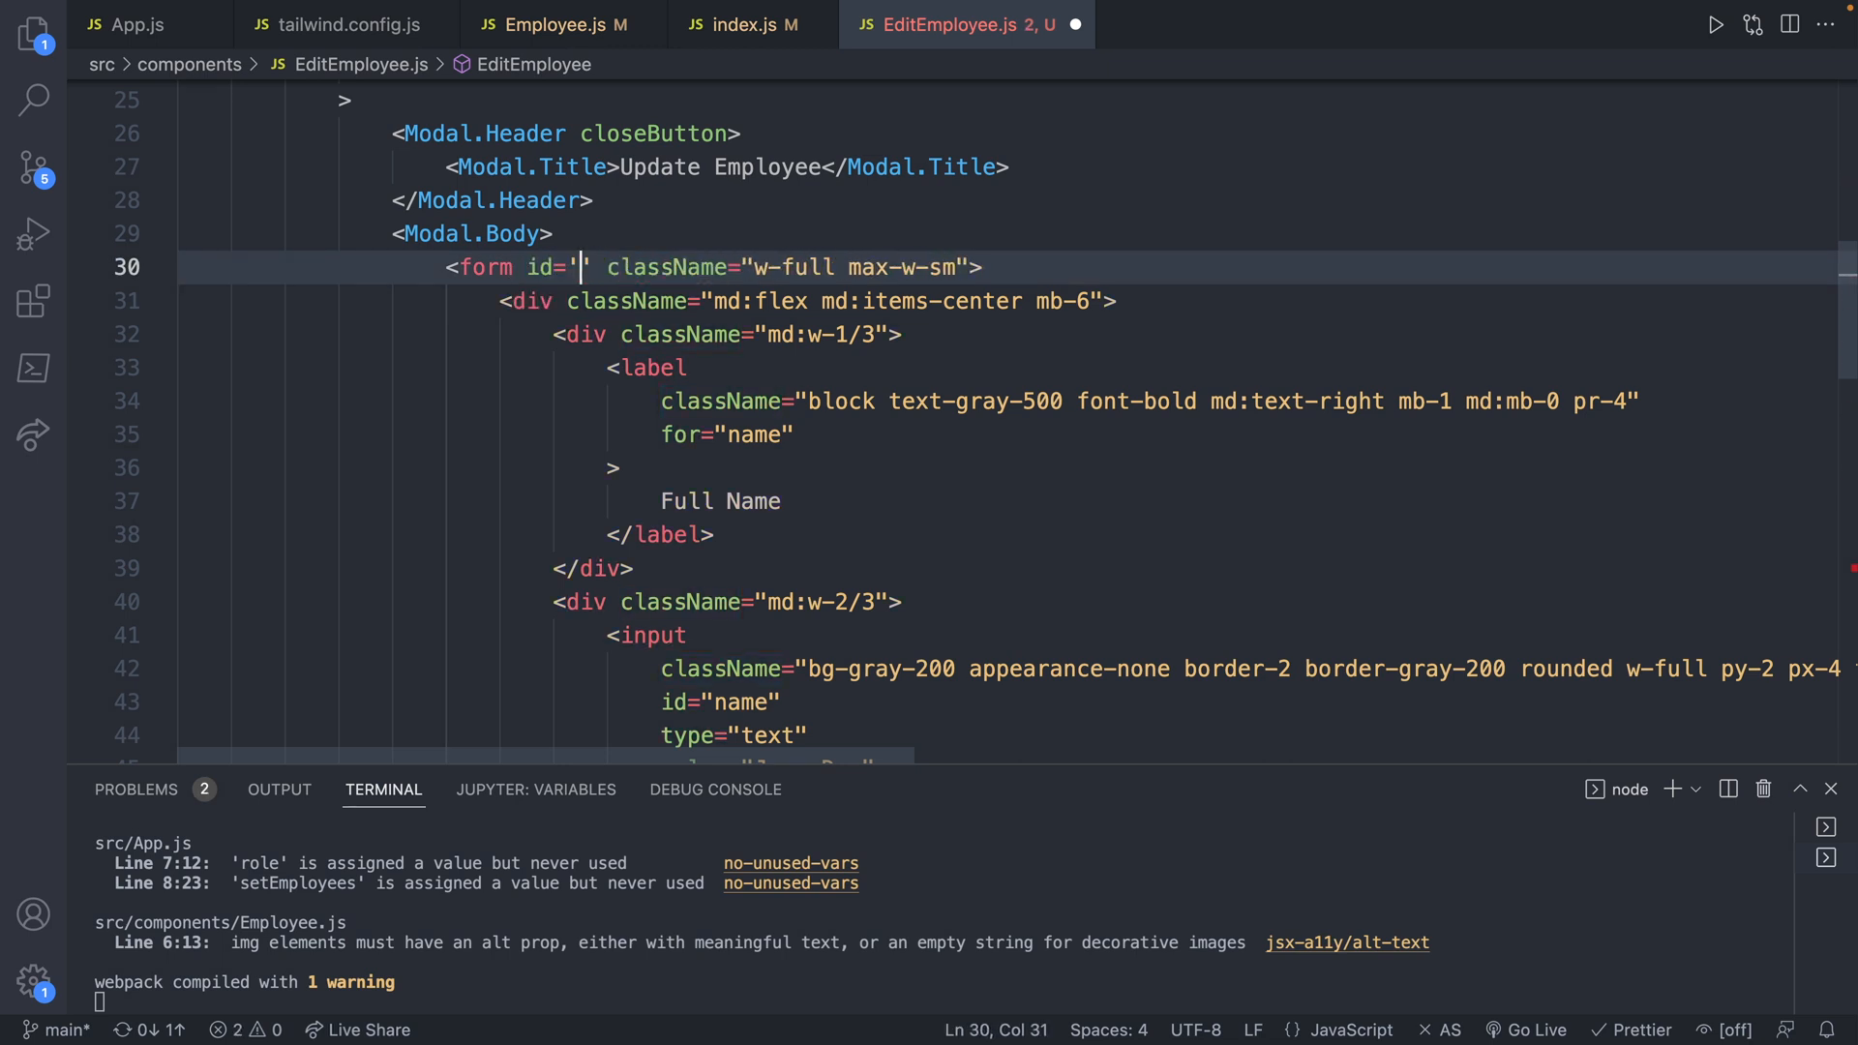
text(editmodal)
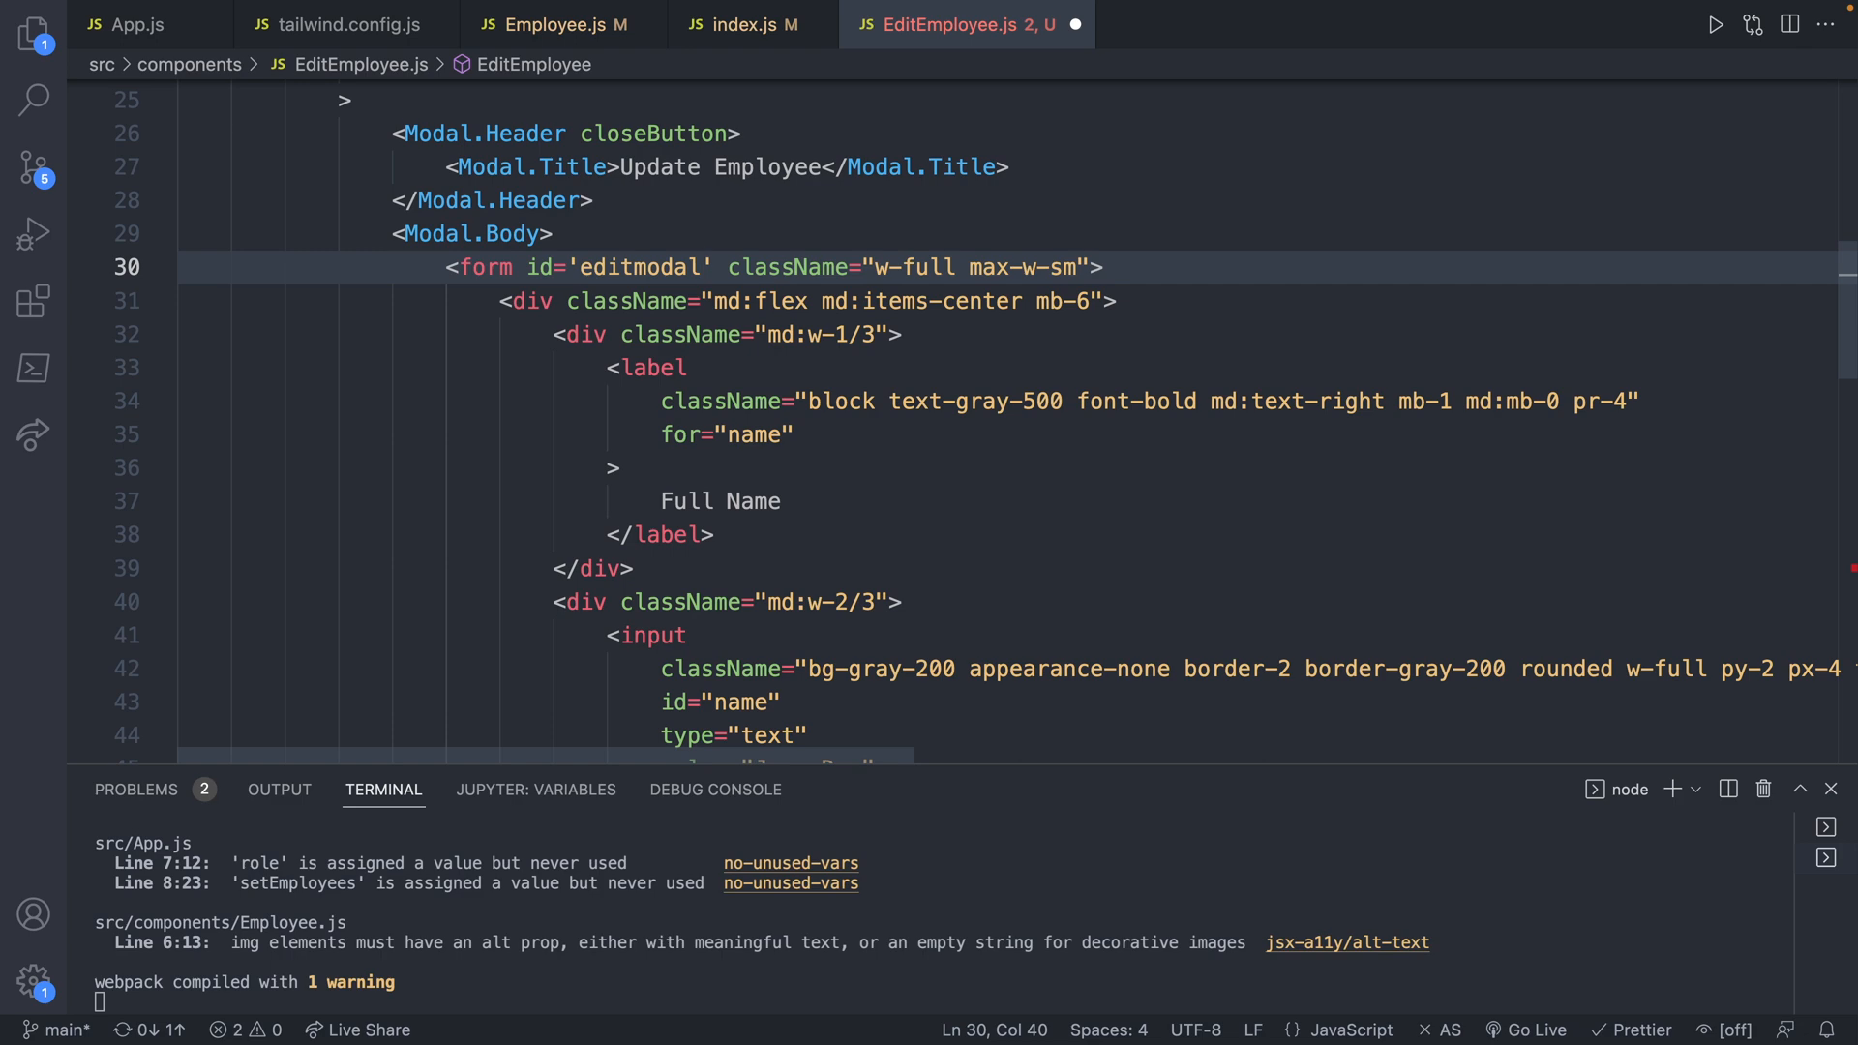
scroll(516, 425, down, 4)
scroll(516, 425, down, 3)
scroll(517, 426, down, 3)
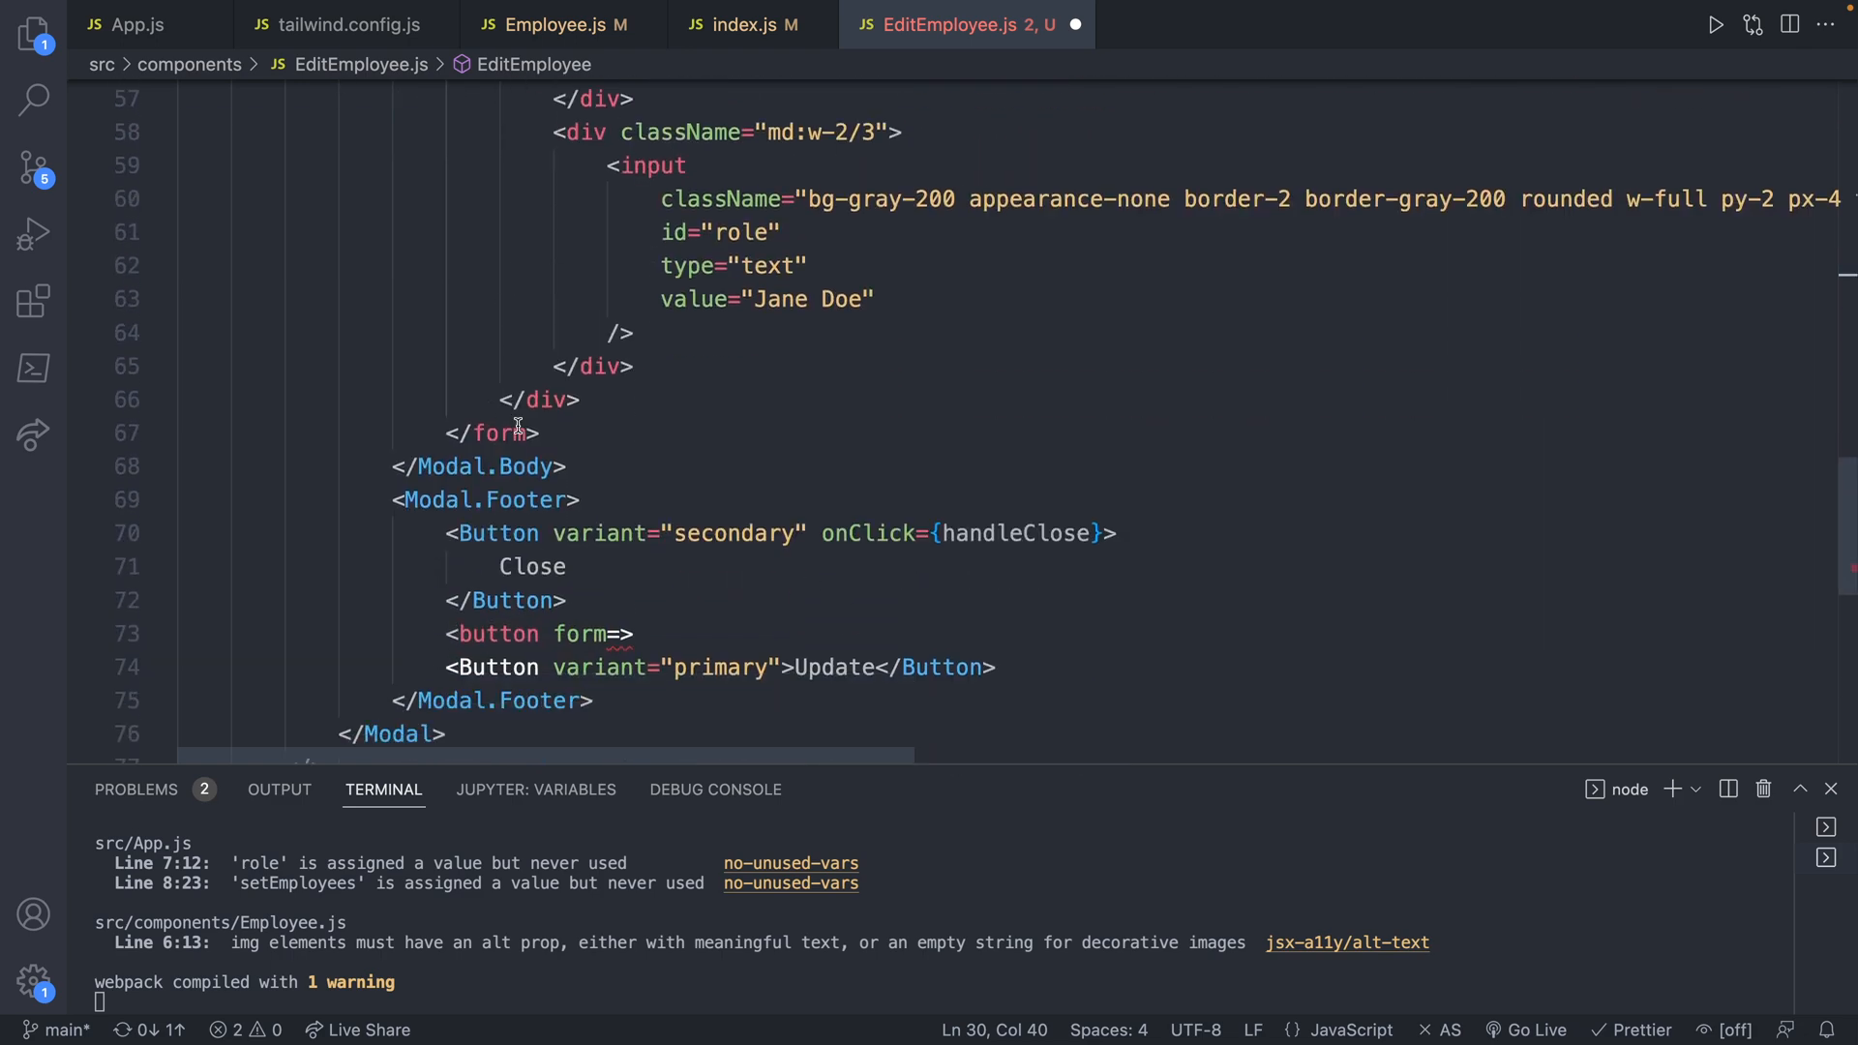
click(608, 635)
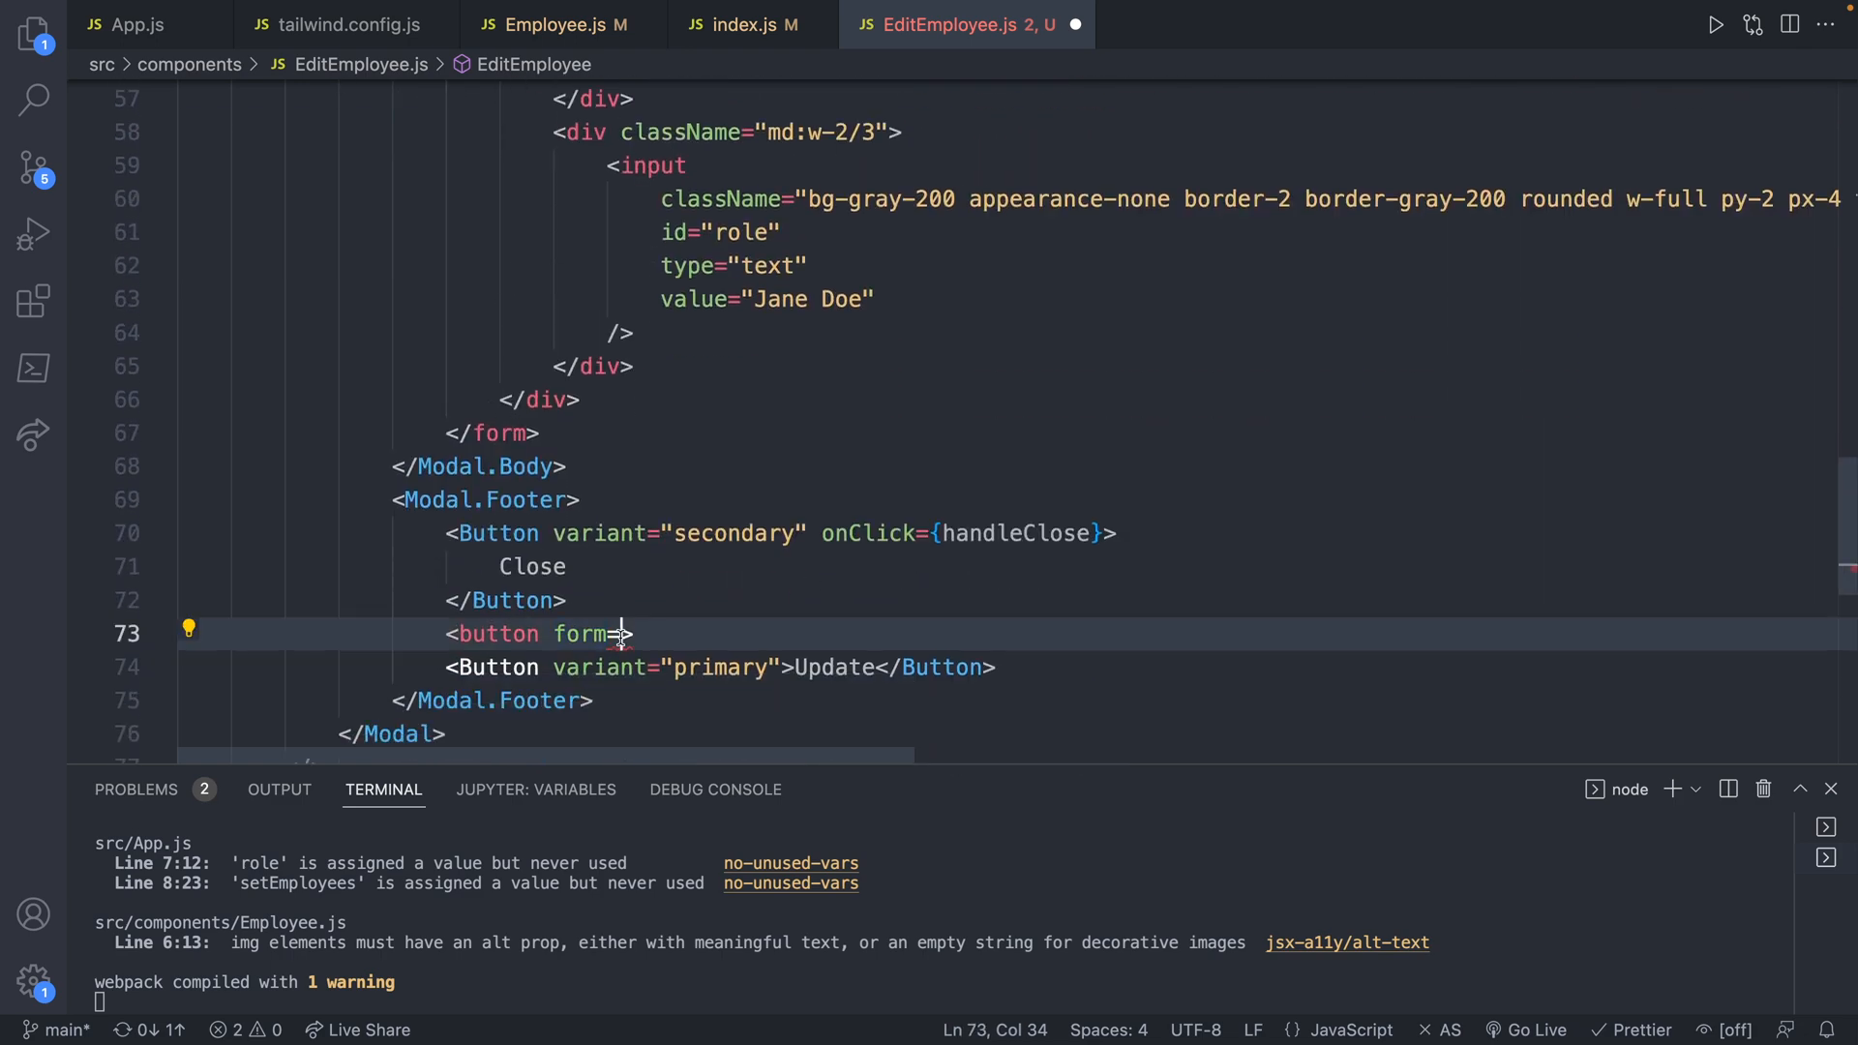
text(="editmodal")
key(Right)
text(</)
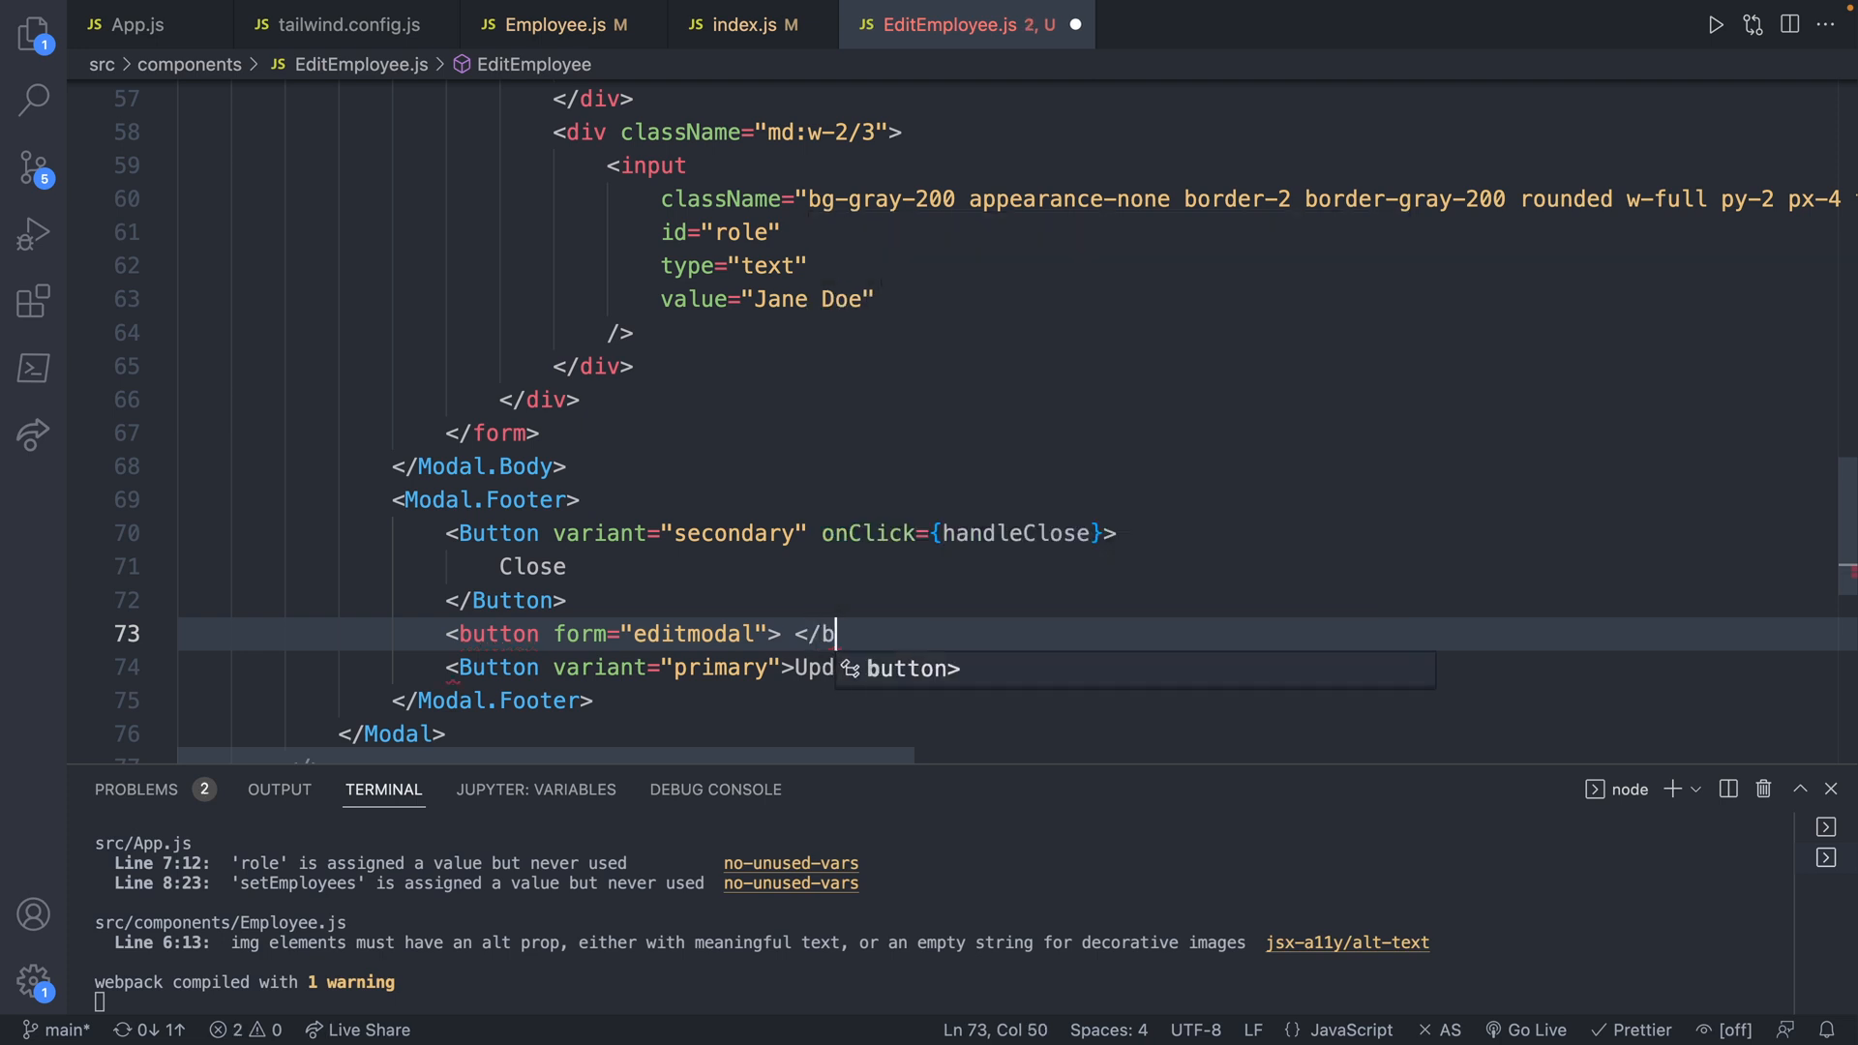
key(Tab)
key(Left)
key(Left)
key(Left)
key(Left)
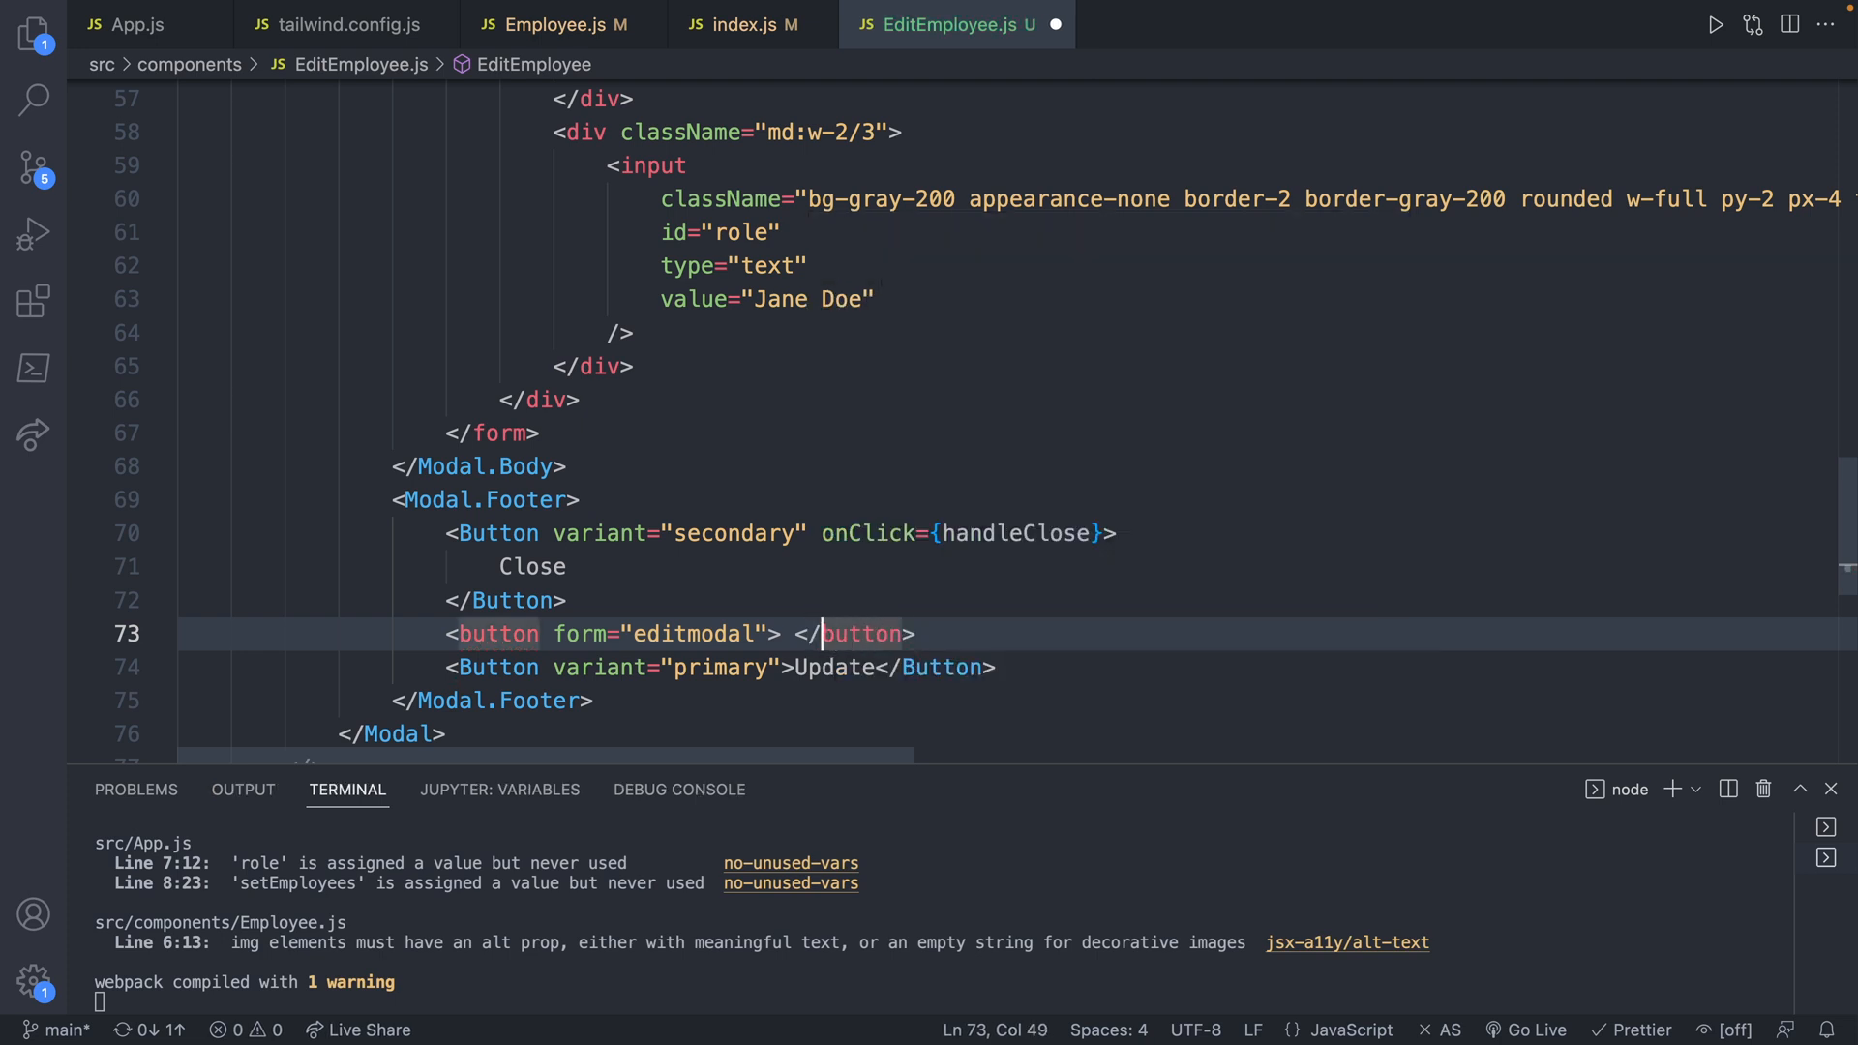
key(Left)
key(Left)
key(Left)
key(BackSpace)
text(Update)
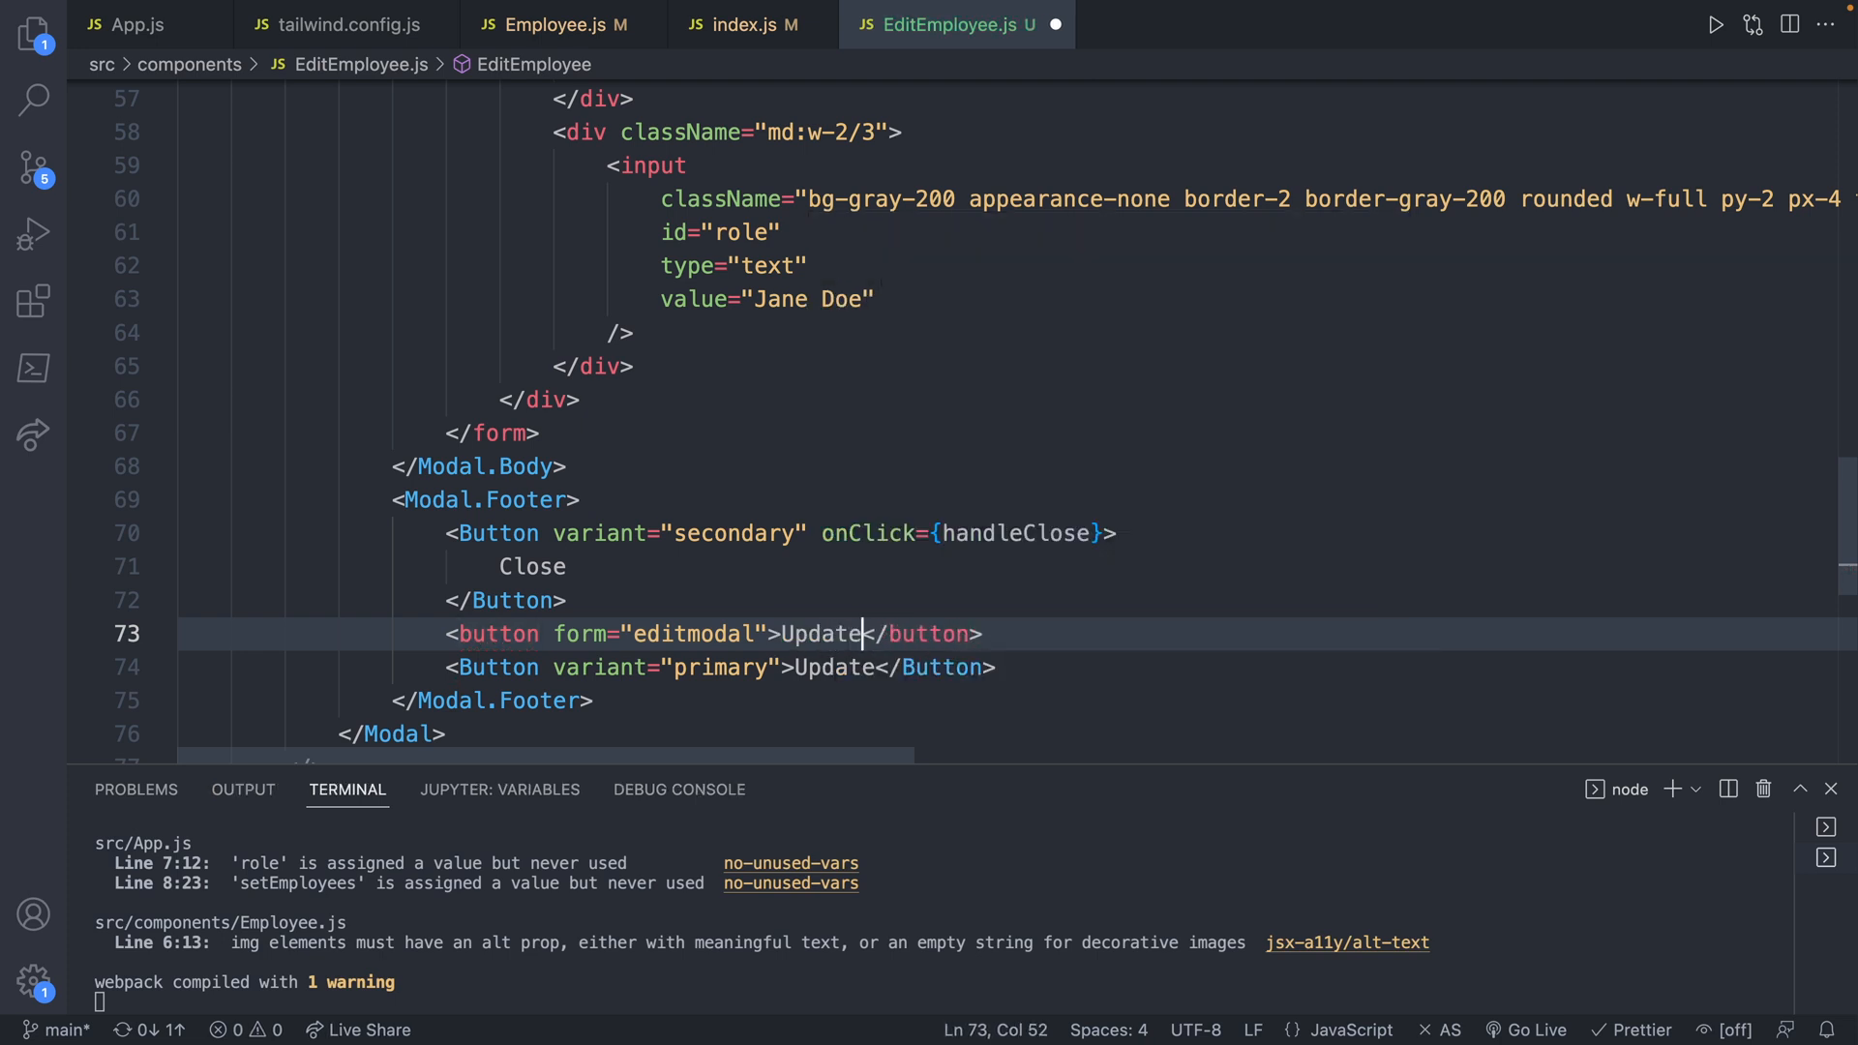
key(super+s)
- Submit the modal with the new Update button in Chrome, then return to the editor
key(ctrl+Right)
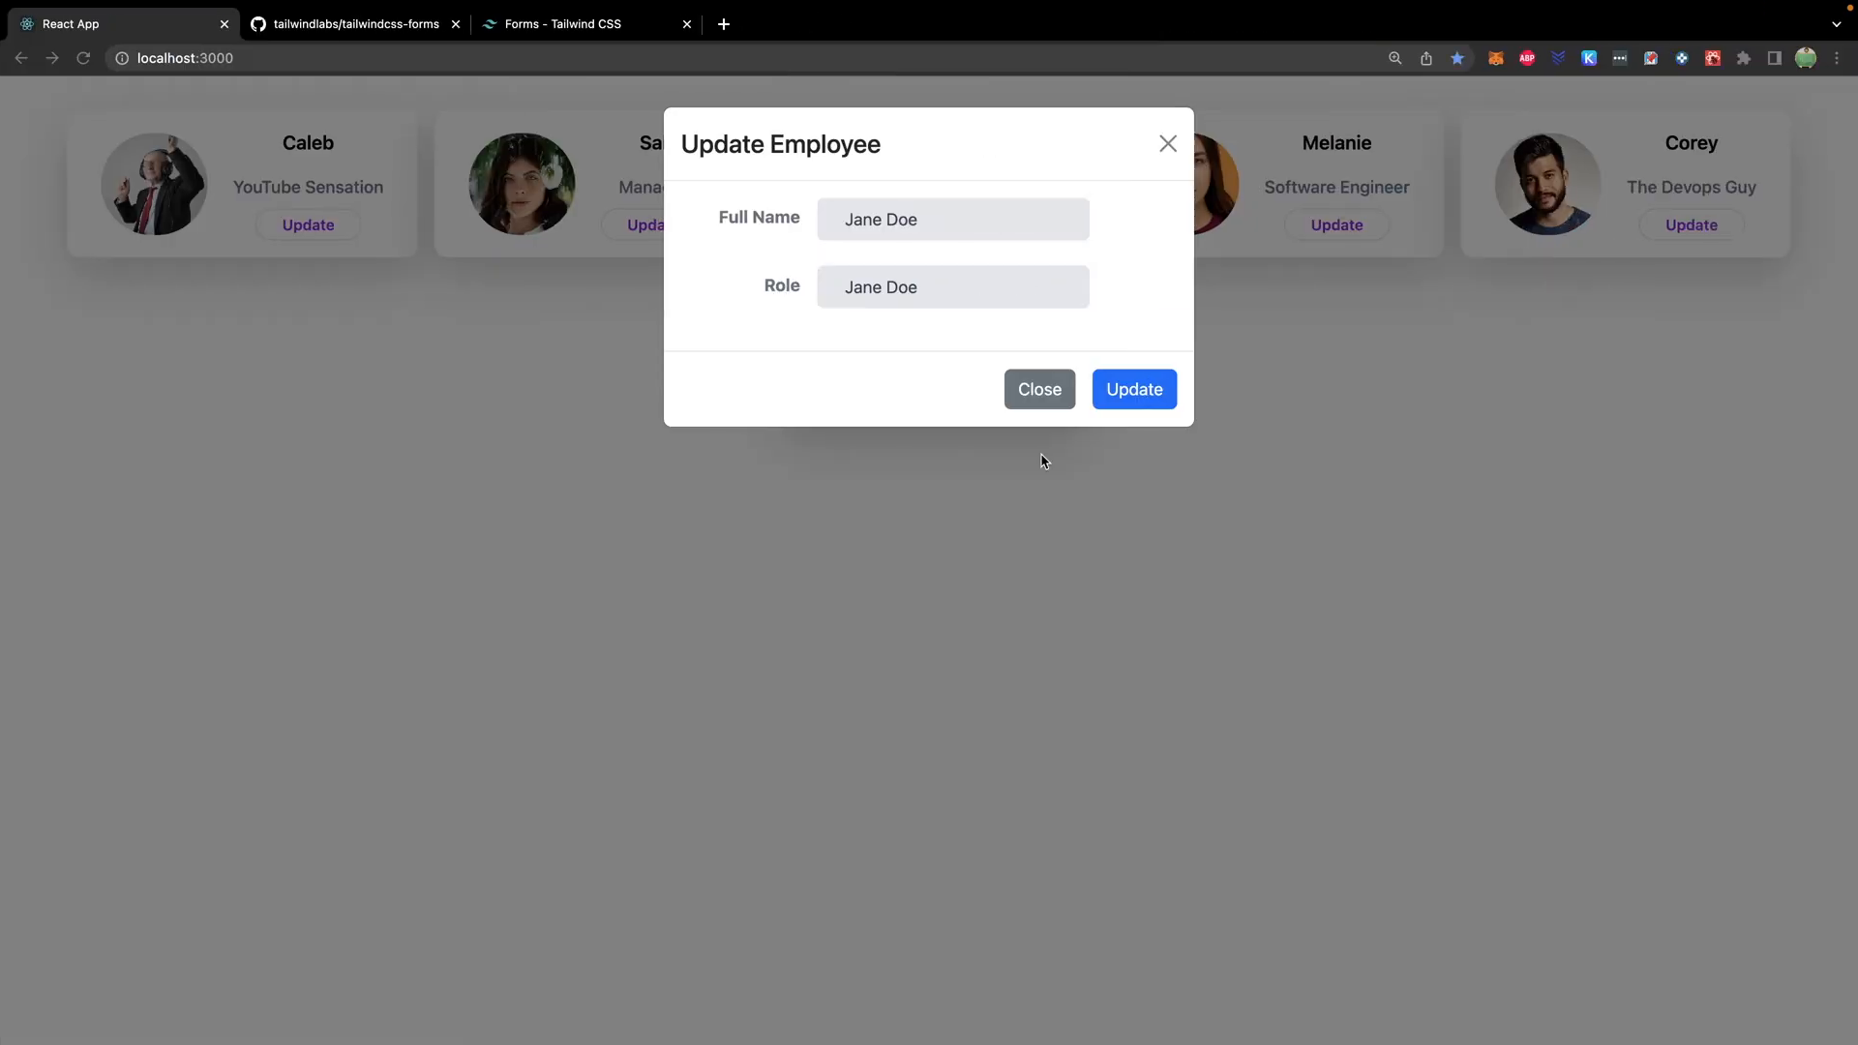
click(1039, 391)
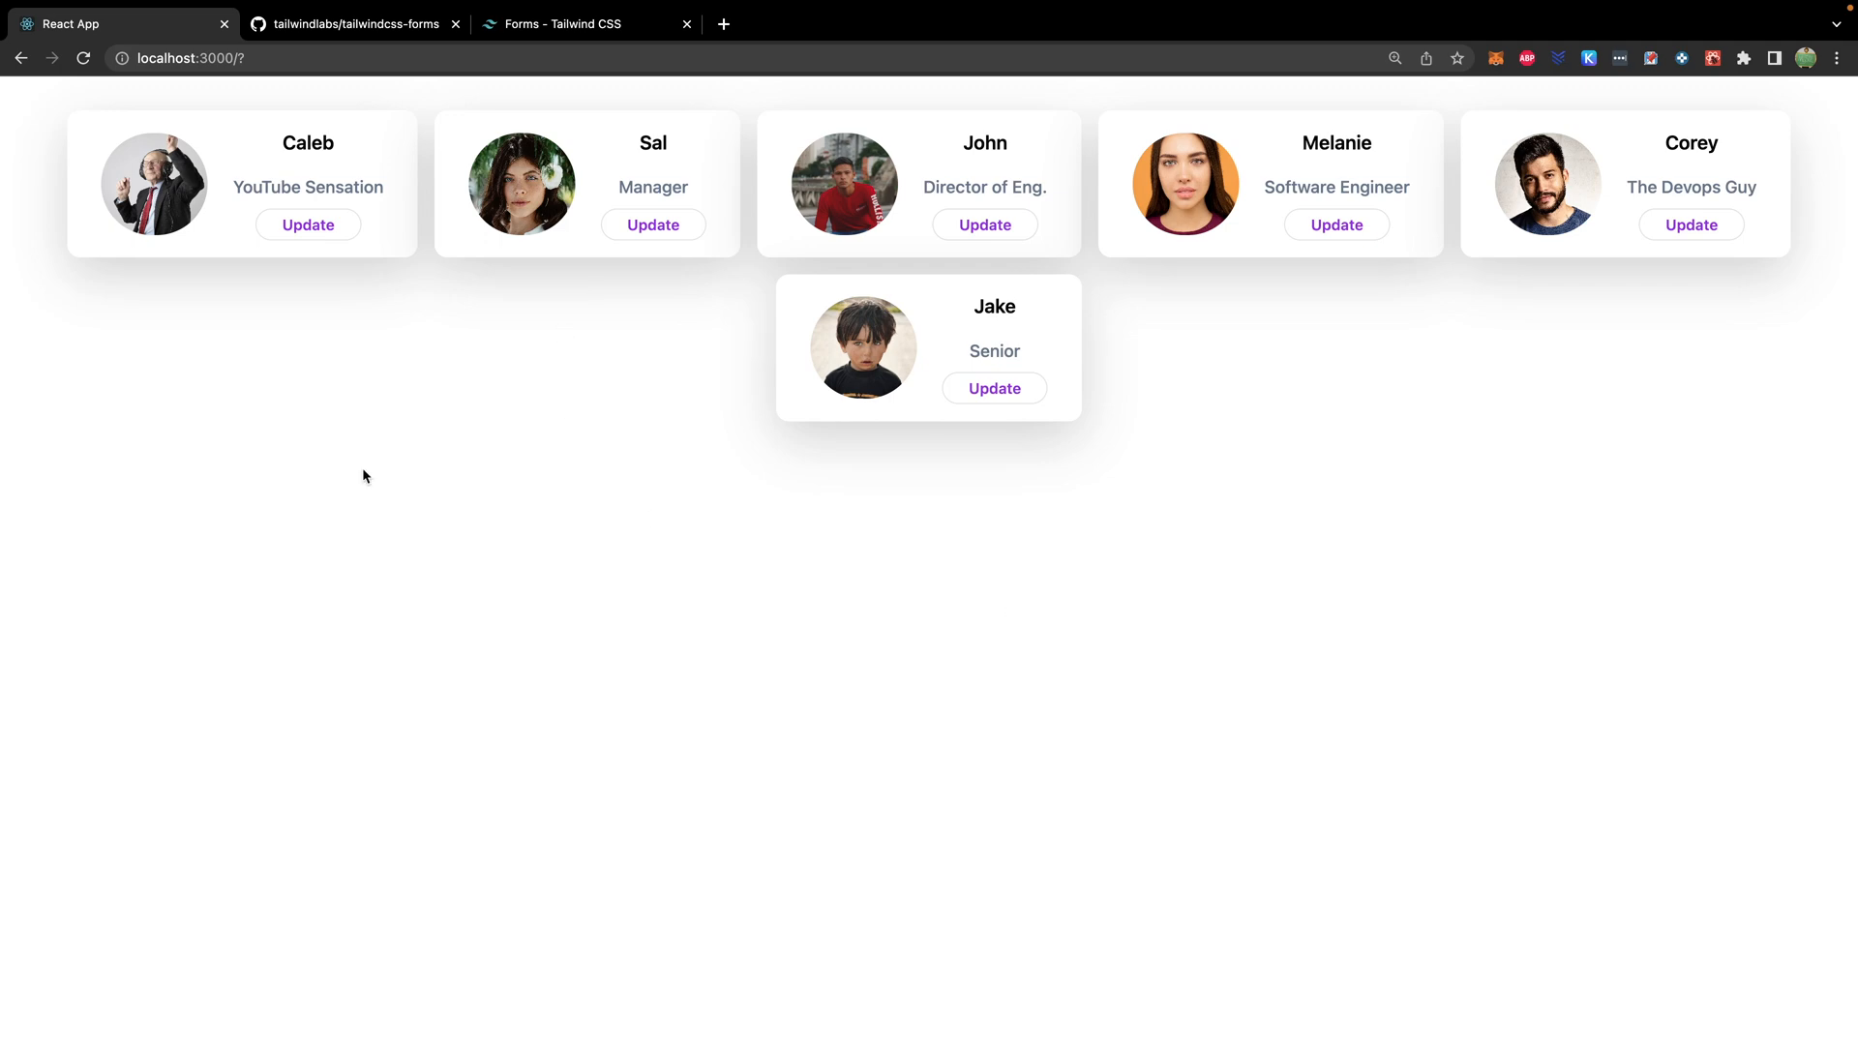
key(ctrl+Left)
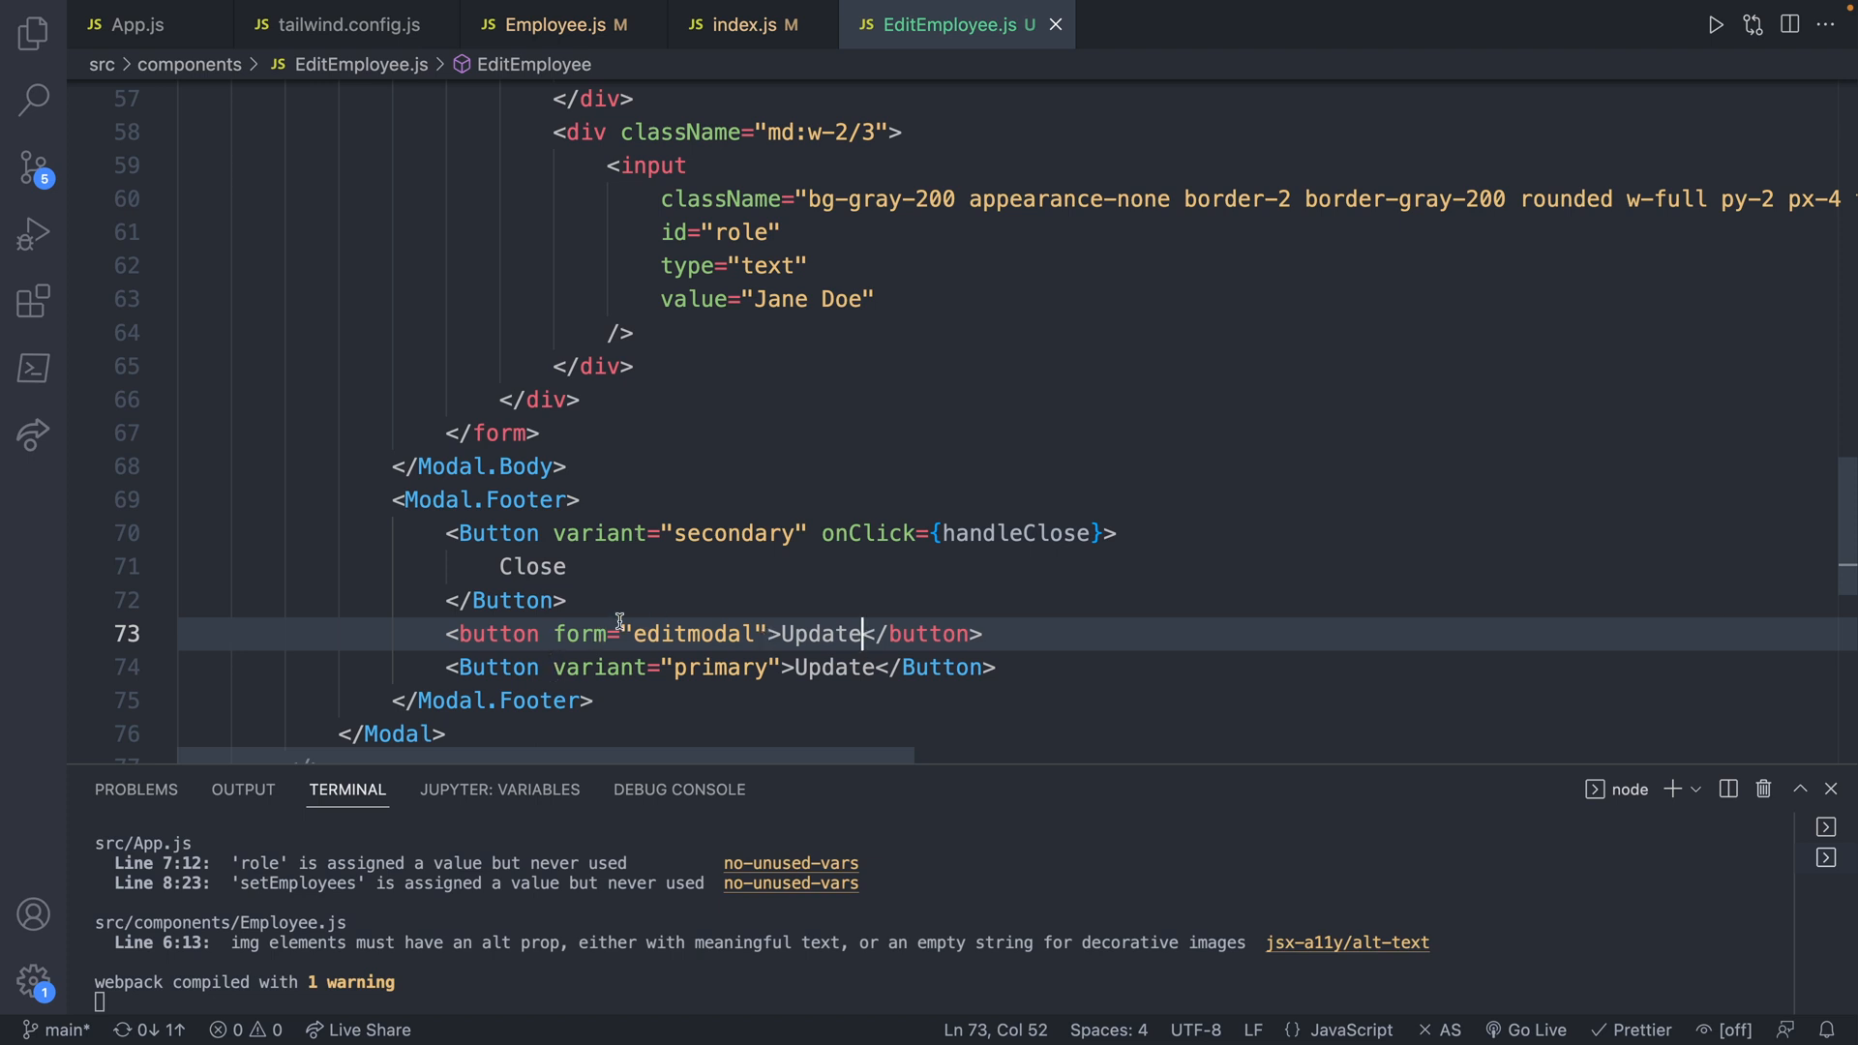
- Add an empty className to the new Update button and delete the old primary Update Button
click(541, 633)
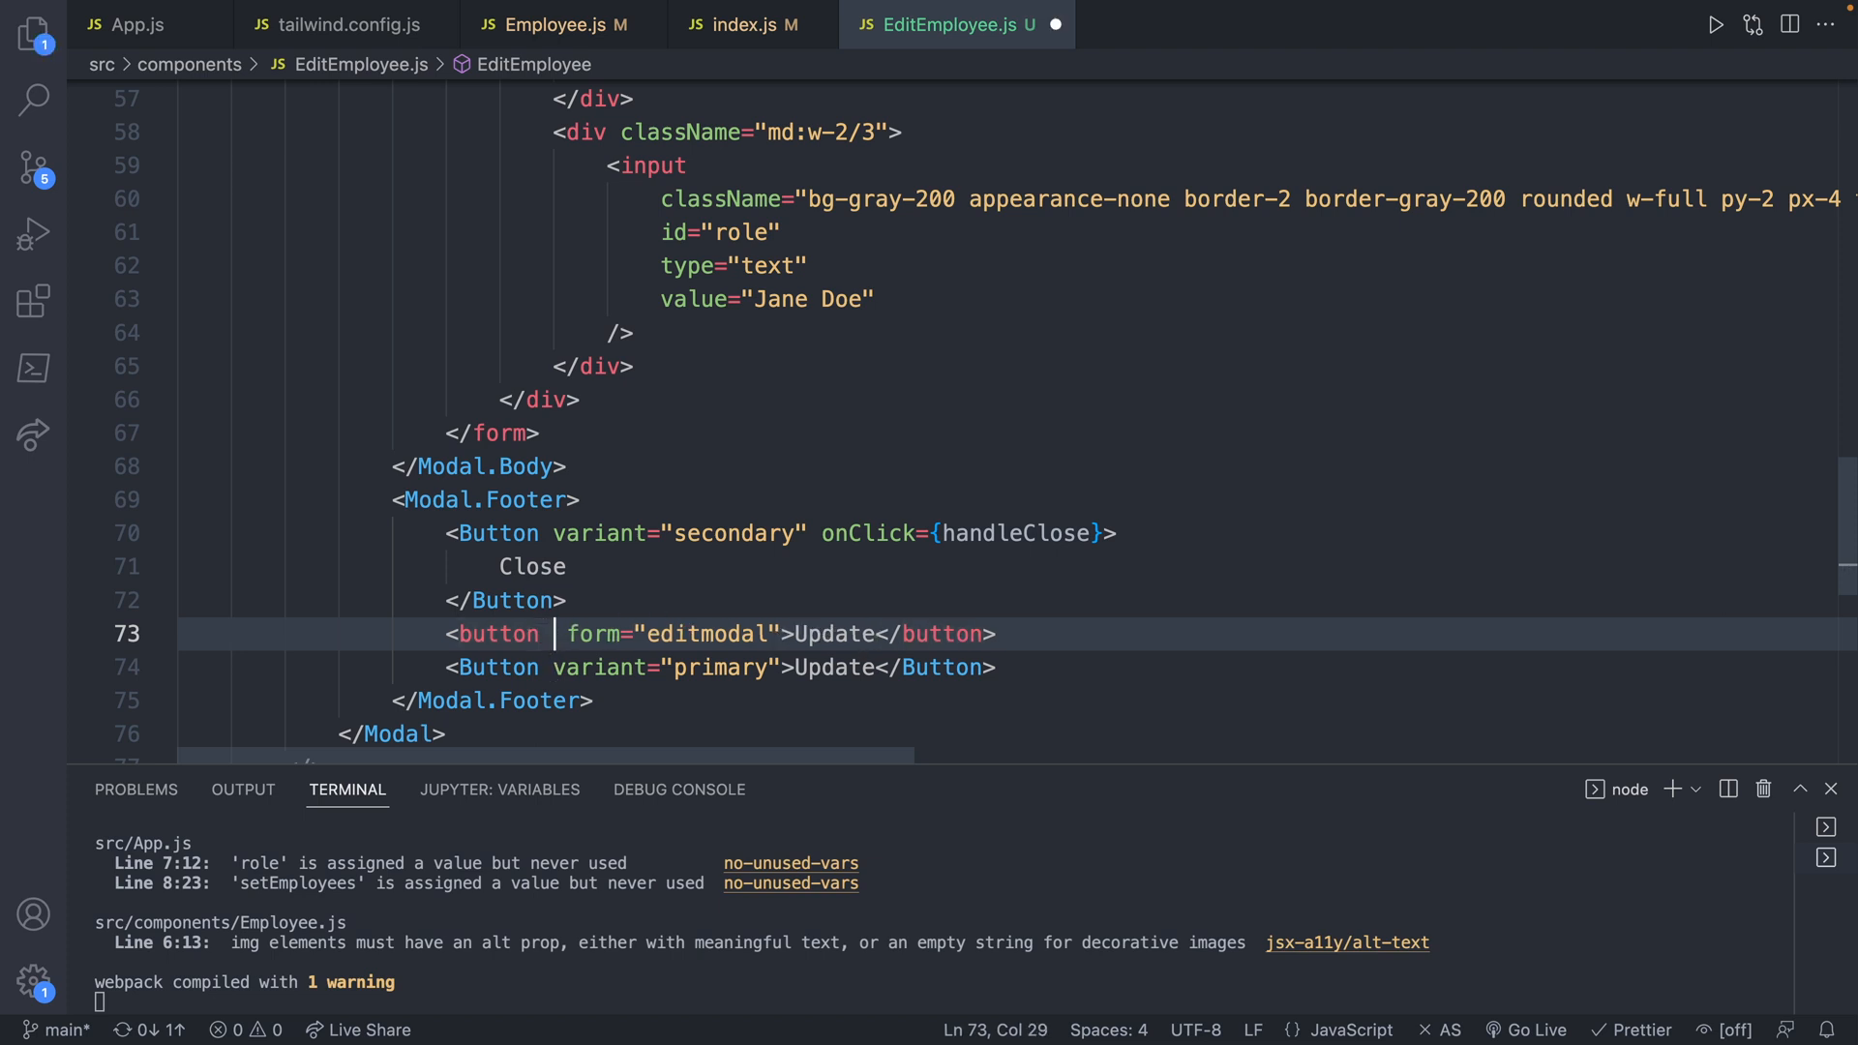
text(v)
key(BackSpace)
text(var)
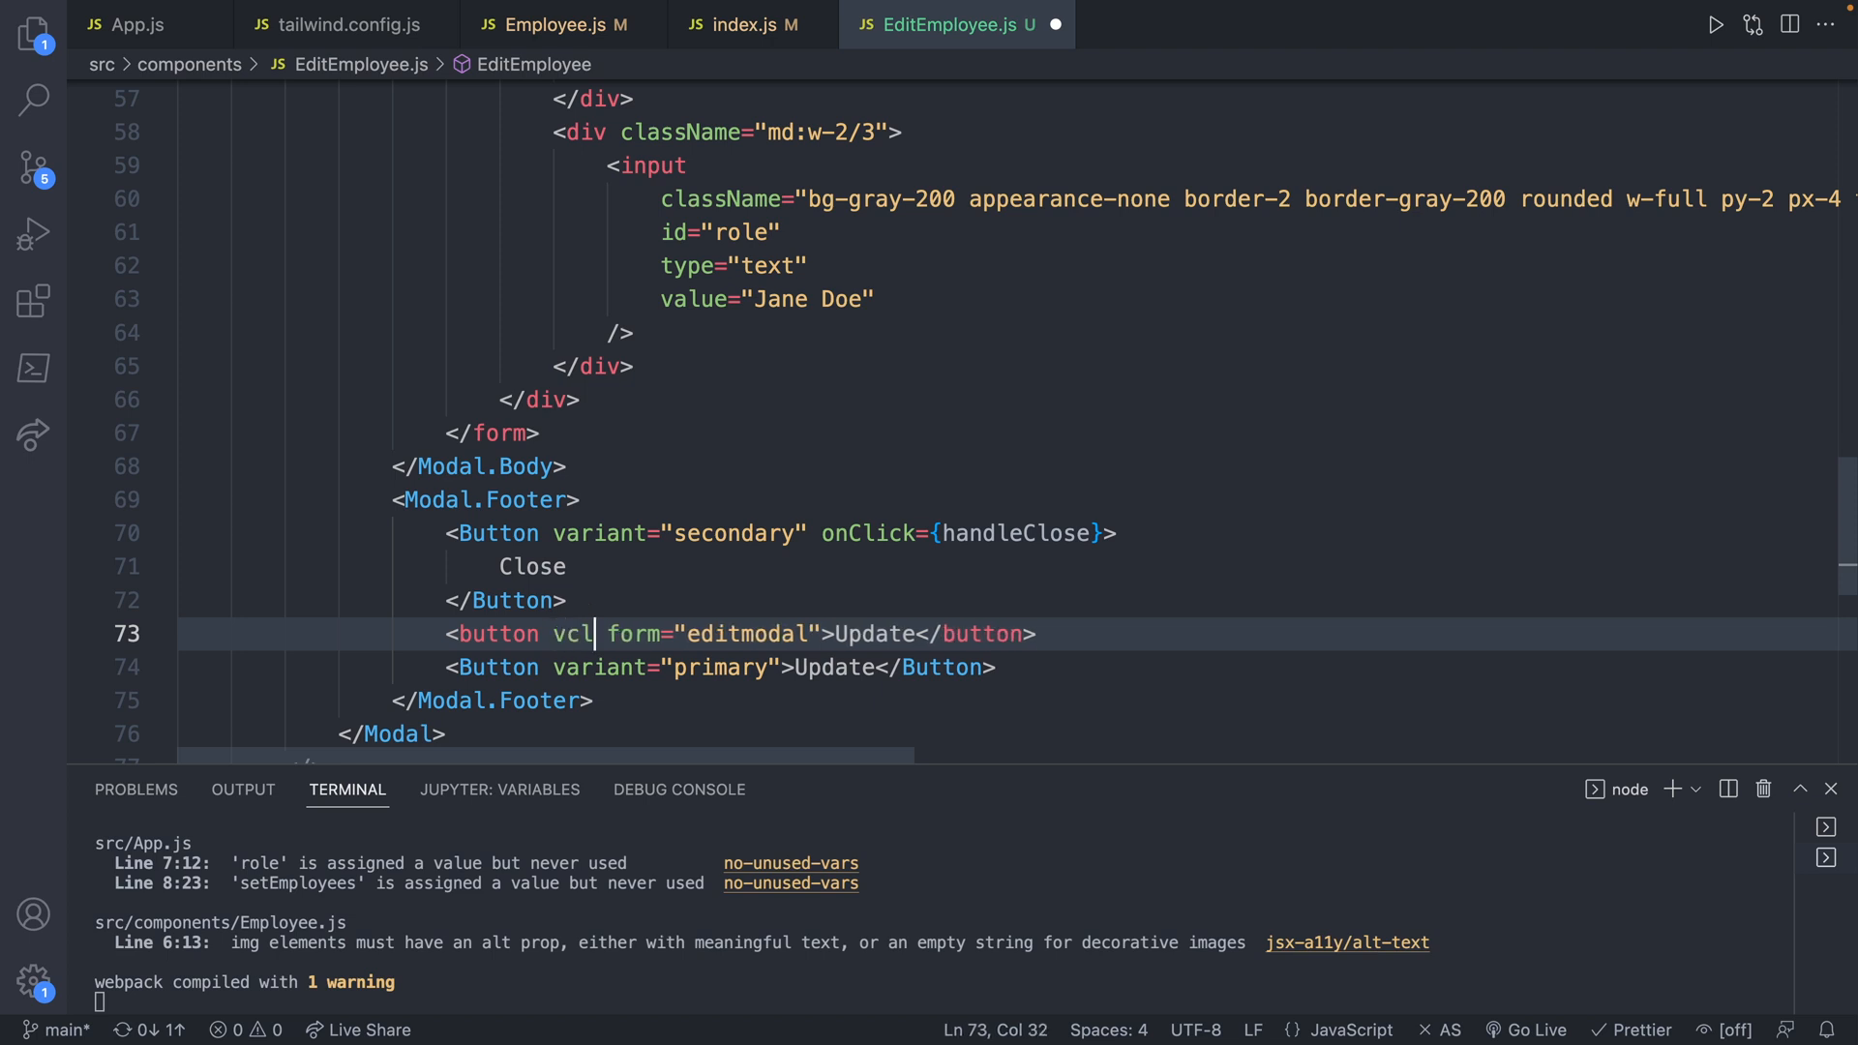
key(BackSpace)
key(BackSpace)
key(BackSpace)
text(class)
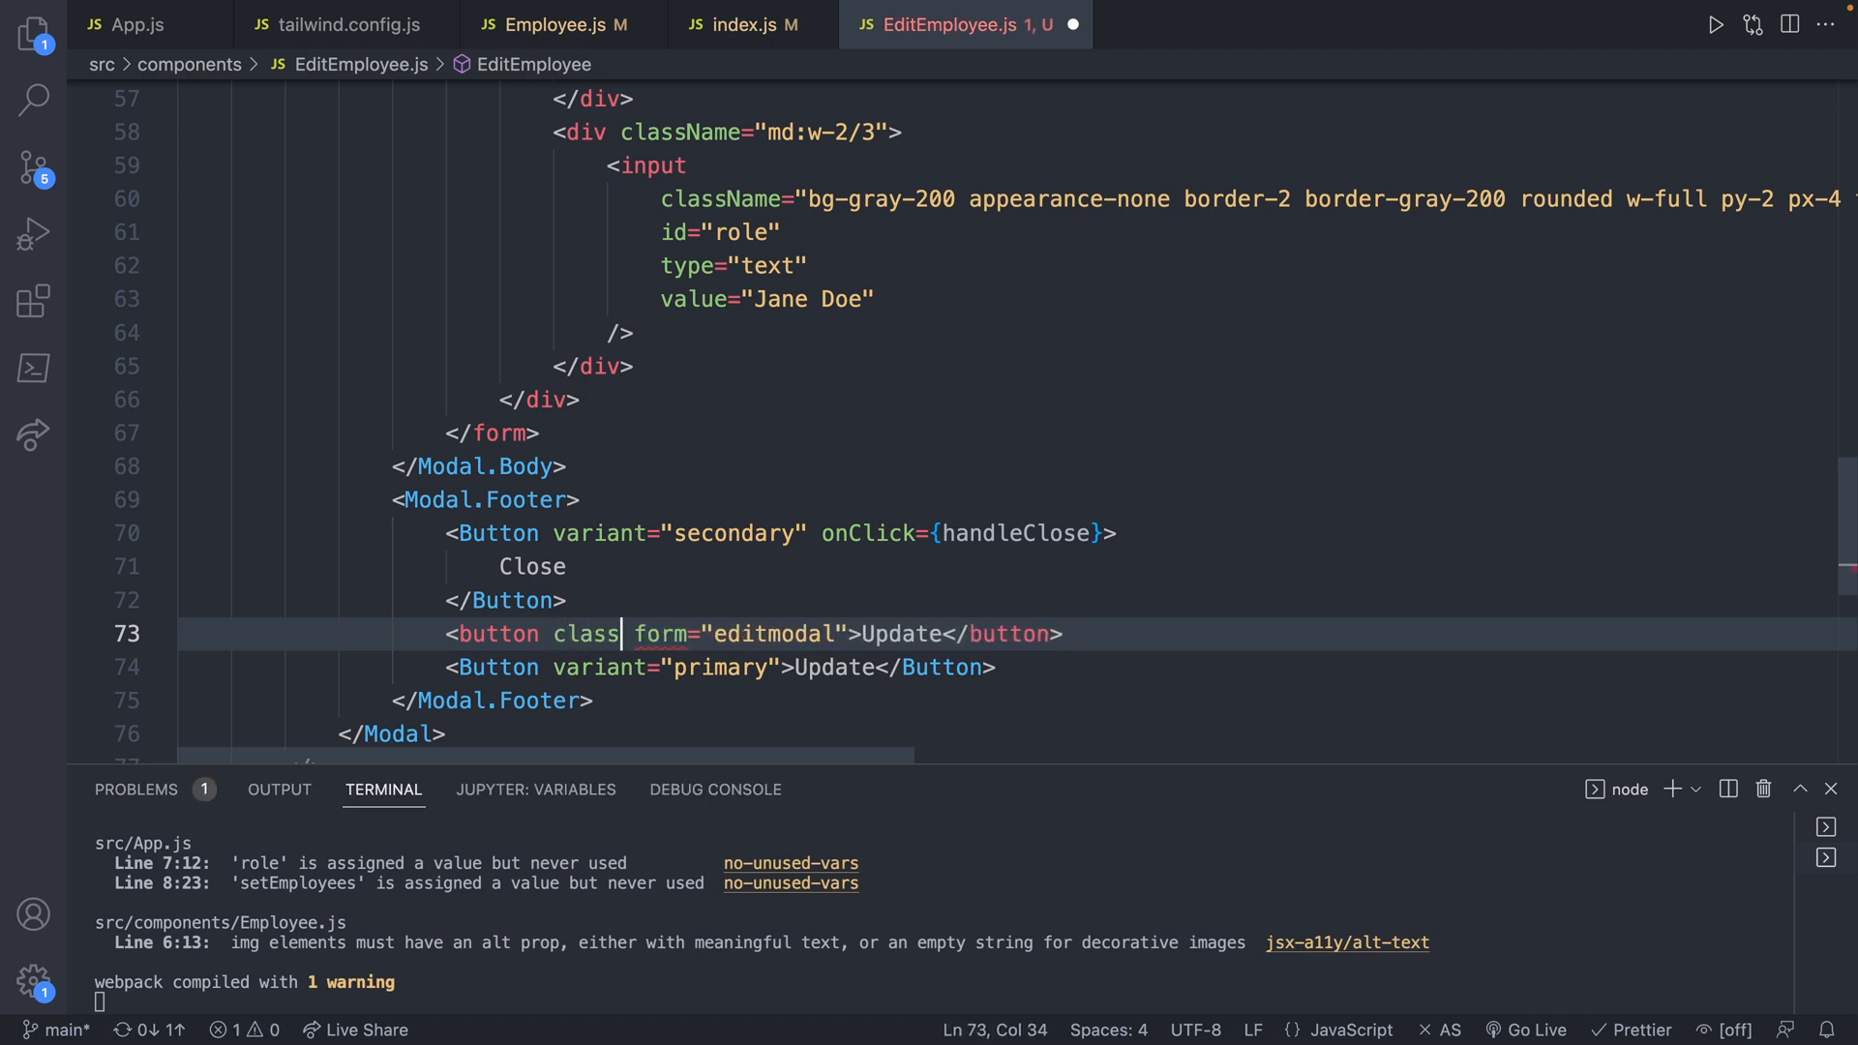
text(Name=")
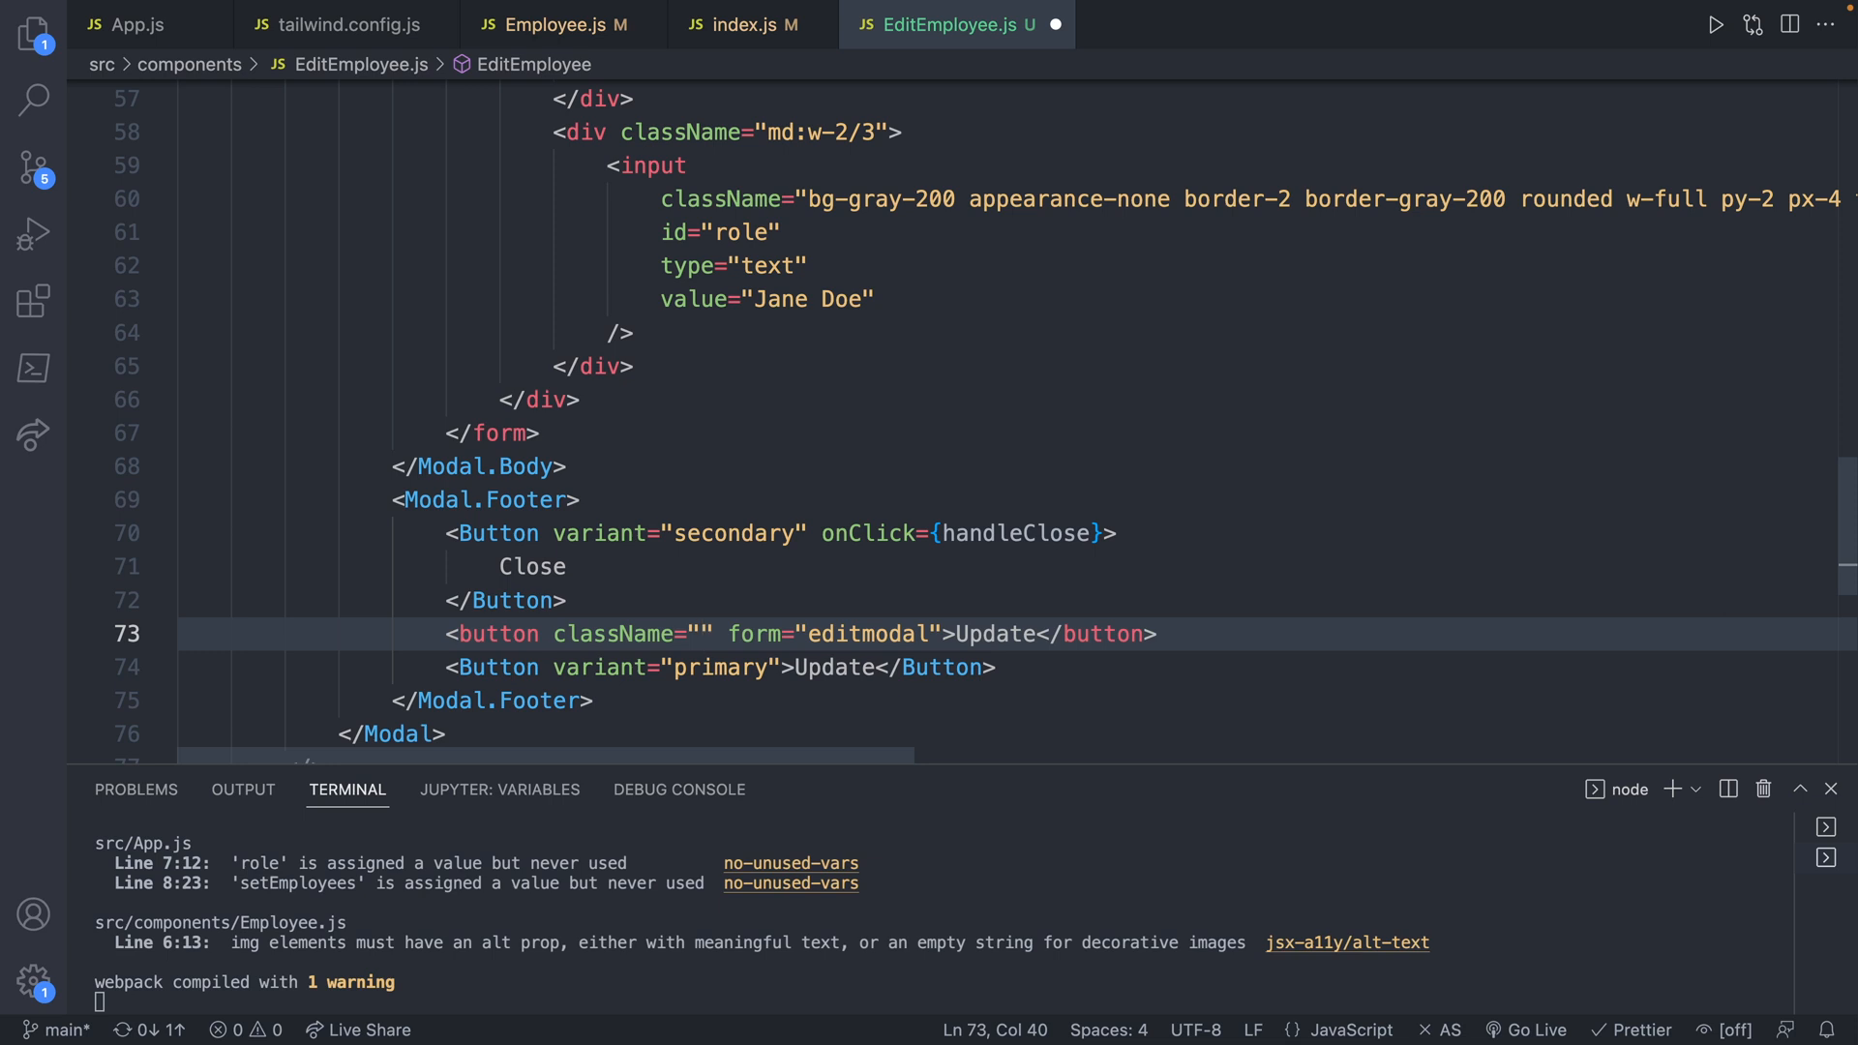
drag(1132, 671, 1188, 651)
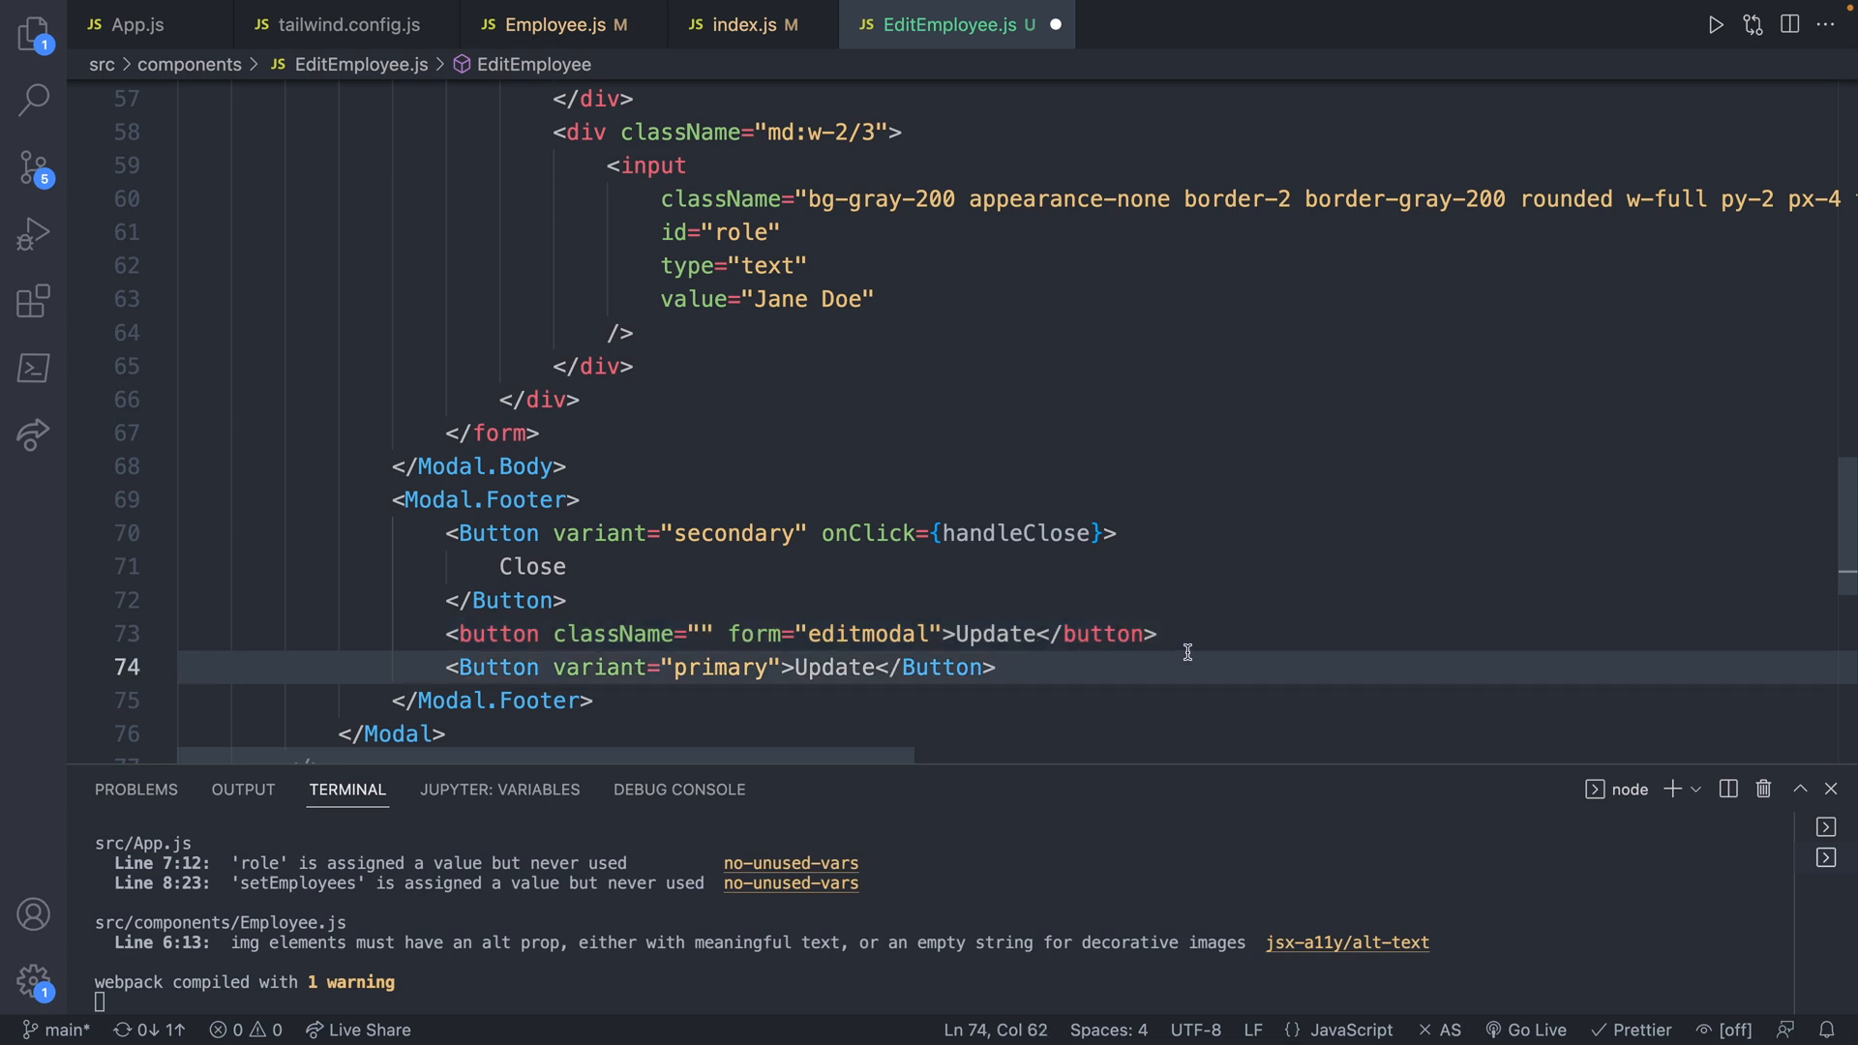
key(BackSpace)
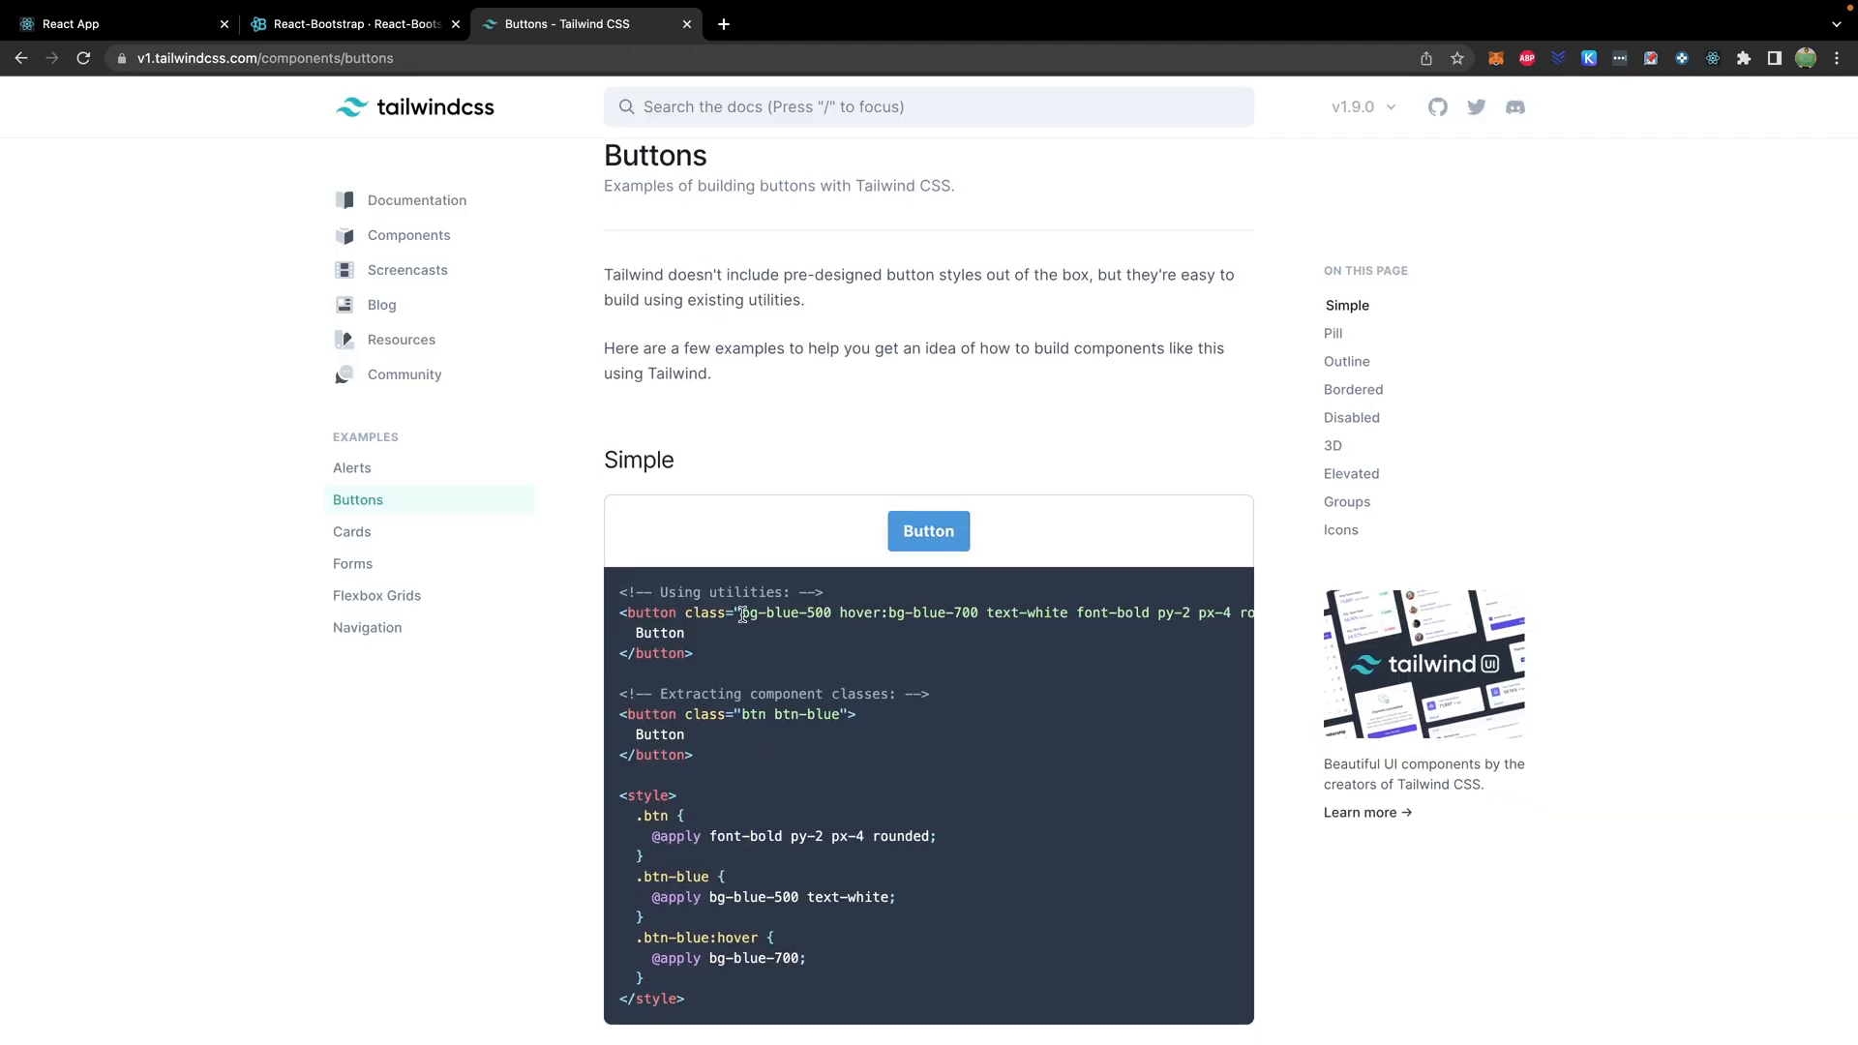
- Copy Tailwind's simple button classes bg-blue-500 through rounded into the Update className and save
drag(742, 613, 1226, 614)
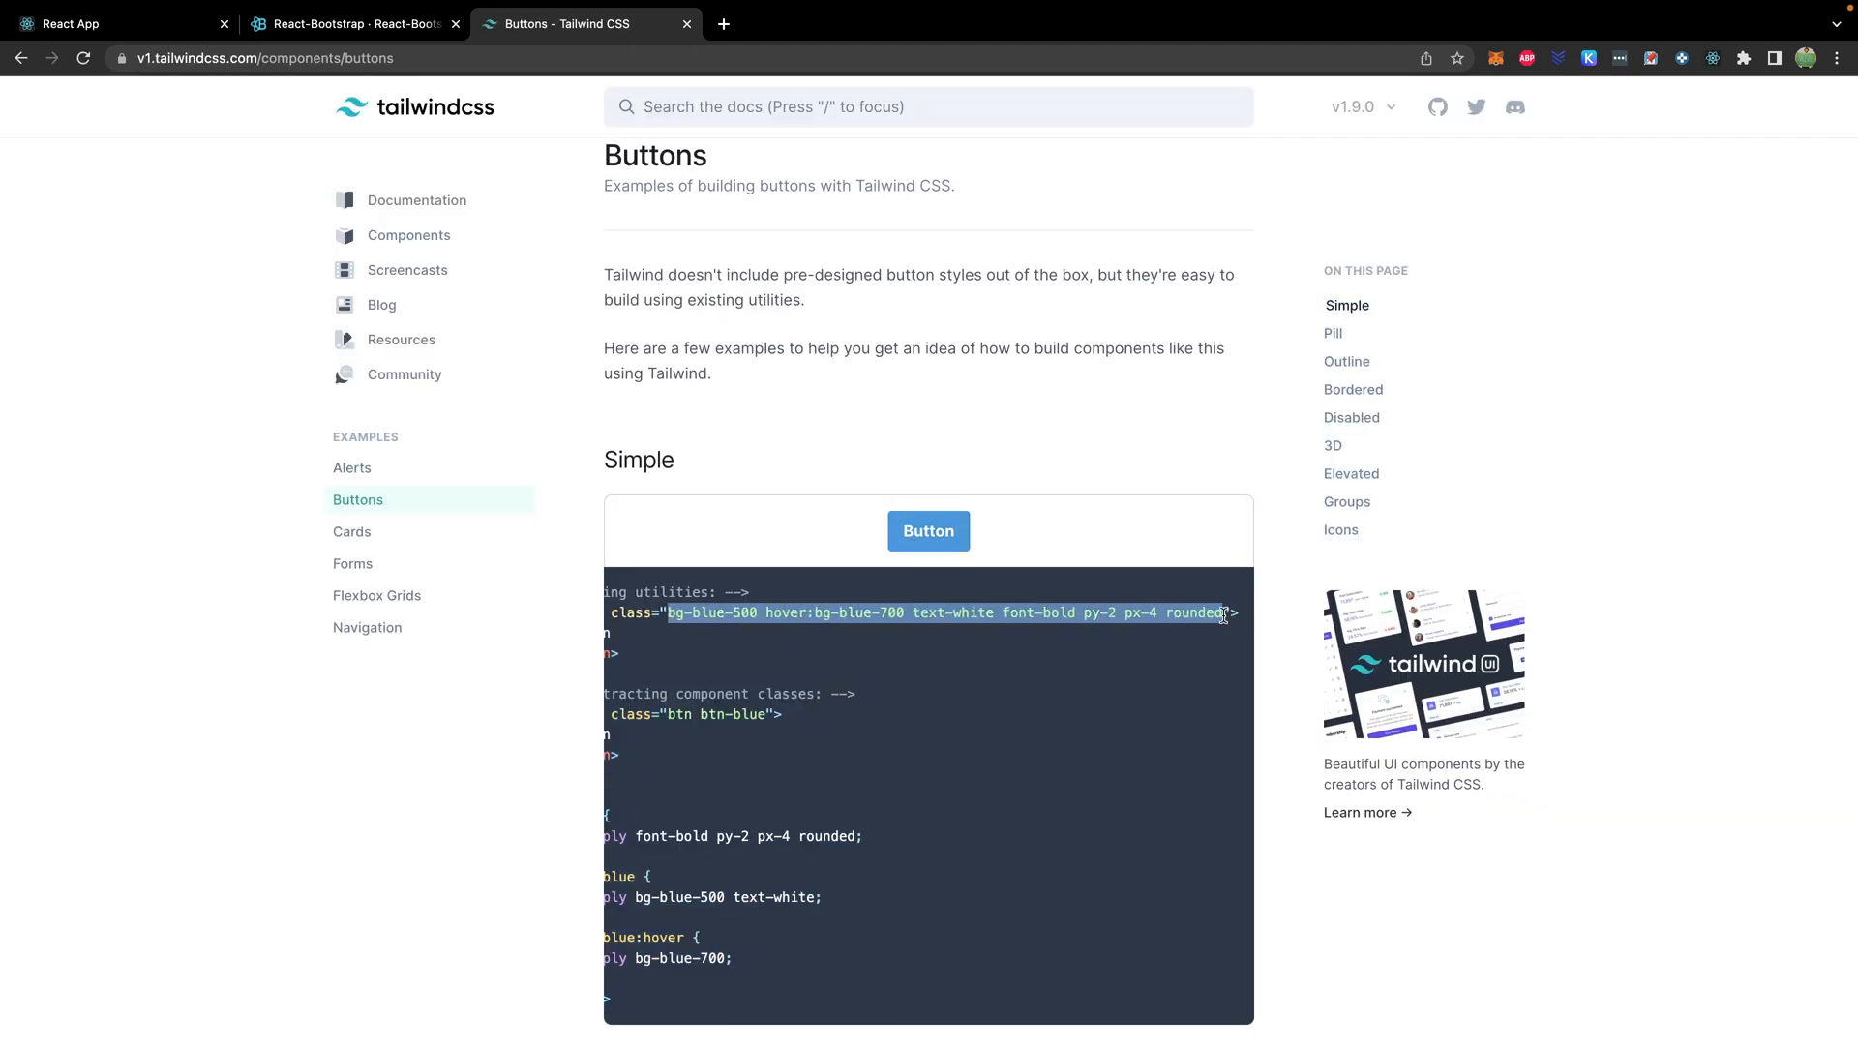
key(ctrl+Right)
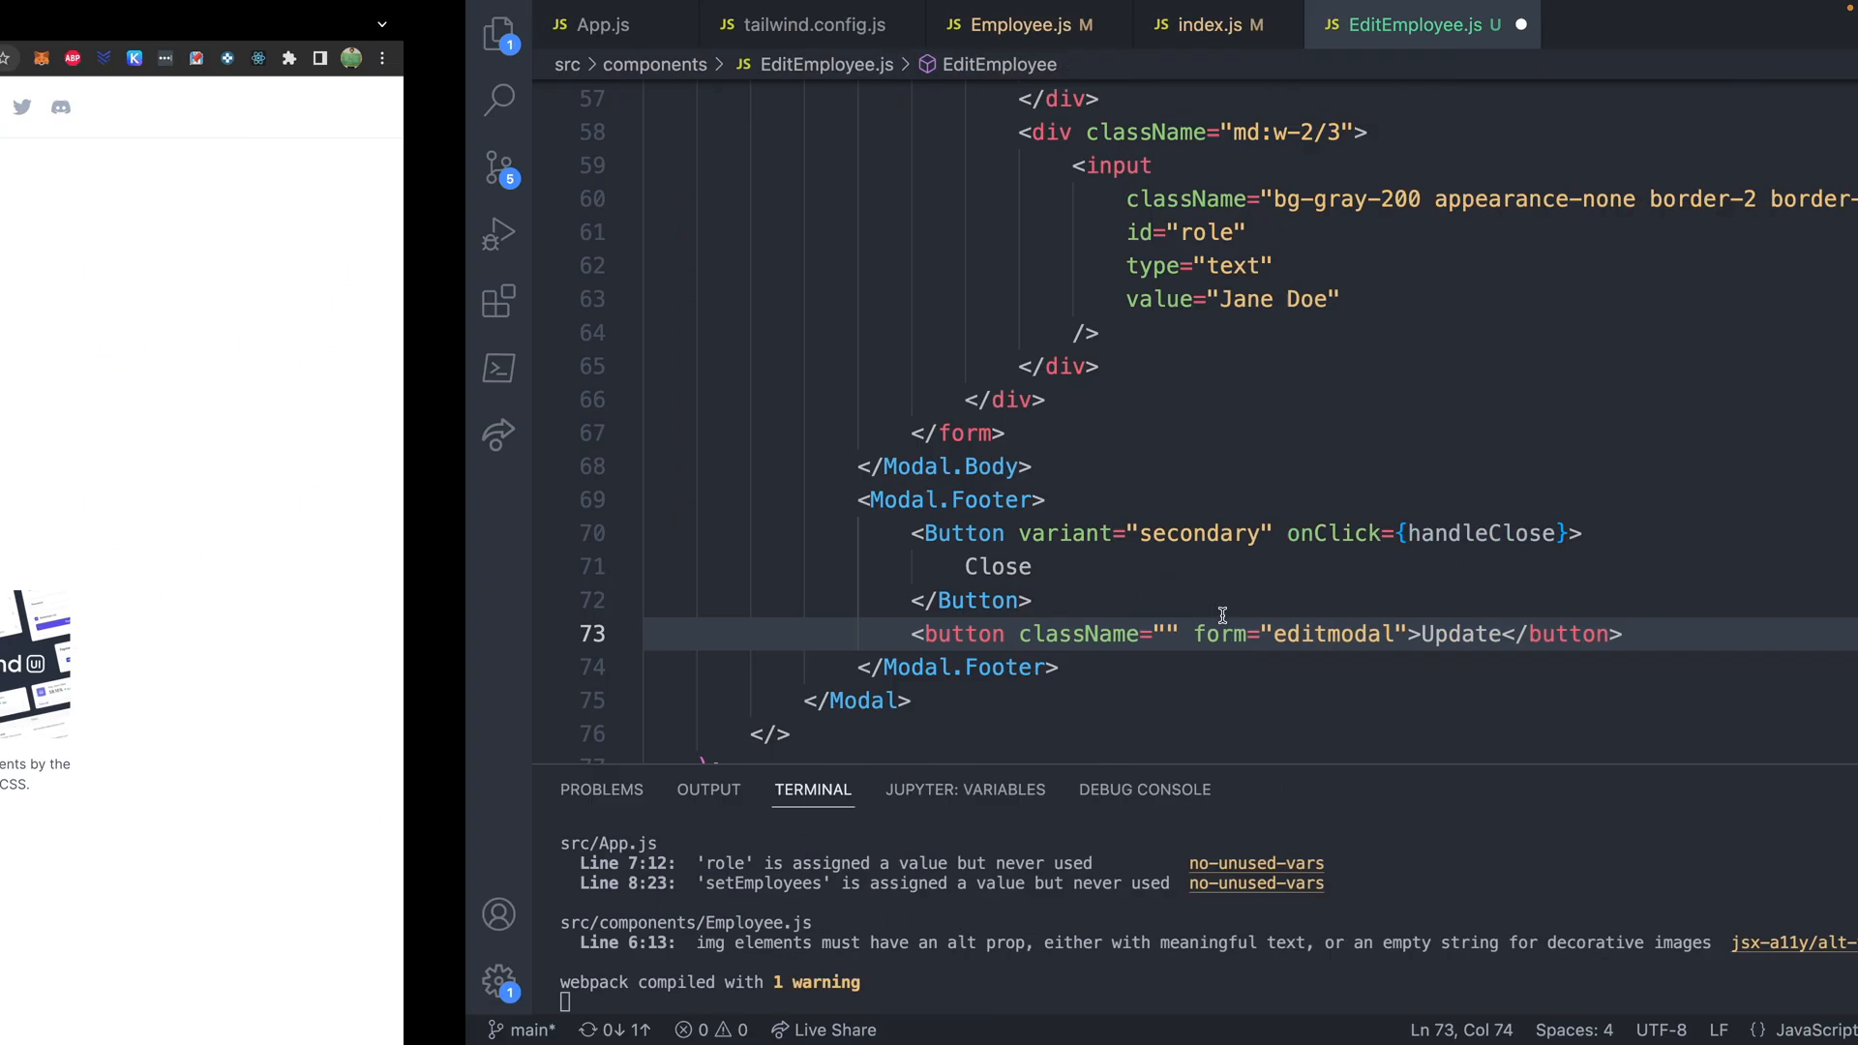
click(702, 634)
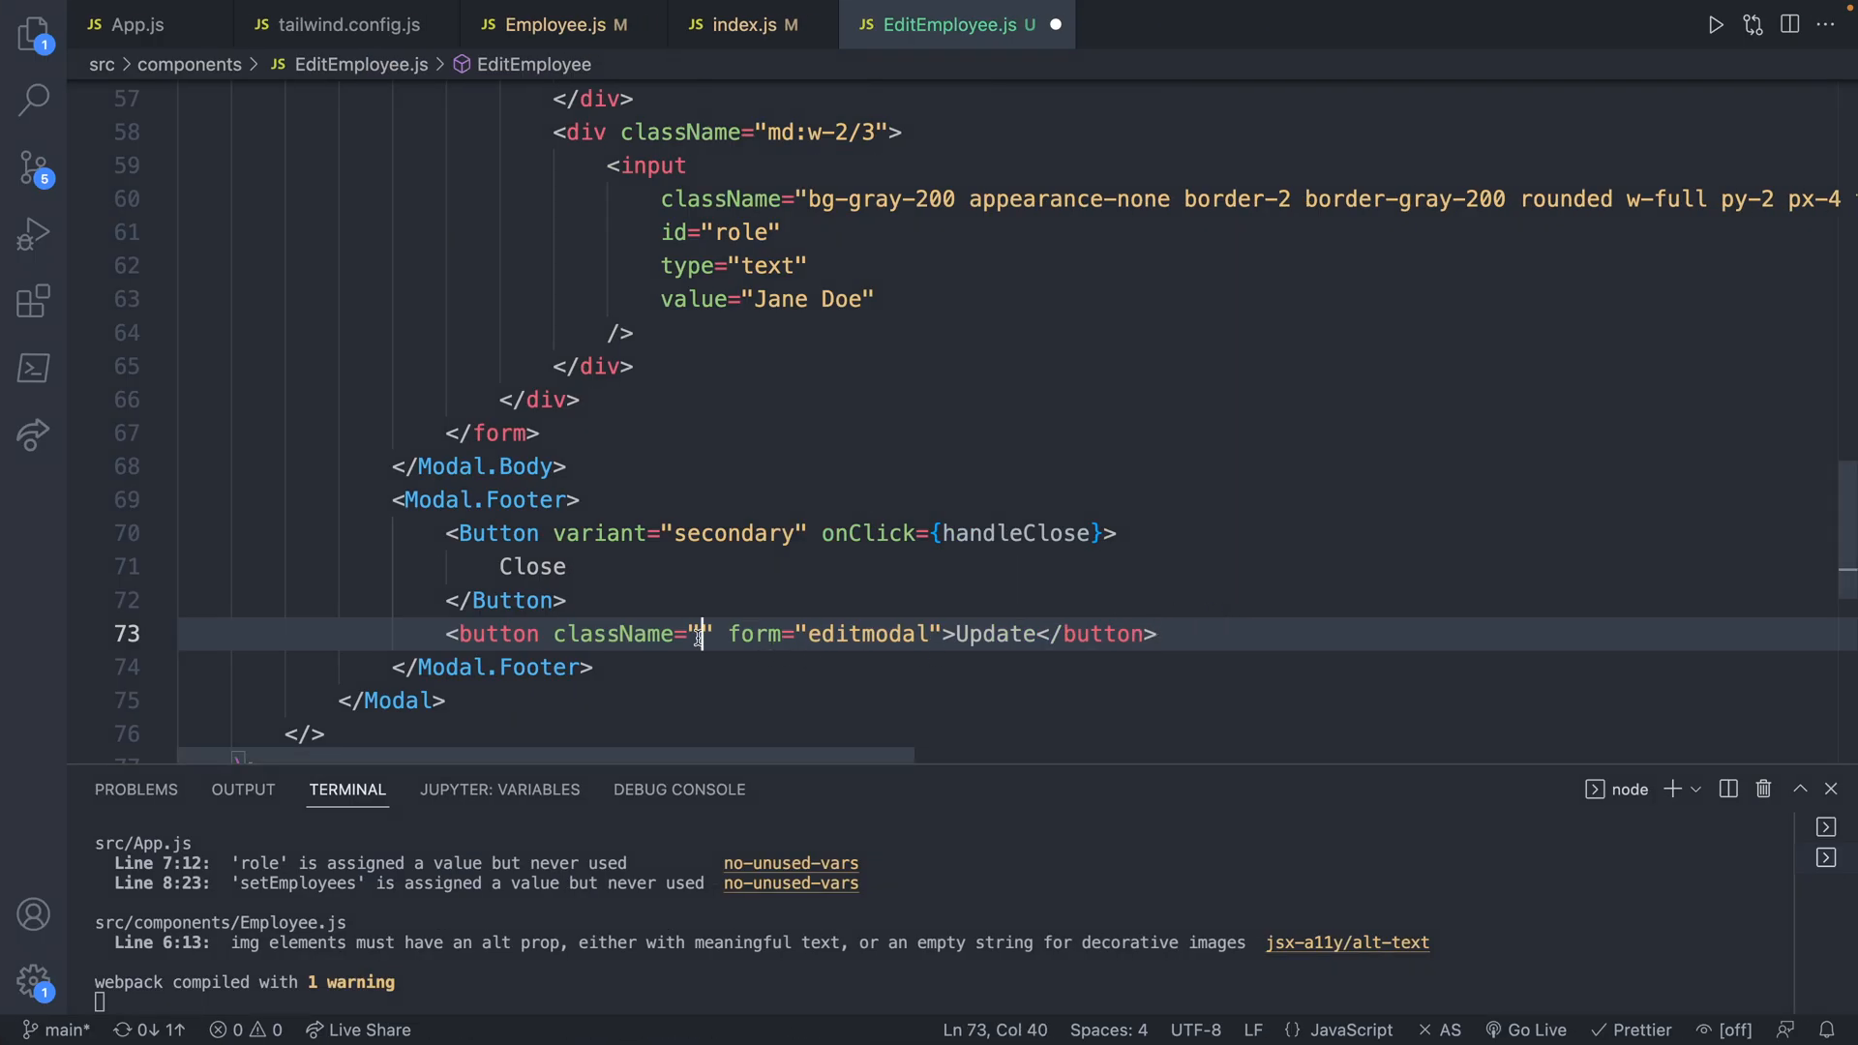
text(bg-blue-500 hover:bg-blue-700 text-white font-bold py-2 px-4 rounded)
key(ctrl+s)
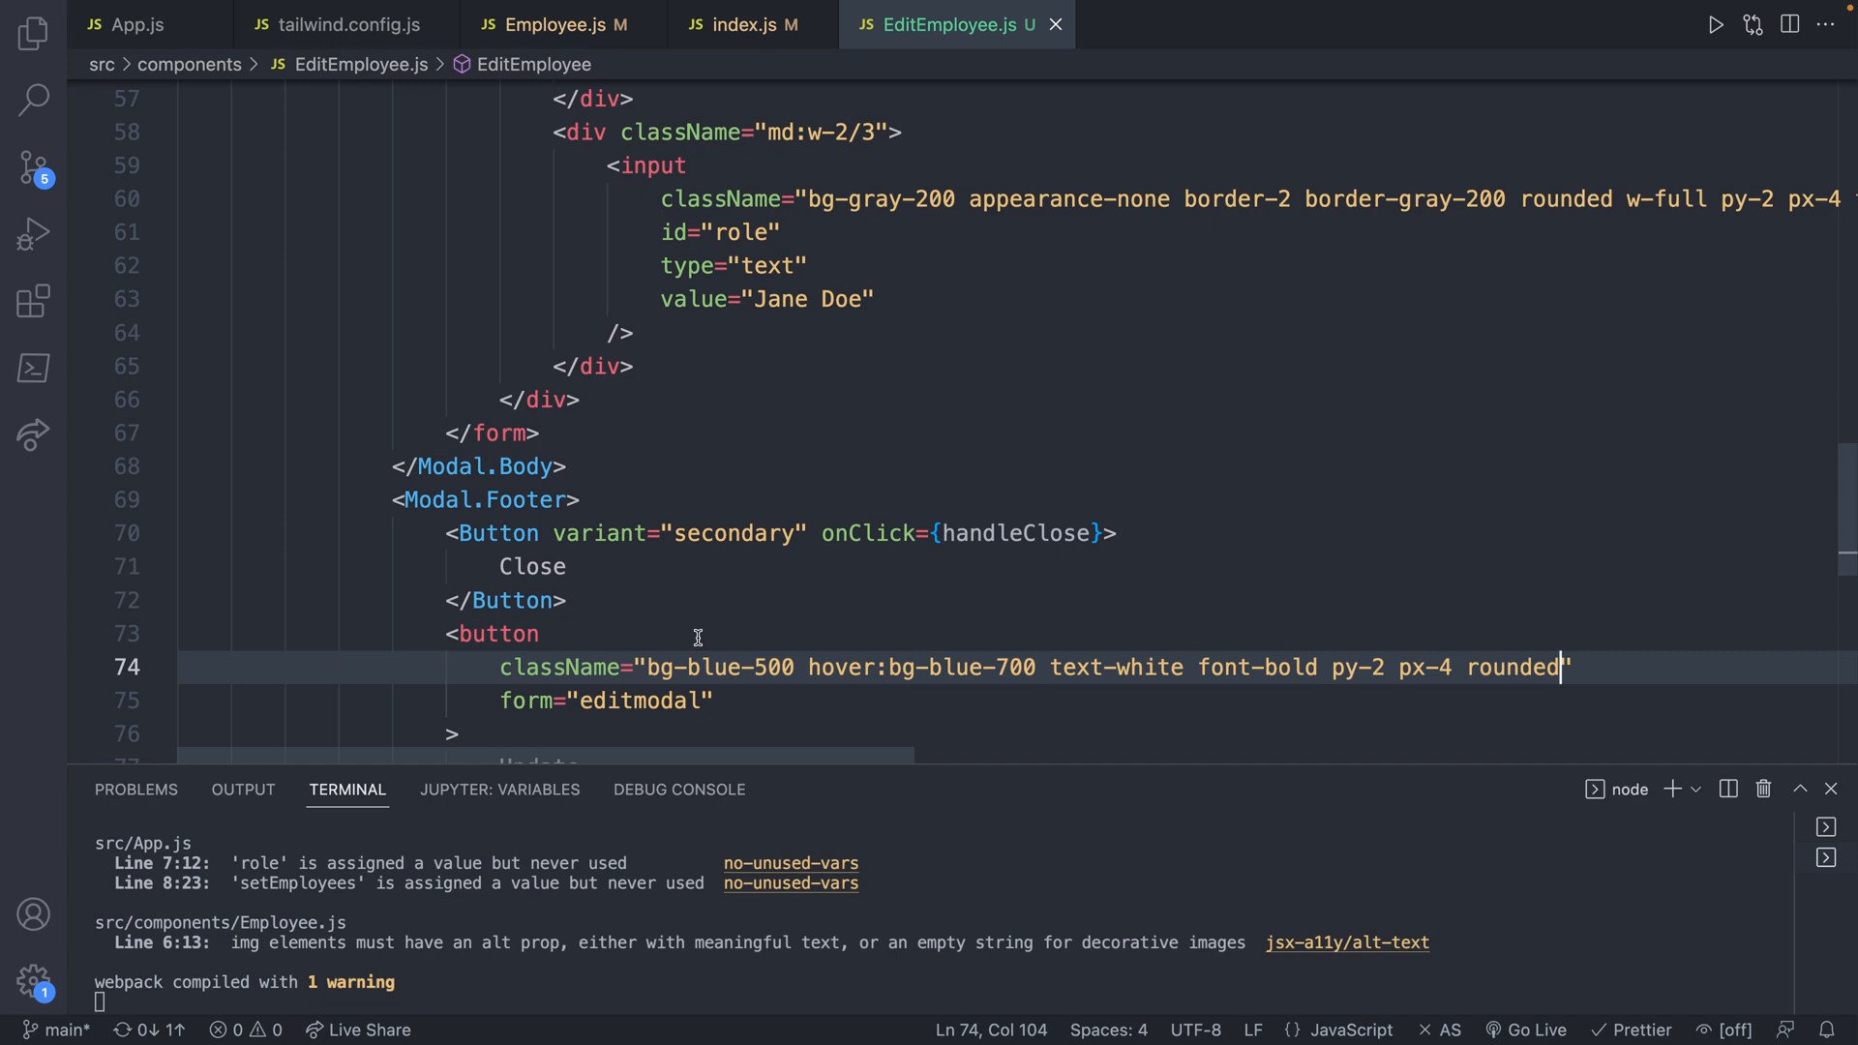
key(ctrl+Right)
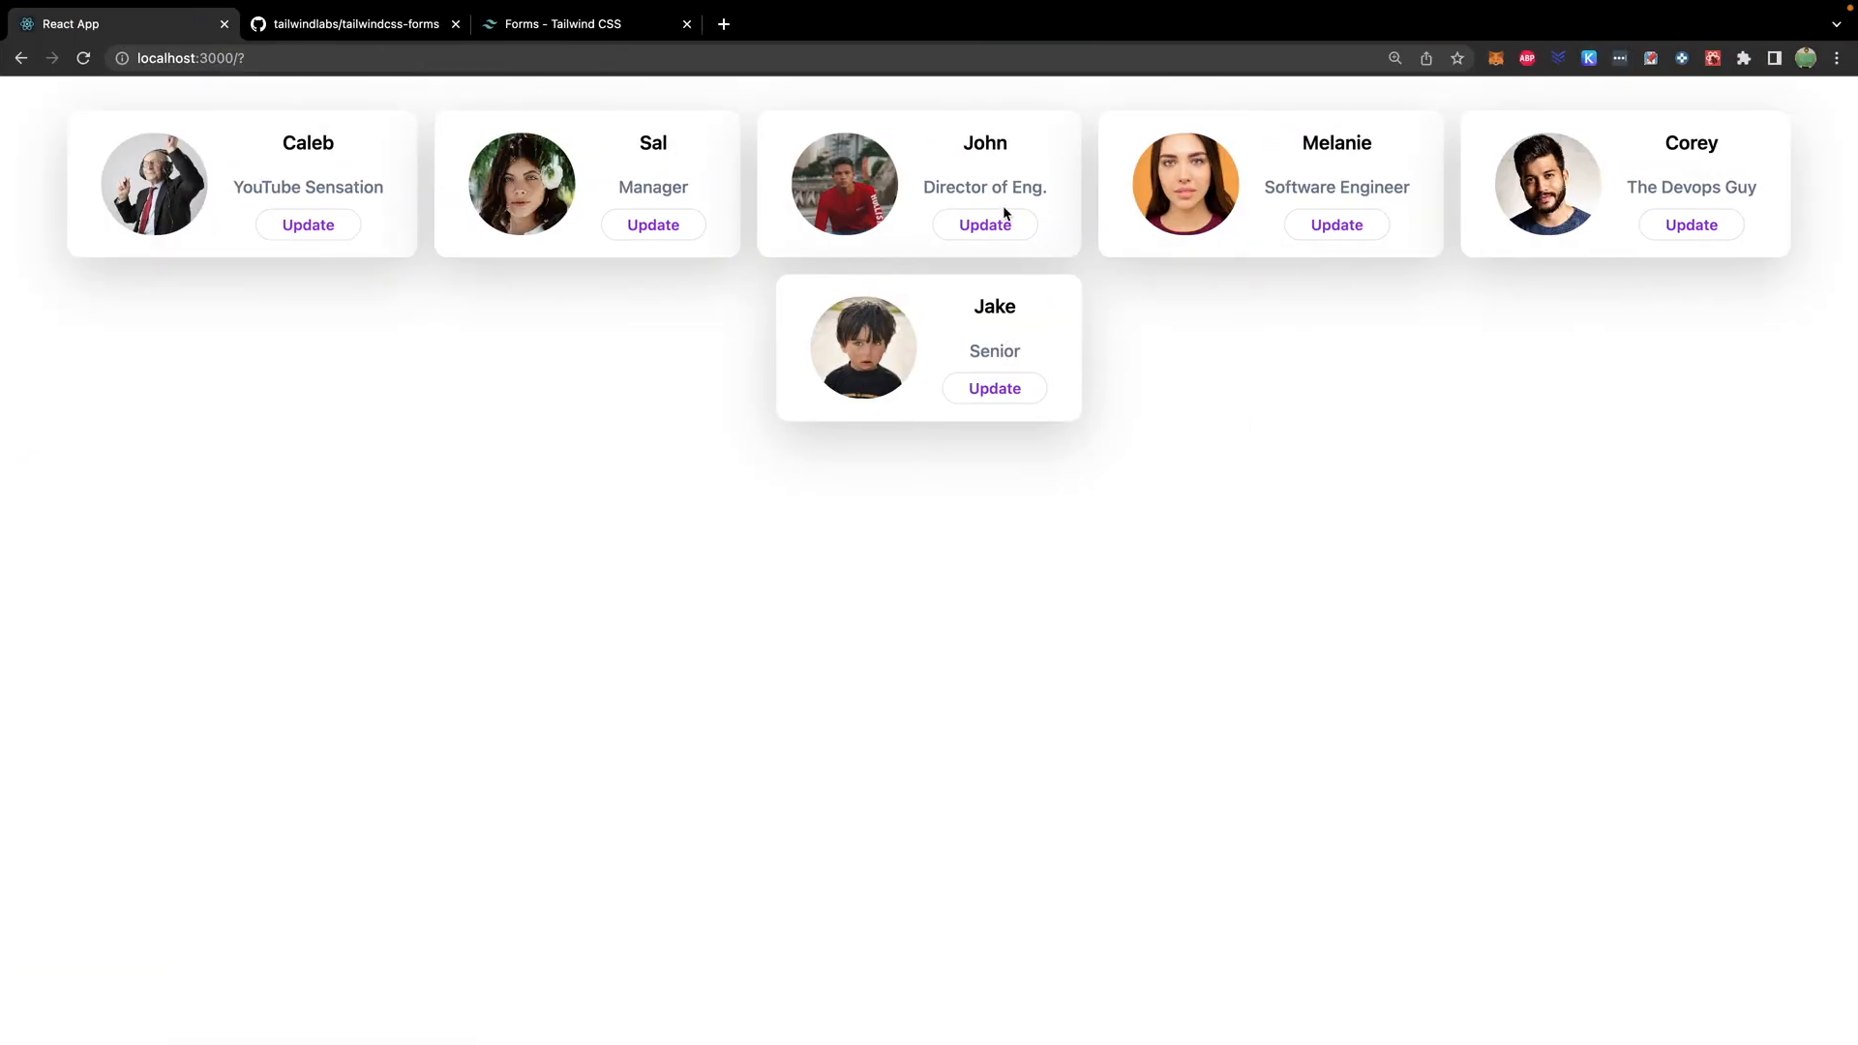
- Check John's modal renders a blue Update button and inspect it in DevTools
click(995, 220)
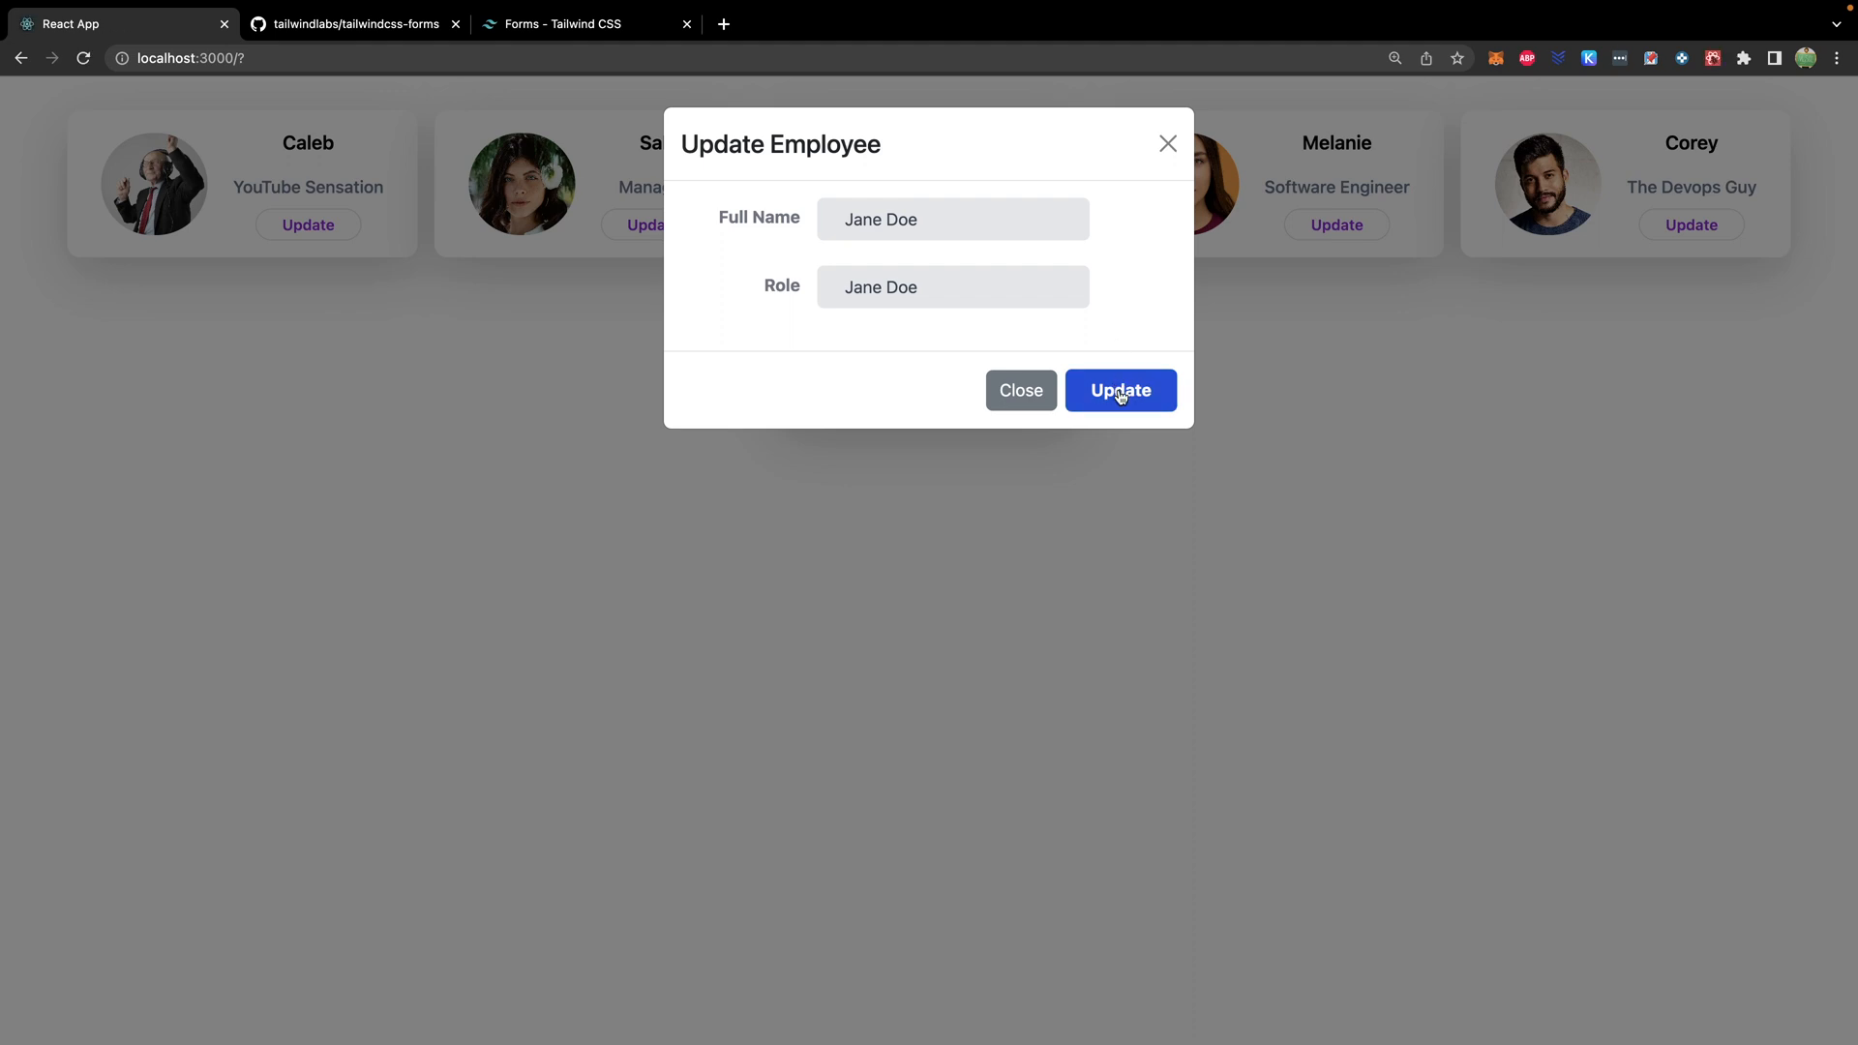
click(1119, 393)
click(1012, 233)
key(ctrl+shift+c)
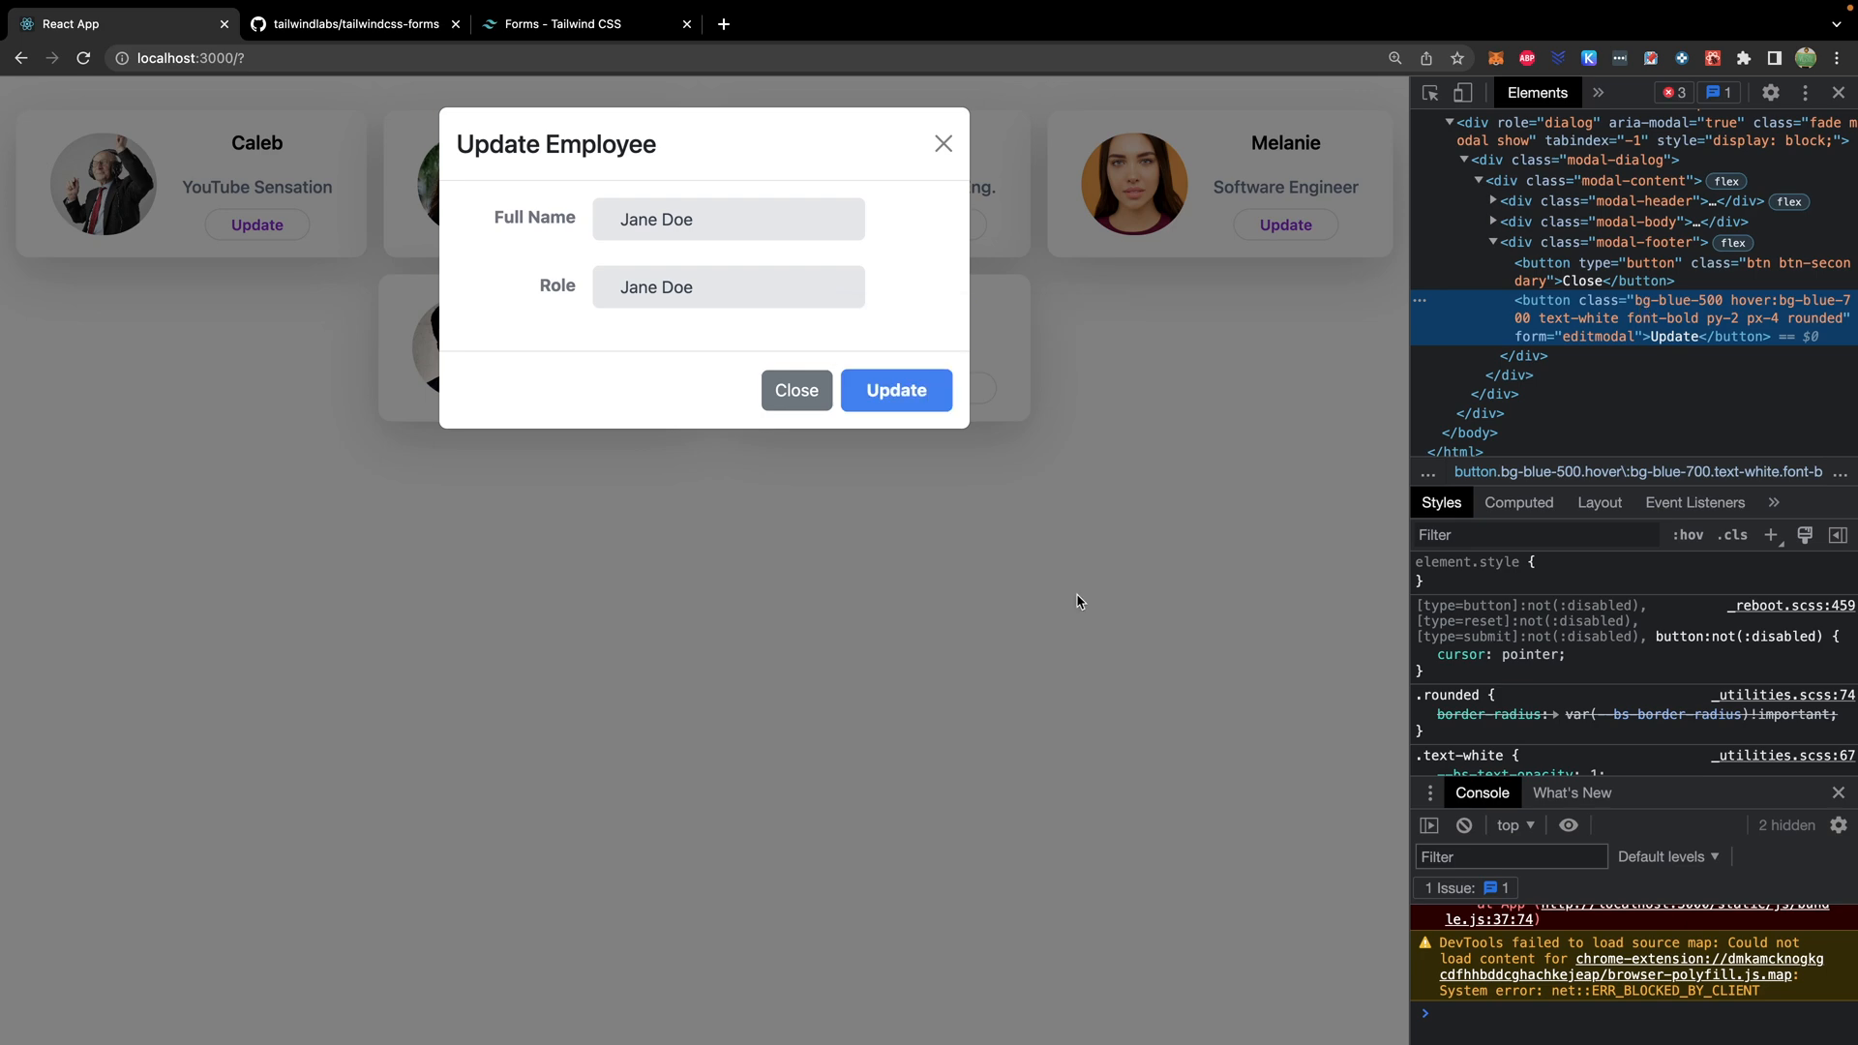
key(ctrl+Left)
scroll(837, 571, down, 1)
scroll(836, 634, down, 4)
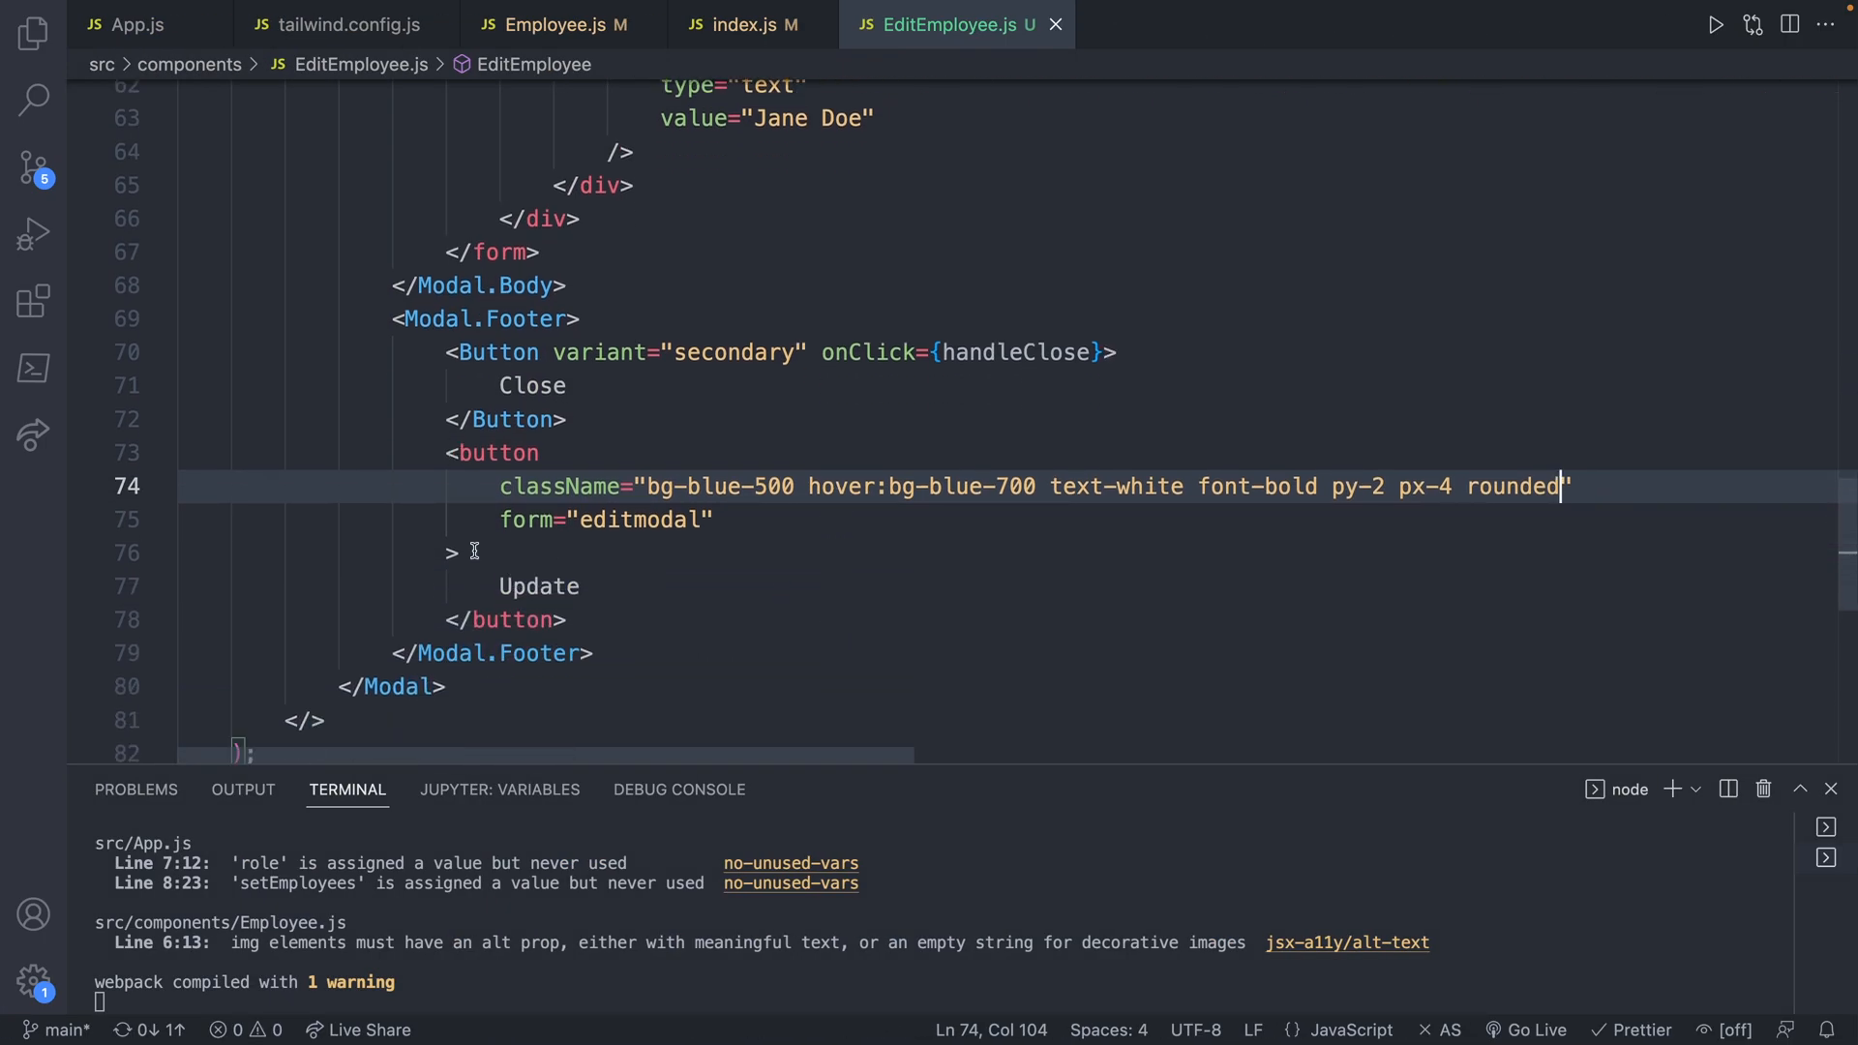
- Duplicate the Tailwind Update button block and clear the first copy's label for Close
drag(575, 620, 174, 455)
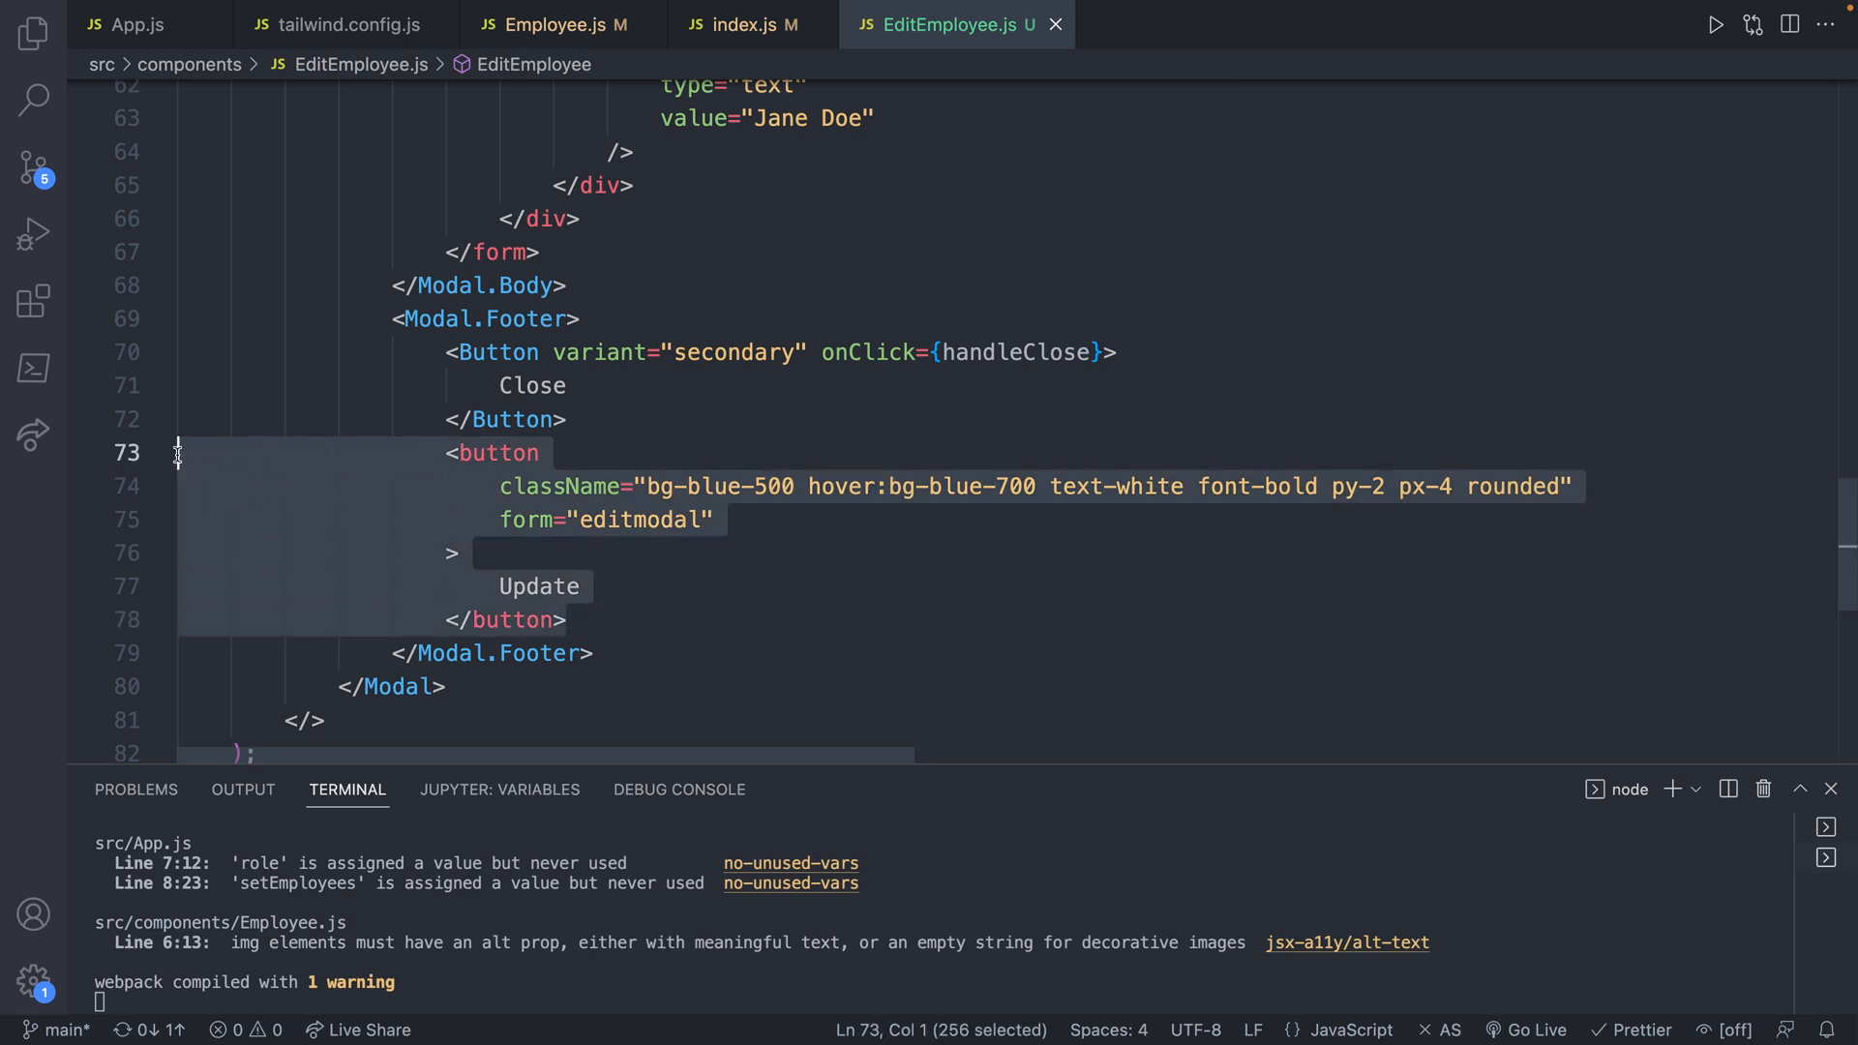
key(ctrl+c)
key(Right)
key(Return)
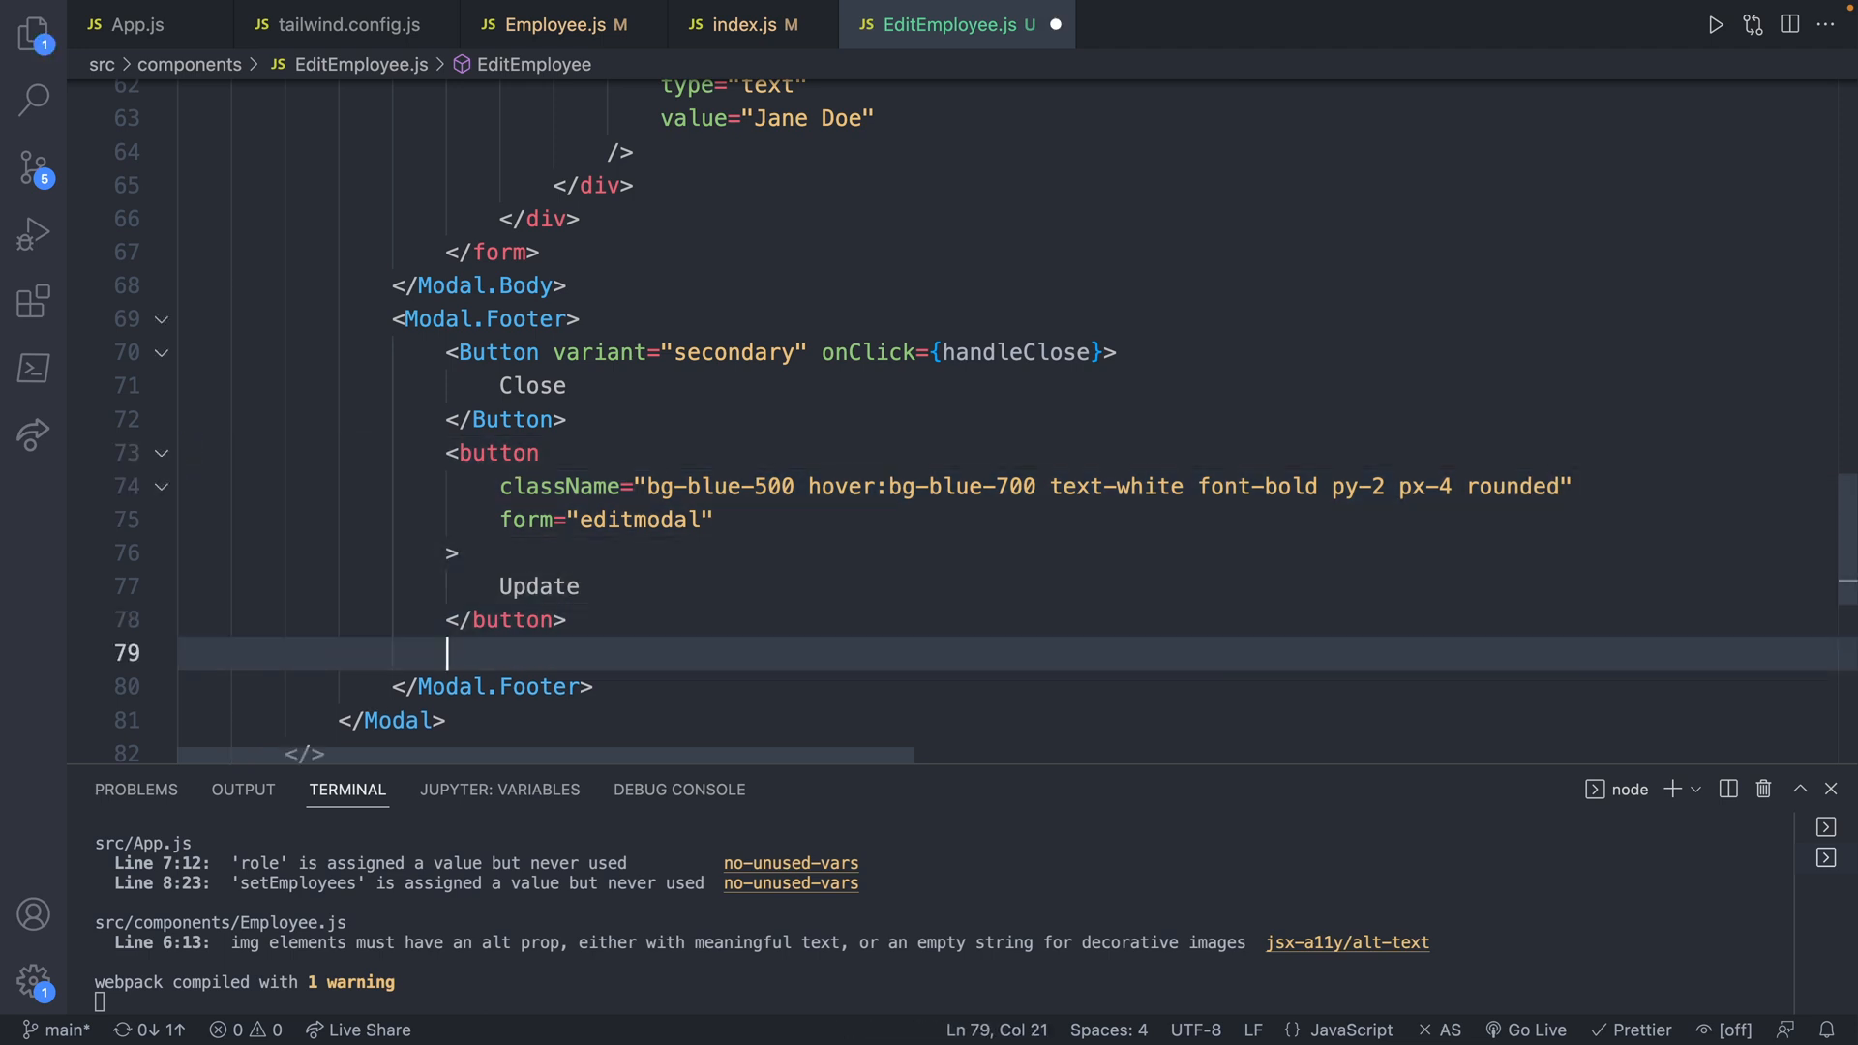
key(ctrl+v)
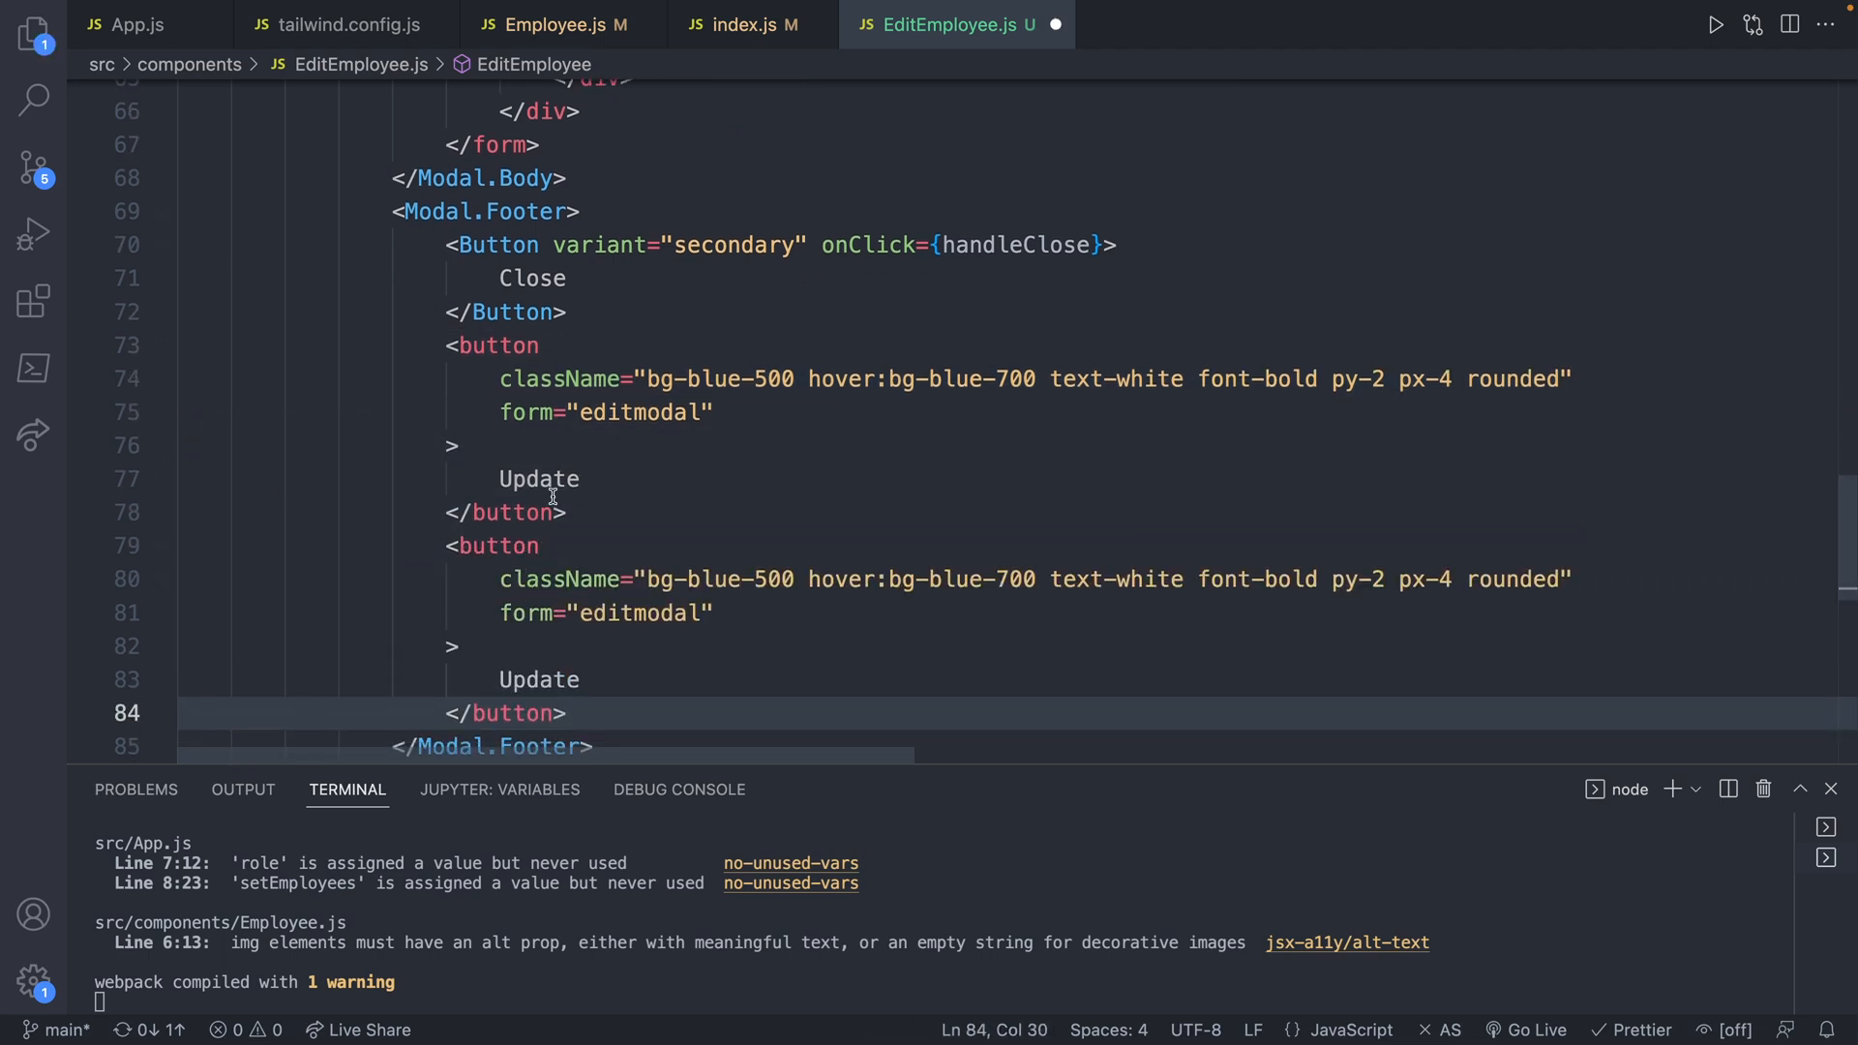
click(582, 479)
key(BackSpace)
key(BackSpace)
key(BackSpace)
key(BackSpace)
key(BackSpace)
key(BackSpace)
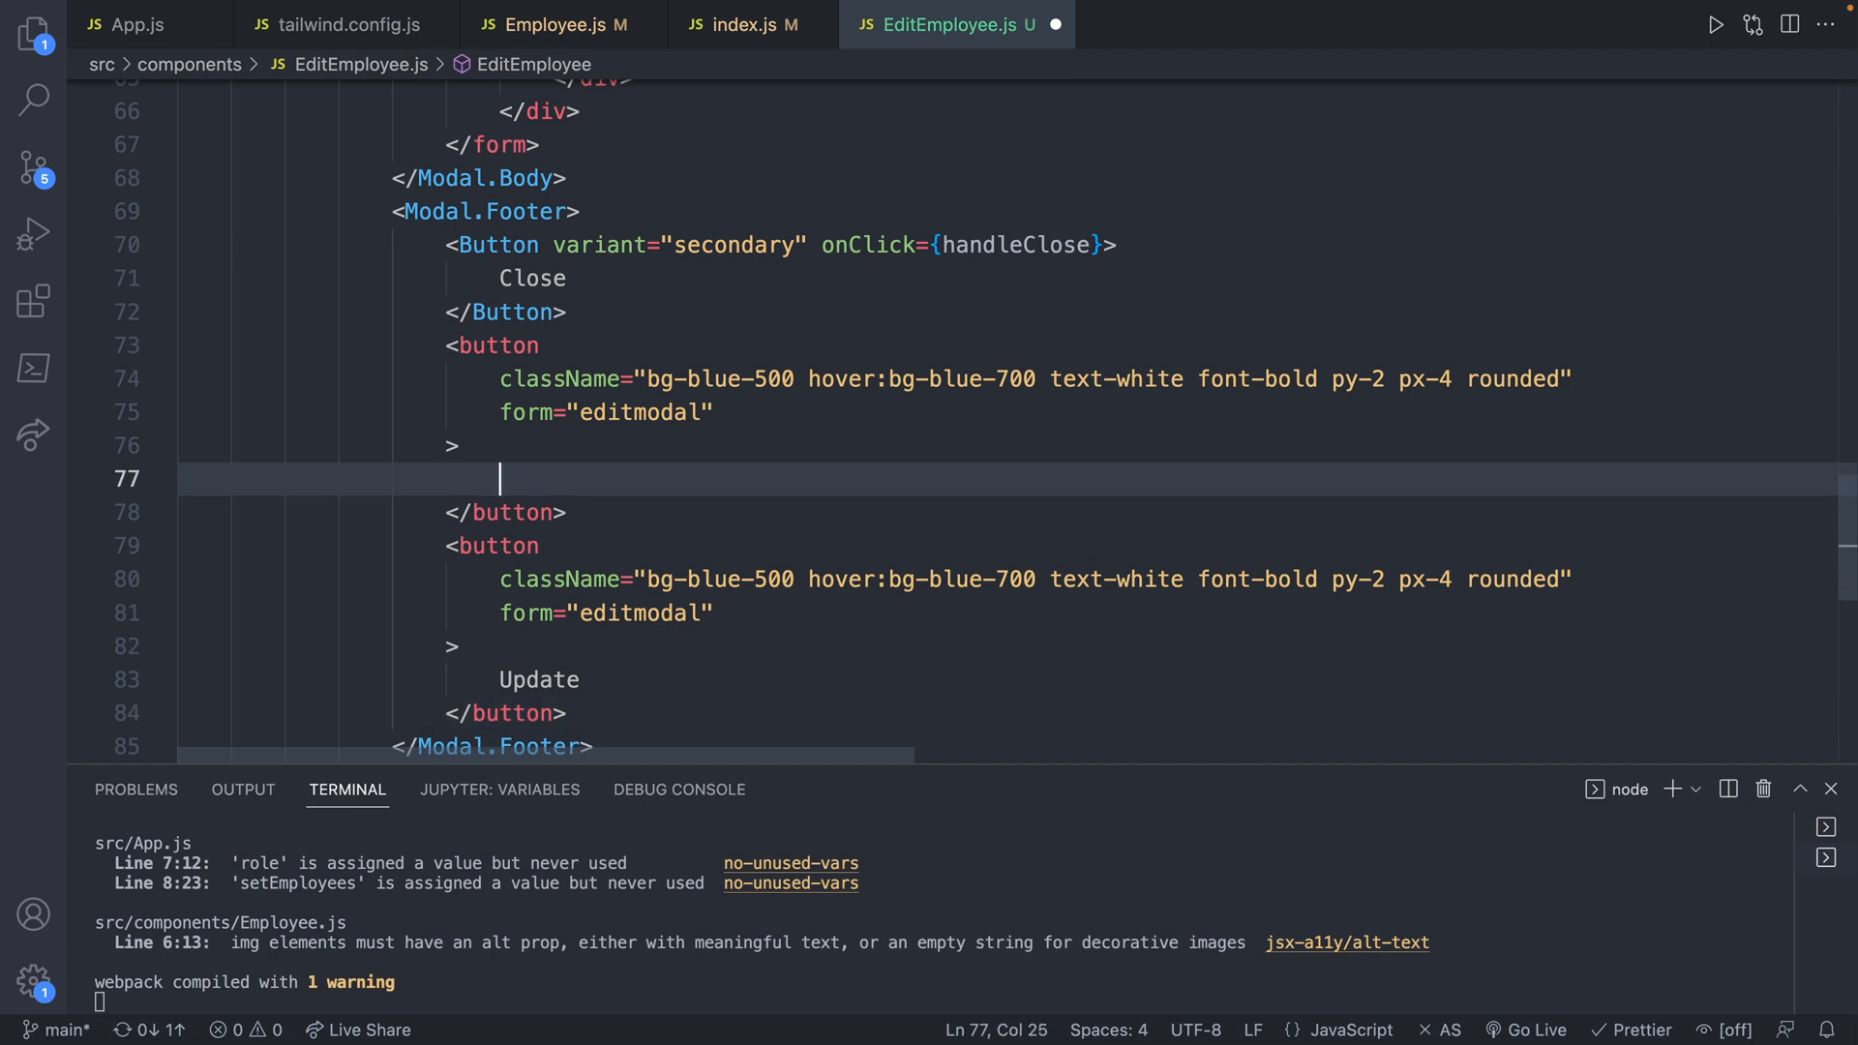
text(Close)
- Make the Tailwind Close button call handleClose instead of form editmodal, delete the Bootstrap Close, and check in Chrome
double_click(621, 413)
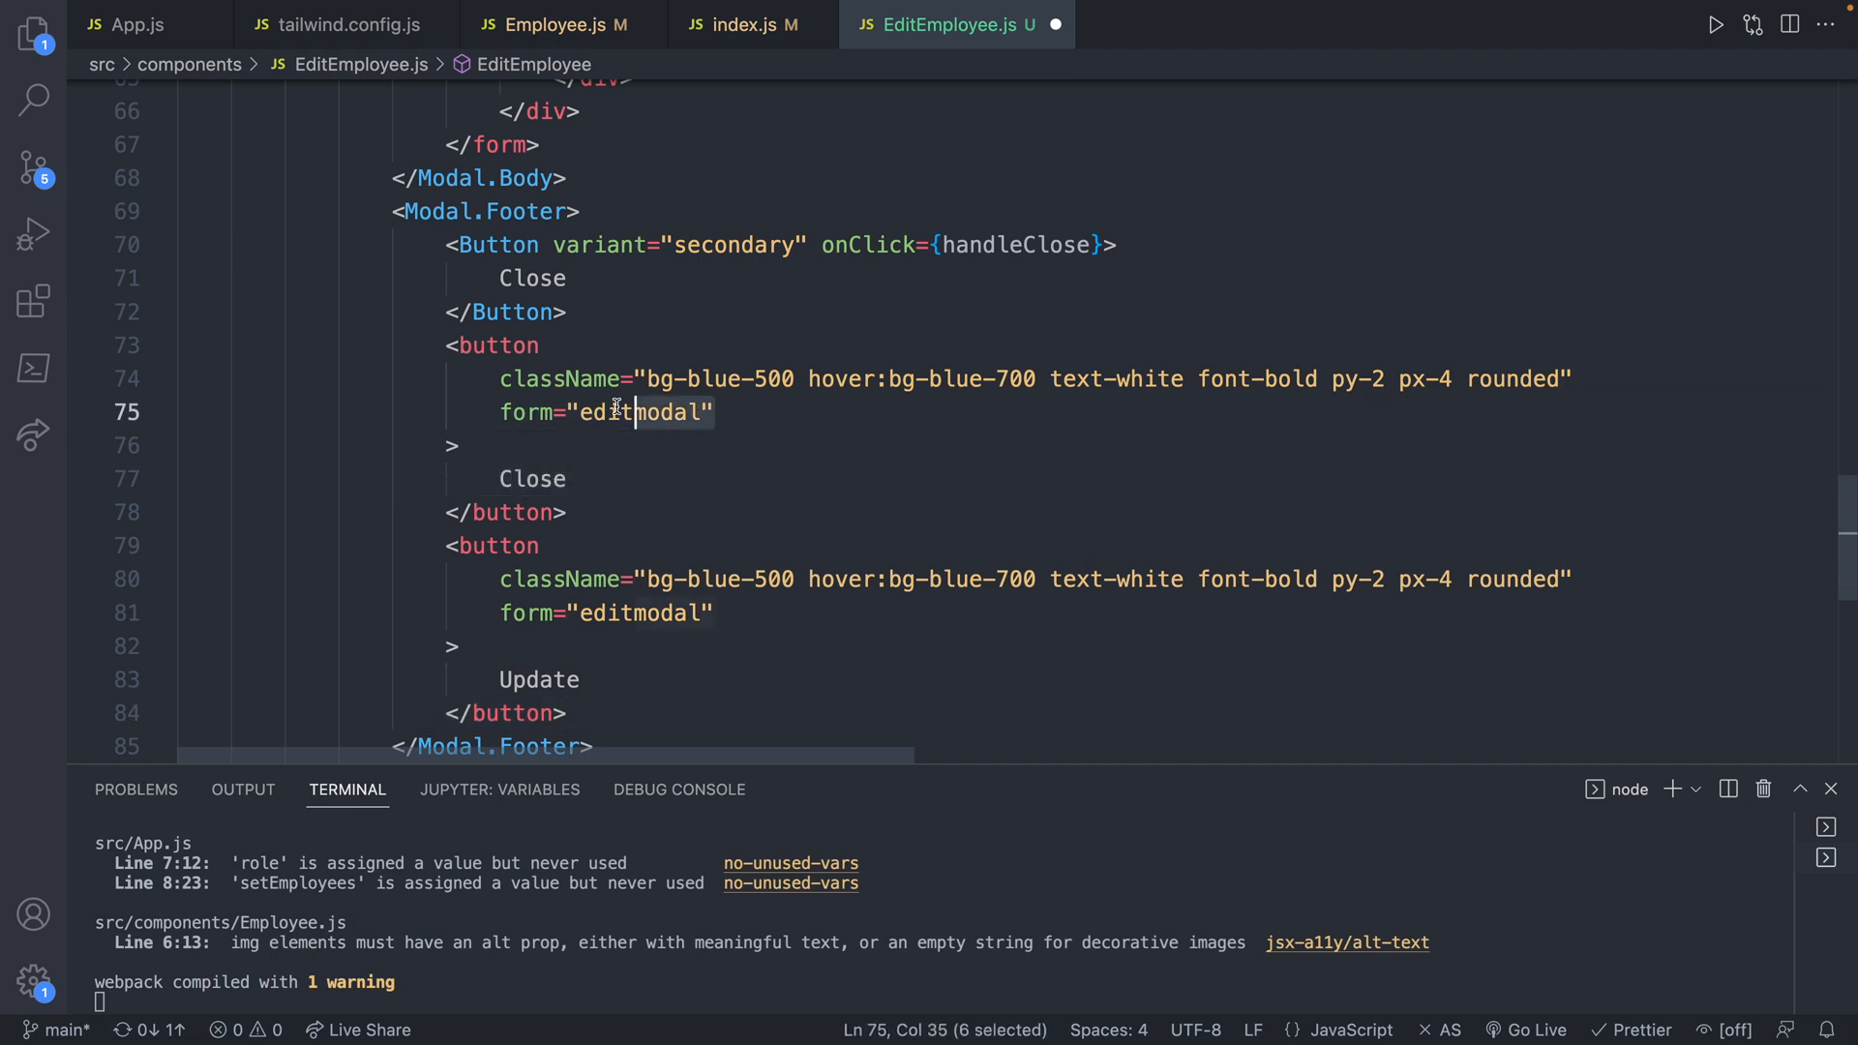
key(BackSpace)
key(BackSpace)
key(BackSpace)
key(BackSpace)
key(BackSpace)
key(BackSpace)
key(BackSpace)
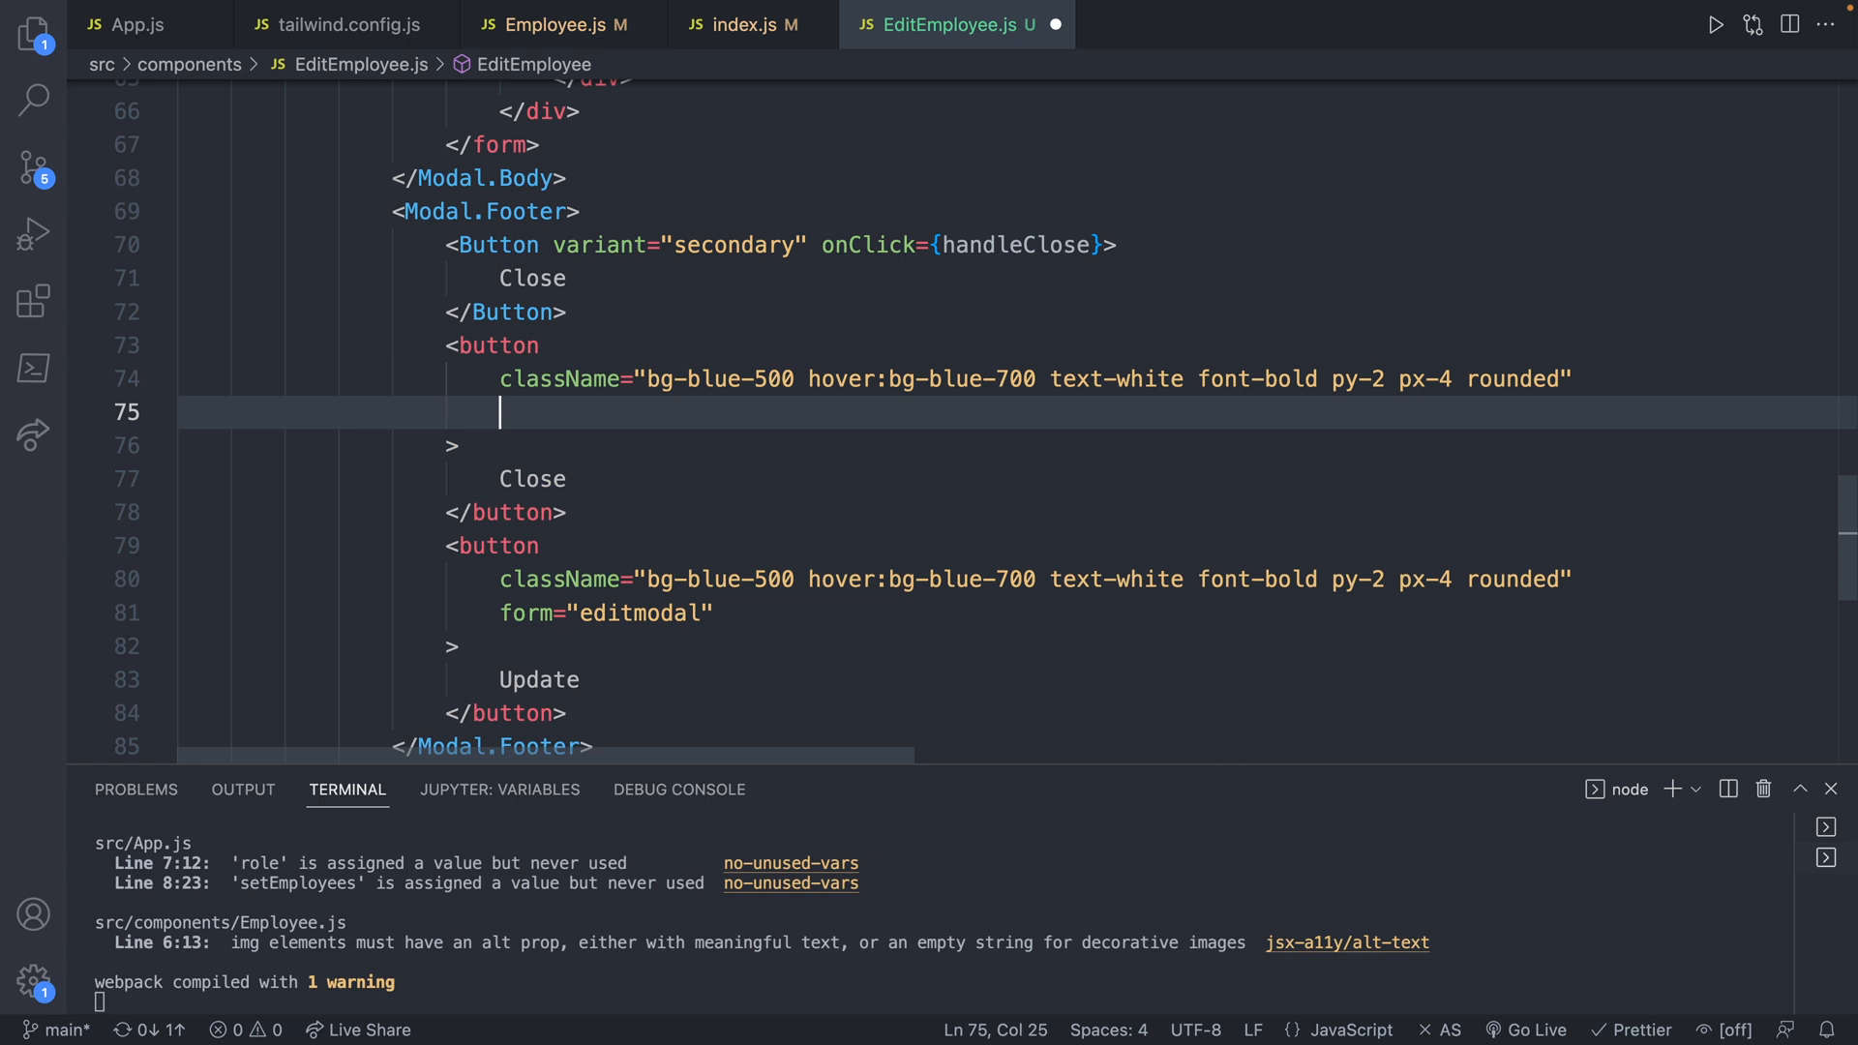
text(onClick)
text(={)
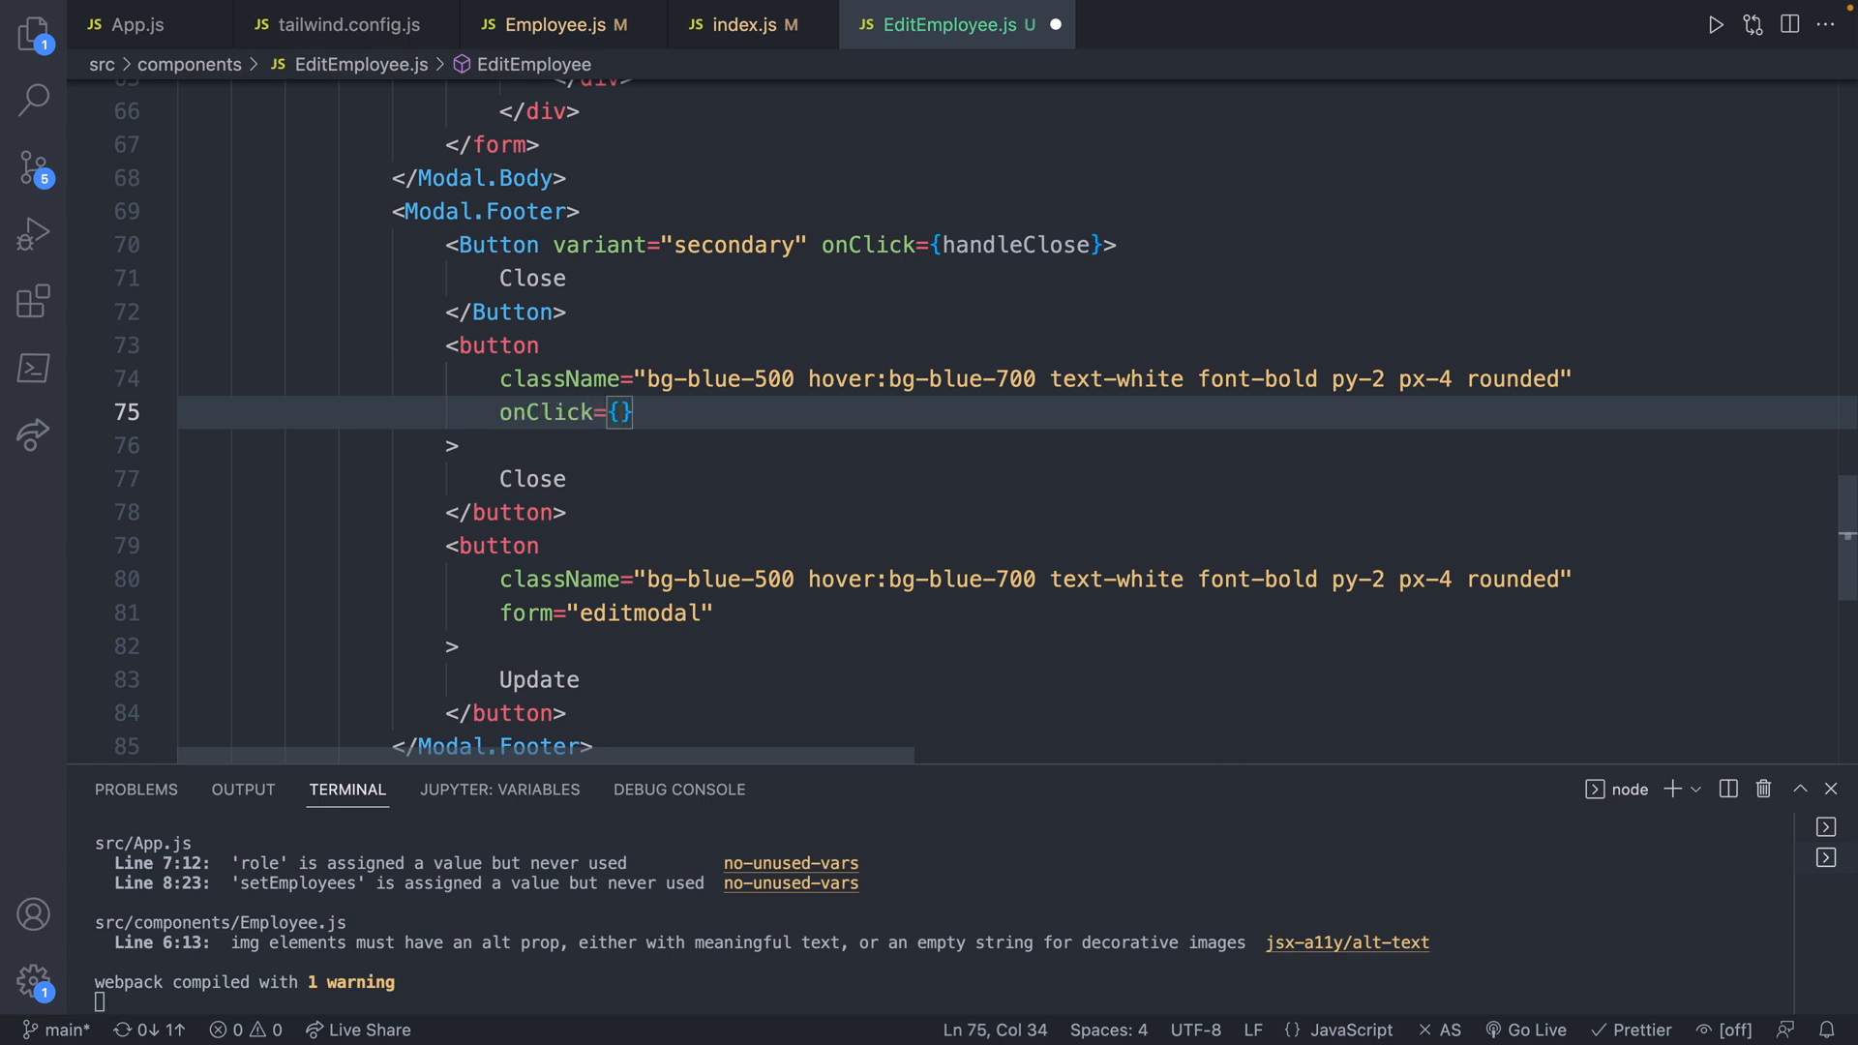
text(handleClose)
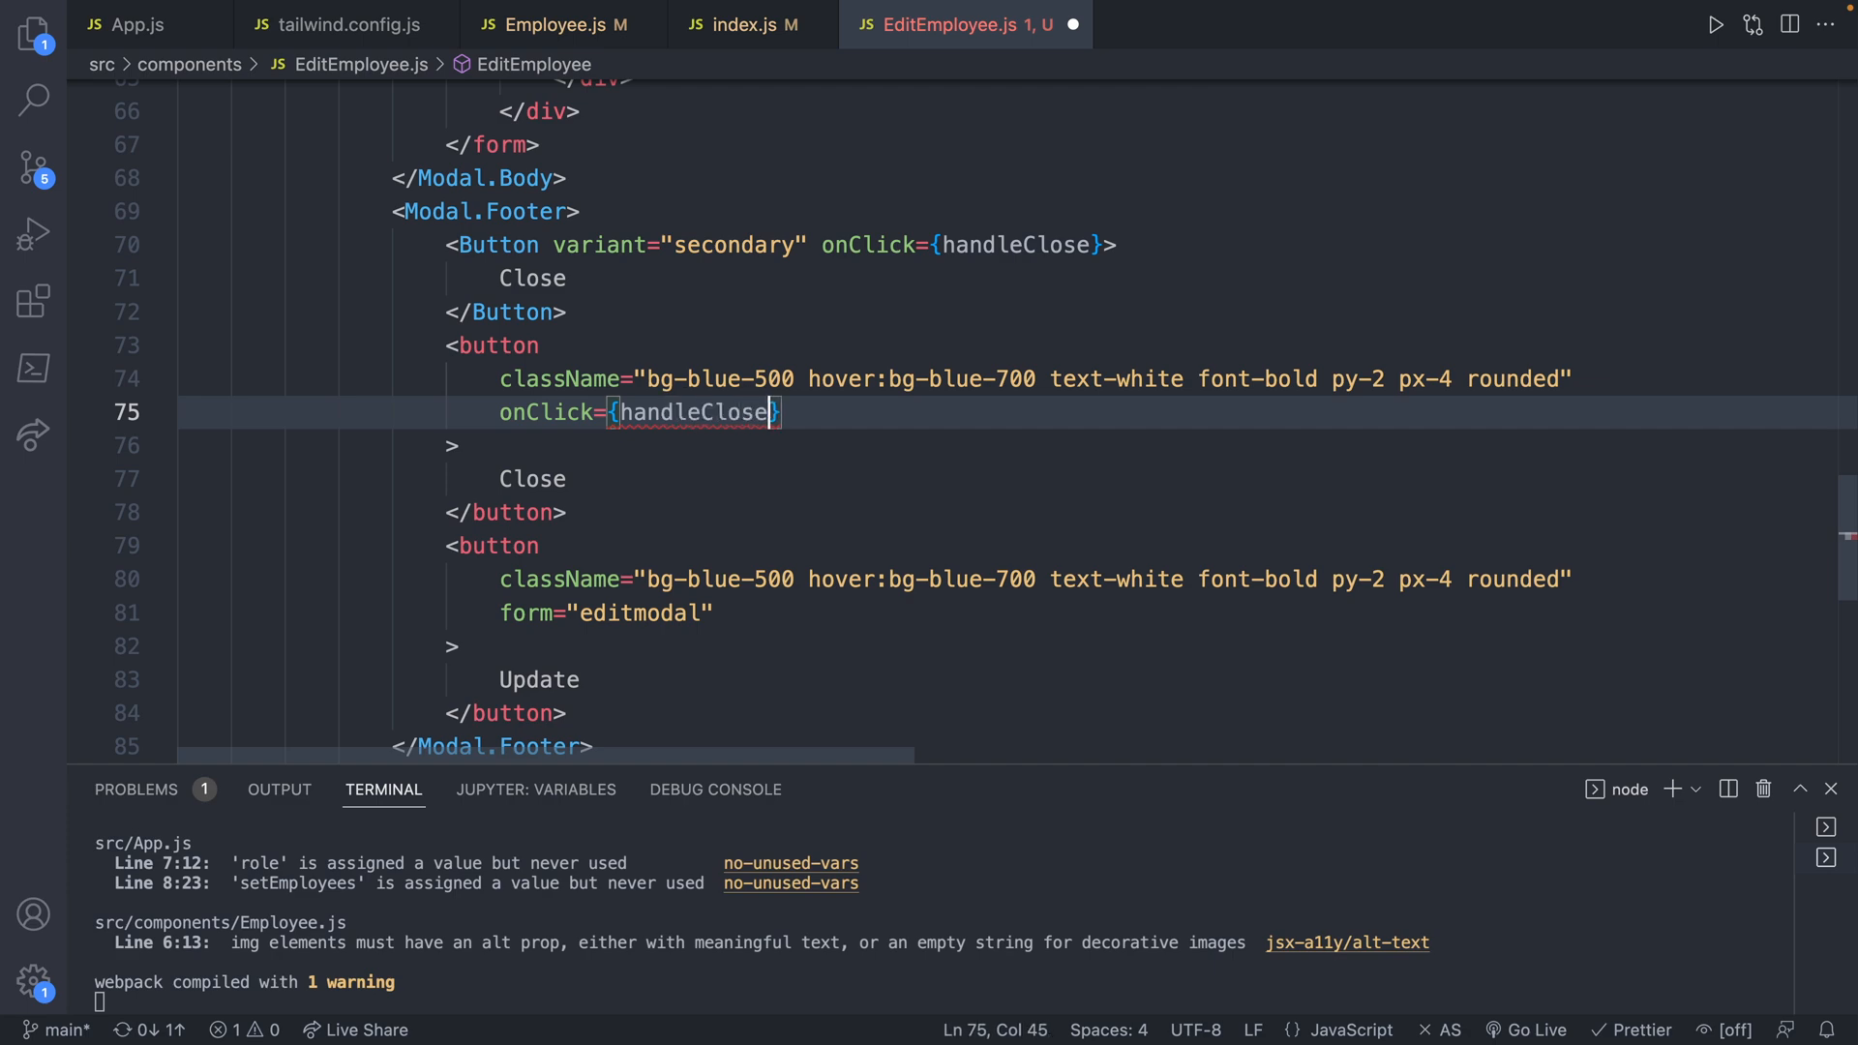
drag(653, 314, 653, 213)
key(BackSpace)
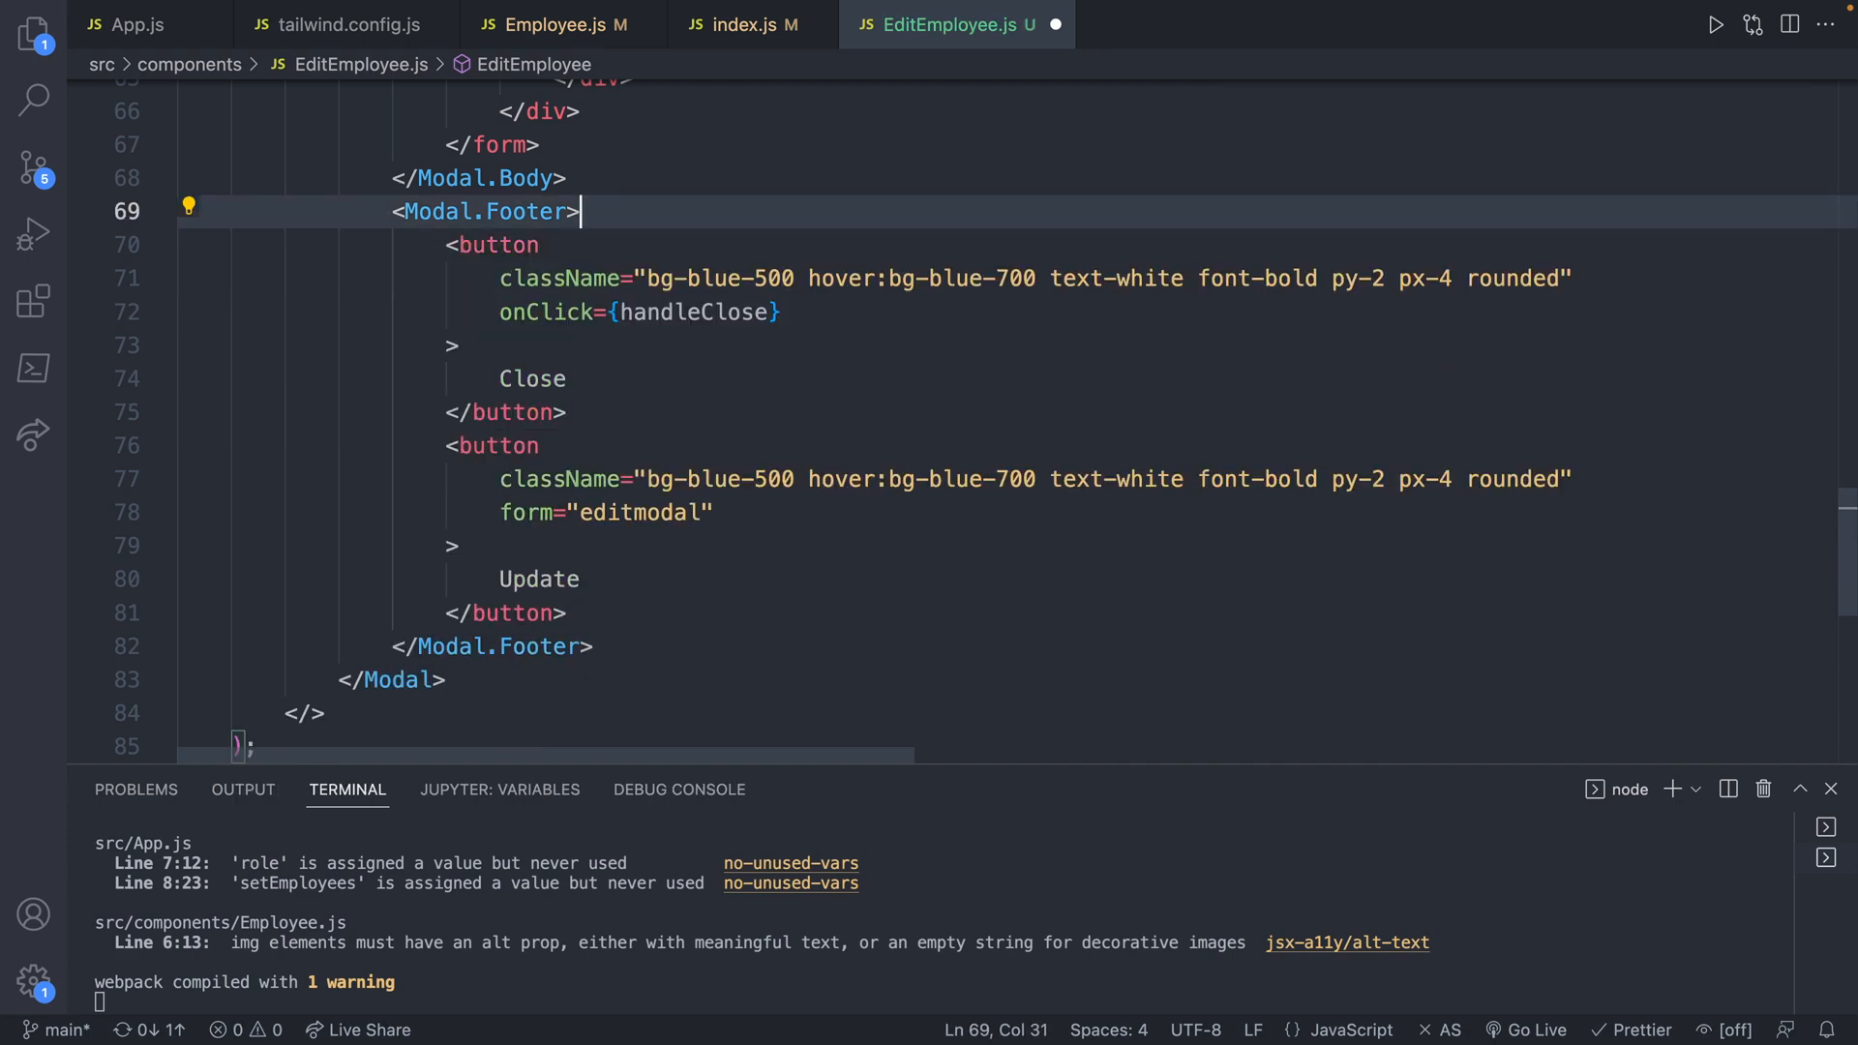
key(super+Tab)
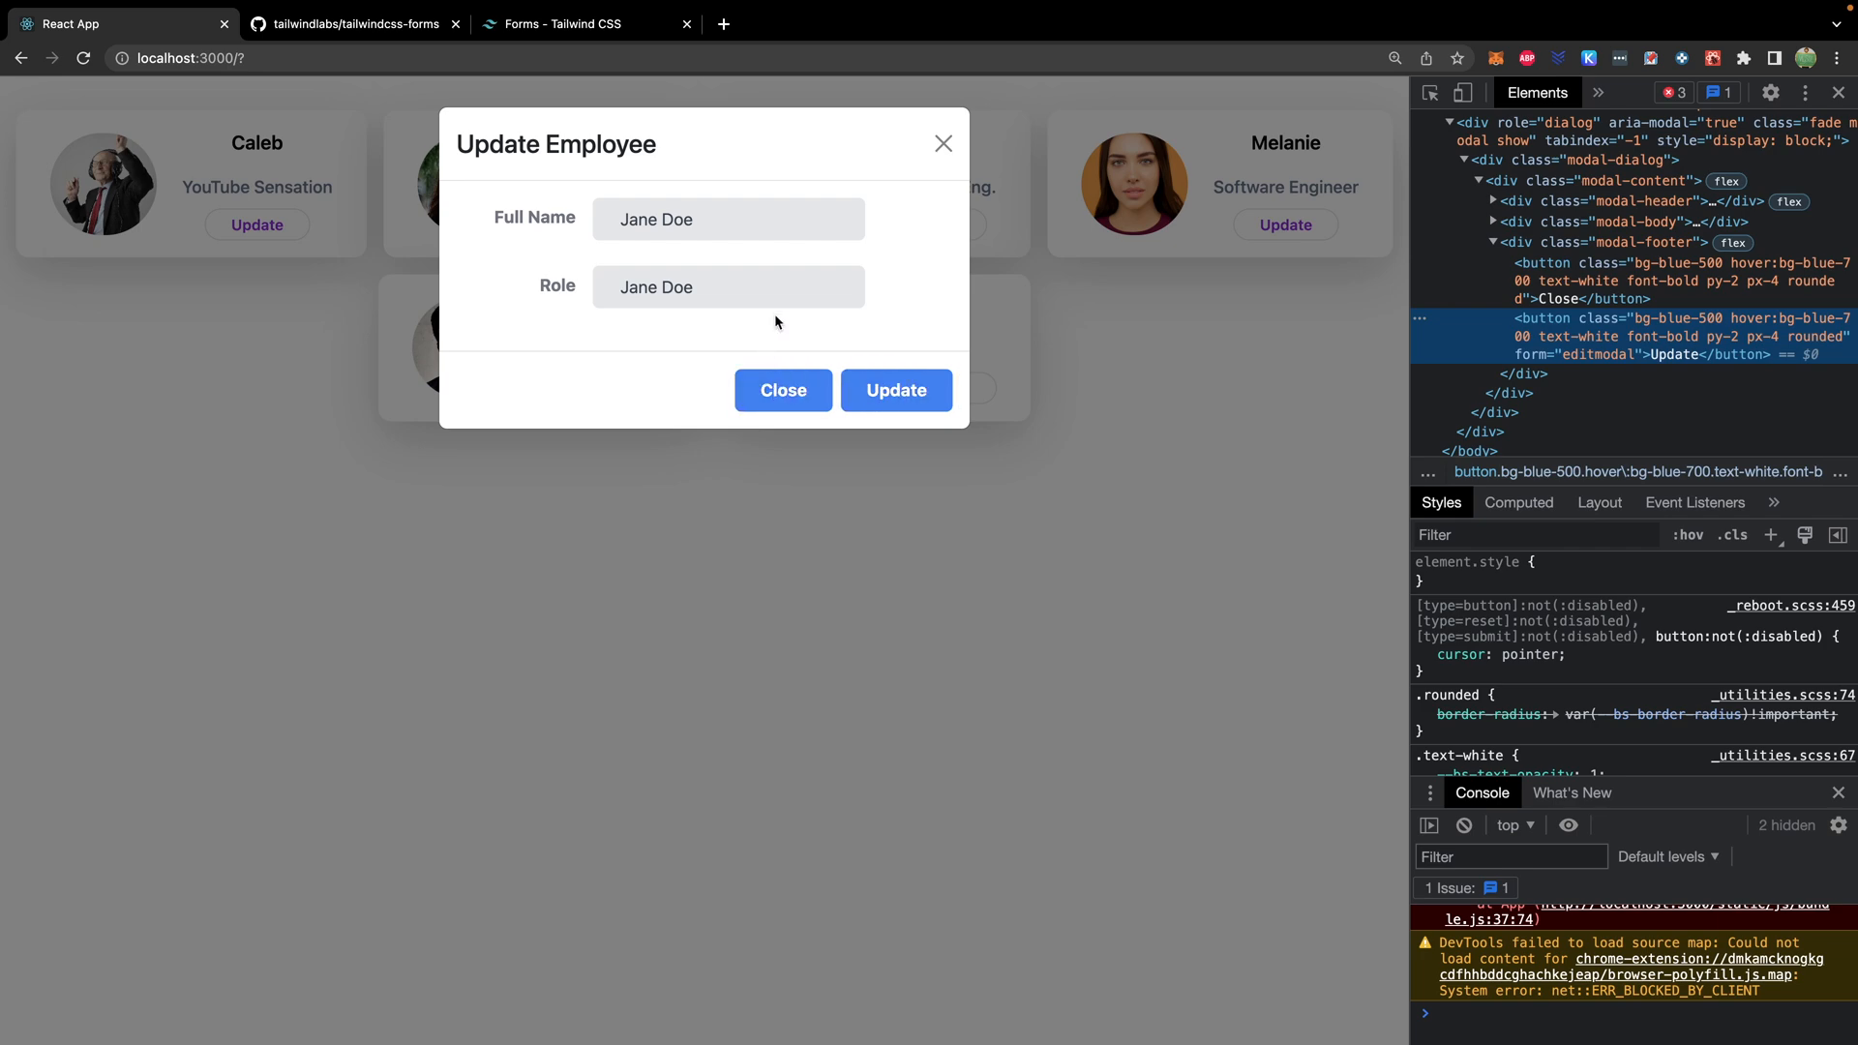
key(super+Tab)
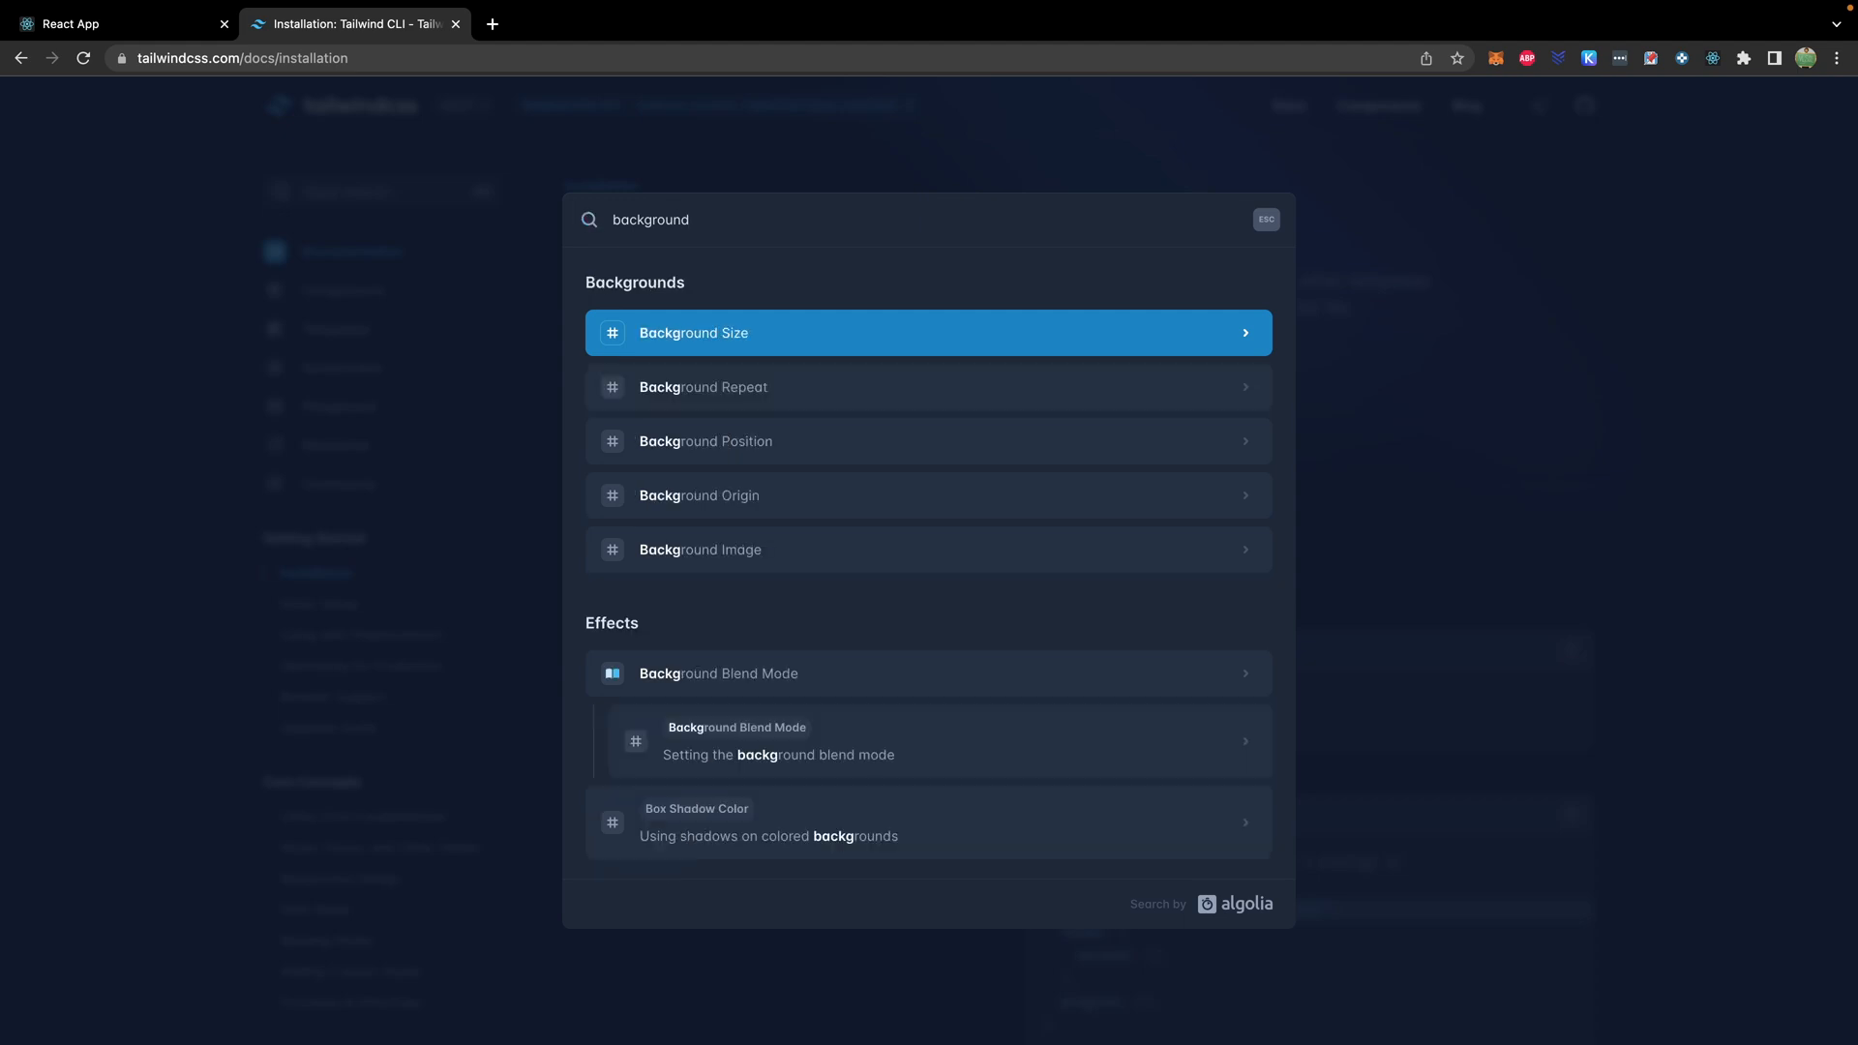
text( color)
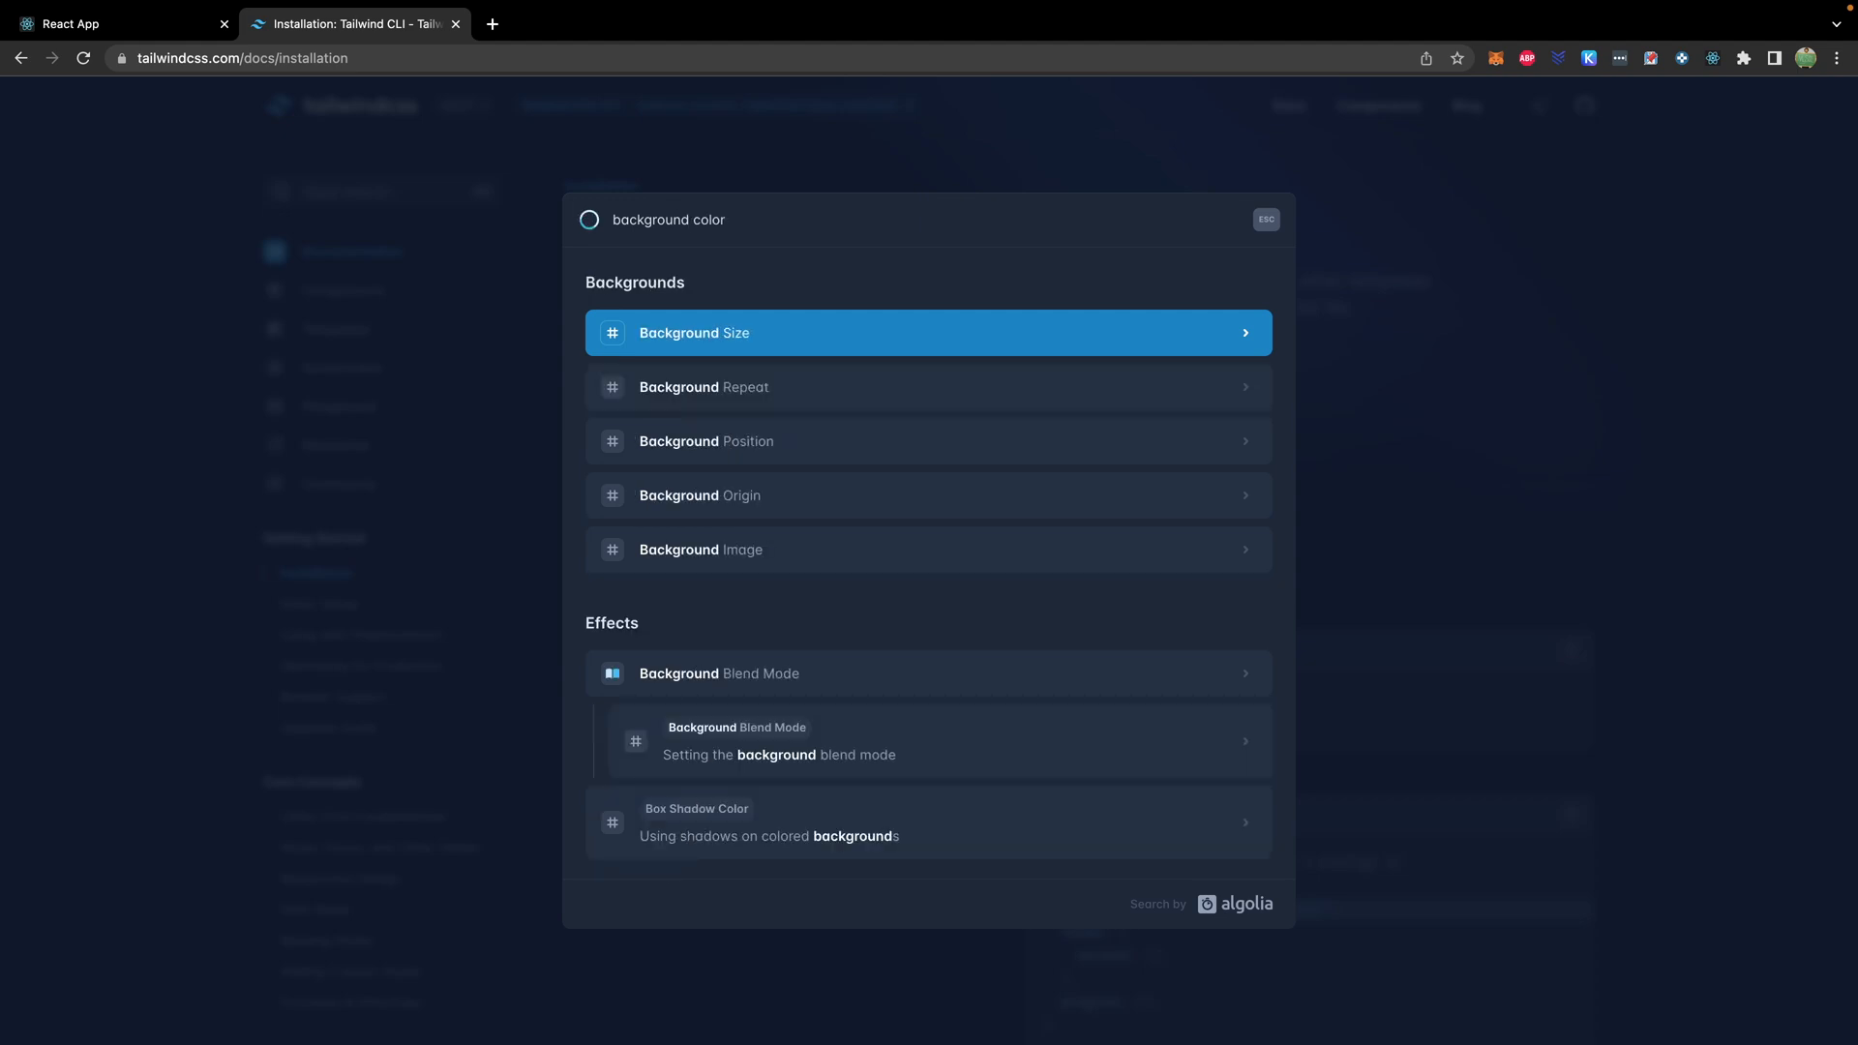
- Browse the Background Color docs to the bg-slate classes and return to the editor
key(Return)
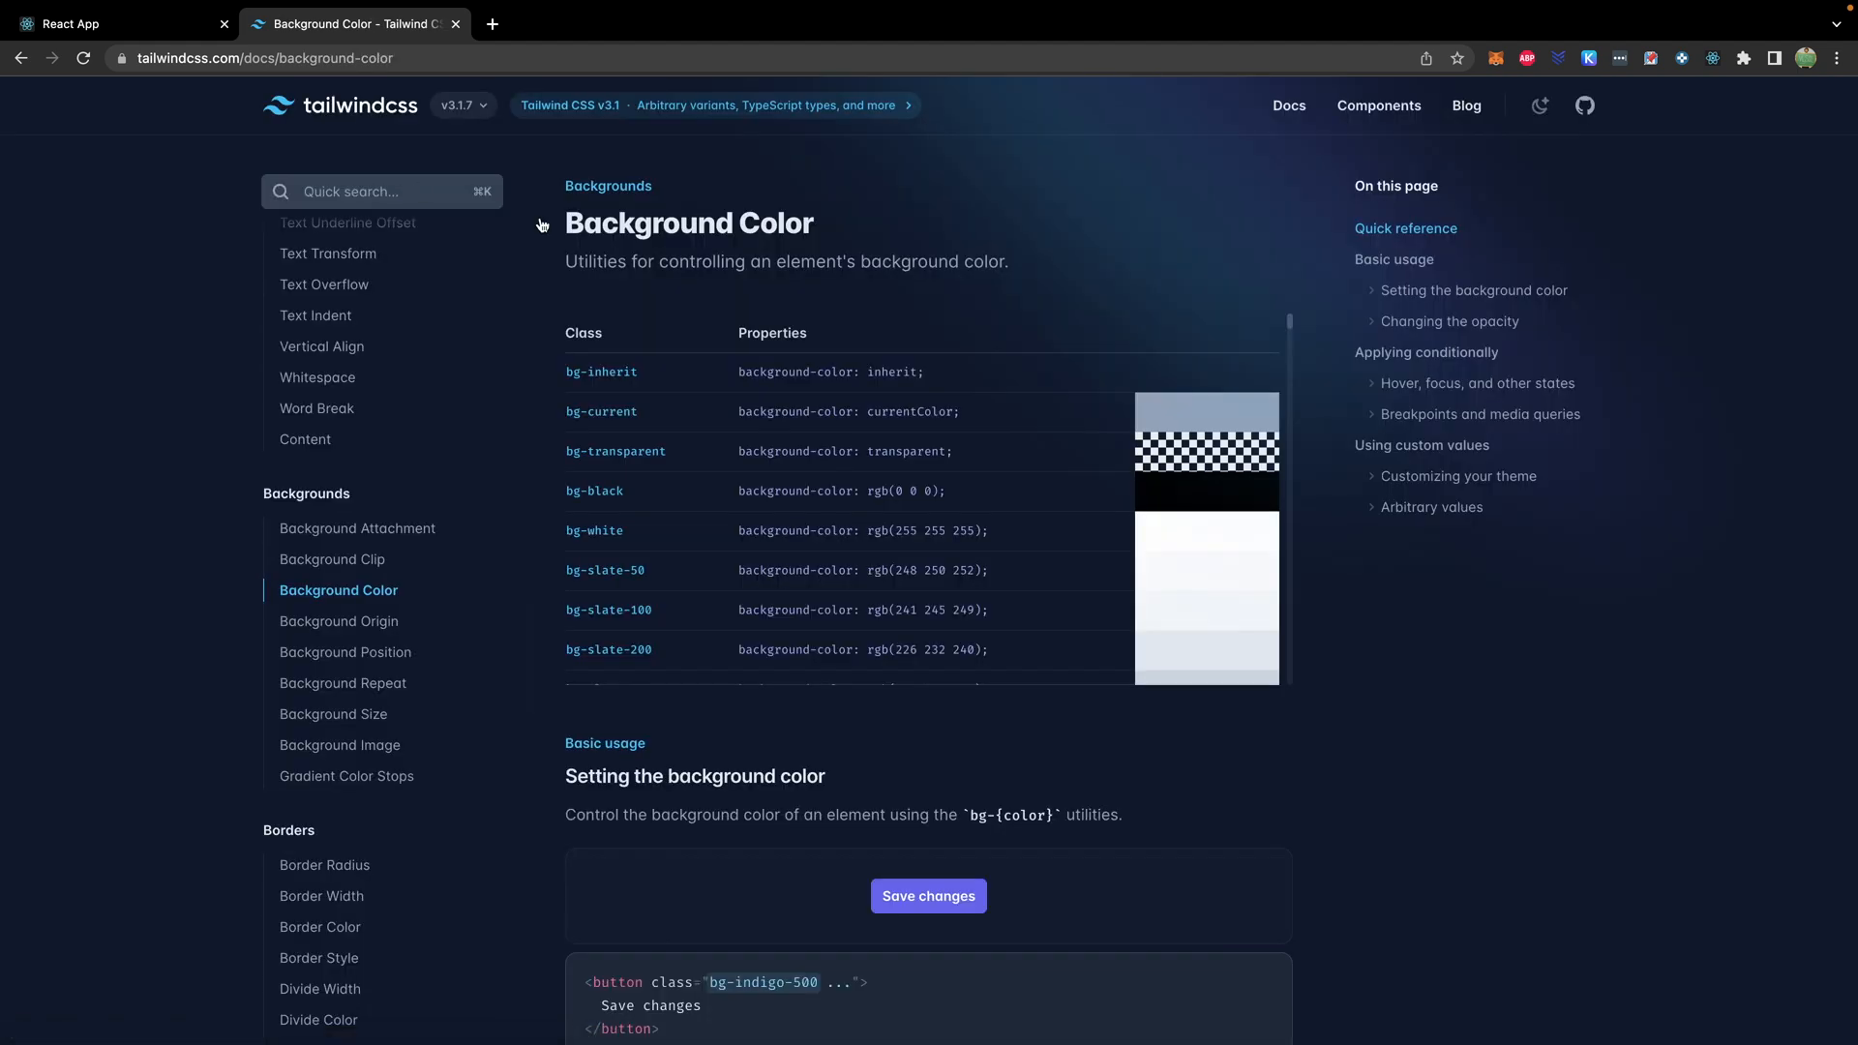
scroll(1016, 579, down, 1)
scroll(1016, 579, down, 1)
scroll(1013, 580, down, 1)
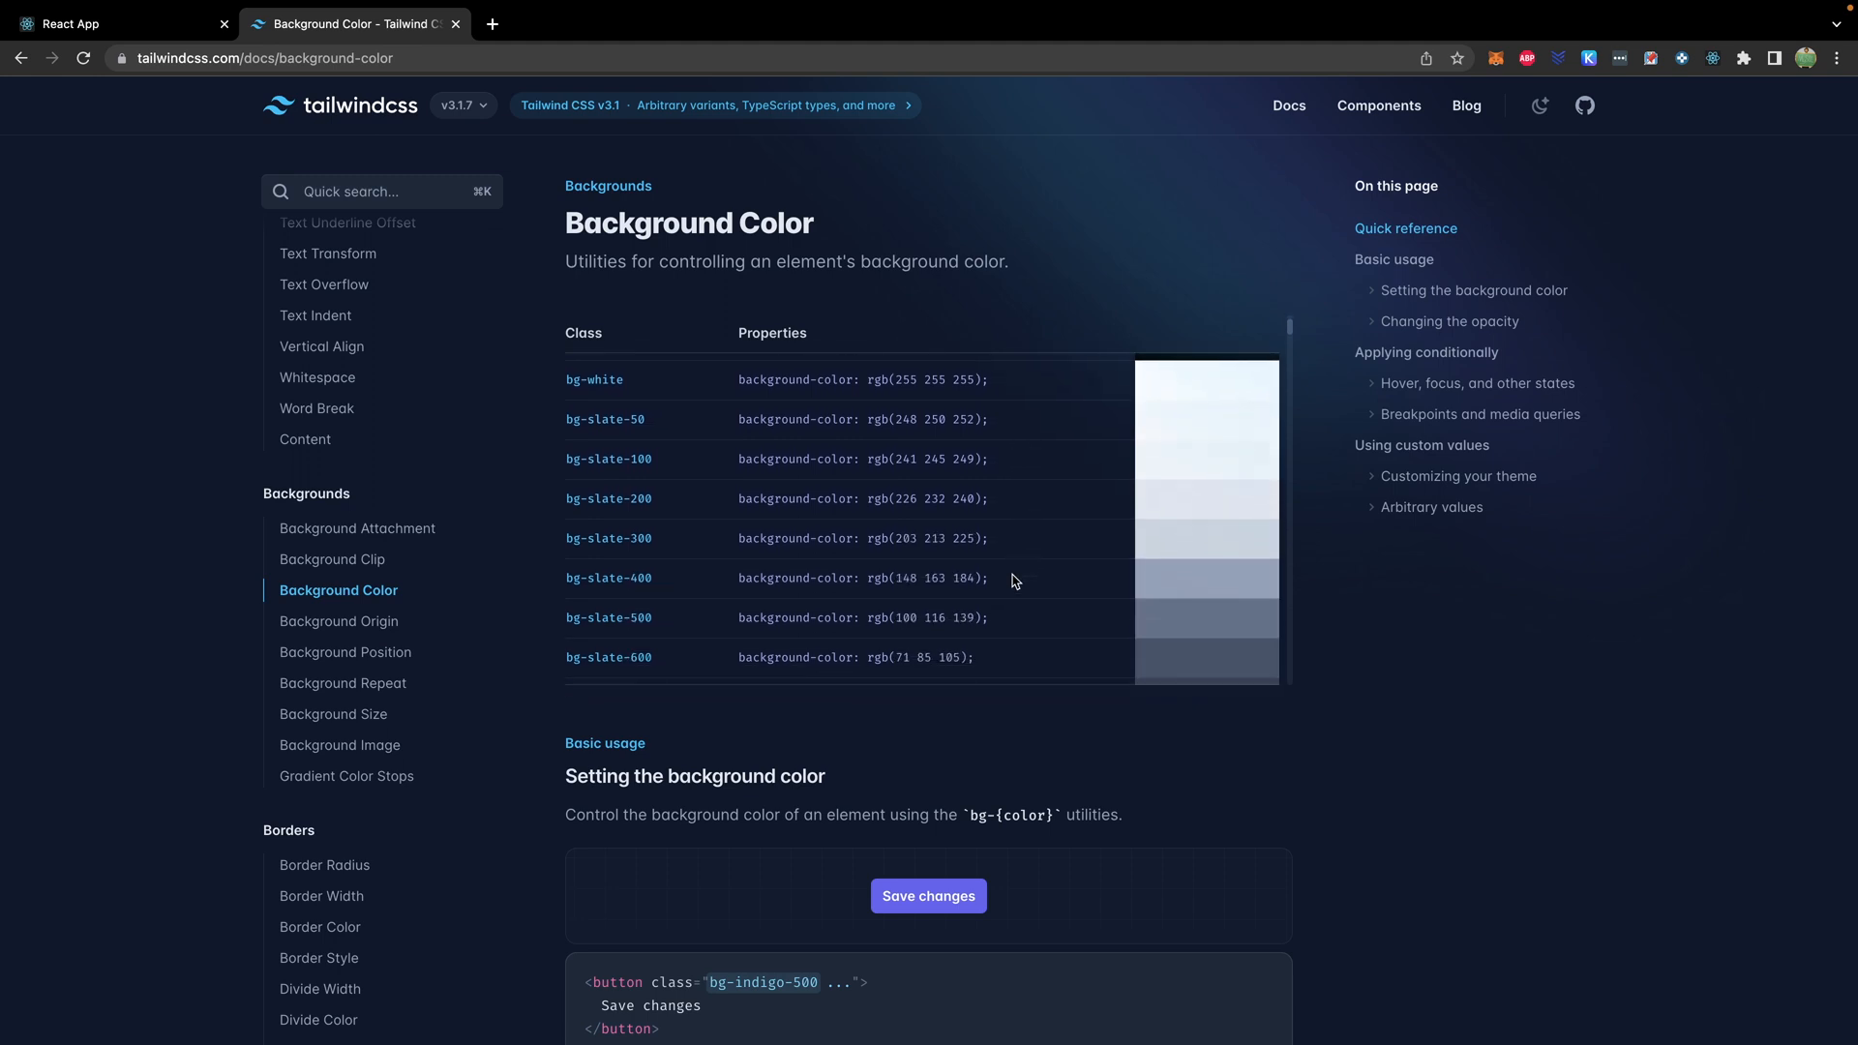
scroll(1014, 582, down, 1)
scroll(1013, 580, down, 1)
scroll(1013, 580, down, 1)
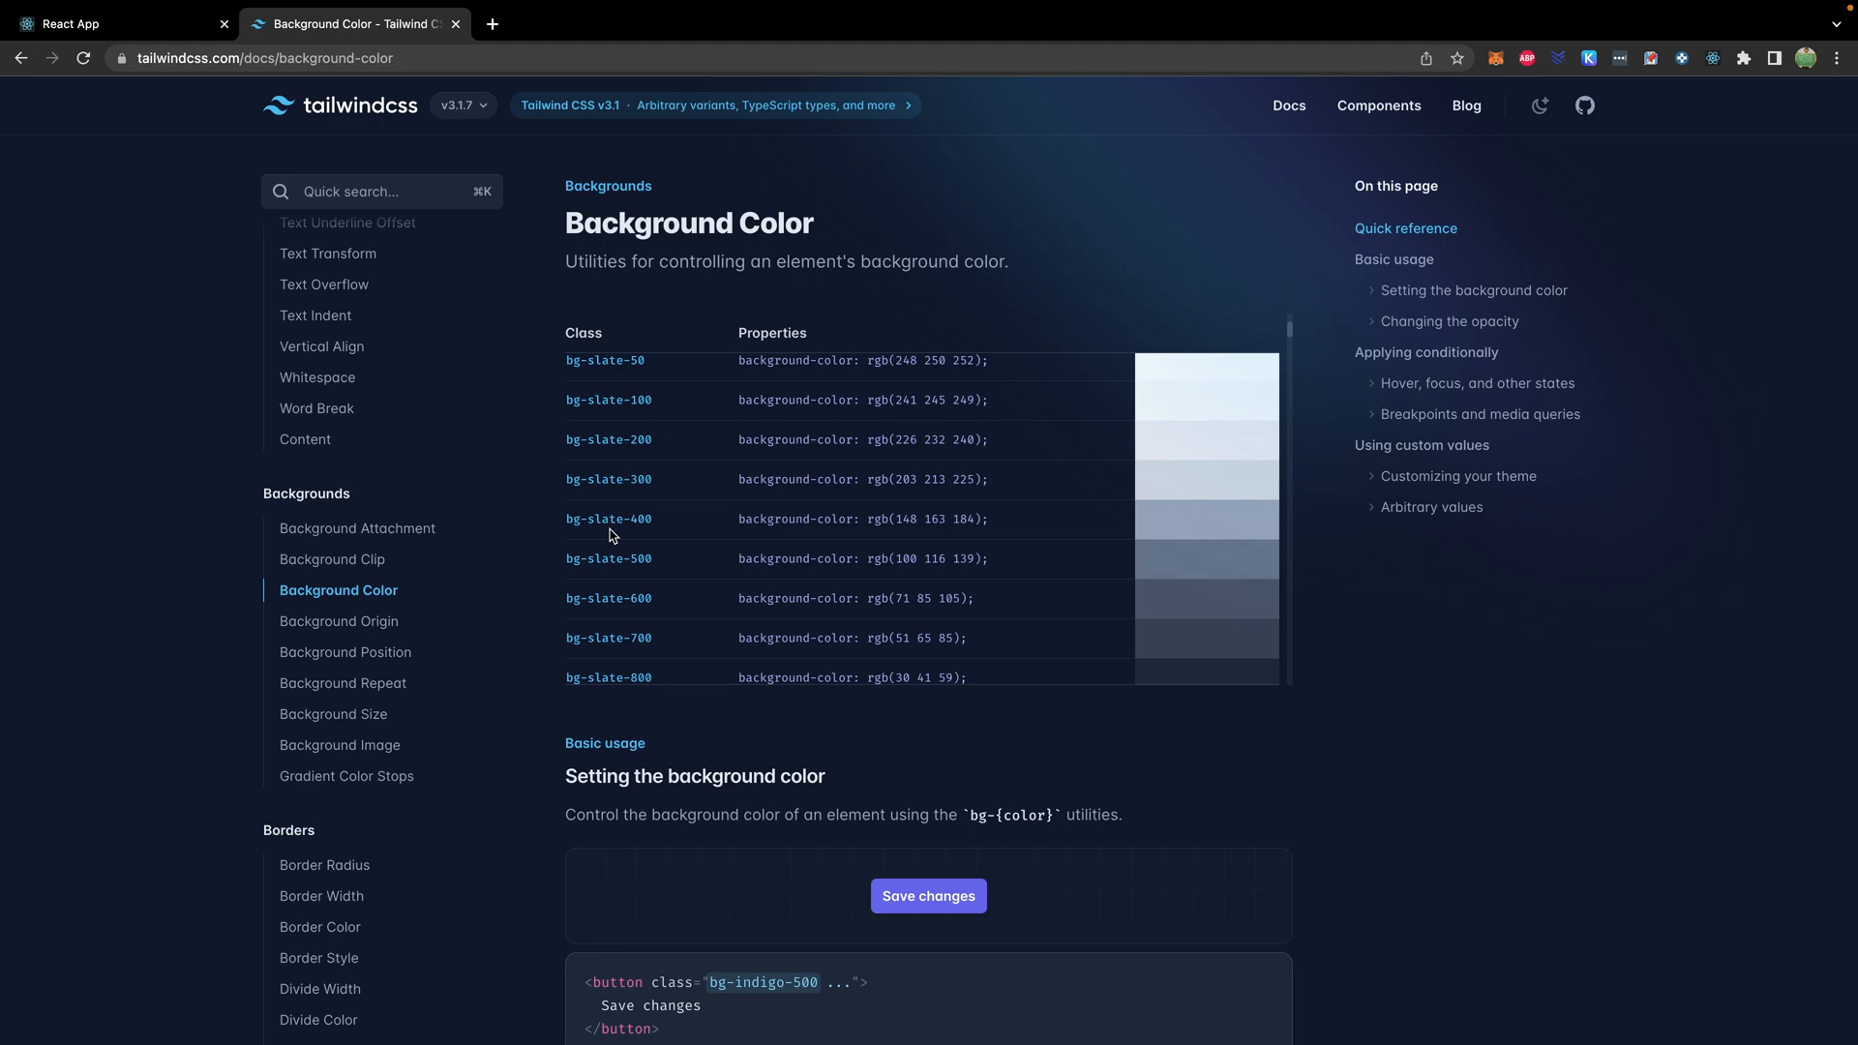
key(ctrl+Right)
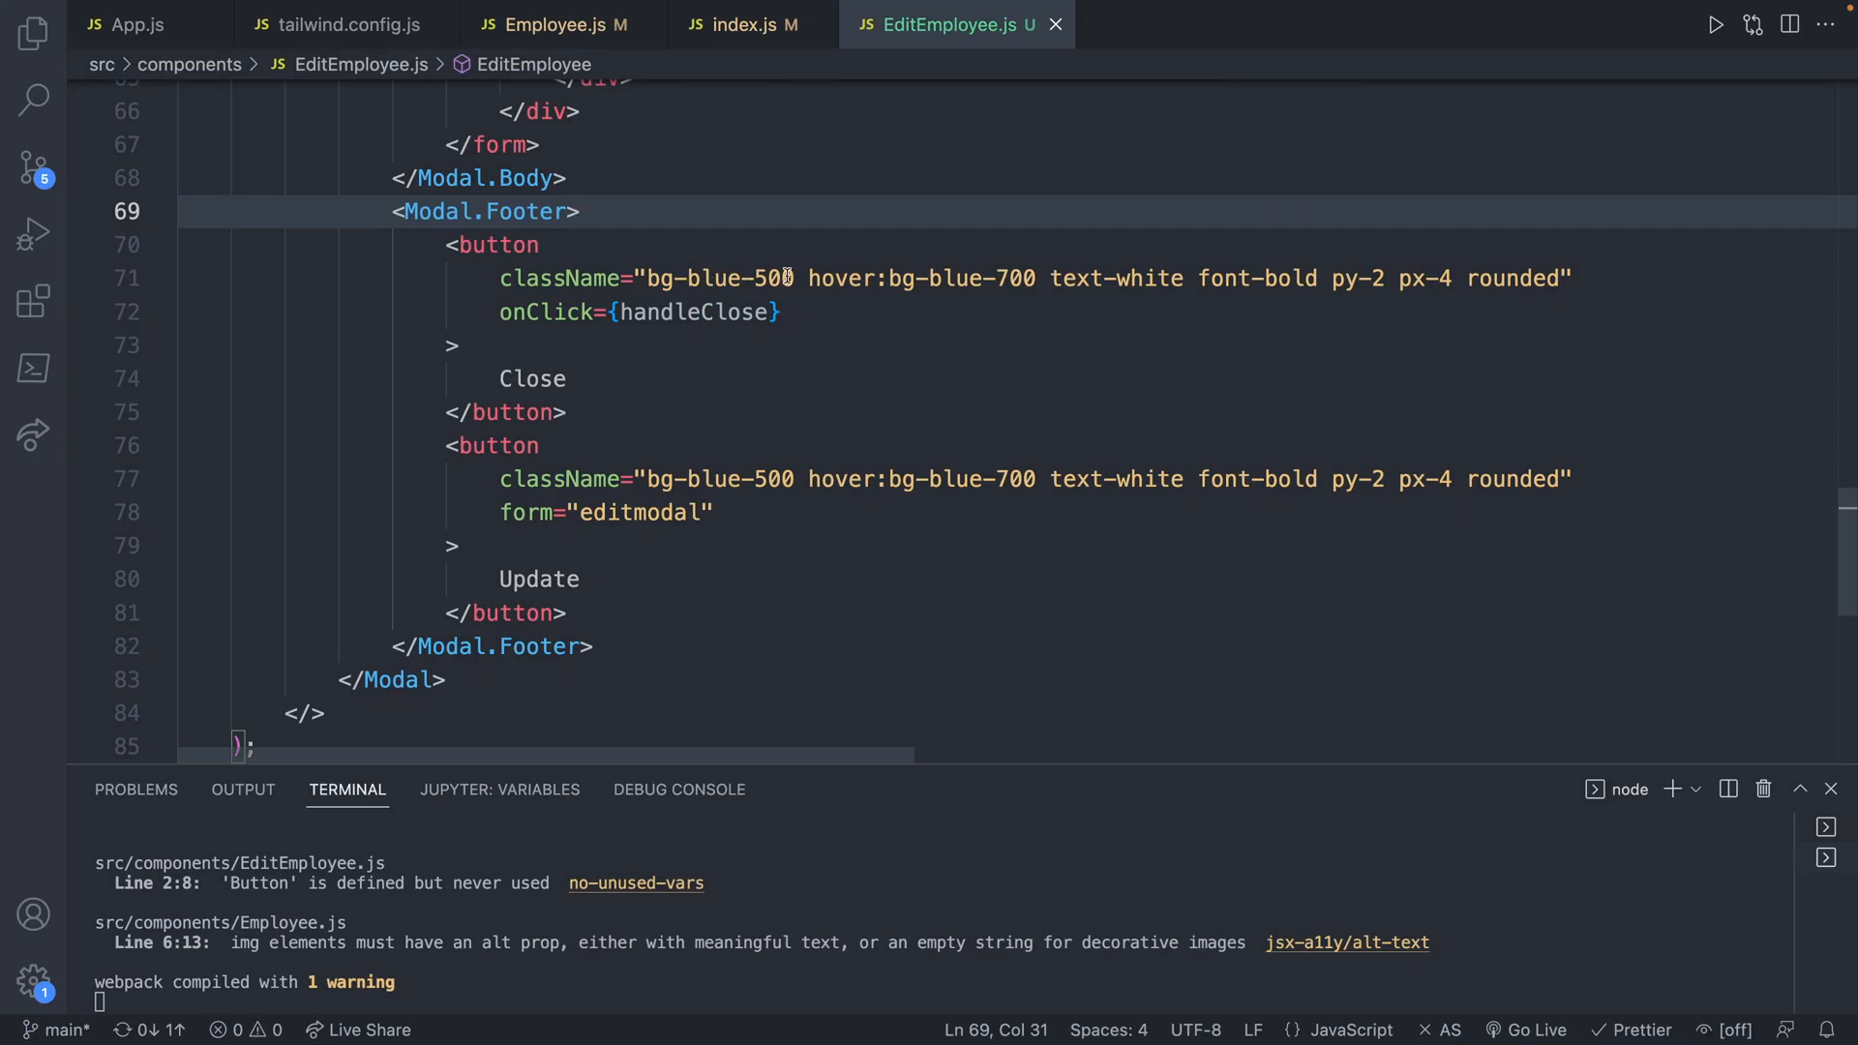
- Change the Close button on line 71 from bg-blue-500 to bg-slate-400, save, and preview
click(795, 278)
key(BackSpace)
key(BackSpace)
key(BackSpace)
key(BackSpace)
text(sl)
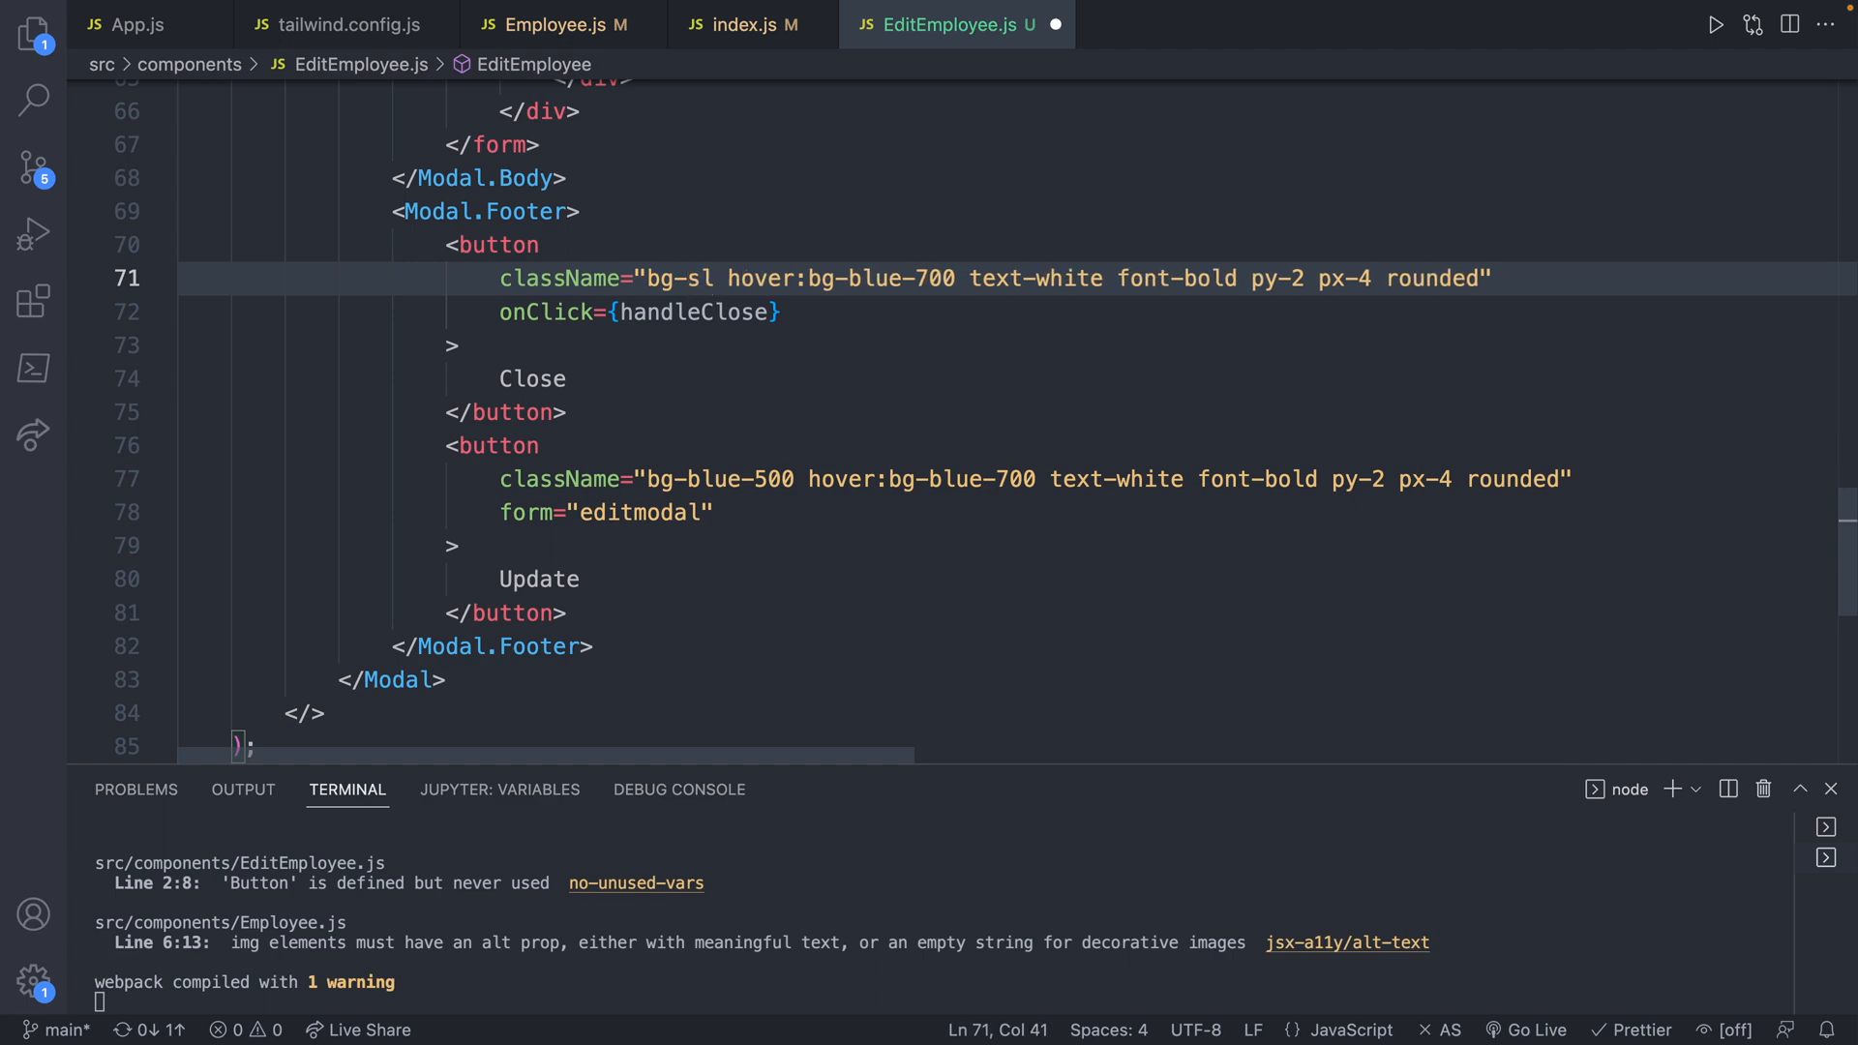
text(ate-400)
key(ctrl+s)
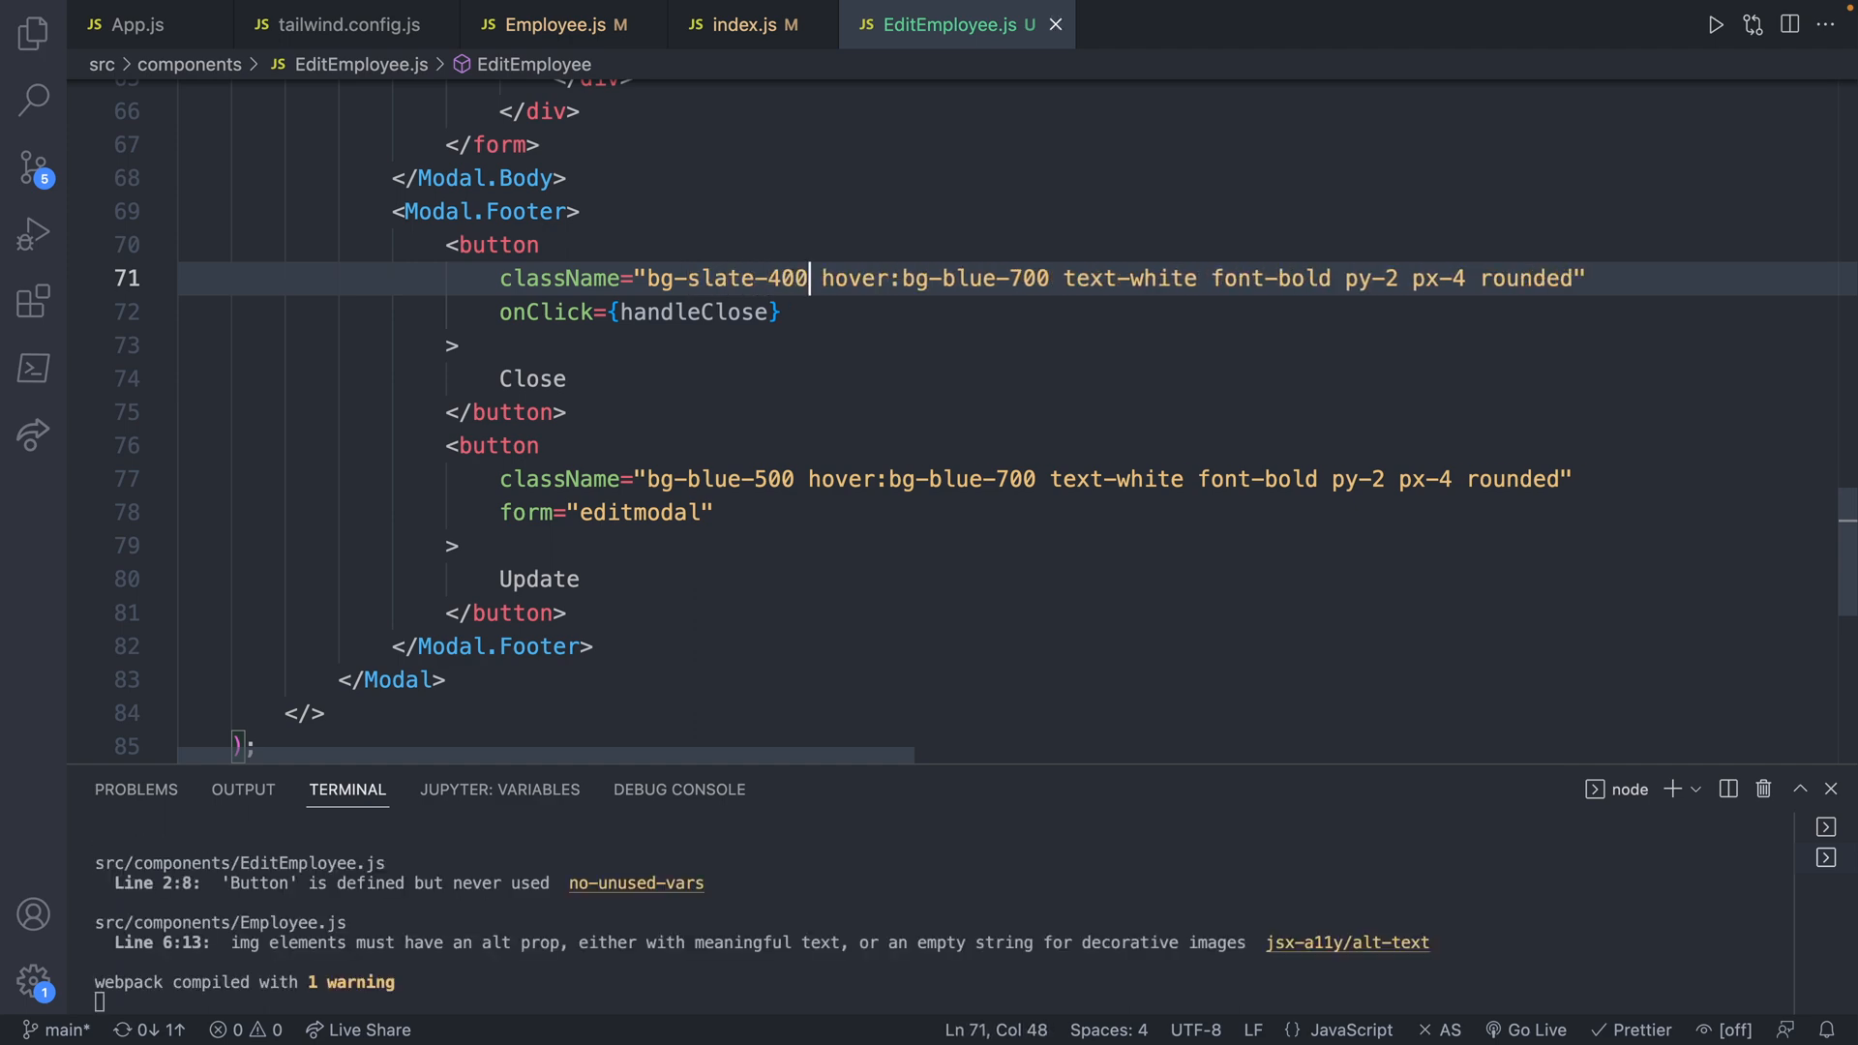
key(ctrl+Left)
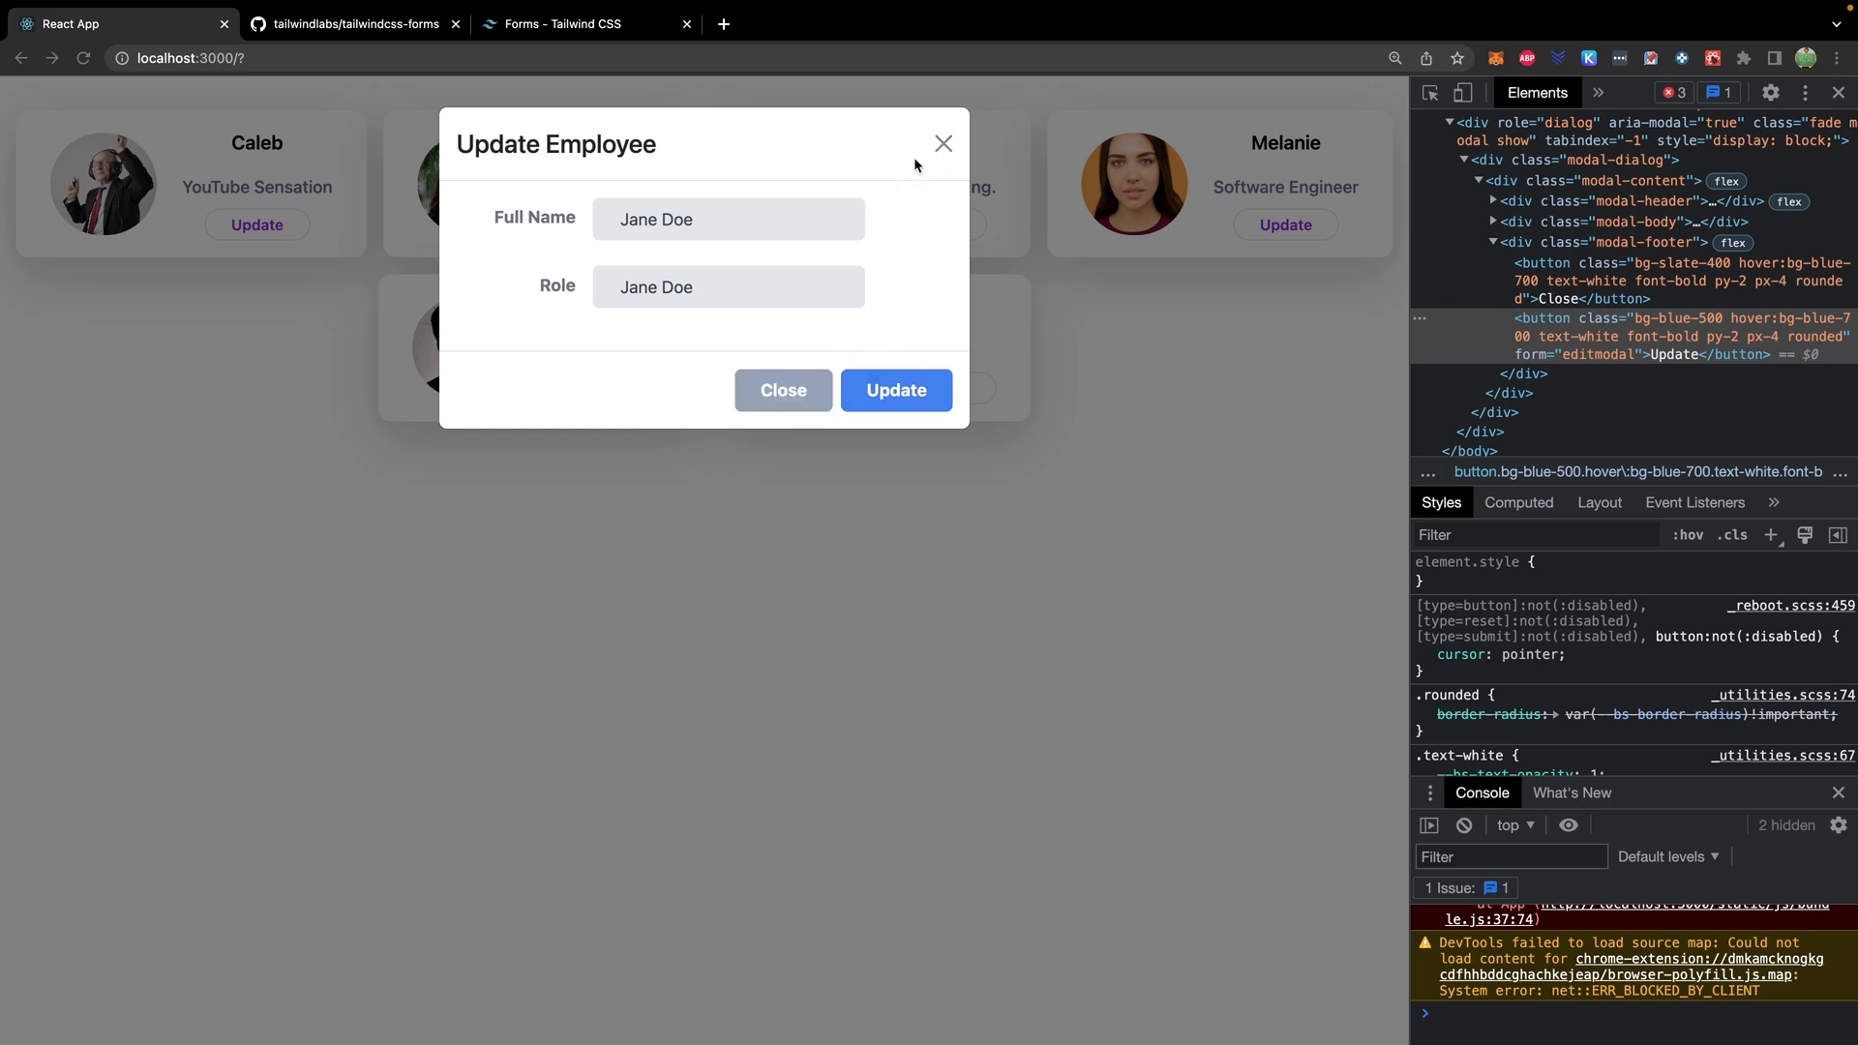
- Close the Update Employee modal via its header X
click(942, 144)
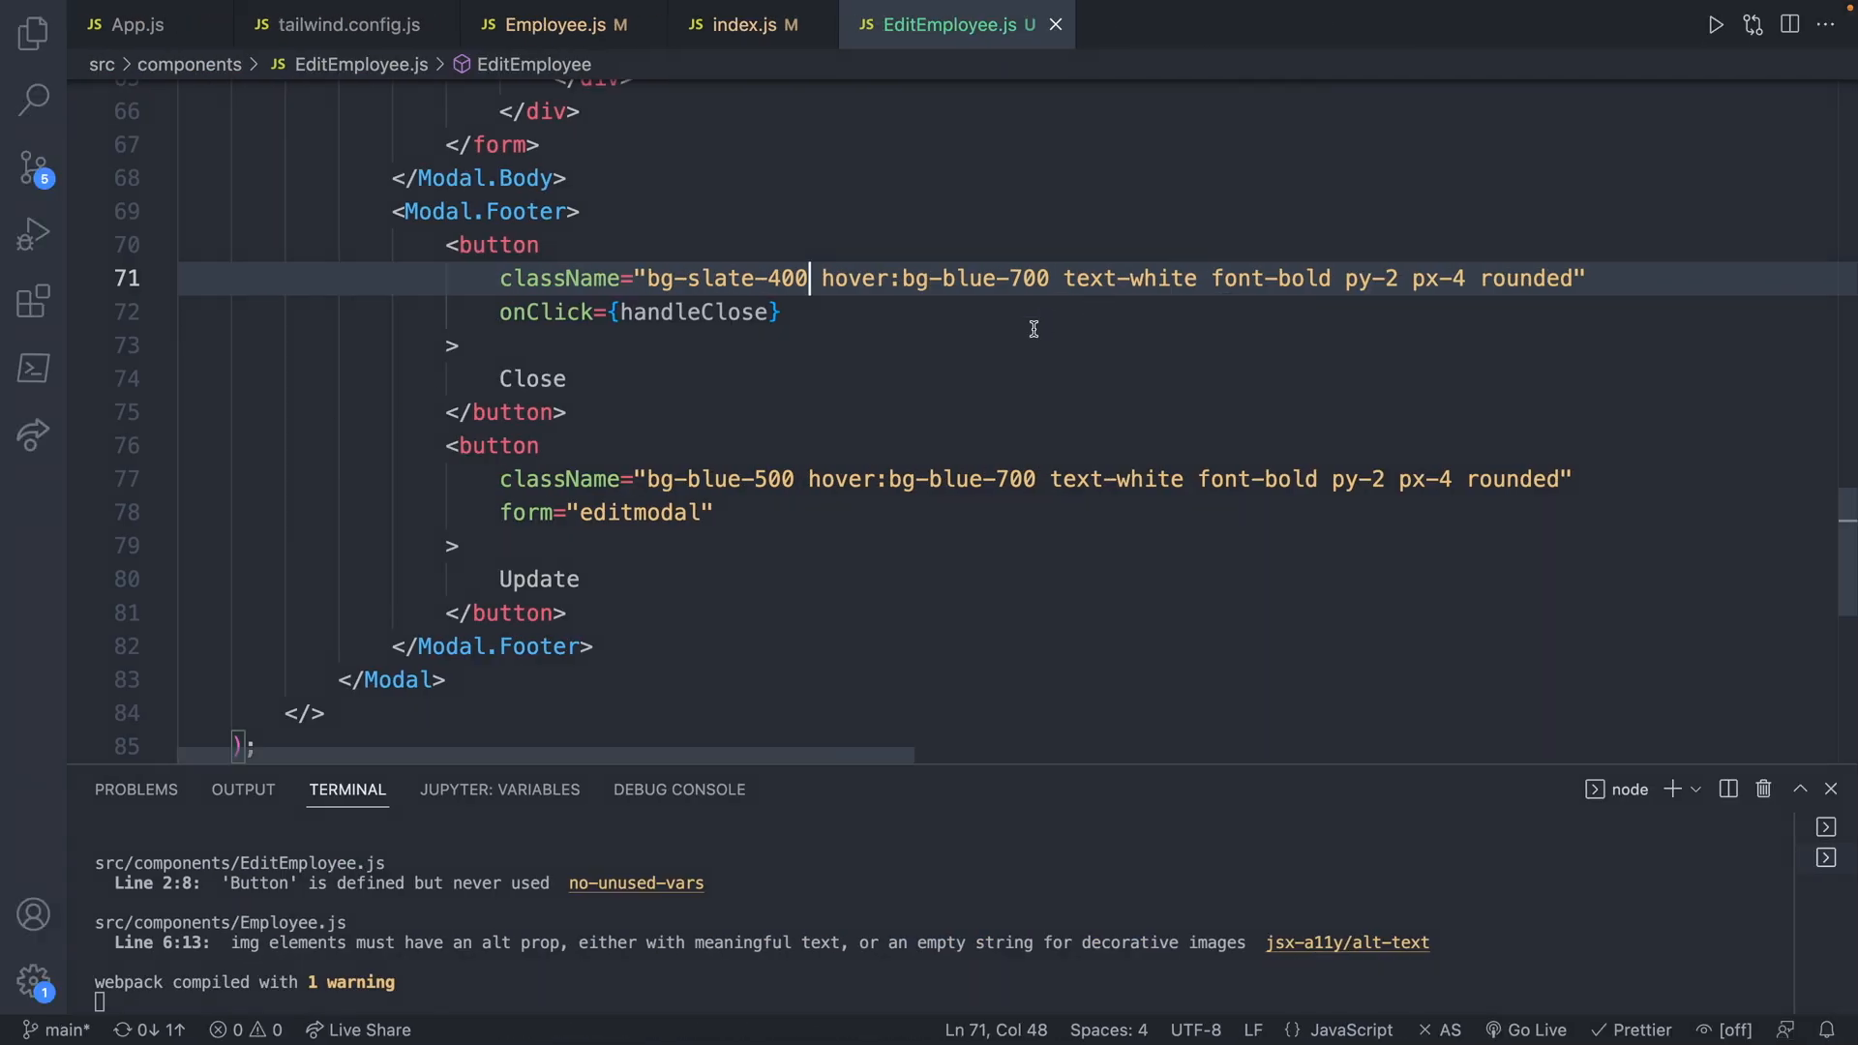
- Give the Update button bg-purple-600 with hover:bg-purple-700, save, and preview John's modal
click(753, 478)
key(BackSpace)
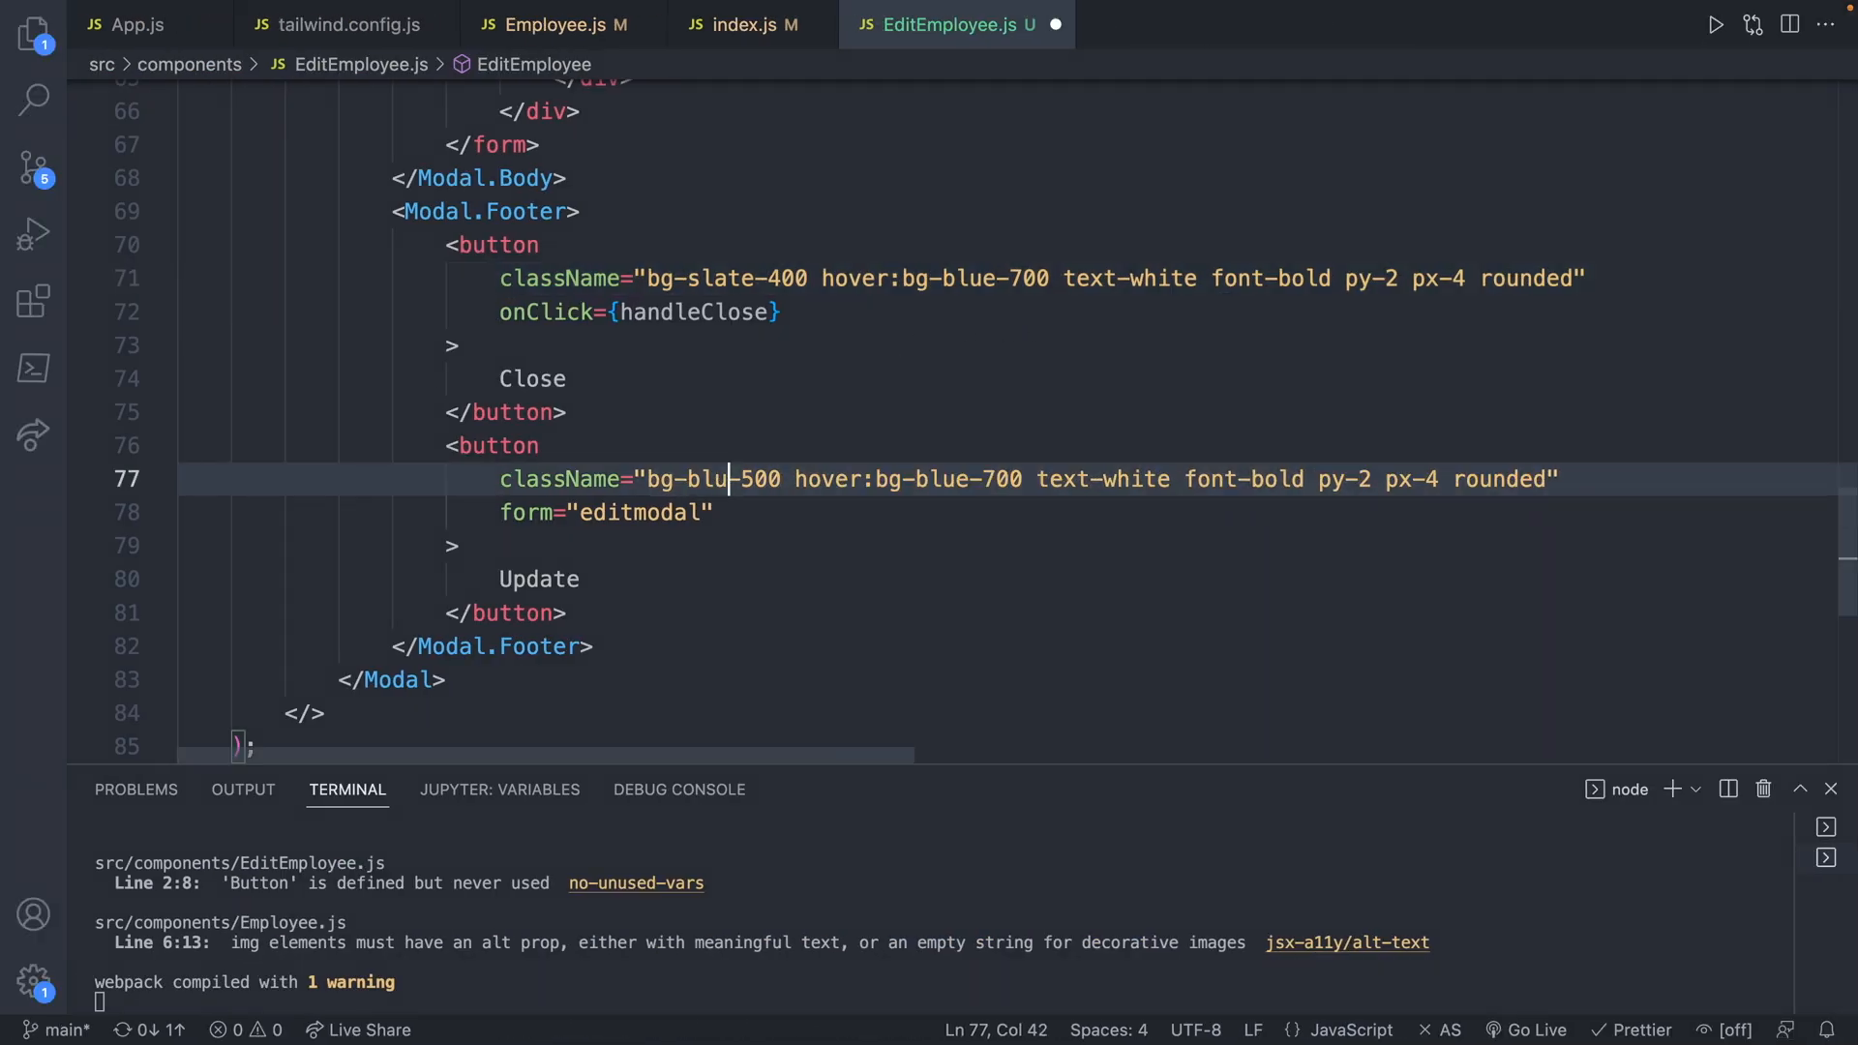
key(BackSpace)
key(BackSpace)
key(BackSpace)
key(BackSpace)
text(purpl)
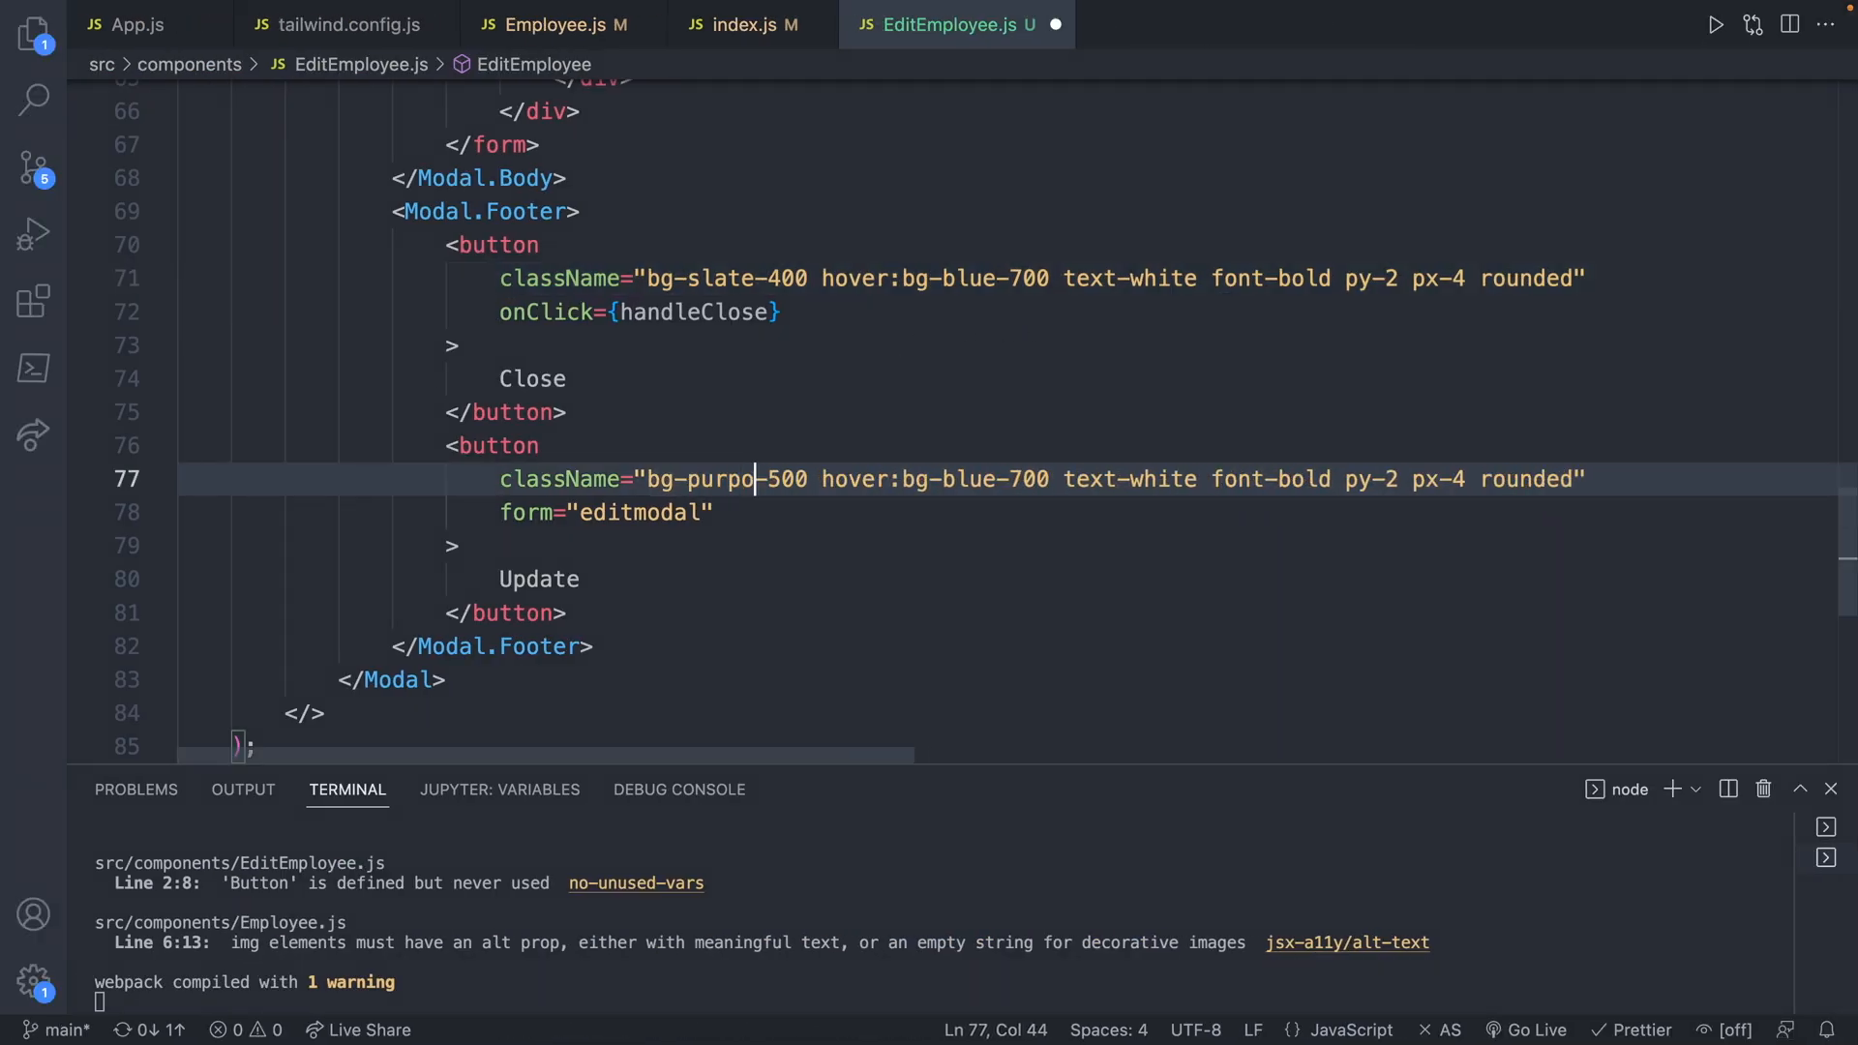
text(e-)
key(Delete)
text(6)
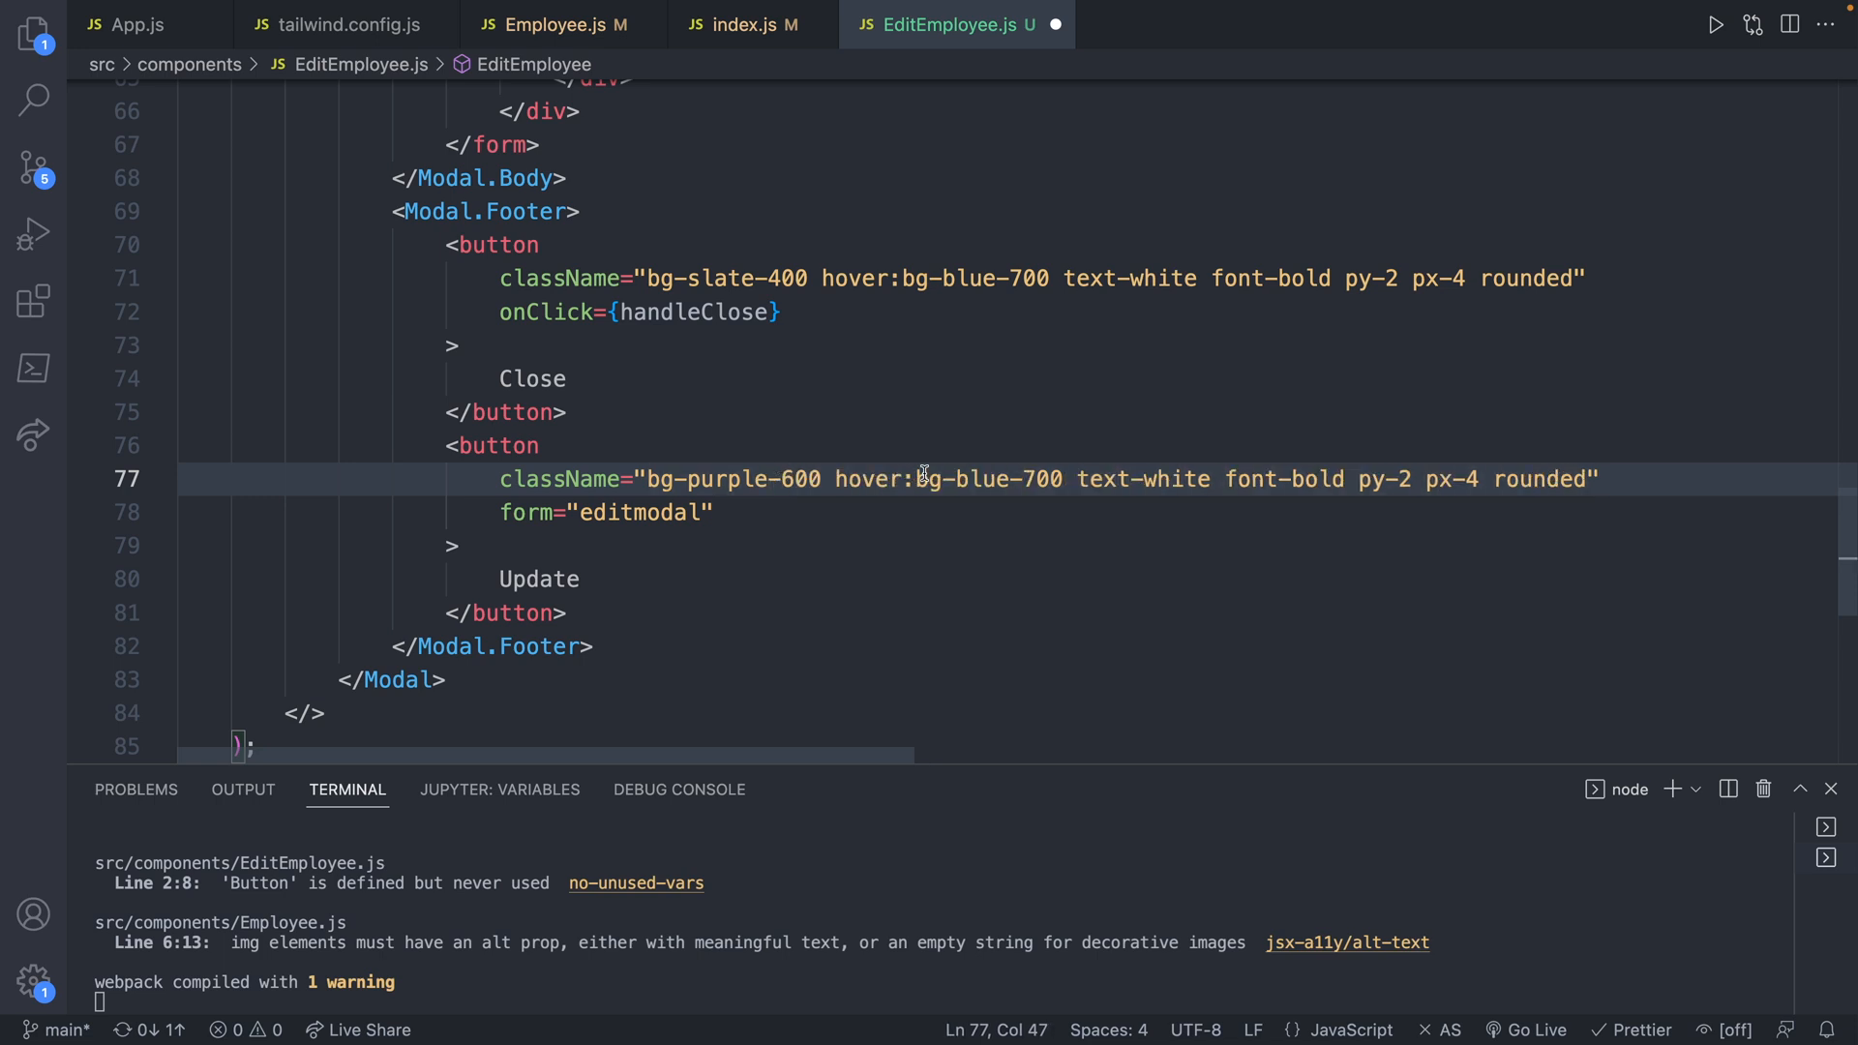
double_click(1003, 480)
key(BackSpace)
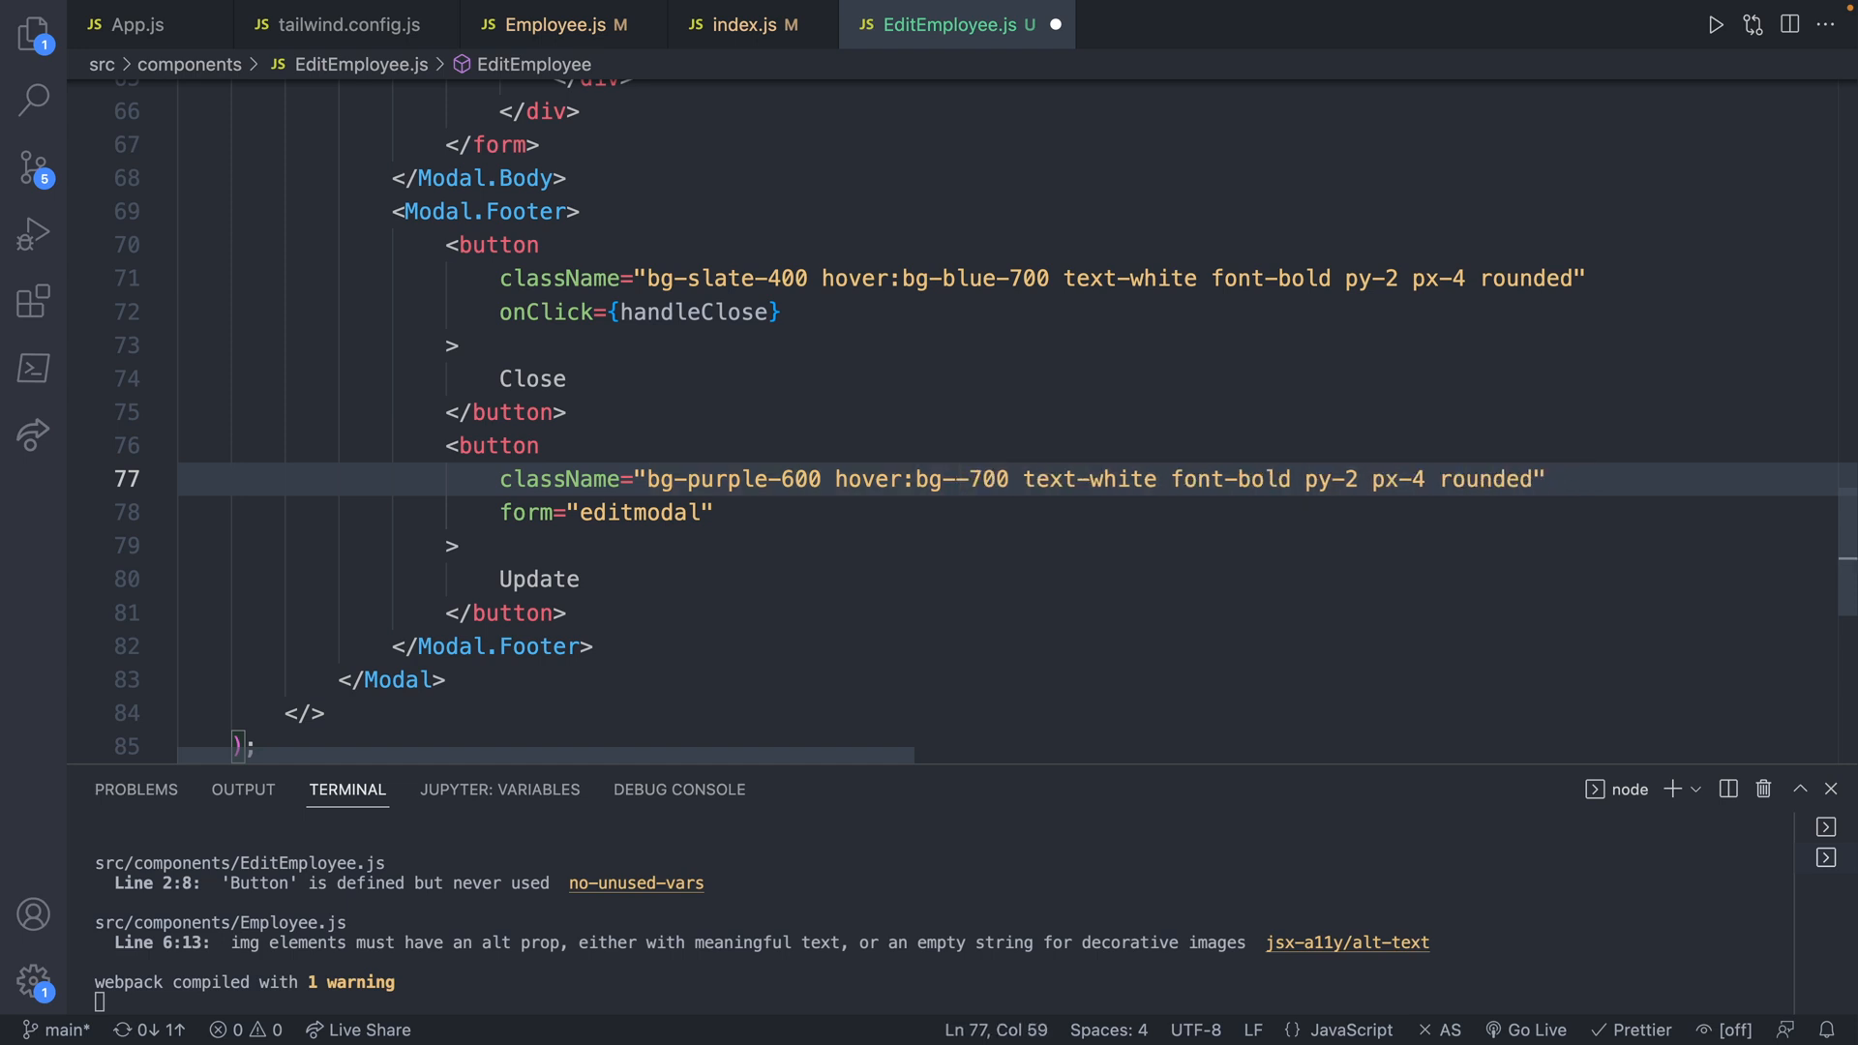
text(purpl)
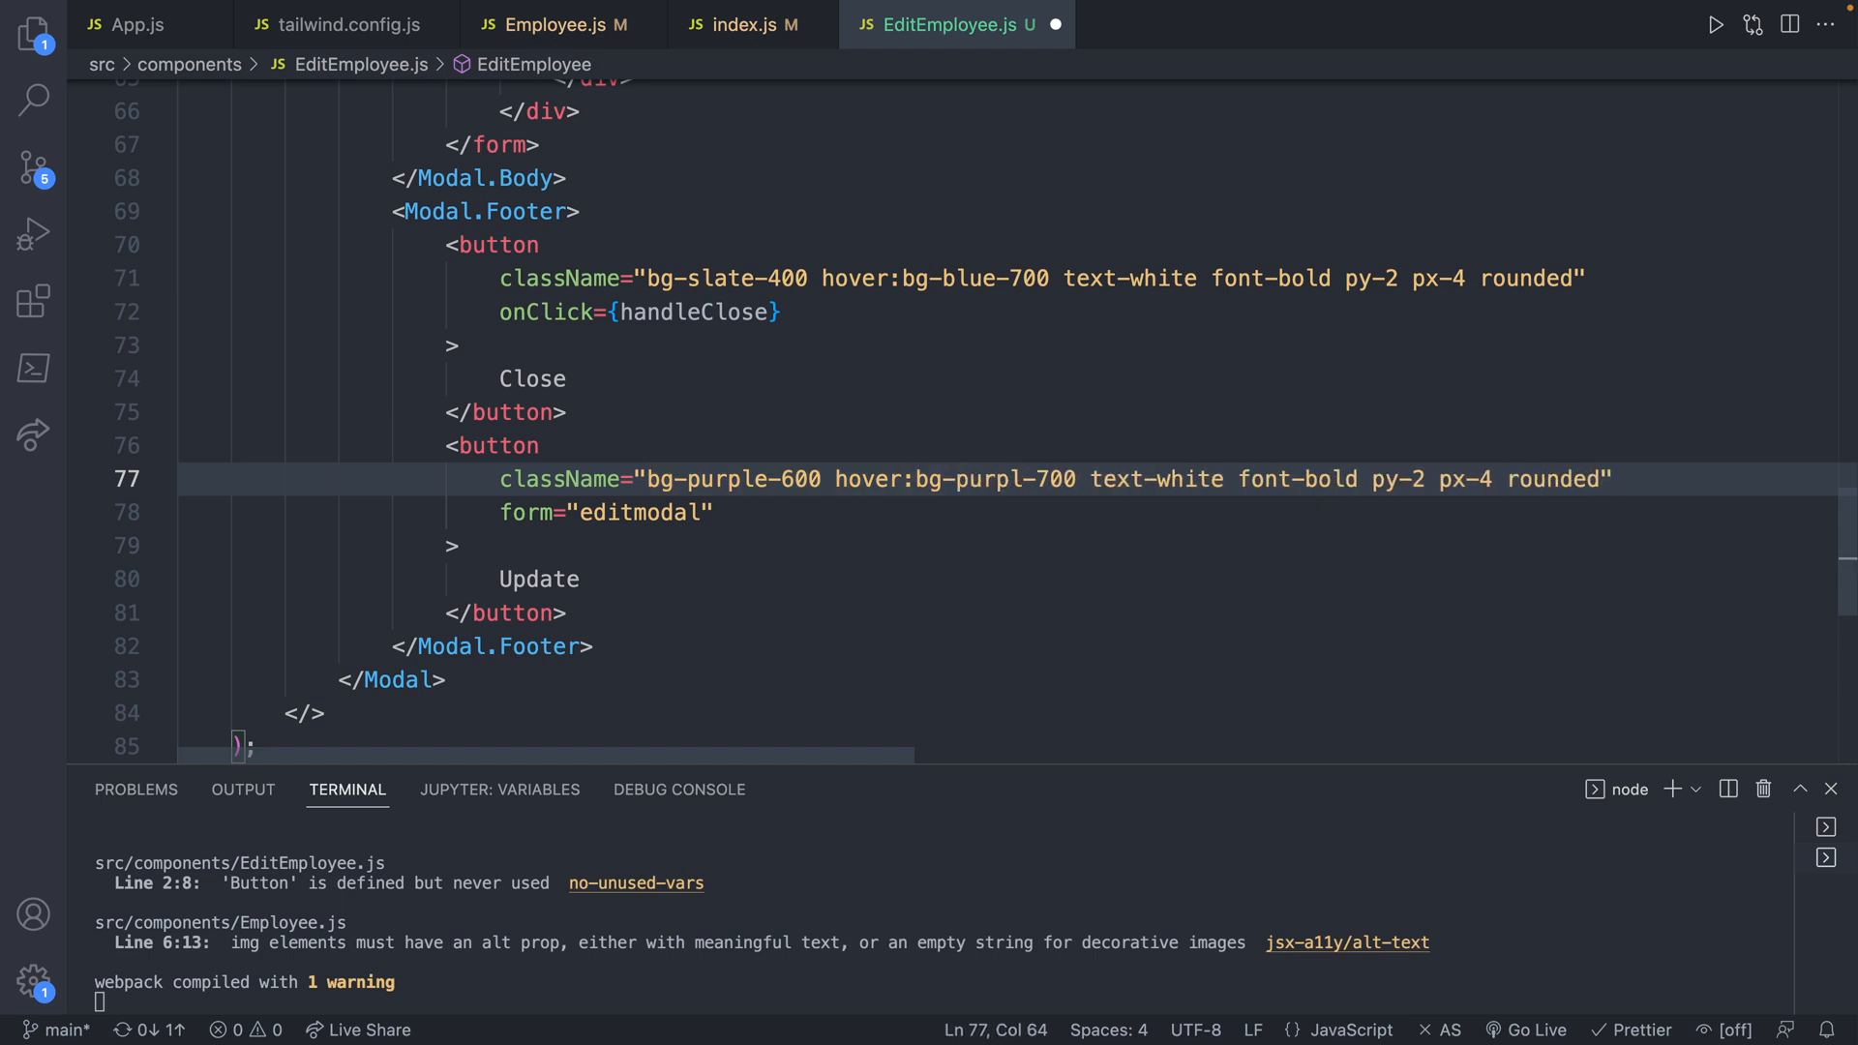
text(e)
key(ctrl+s)
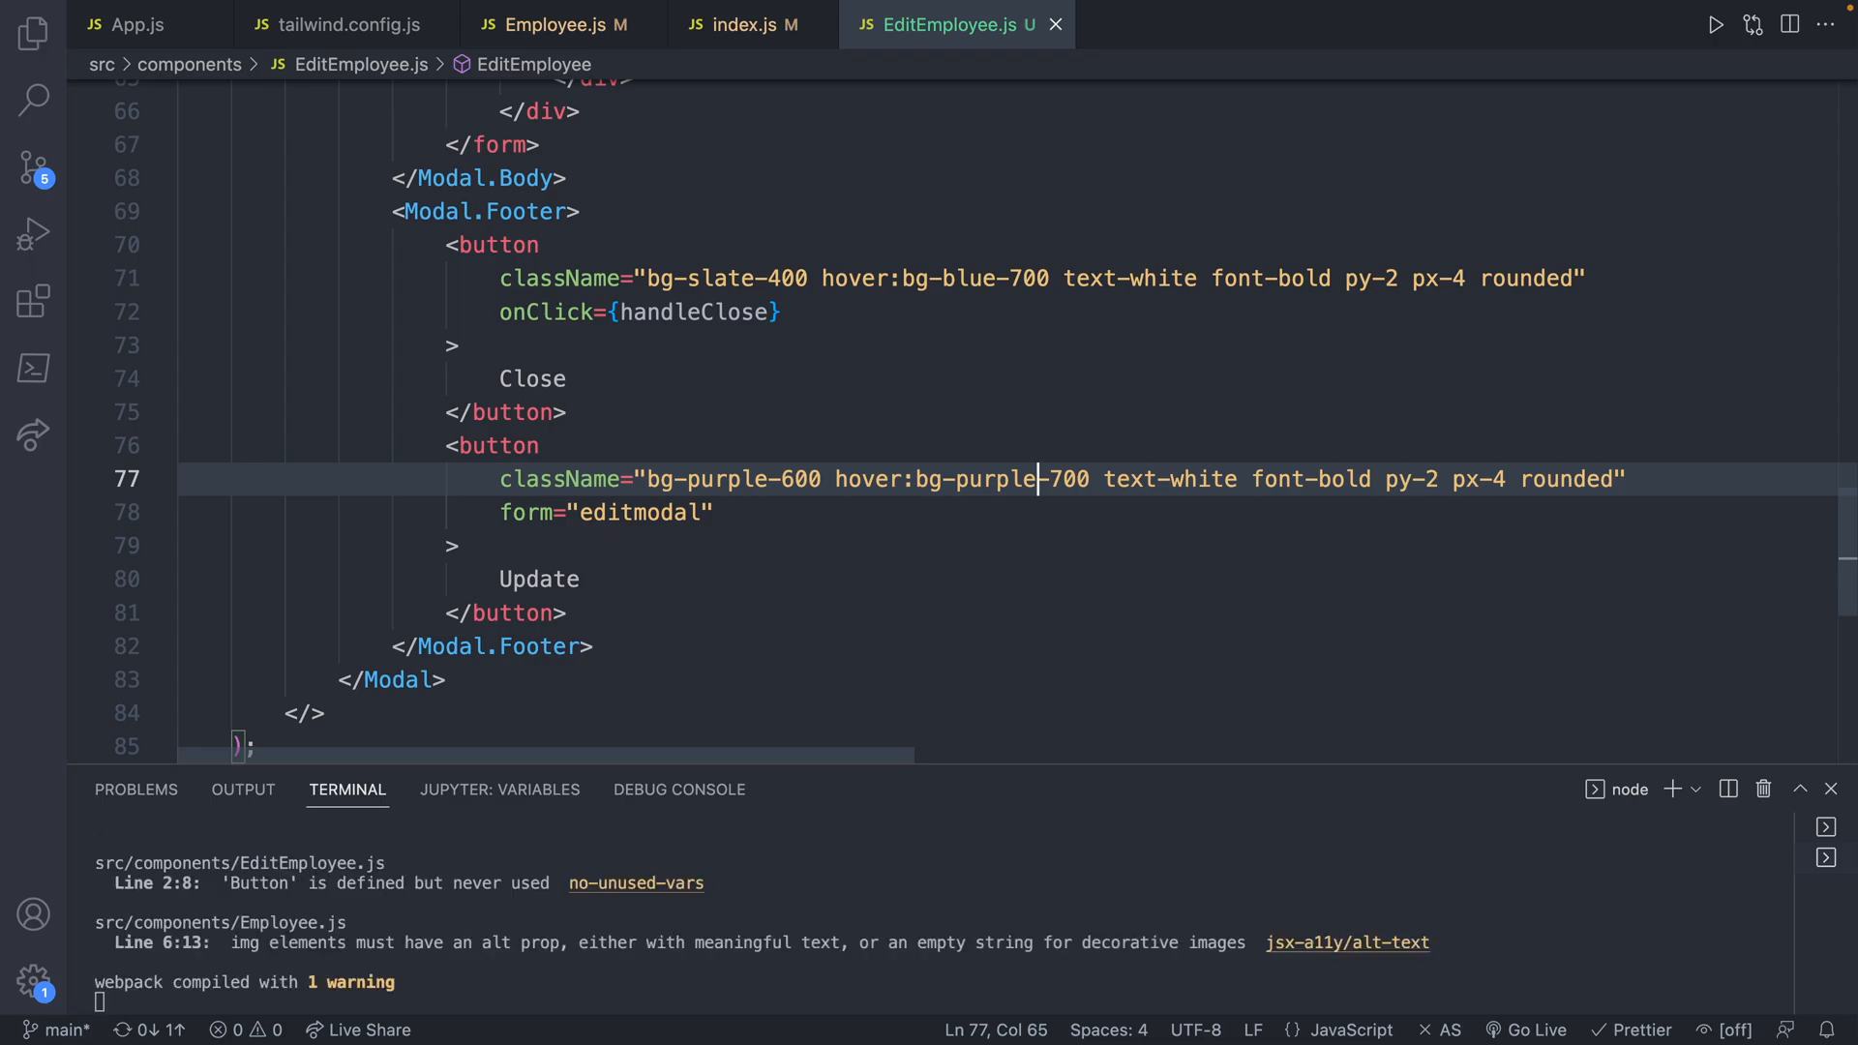
key(alt+Tab)
click(916, 231)
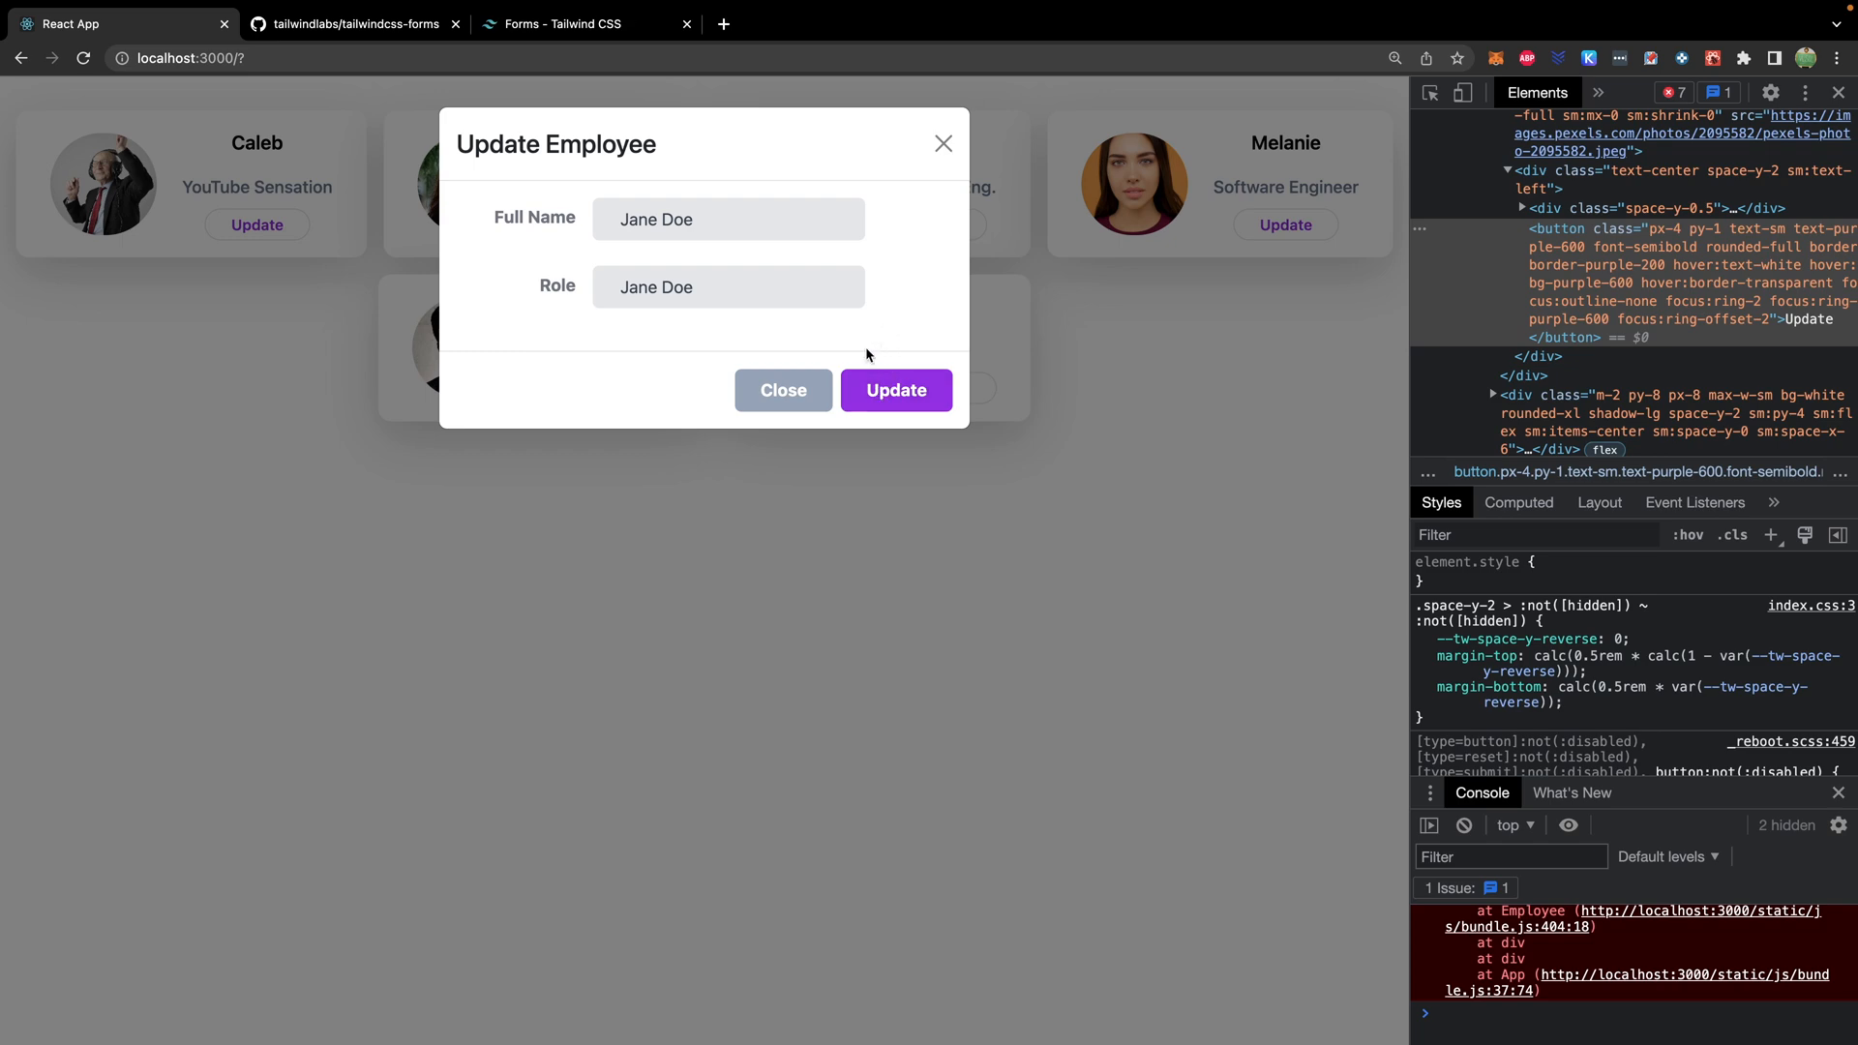
- Change the Close button's hover on line 71 to bg-slate-500 and preview it
key(ctrl+Left)
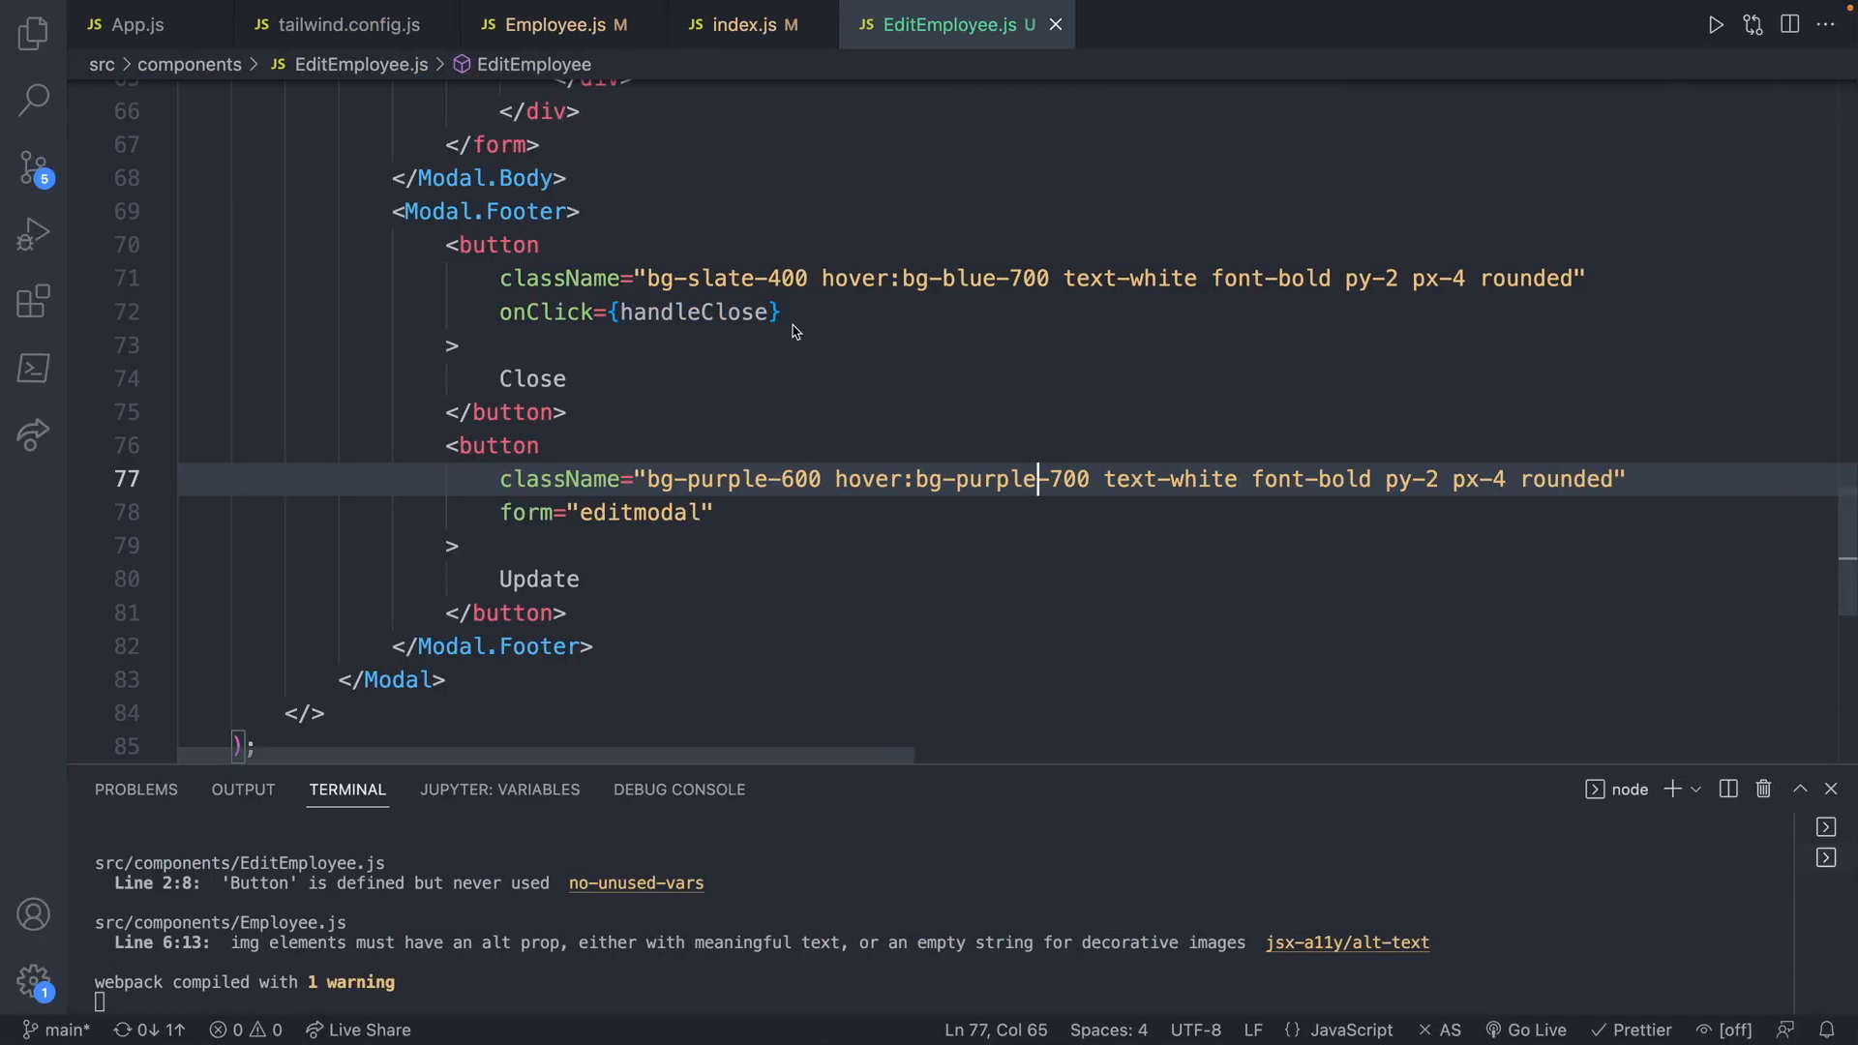
drag(1050, 280, 942, 279)
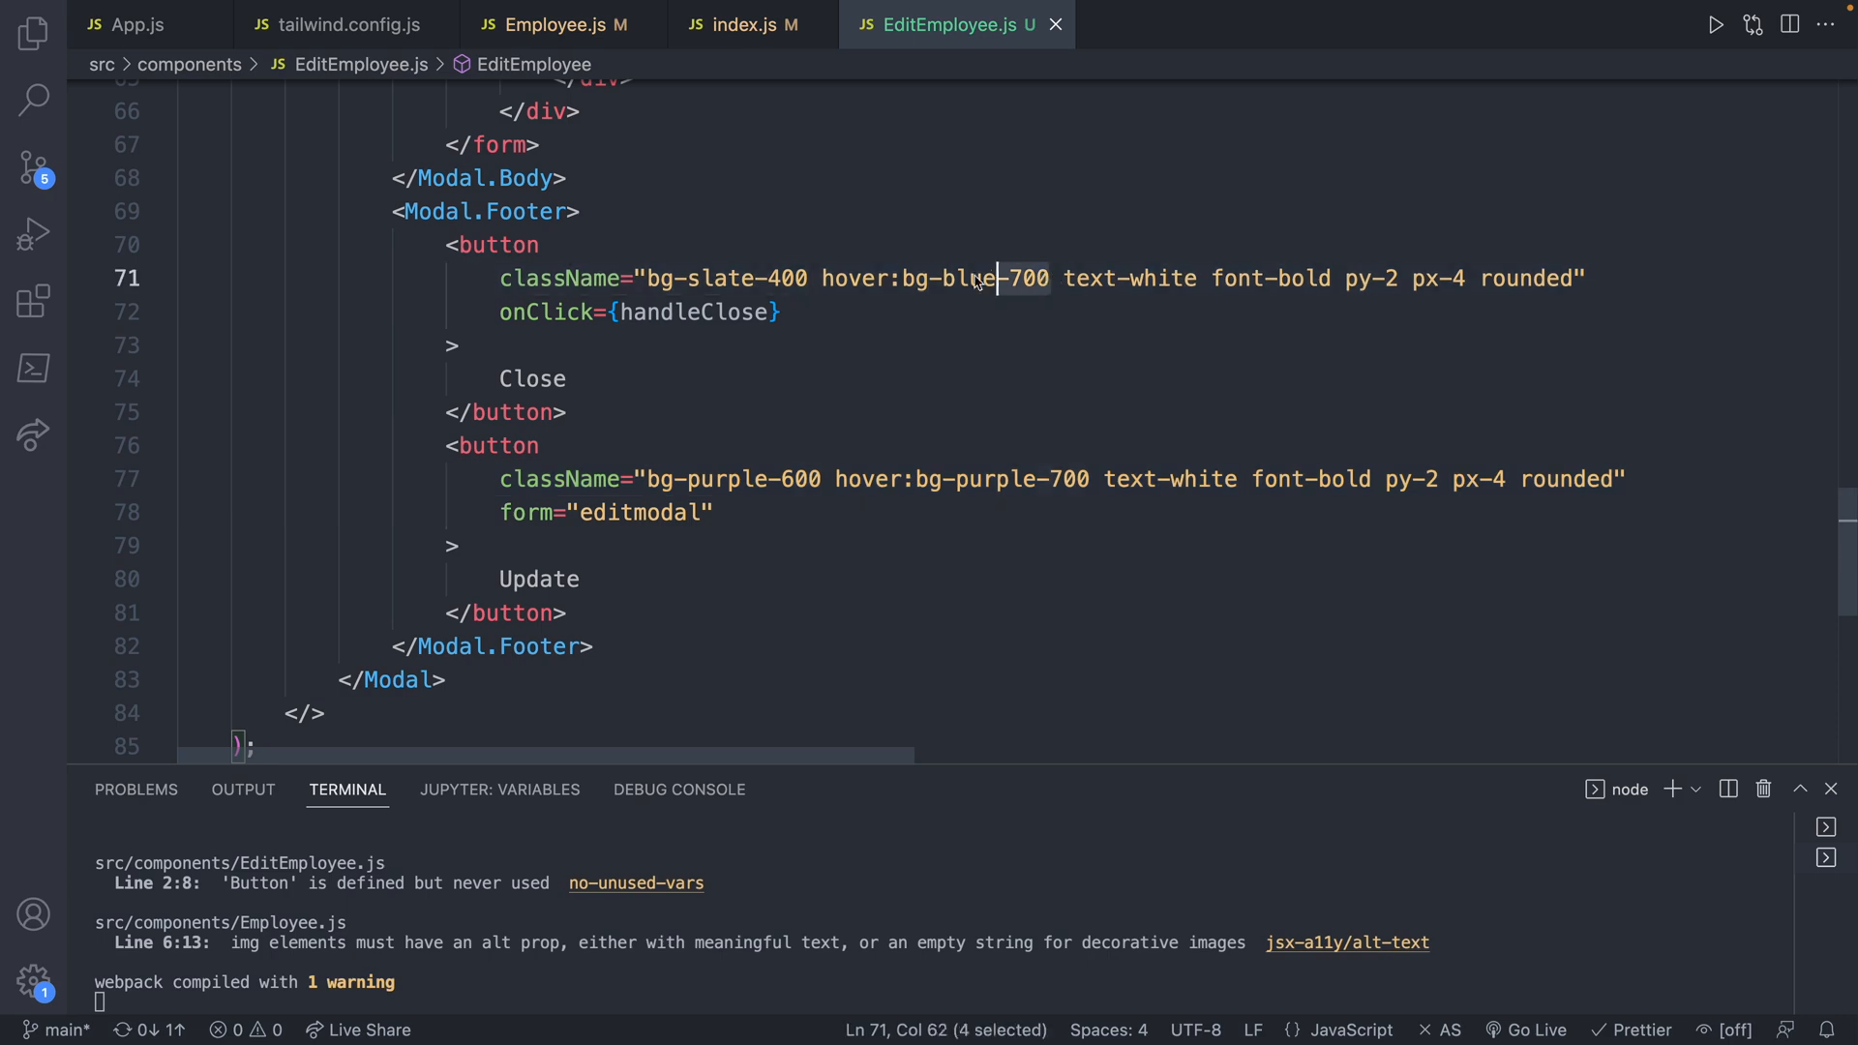
text(slate-500)
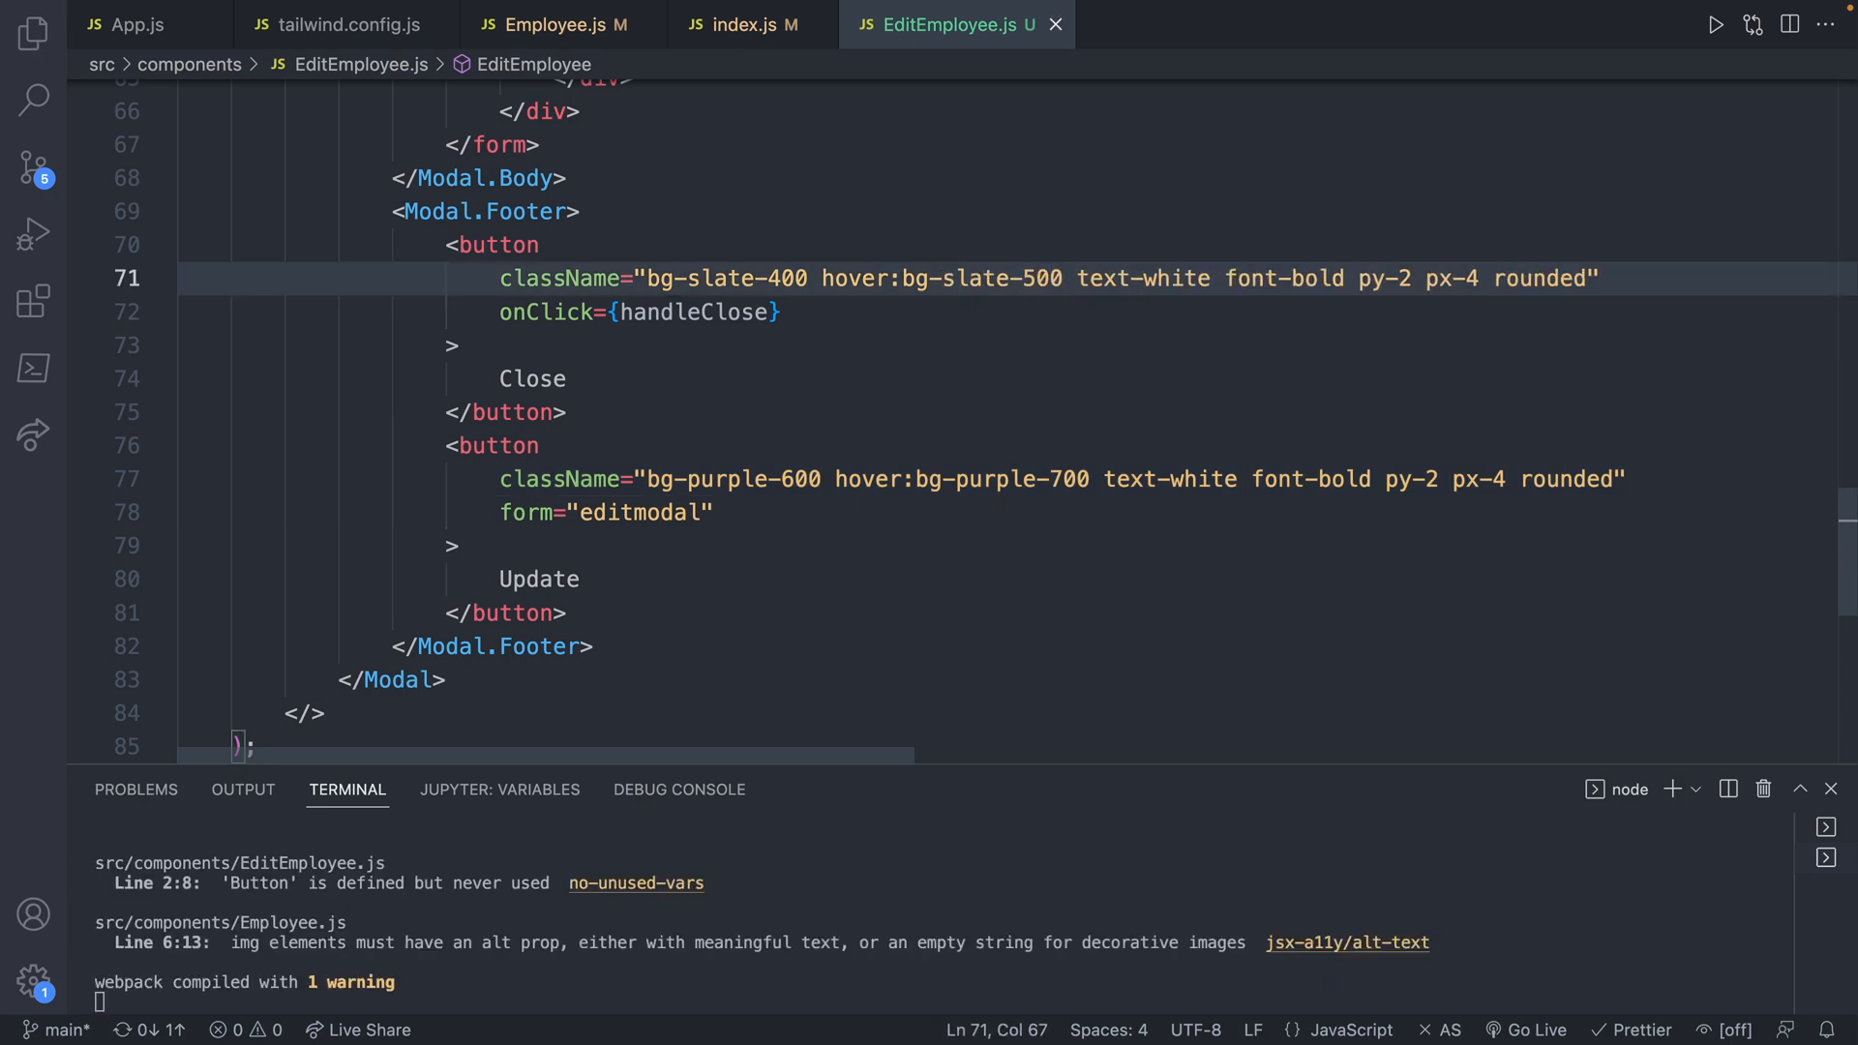
key(ctrl+Right)
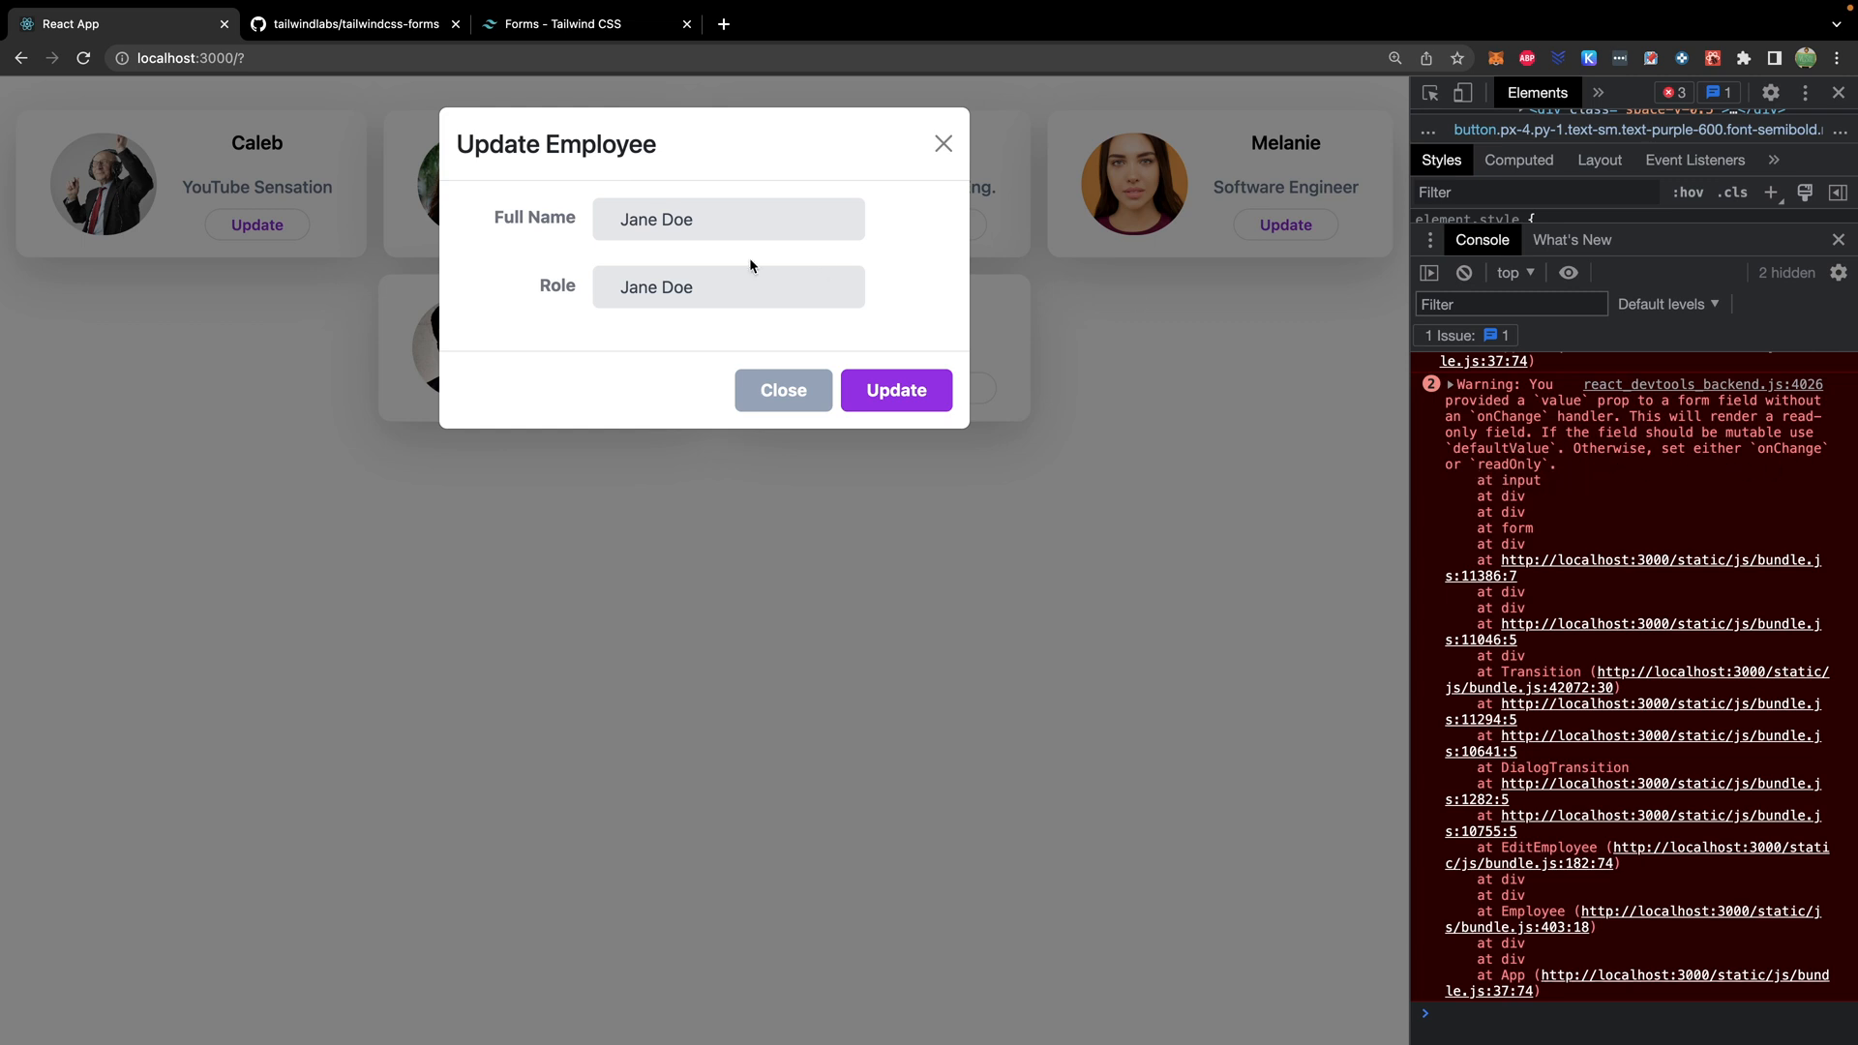
click(704, 232)
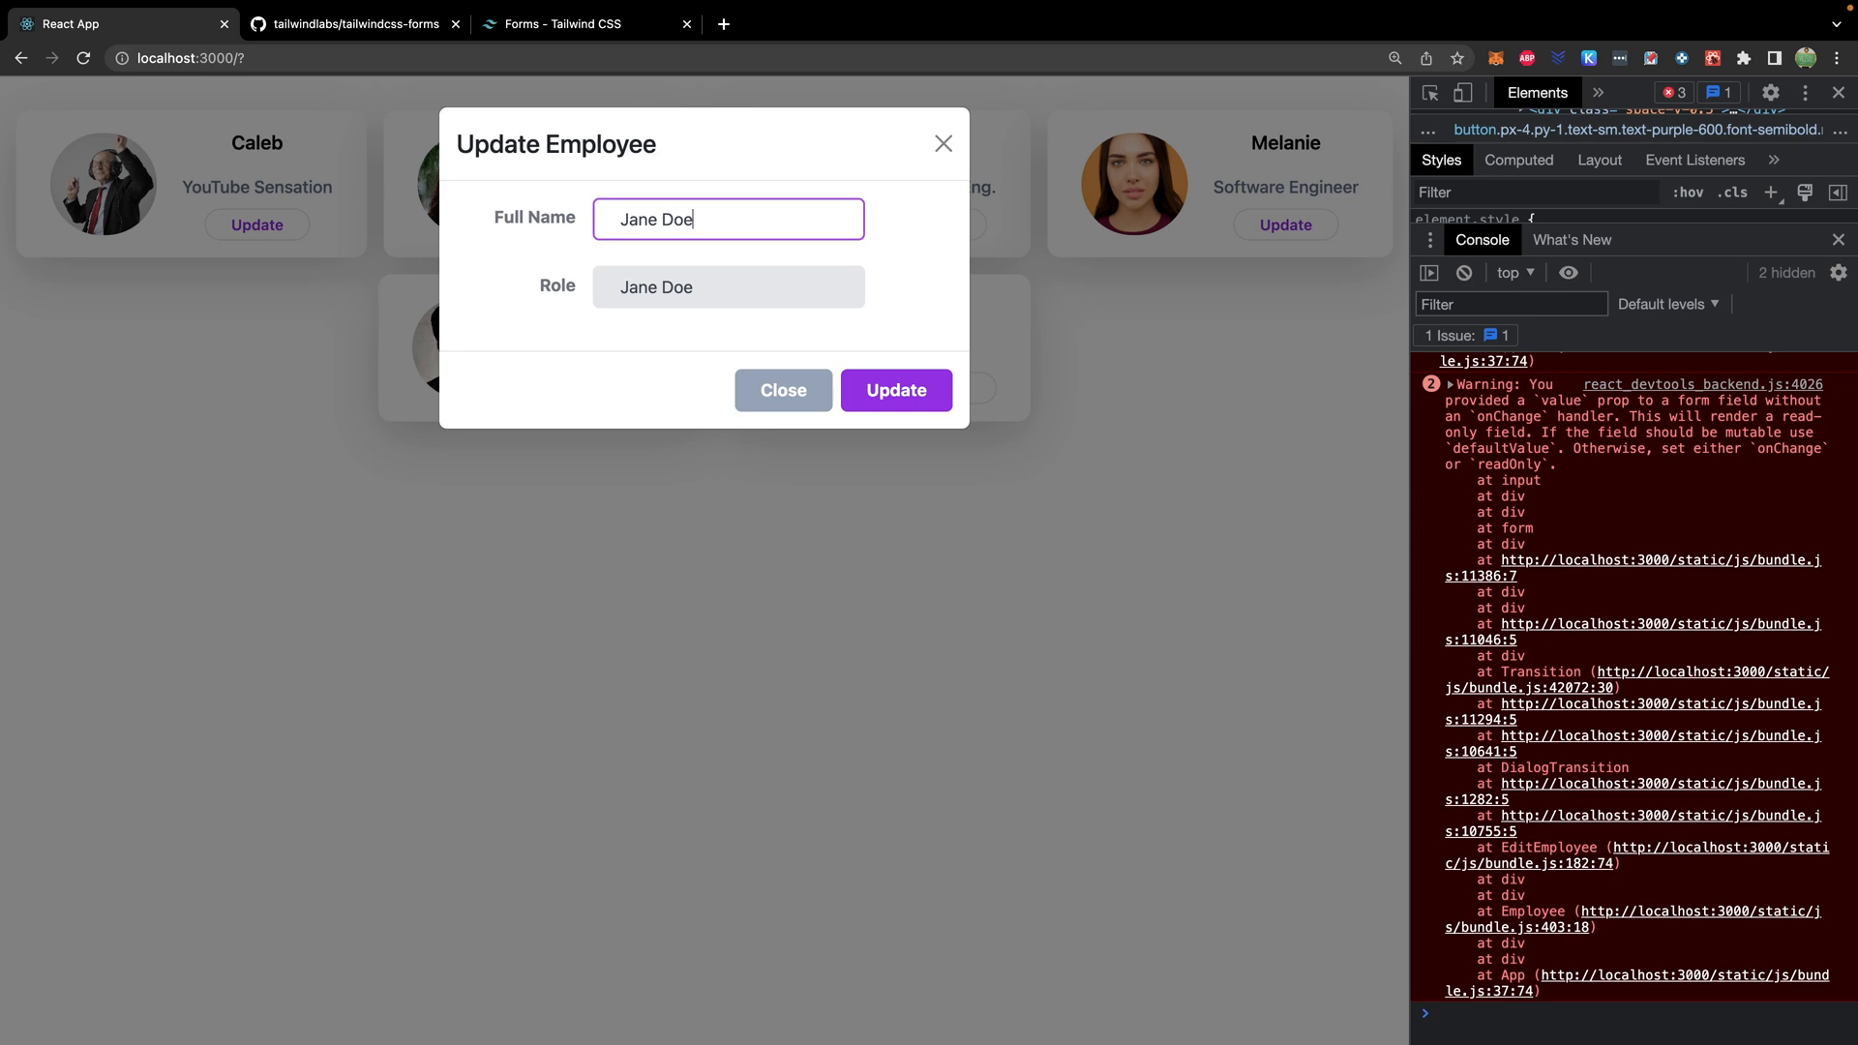